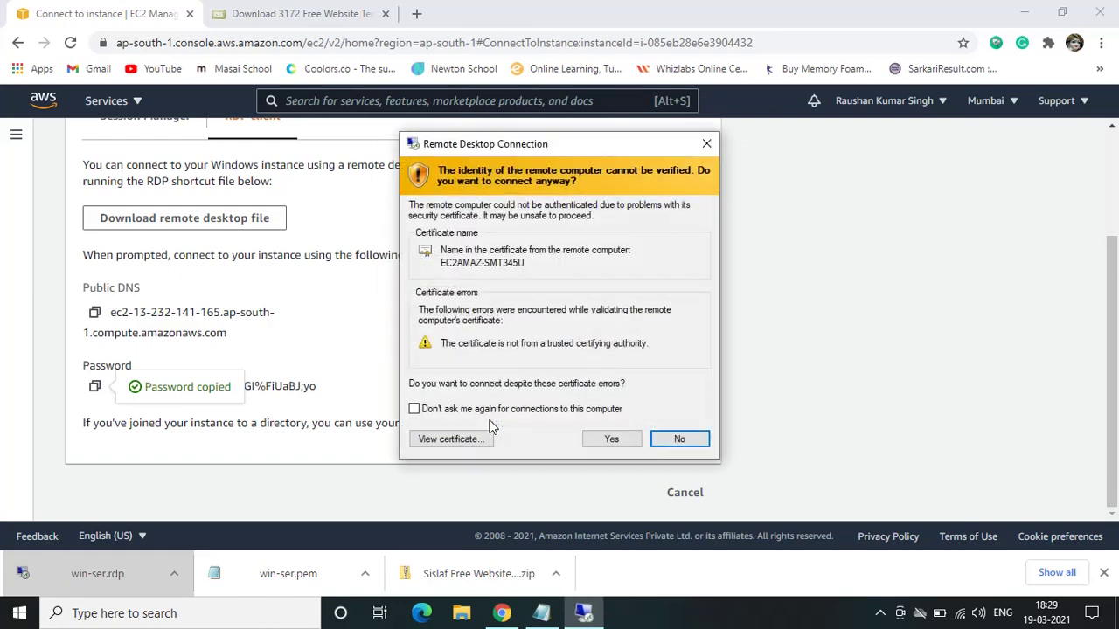
- Accept the certificate warning to connect to the EC2 Windows instance over Remote Desktop
{"action": "left_click", "coordinate": [612, 439]}
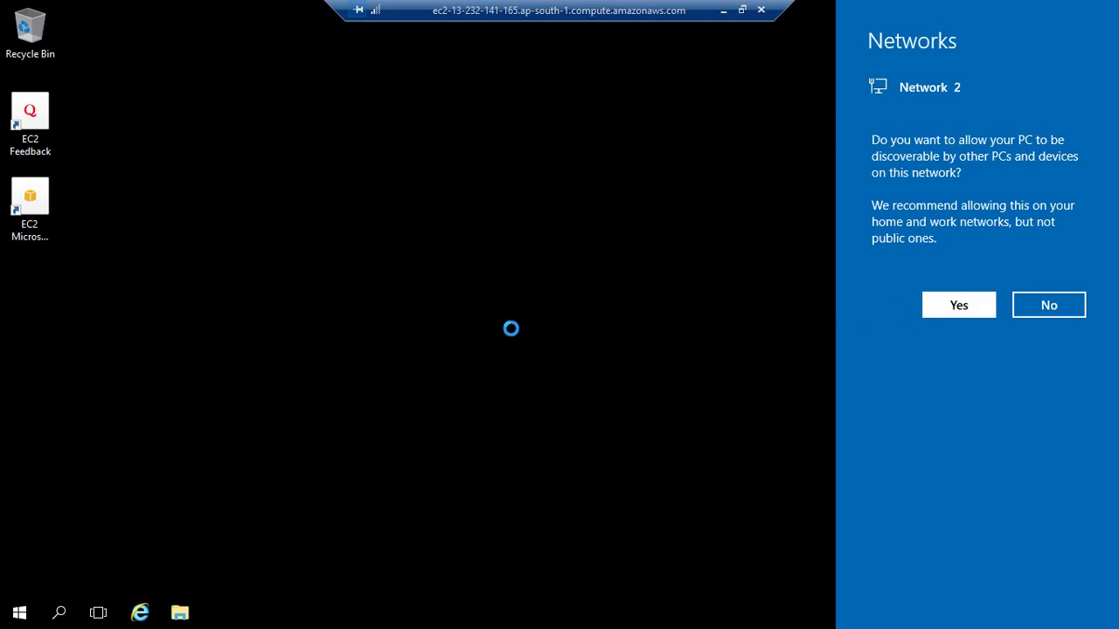
- Dismiss the Networks discoverability prompt and launch Server Manager from the Start menu
{"action": "left_click", "coordinate": [941, 305]}
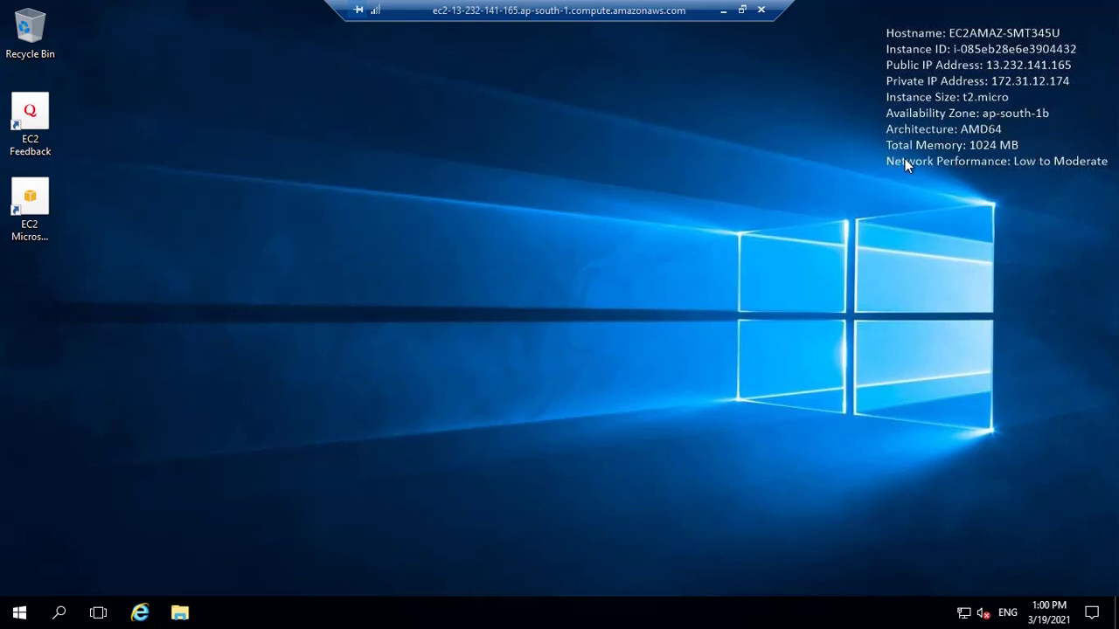
{"action": "left_click", "coordinate": [17, 617]}
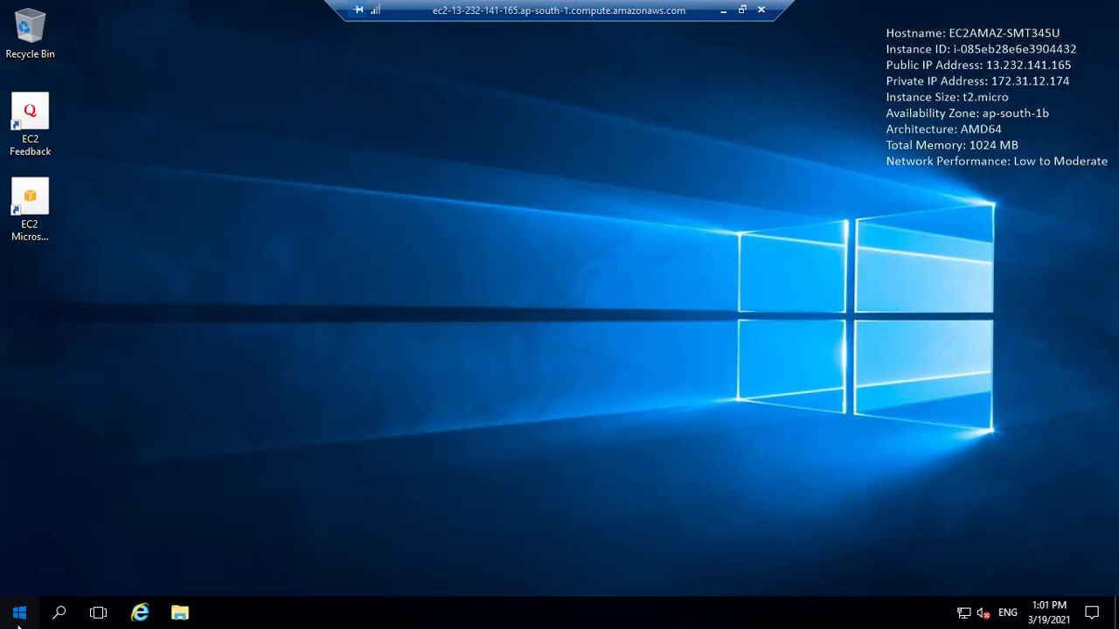
{"action": "left_click", "coordinate": [18, 615]}
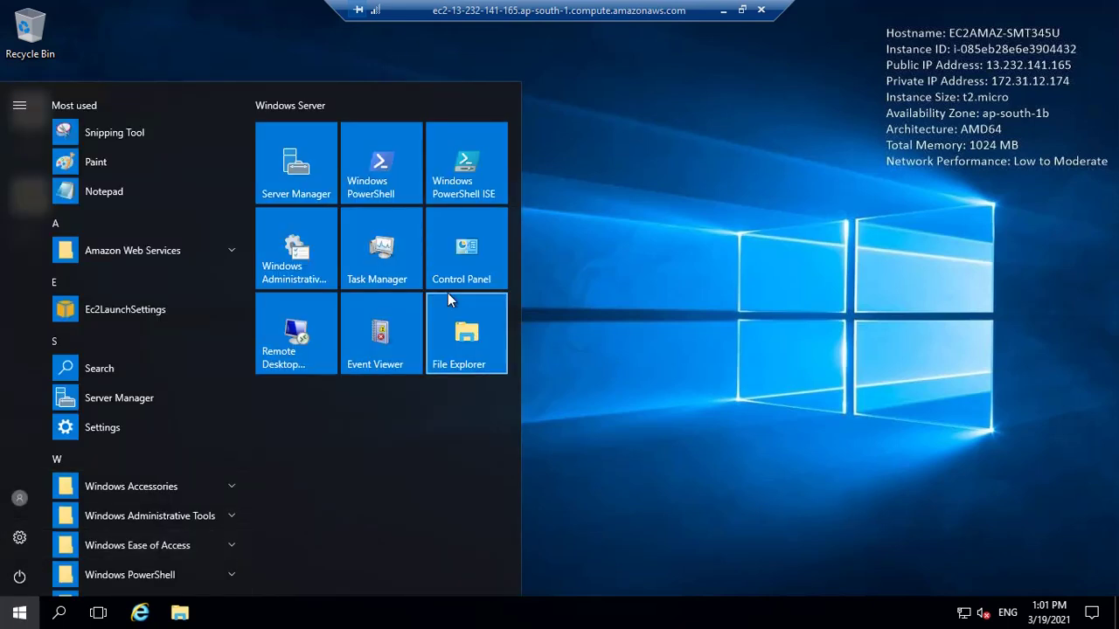
{"action": "left_click", "coordinate": [306, 173]}
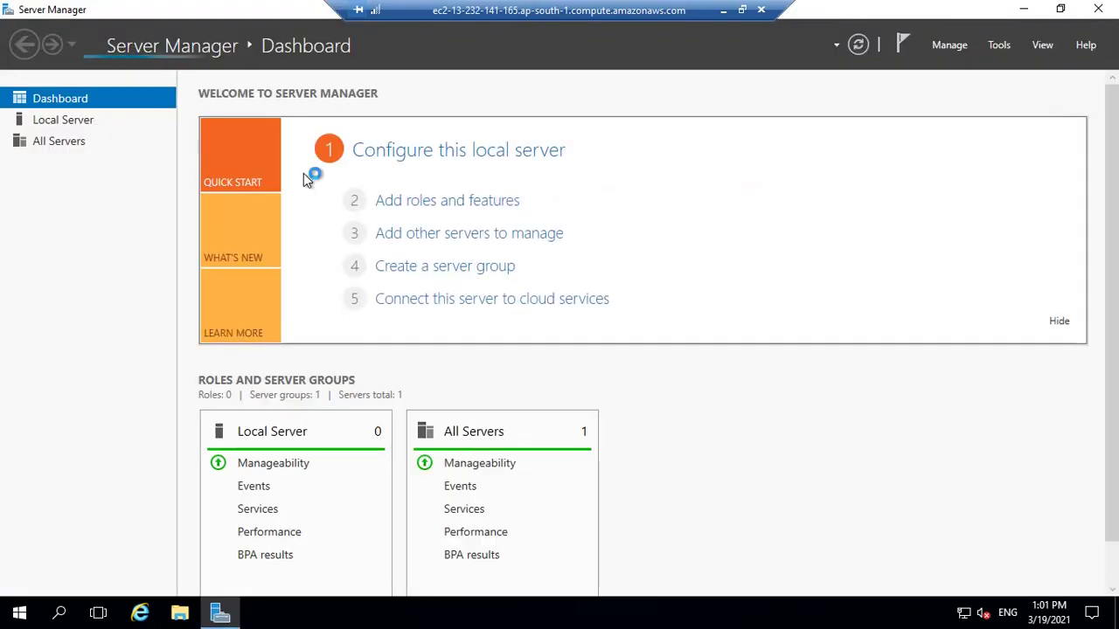
- Start the Add Roles and Features Wizard, dismissing the inventory-data notice until it opens
{"action": "left_click", "coordinate": [442, 203]}
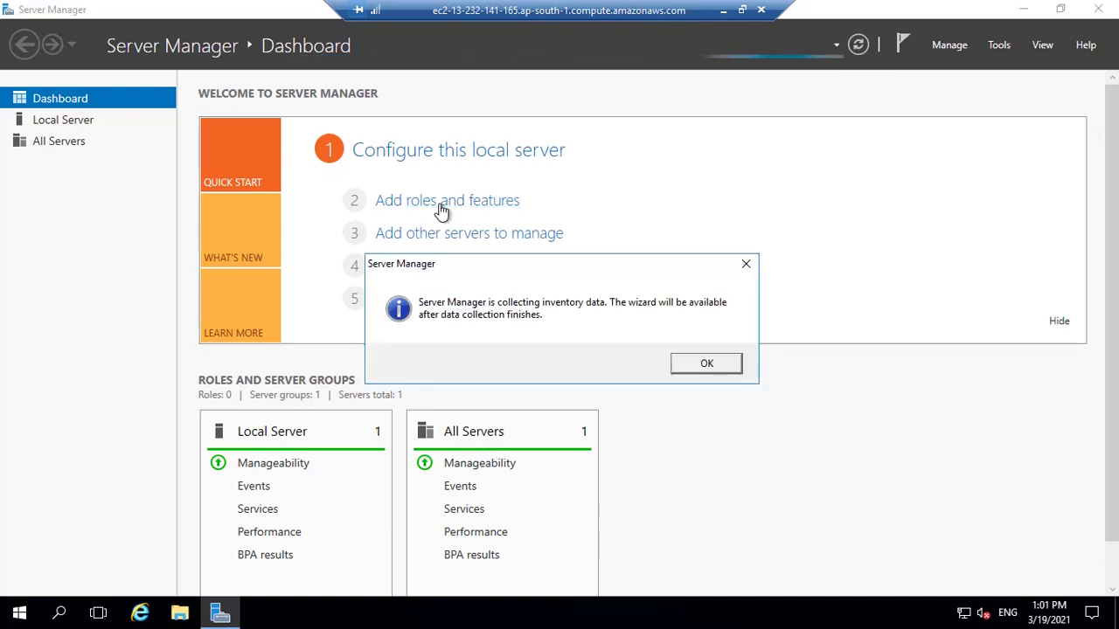
{"action": "left_click", "coordinate": [707, 366]}
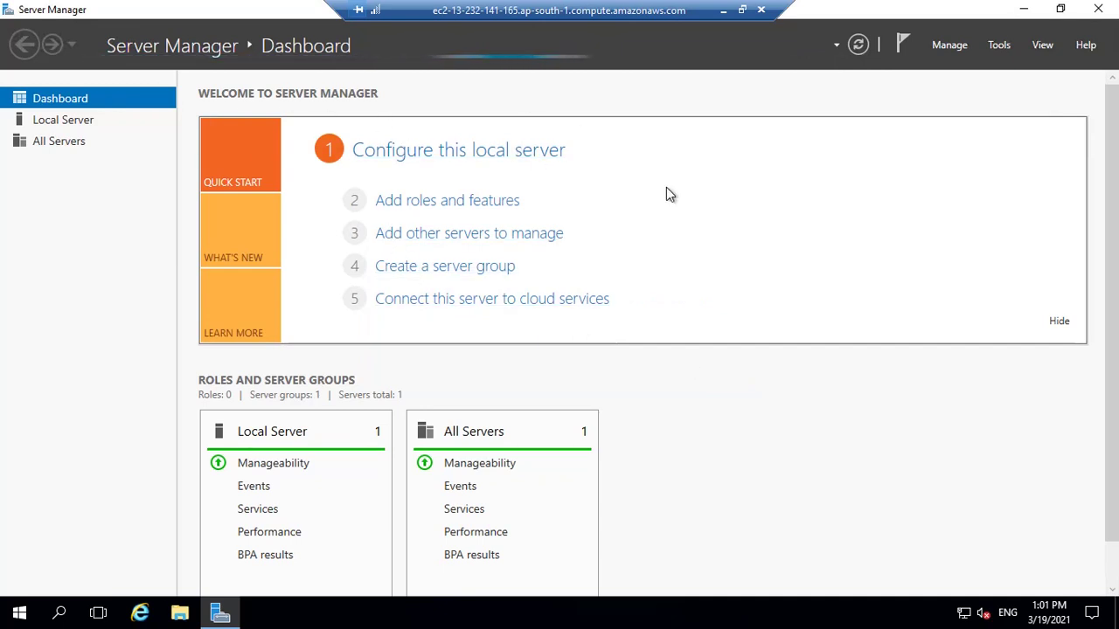
{"action": "left_click", "coordinate": [448, 208]}
{"action": "left_click", "coordinate": [707, 365]}
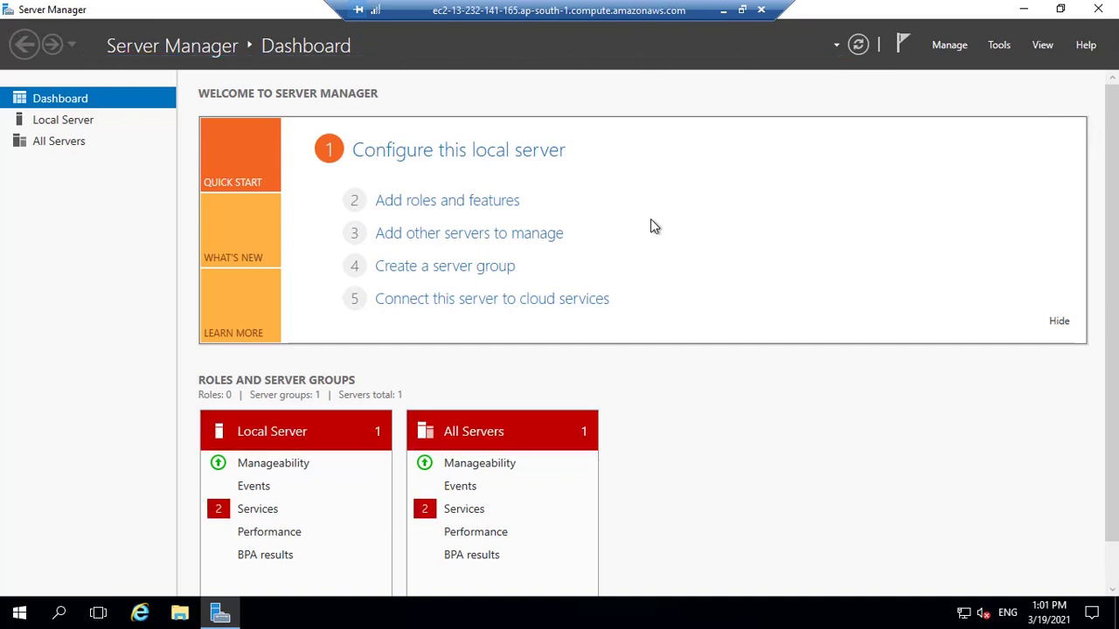
{"action": "left_click", "coordinate": [437, 208]}
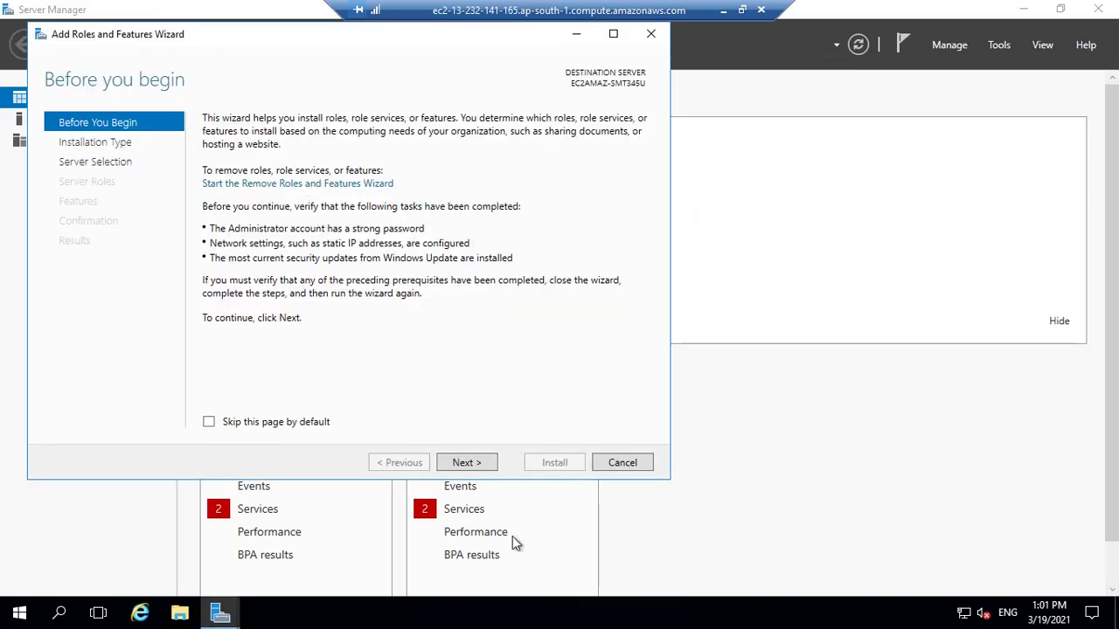
- Continue past the wizard introduction with role-based installation on the local server
{"action": "left_click", "coordinate": [469, 466]}
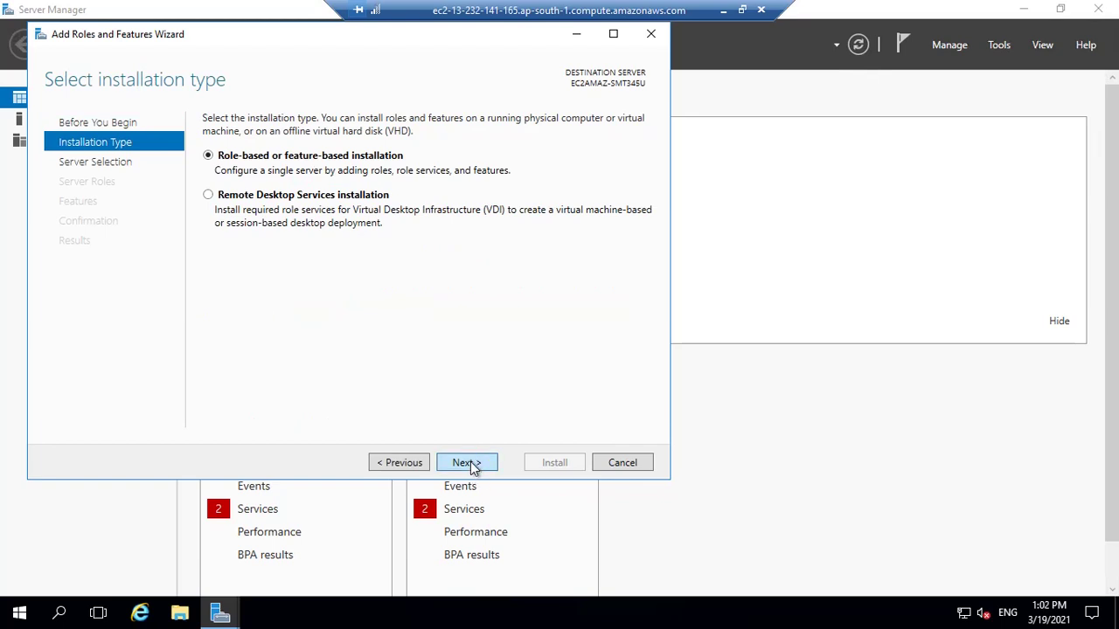
{"action": "left_click", "coordinate": [469, 465]}
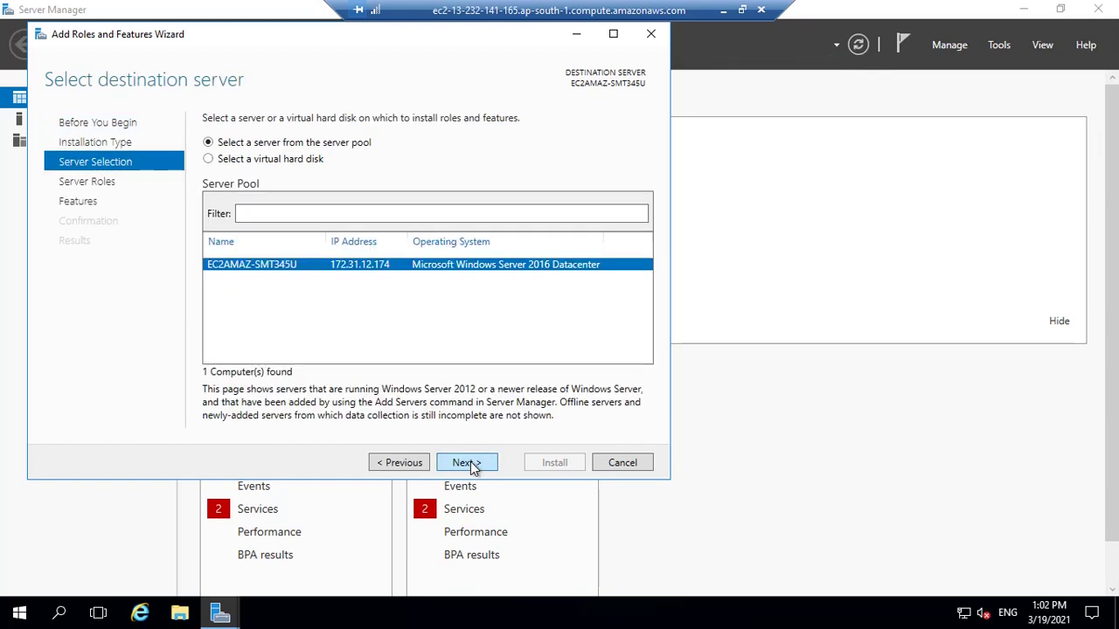
{"action": "left_click", "coordinate": [469, 464]}
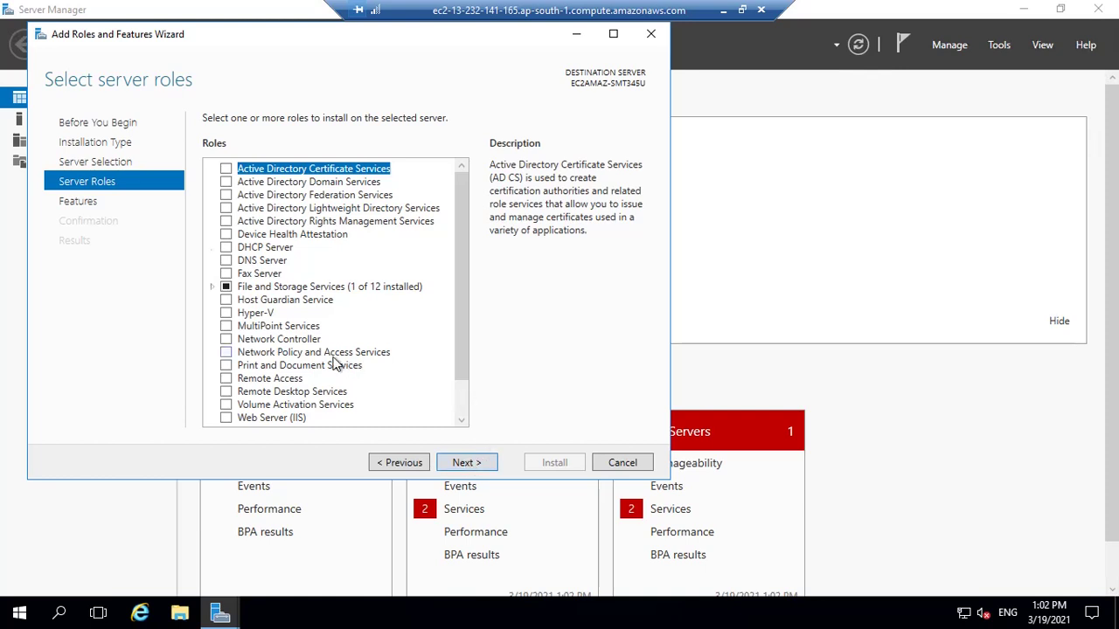
{"action": "scroll", "coordinate": [337, 364], "scroll_direction": "down", "scroll_amount": 1}
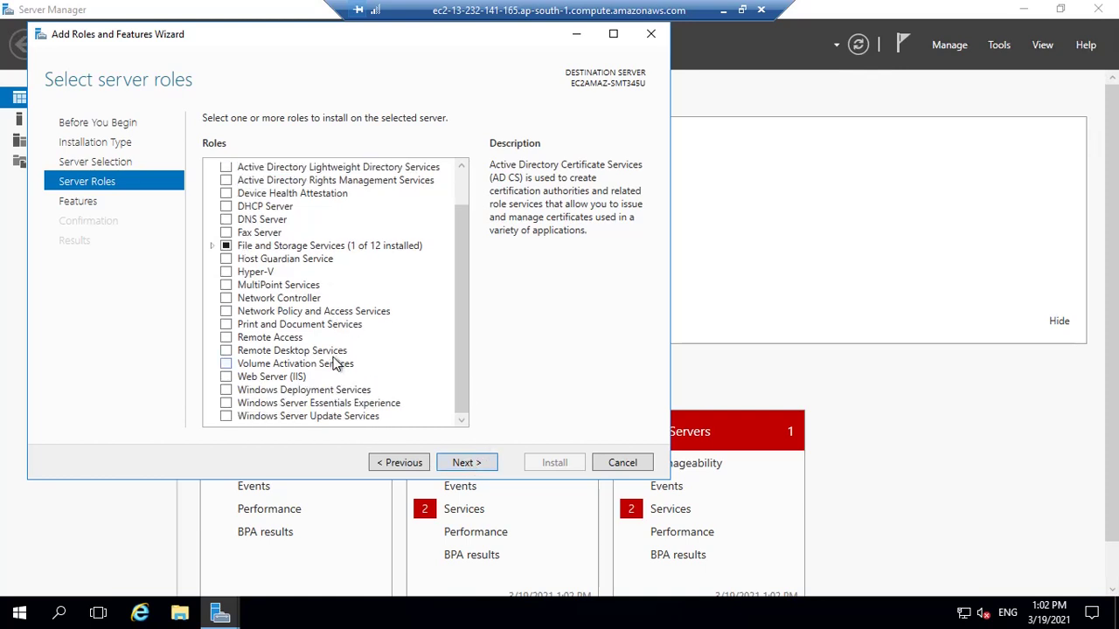
{"action": "scroll", "coordinate": [337, 364], "scroll_direction": "up", "scroll_amount": 1}
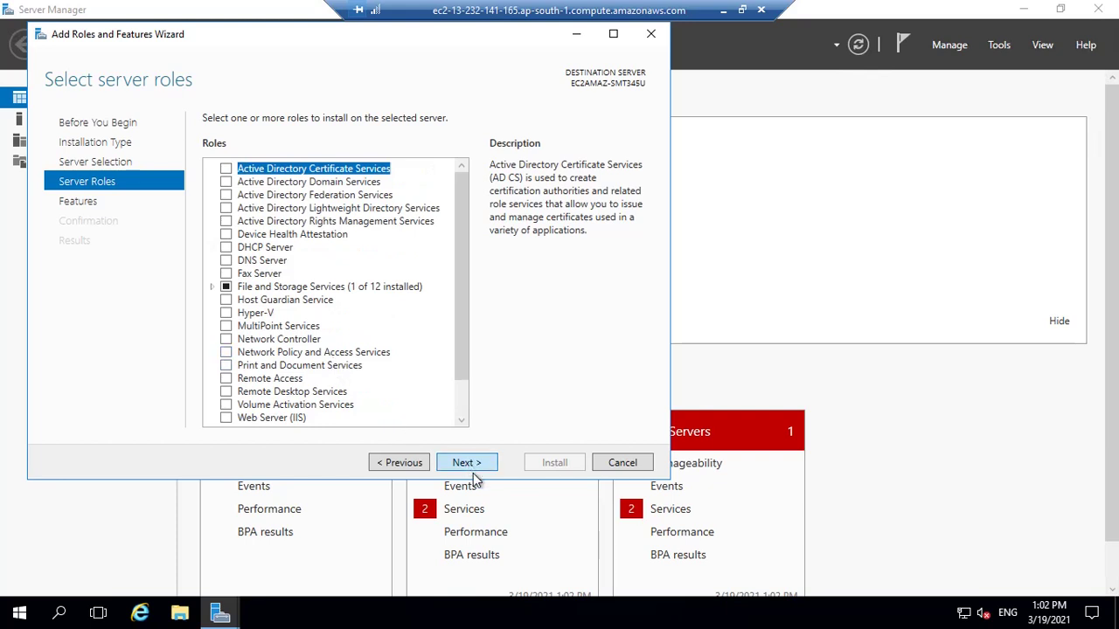
- Select Web Server (IIS) with its management tools and advance to Confirm installation selections
{"action": "left_click", "coordinate": [227, 418]}
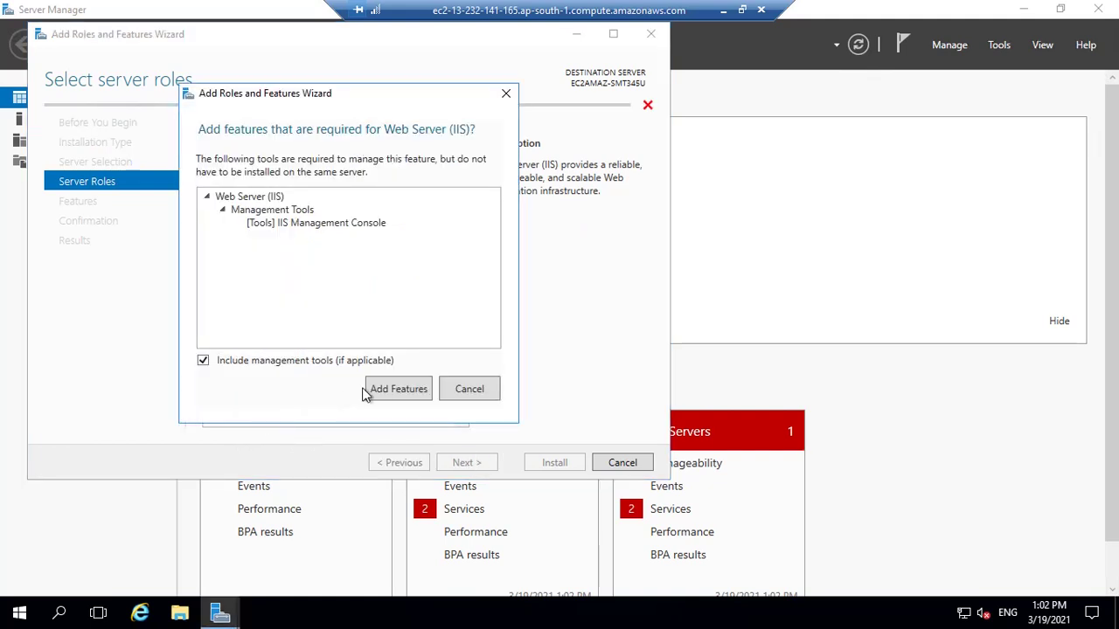
{"action": "left_click", "coordinate": [398, 389]}
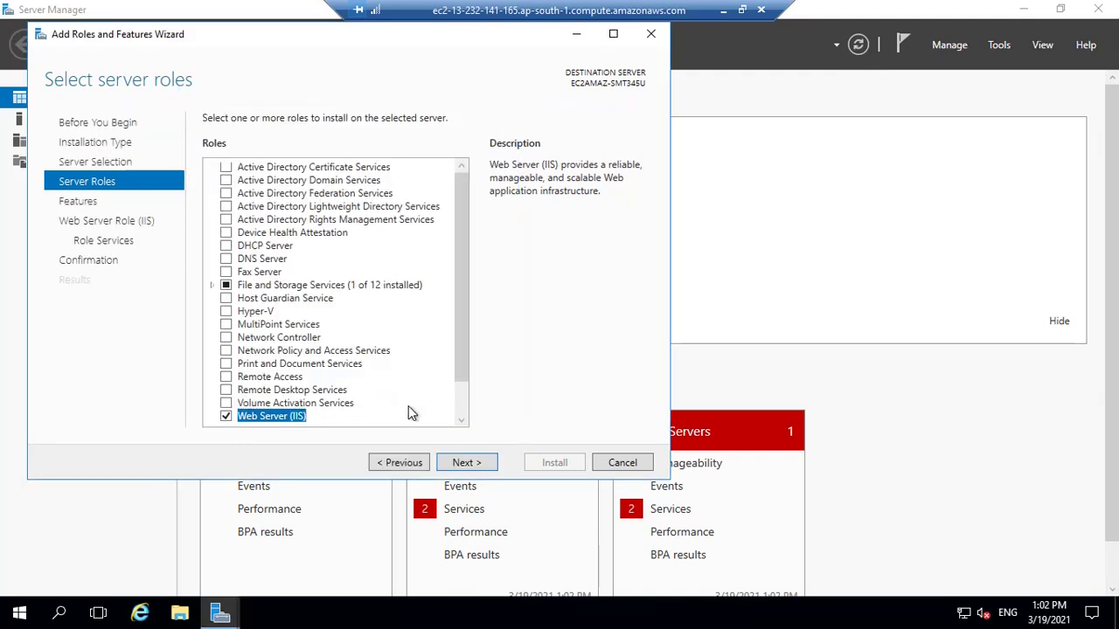
{"action": "scroll", "coordinate": [409, 405], "scroll_direction": "down", "scroll_amount": 1}
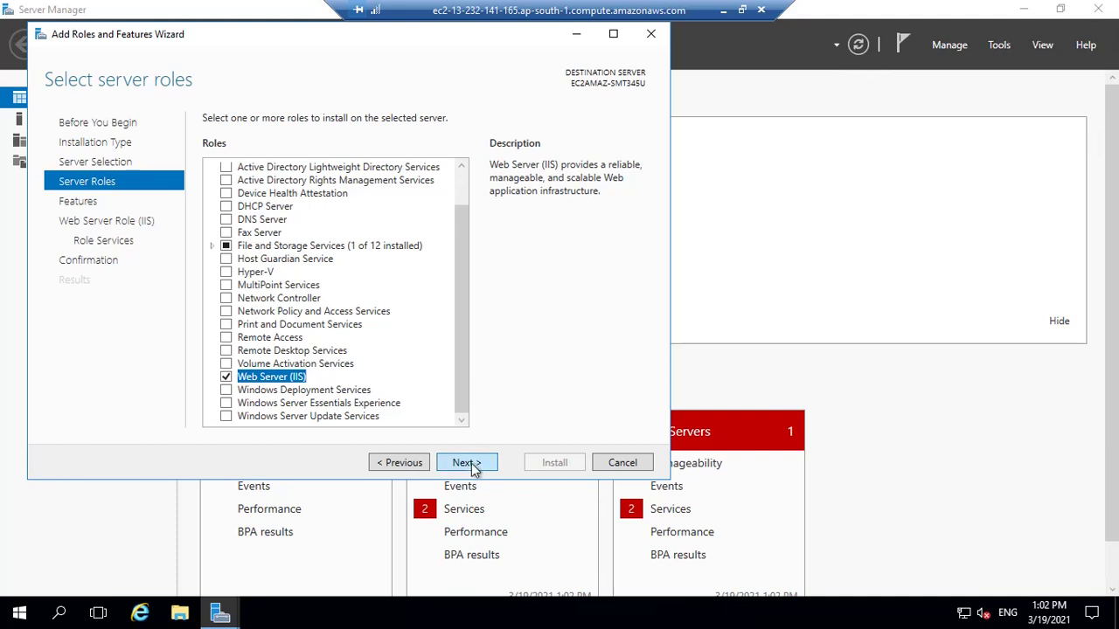
{"action": "left_click", "coordinate": [474, 469]}
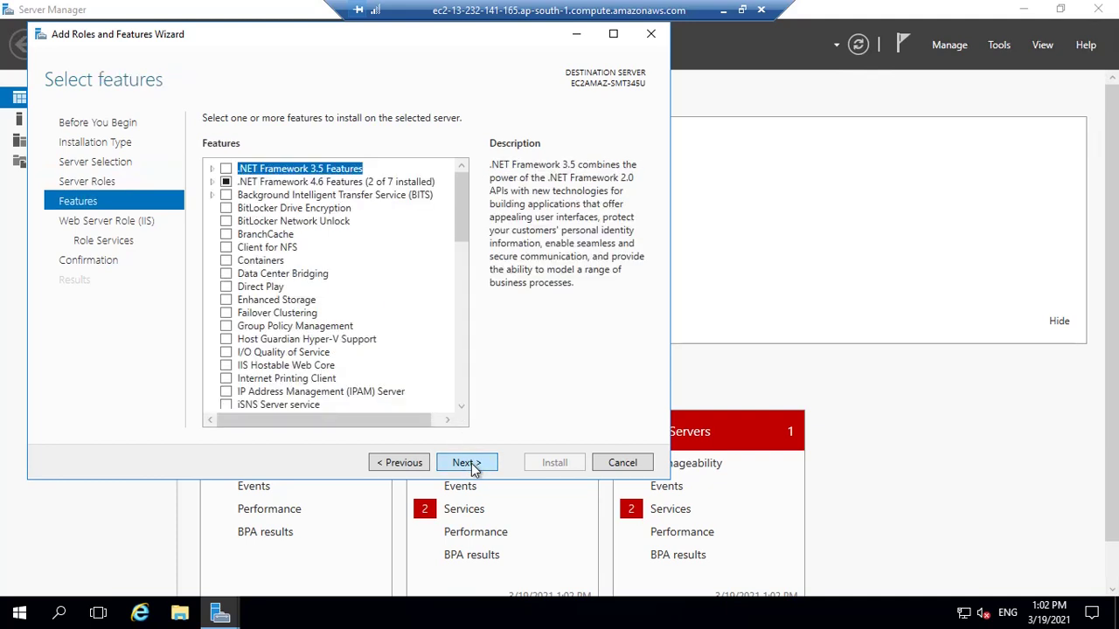
{"action": "left_click", "coordinate": [472, 469]}
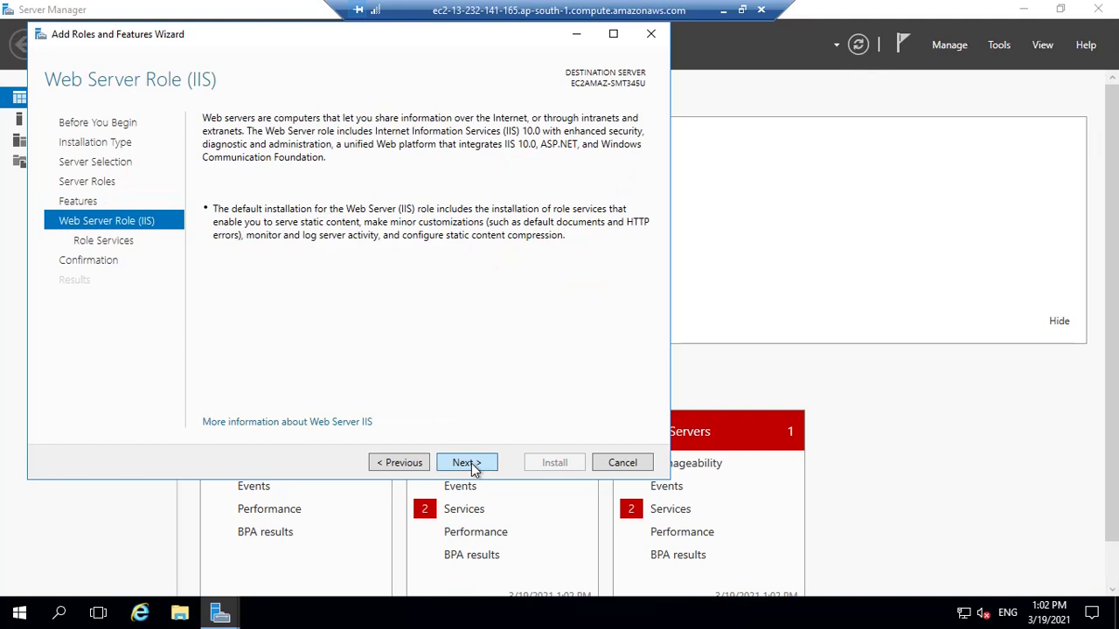
{"action": "left_click", "coordinate": [475, 470]}
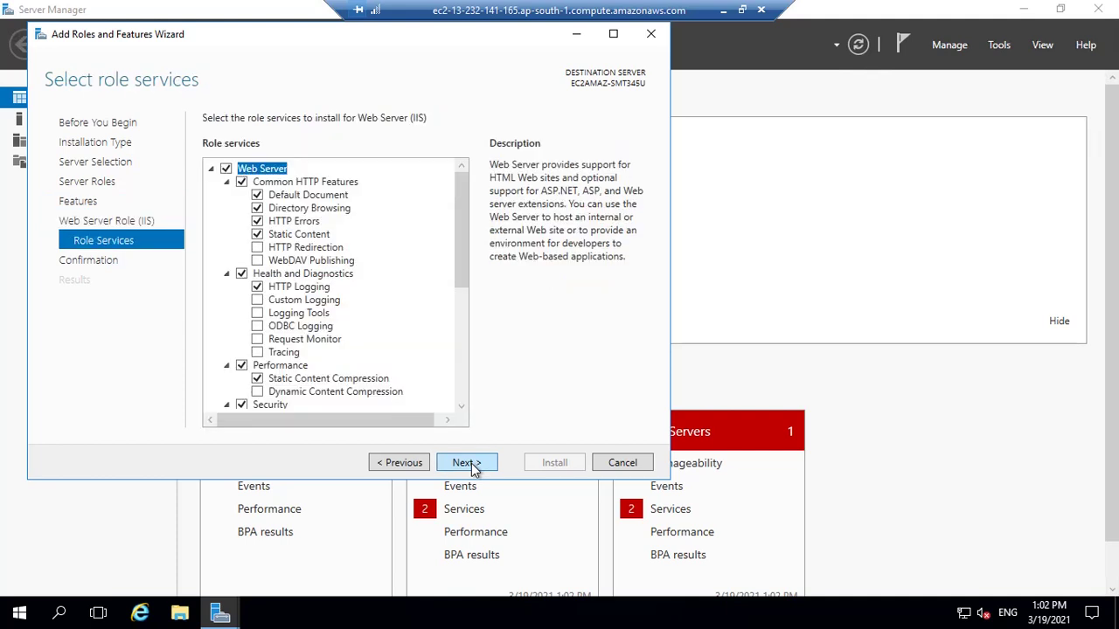
{"action": "left_click", "coordinate": [474, 469]}
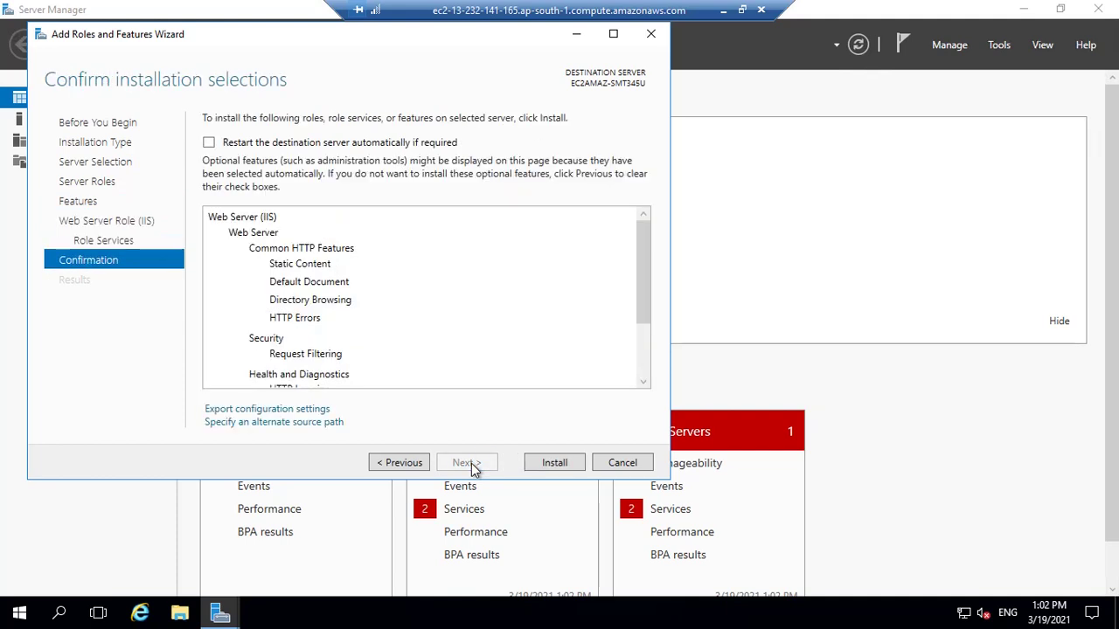
- Install Web Server (IIS), then close the finished wizard and Server Manager
{"action": "left_click", "coordinate": [552, 468]}
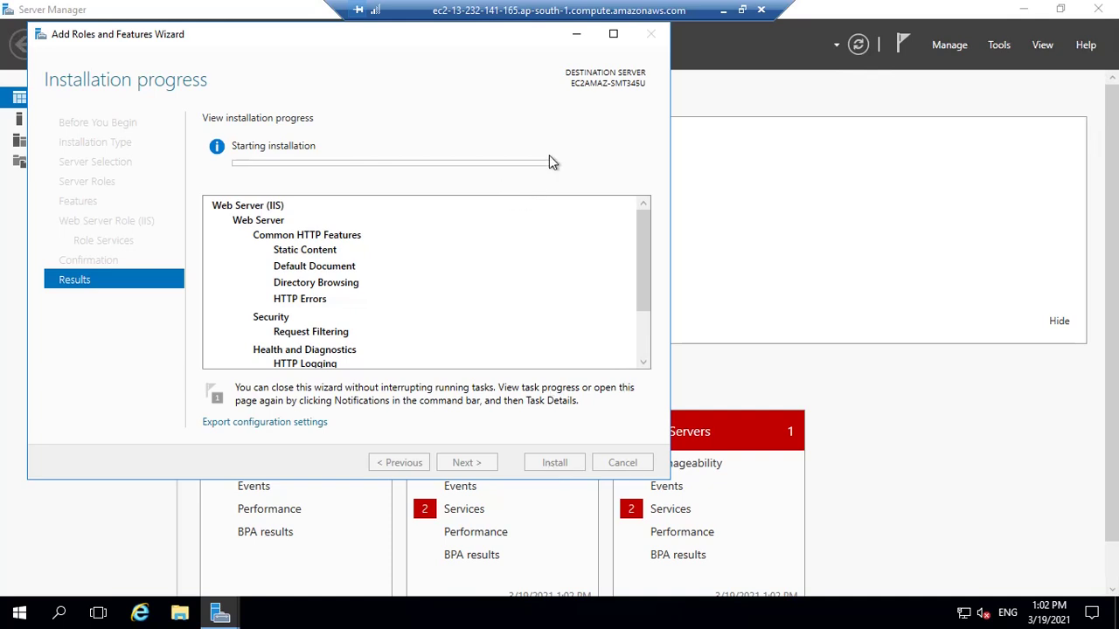
{"action": "left_click", "coordinate": [741, 10]}
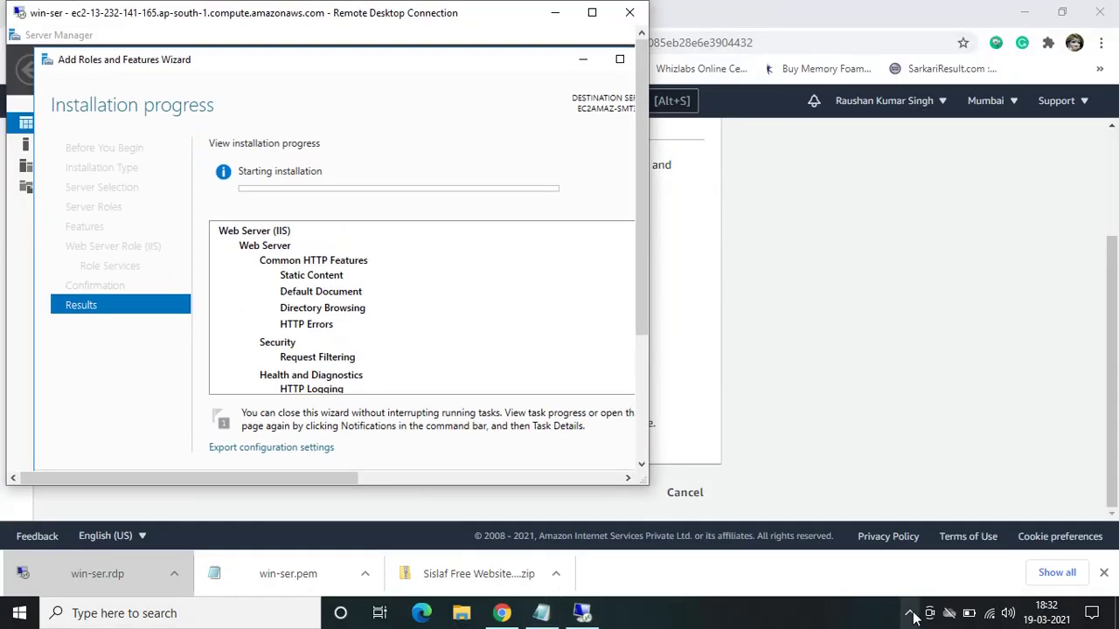
{"action": "left_click", "coordinate": [885, 618]}
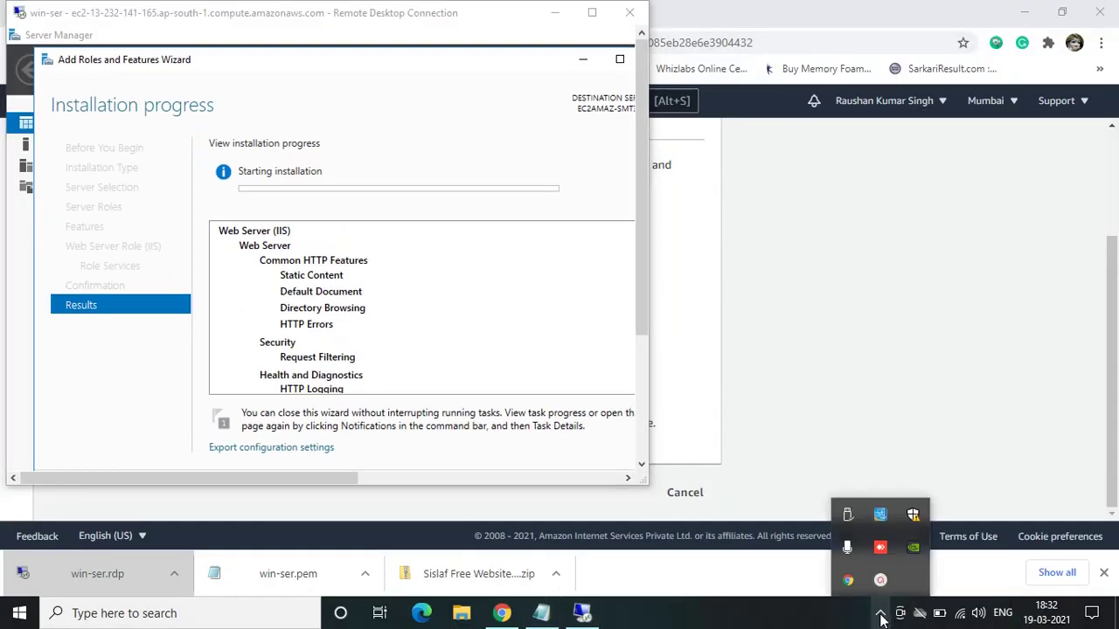
{"action": "left_click", "coordinate": [883, 615]}
{"action": "left_click", "coordinate": [881, 581]}
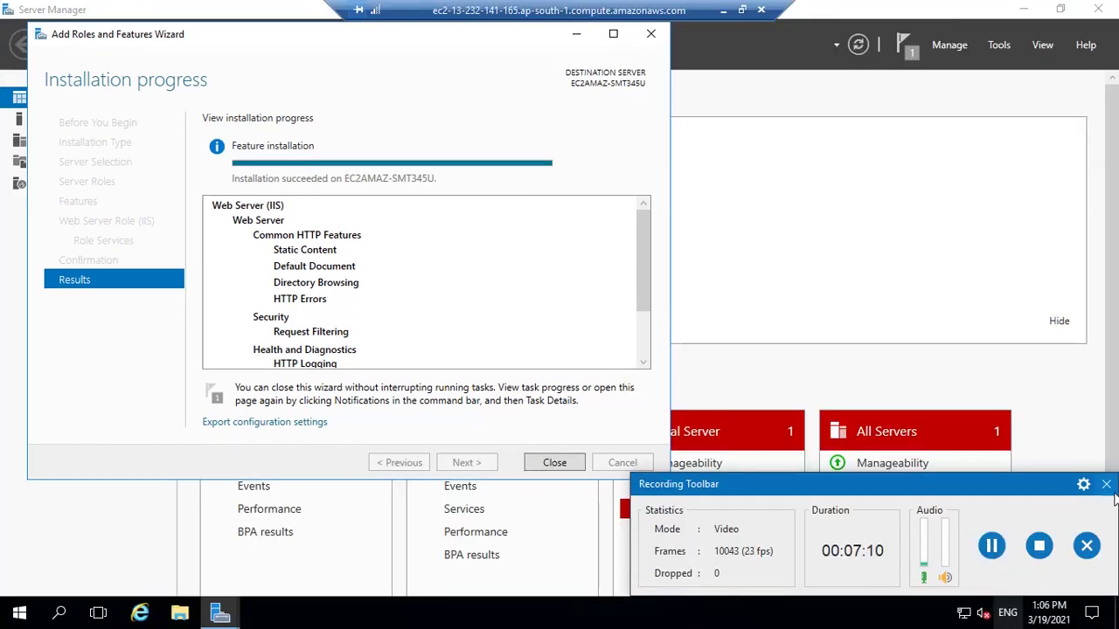
{"action": "left_click", "coordinate": [1106, 483]}
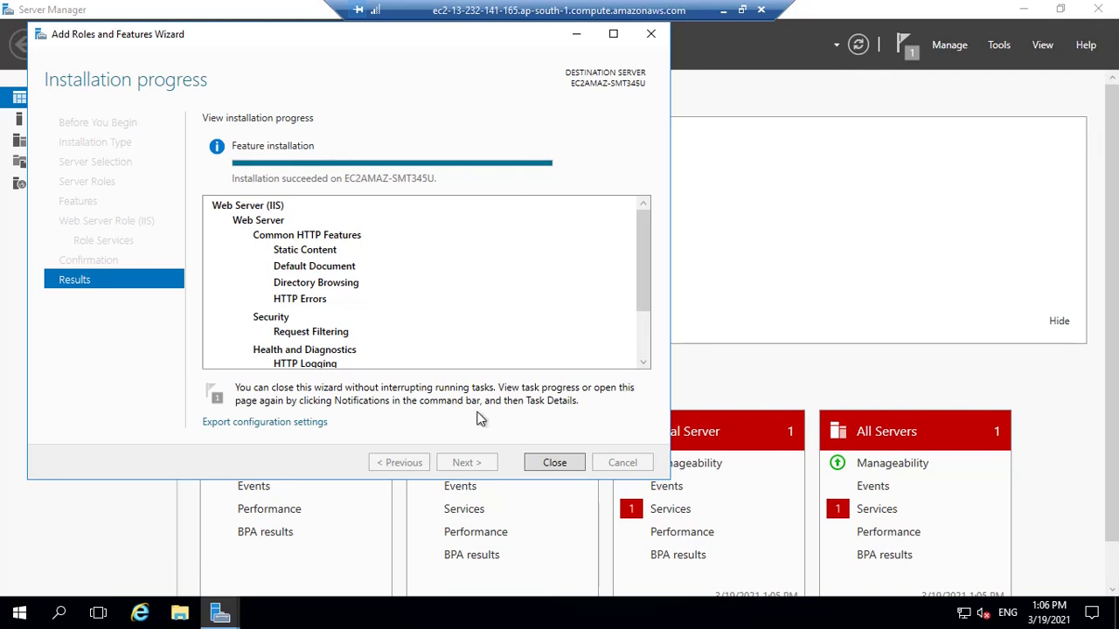
{"action": "left_click", "coordinate": [562, 465]}
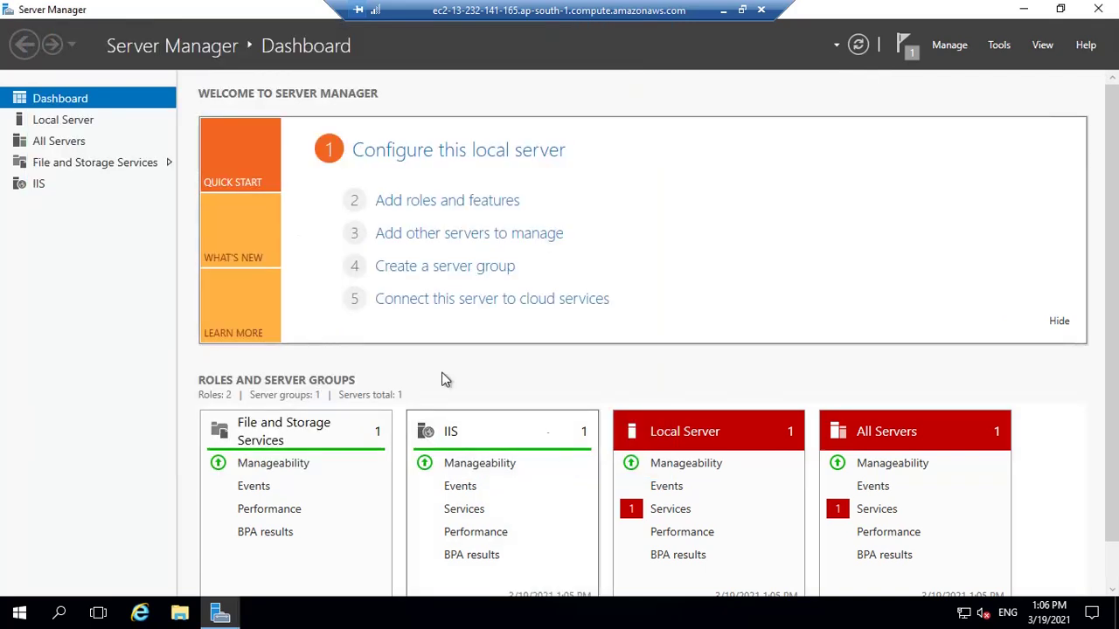
{"action": "left_click", "coordinate": [1098, 9]}
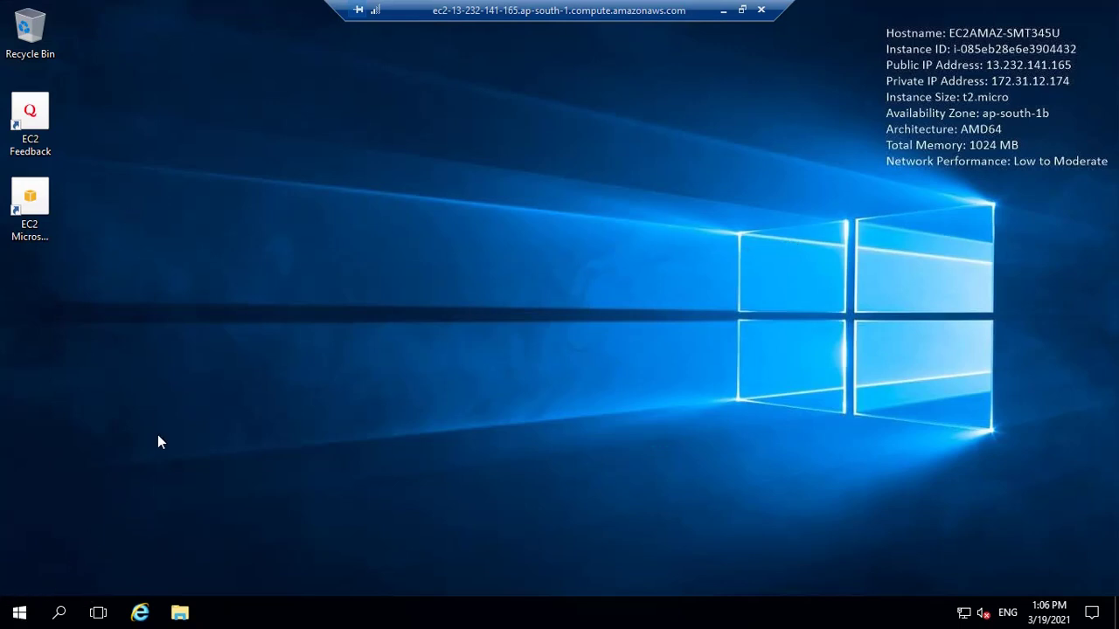
- Open This PC via Start search and browse to C:\inetpub\wwwroot
{"action": "key", "text": "super"}
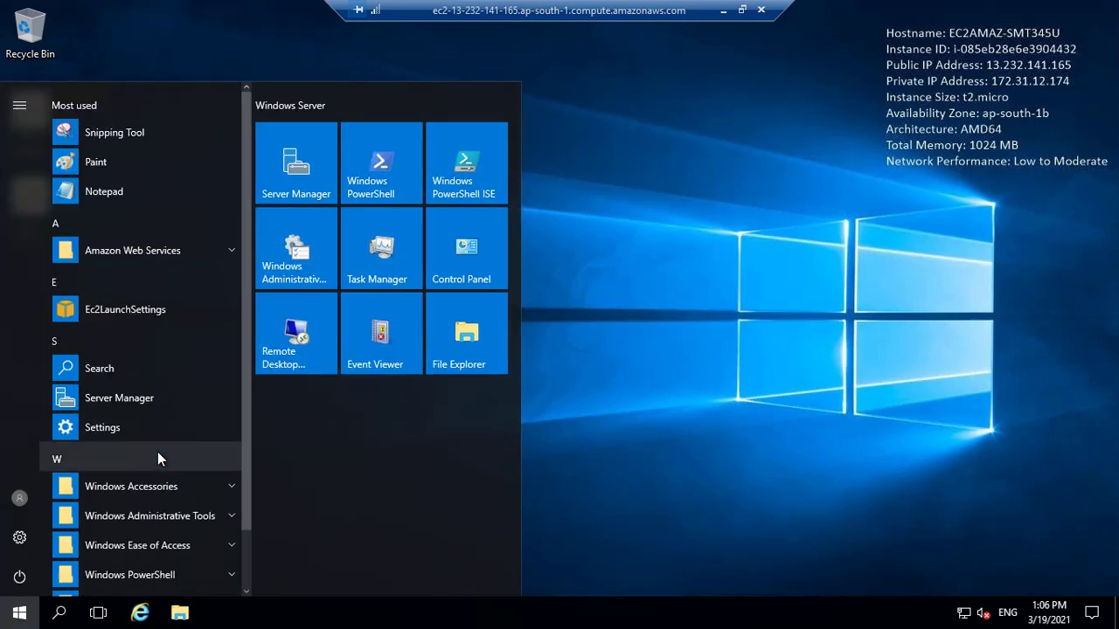
{"action": "type", "text": "th"}
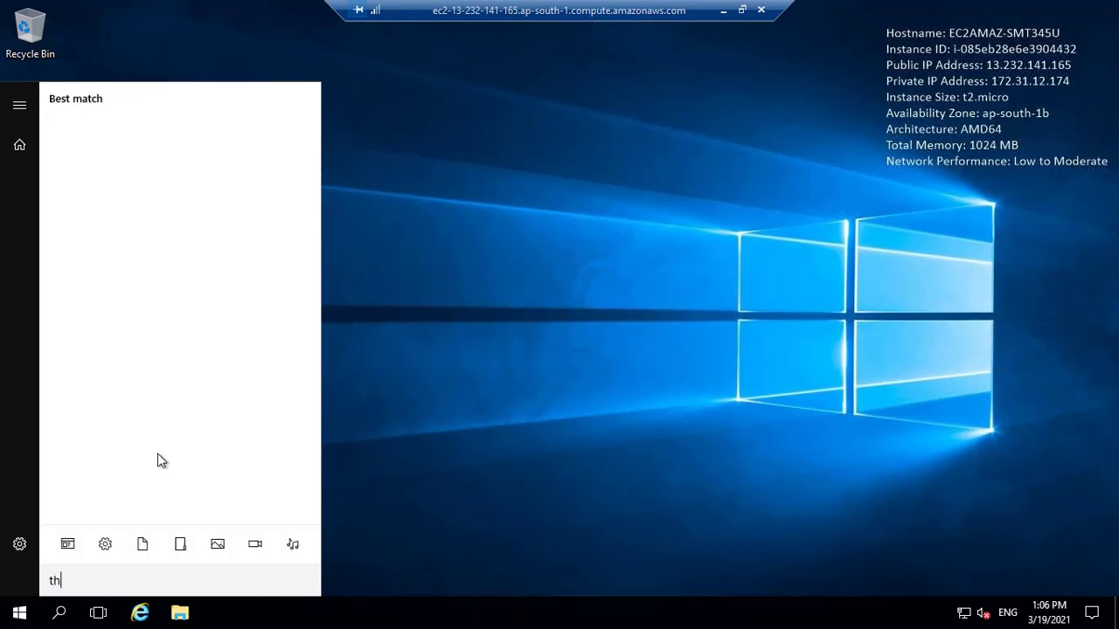
{"action": "key", "text": "BackSpace"}
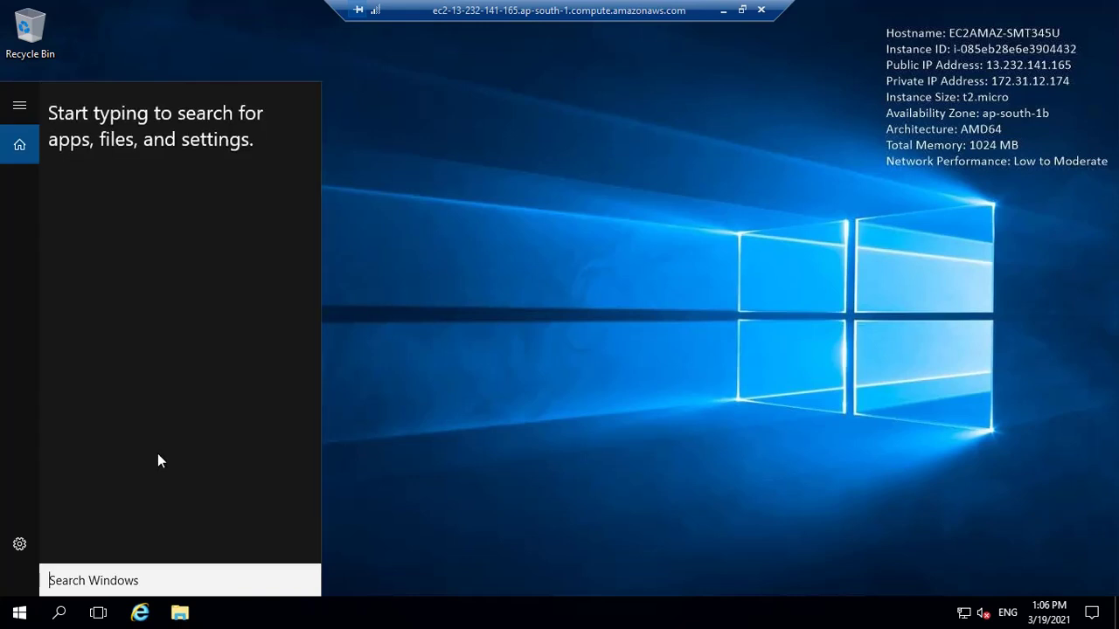
{"action": "type", "text": "th"}
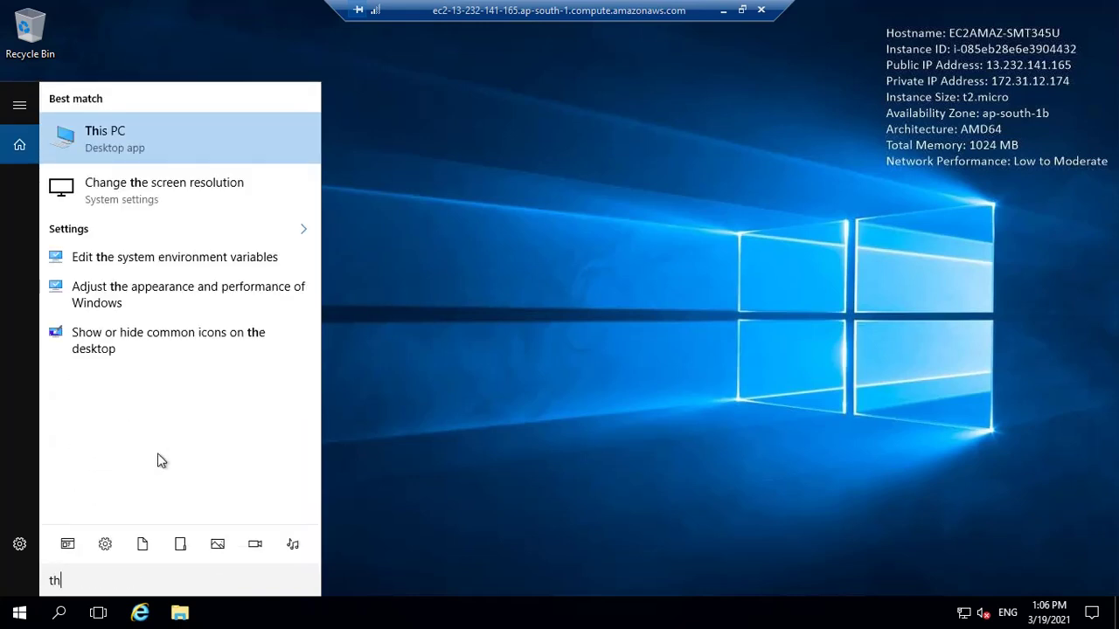
{"action": "key", "text": "Return"}
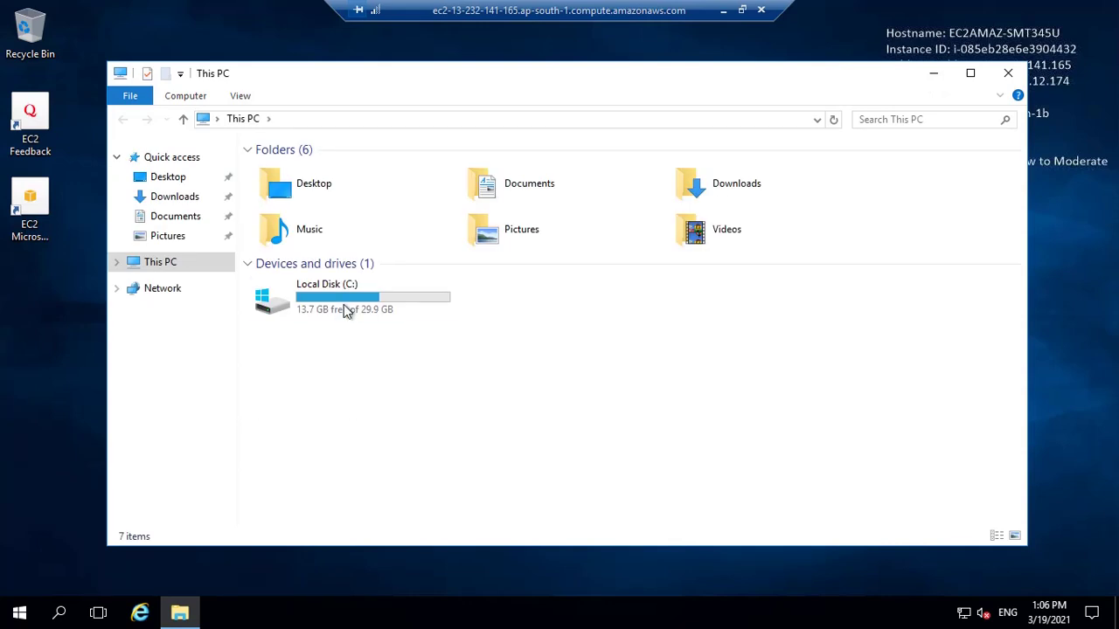
{"action": "double_click", "coordinate": [344, 305]}
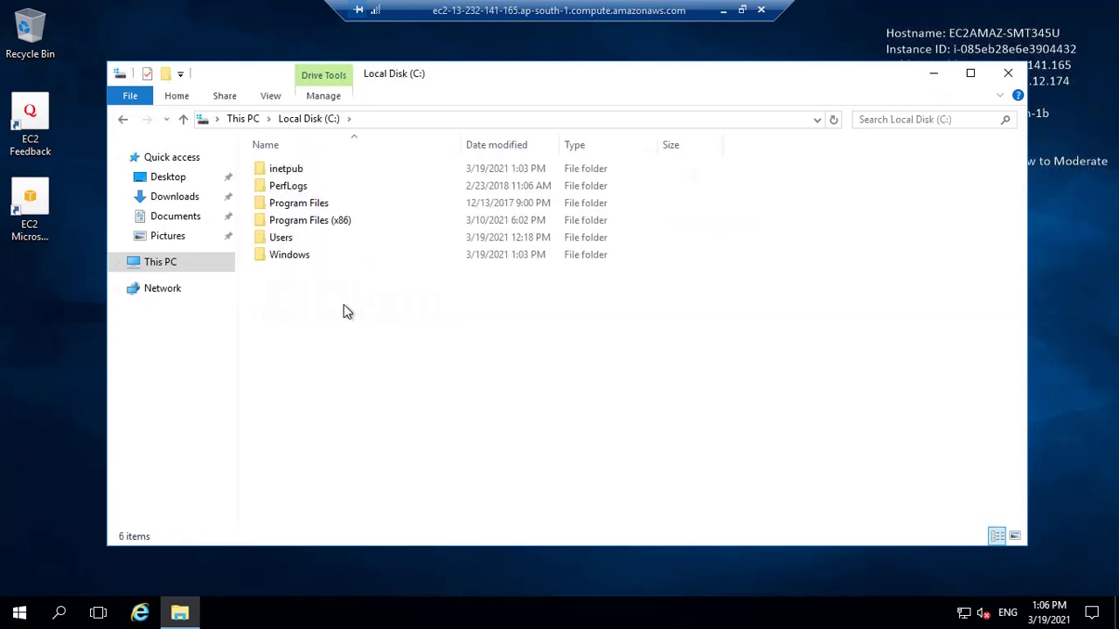
{"action": "double_click", "coordinate": [298, 173]}
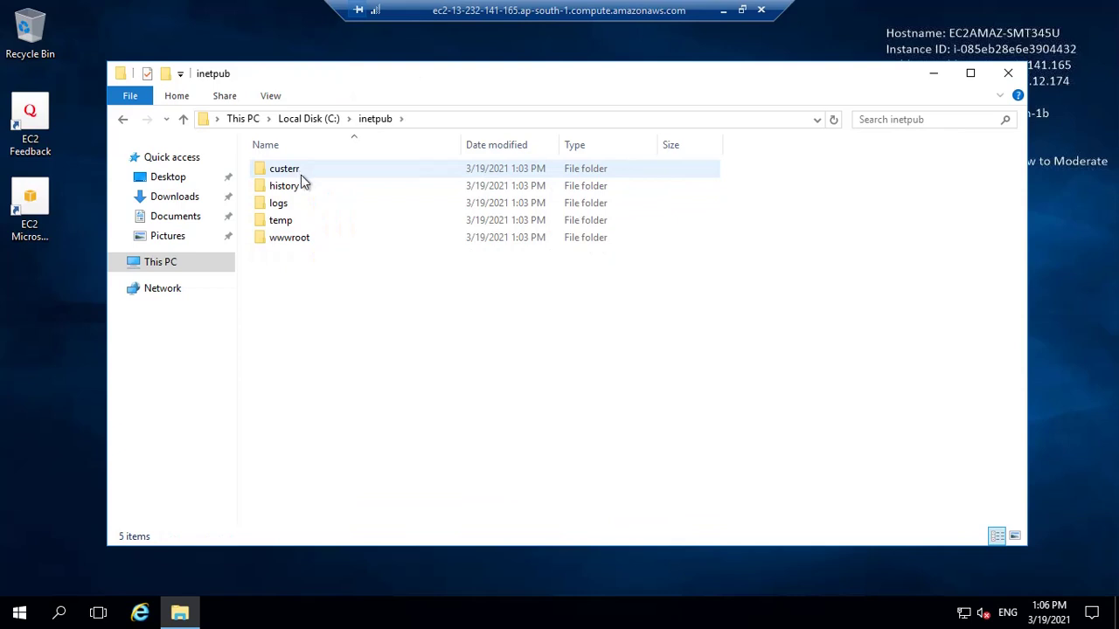
{"action": "double_click", "coordinate": [303, 239]}
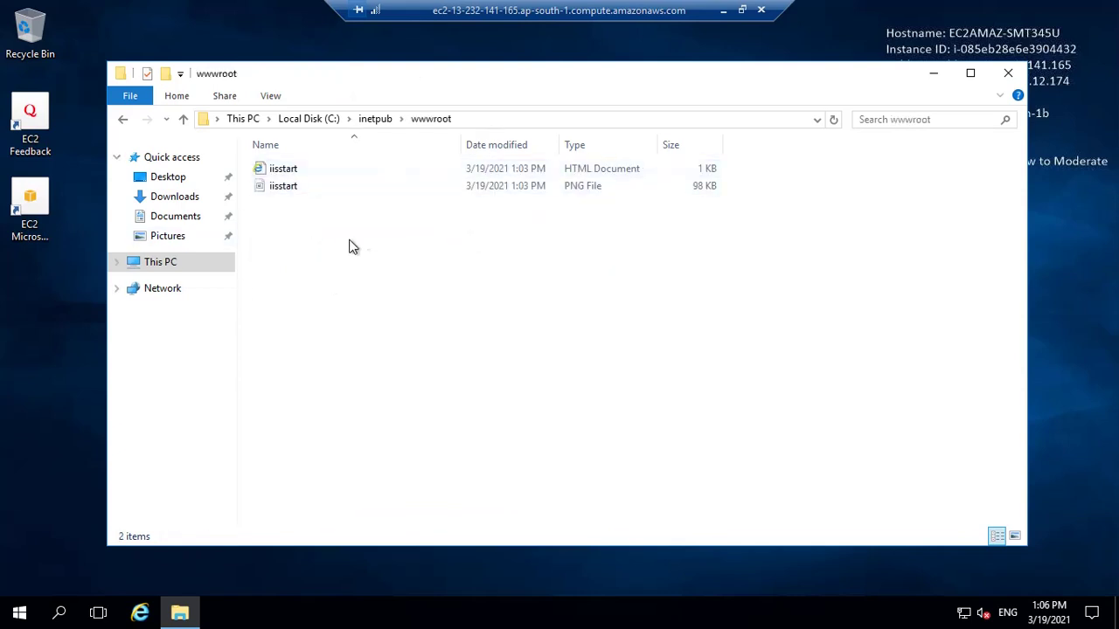
{"action": "left_click", "coordinate": [742, 10]}
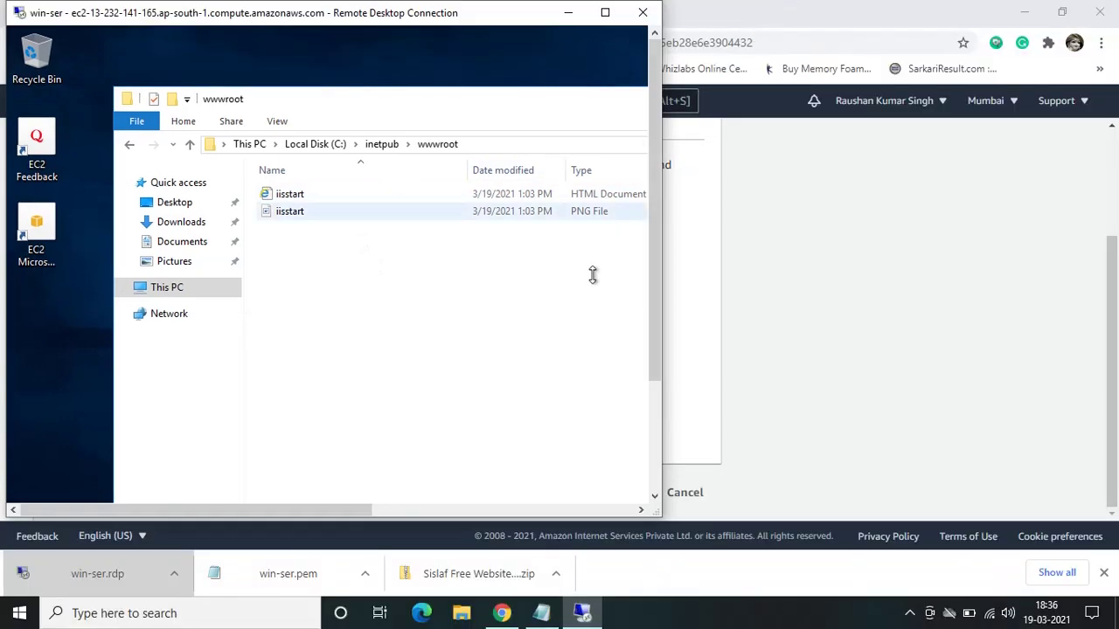
- Drag the downloaded Sislaf Free Website Template zip into the remote wwwroot folder, then minimize Explorer
{"action": "left_click", "coordinate": [466, 581]}
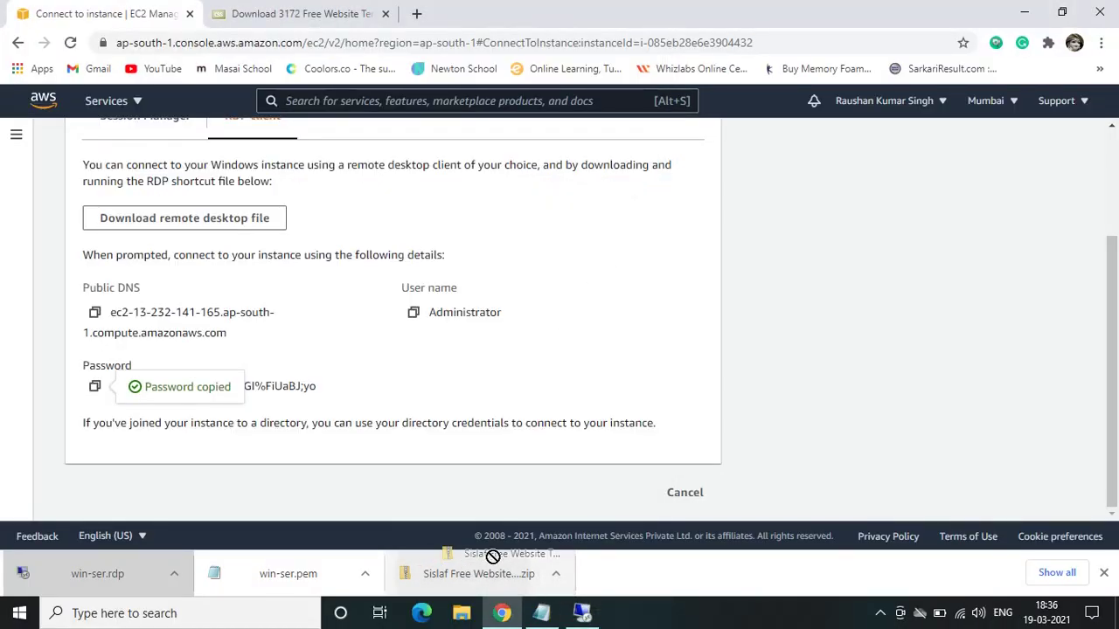
{"action": "left_click", "coordinate": [583, 612]}
{"action": "left_click_drag", "start_coordinate": [591, 622], "coordinate": [444, 334]}
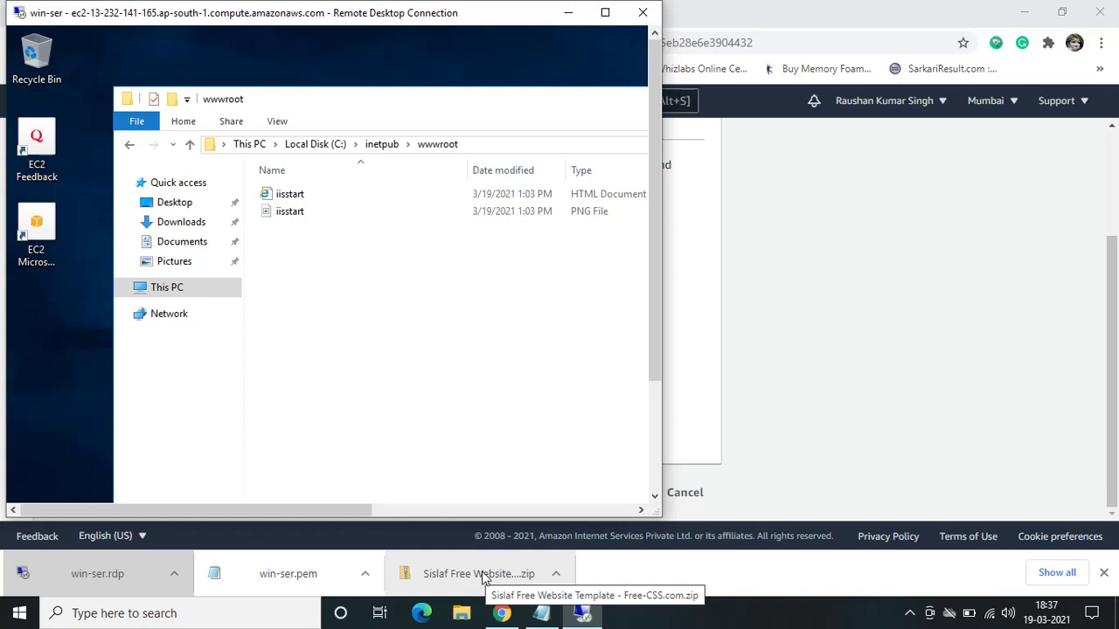
{"action": "left_click", "coordinate": [556, 573]}
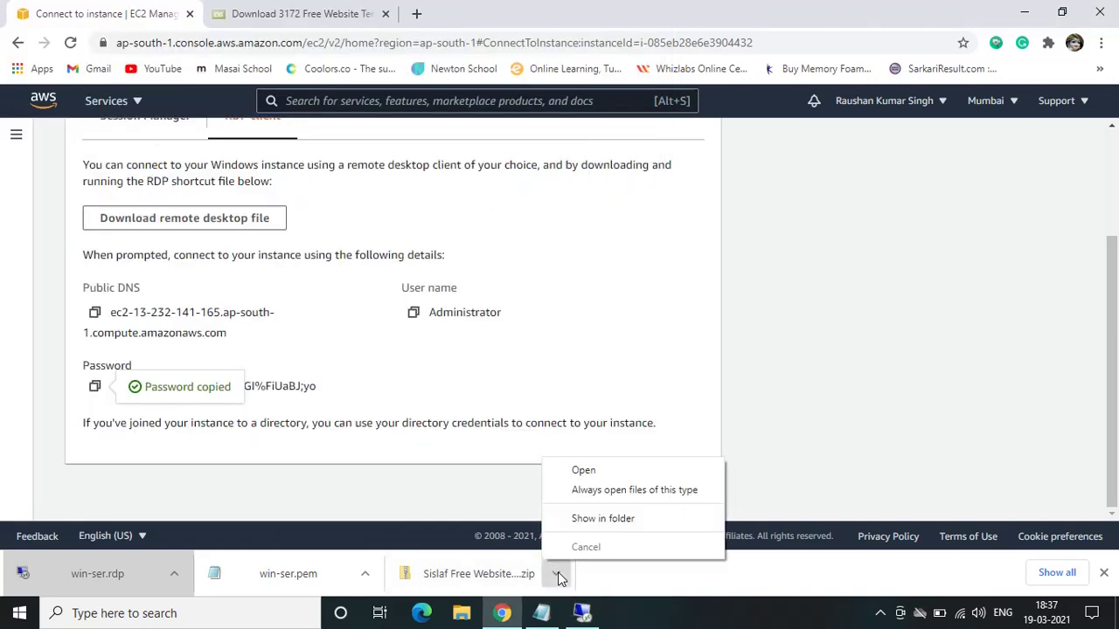
{"action": "left_click", "coordinate": [603, 519]}
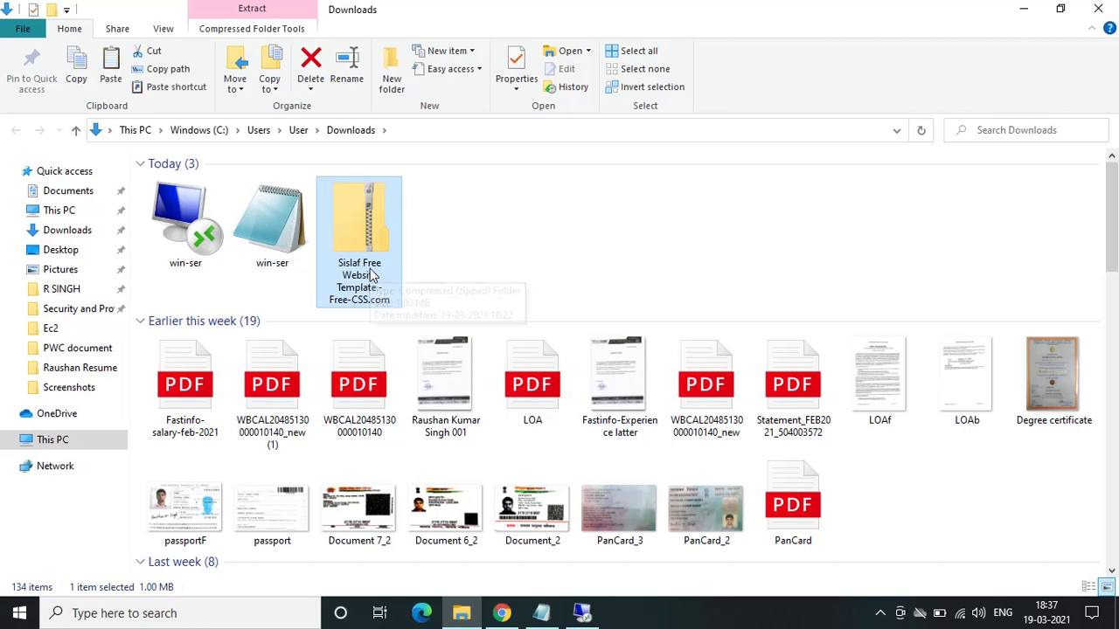
{"action": "left_click", "coordinate": [573, 615]}
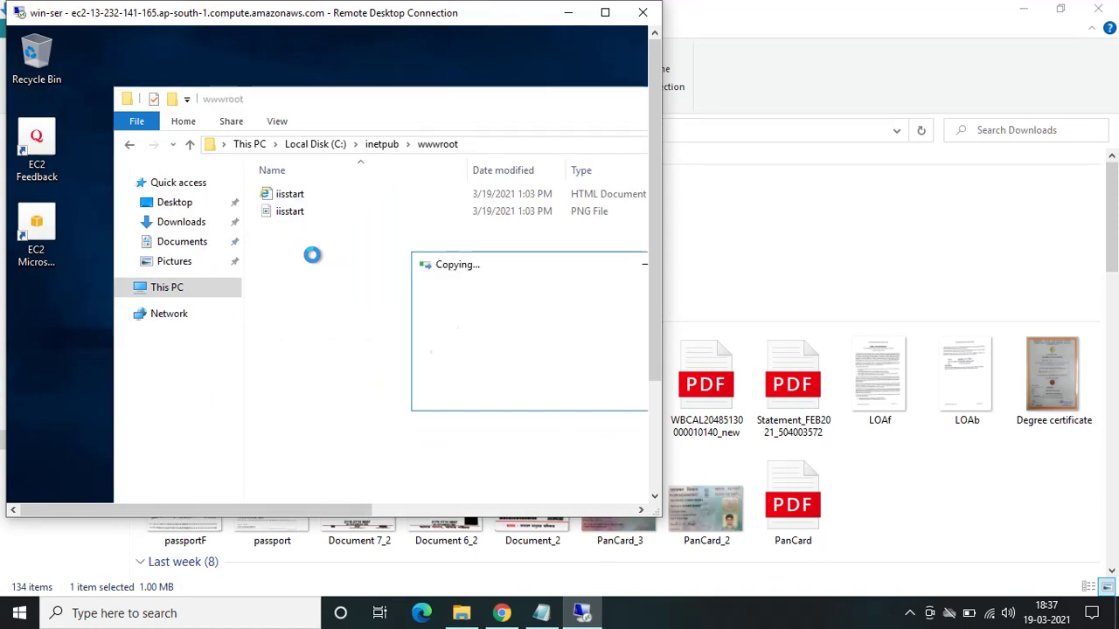
{"action": "left_click", "coordinate": [605, 13]}
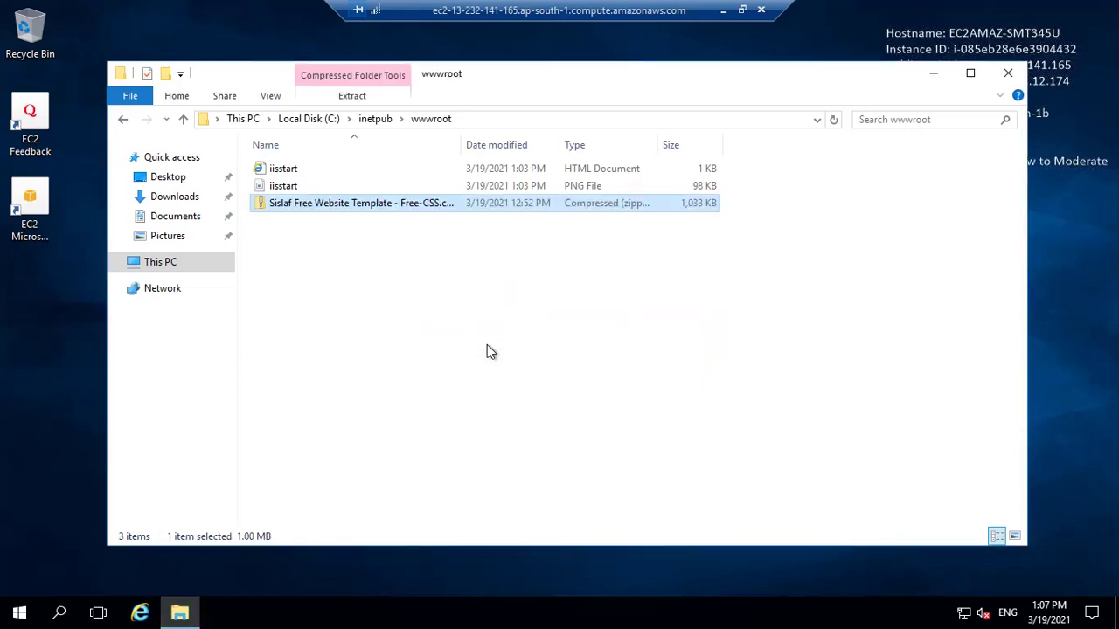
{"action": "left_click", "coordinate": [458, 290]}
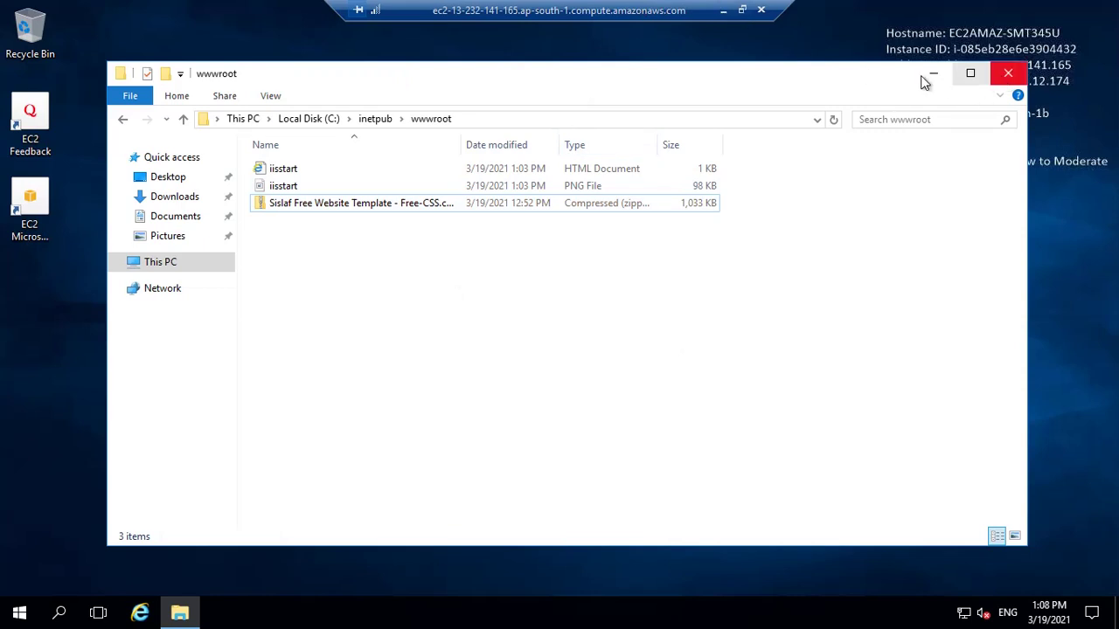
{"action": "left_click", "coordinate": [291, 188]}
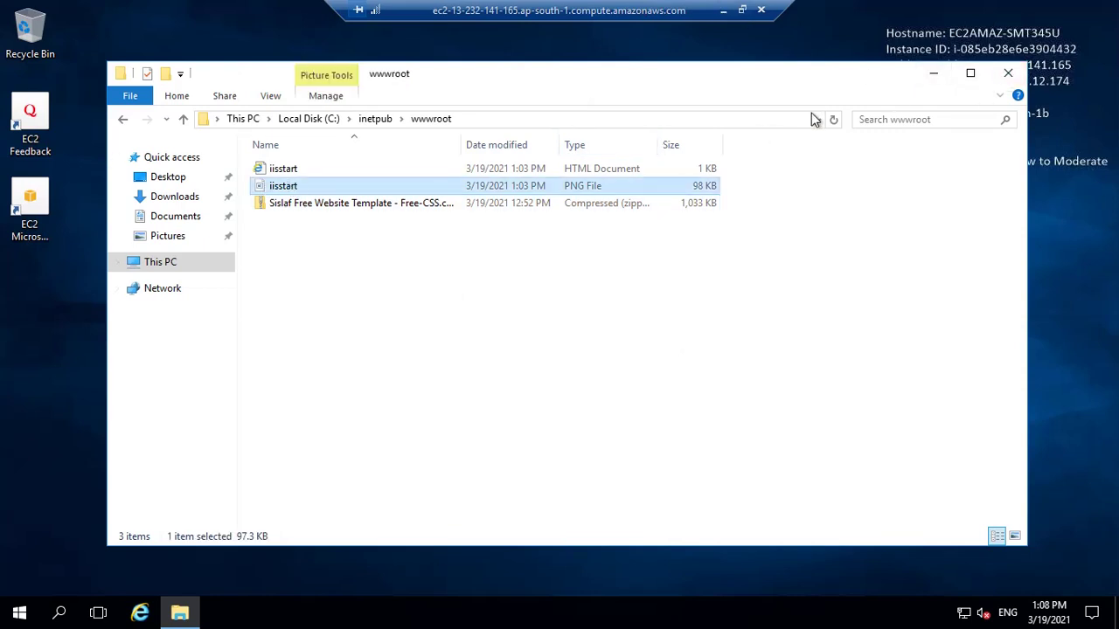
{"action": "left_click", "coordinate": [932, 74]}
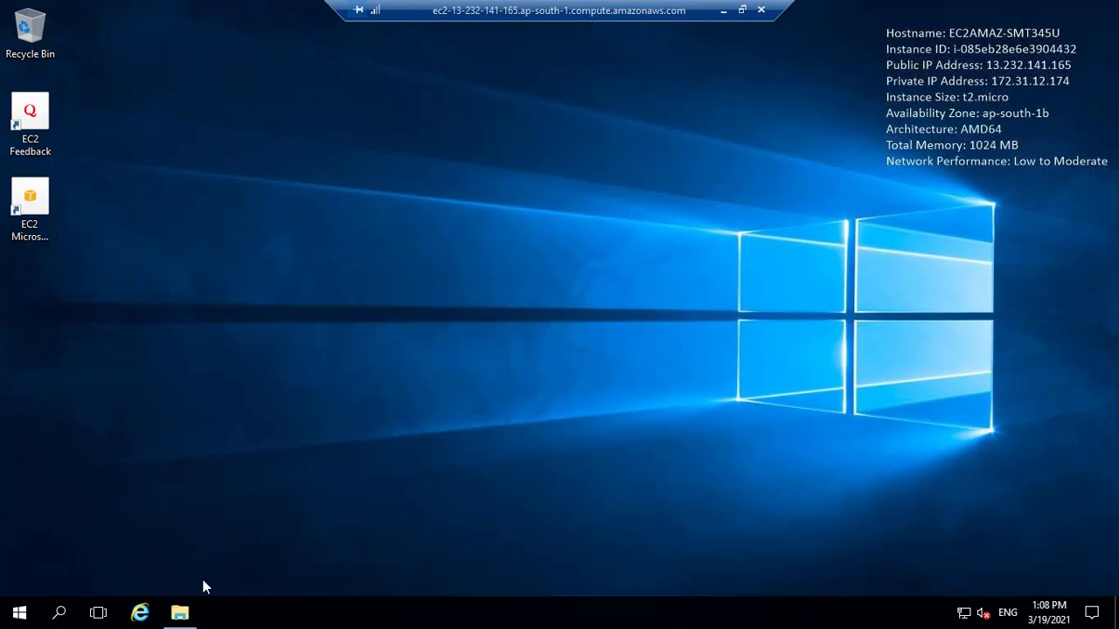
- Copy the win-ser instance's public IPv4 address from the EC2 Instances list
{"action": "left_click", "coordinate": [743, 9]}
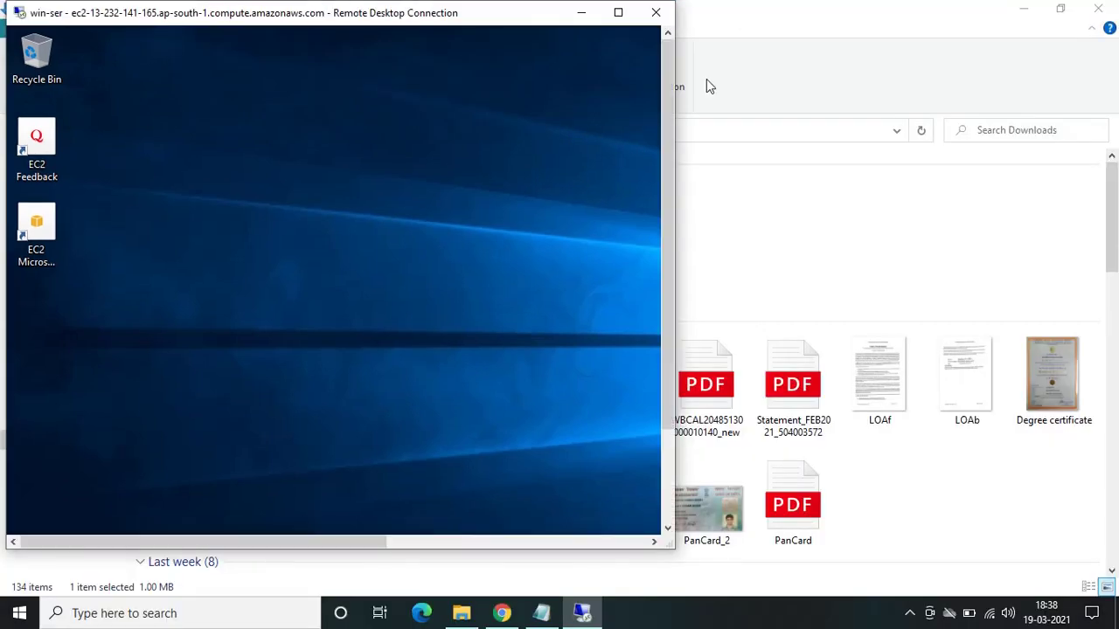
{"action": "left_click", "coordinate": [503, 615]}
{"action": "scroll", "coordinate": [311, 324], "scroll_direction": "up", "scroll_amount": 2}
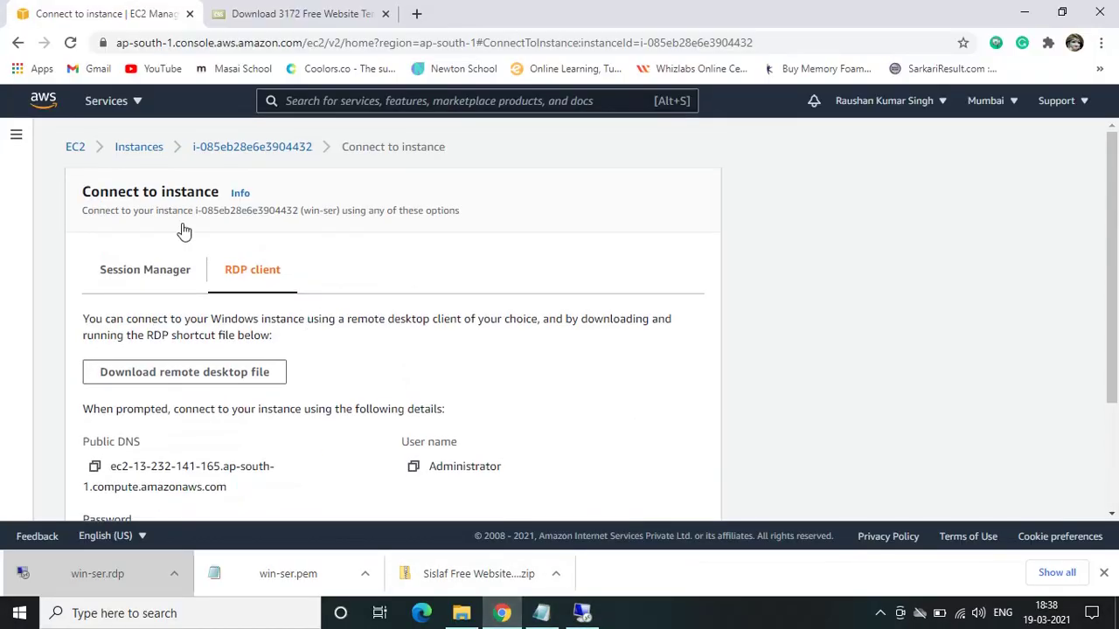
{"action": "left_click", "coordinate": [140, 149]}
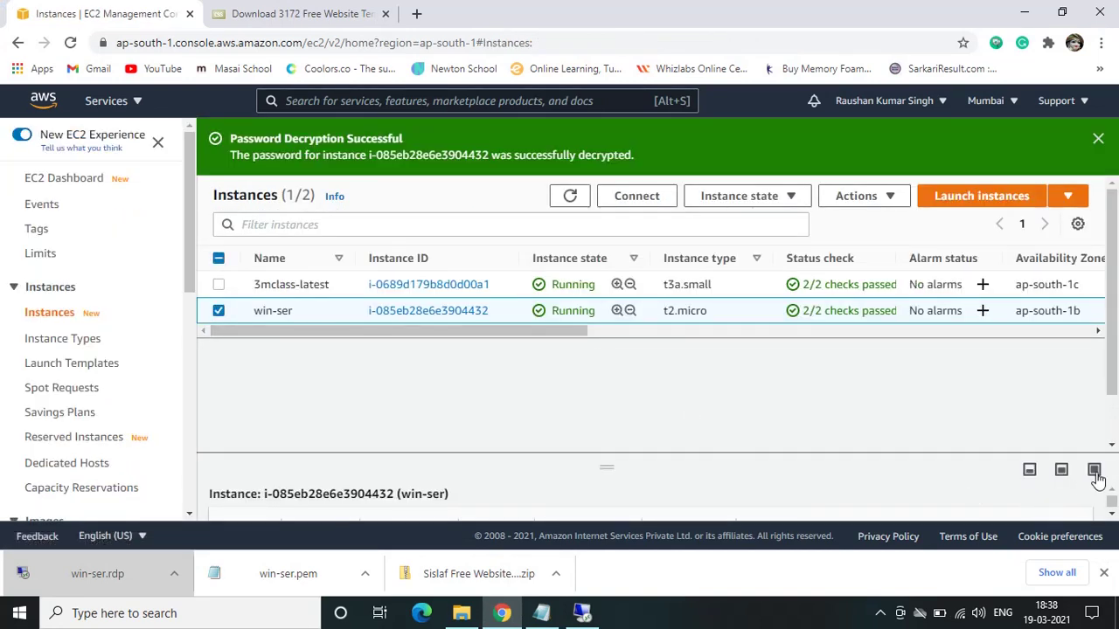
{"action": "left_click", "coordinate": [1094, 472]}
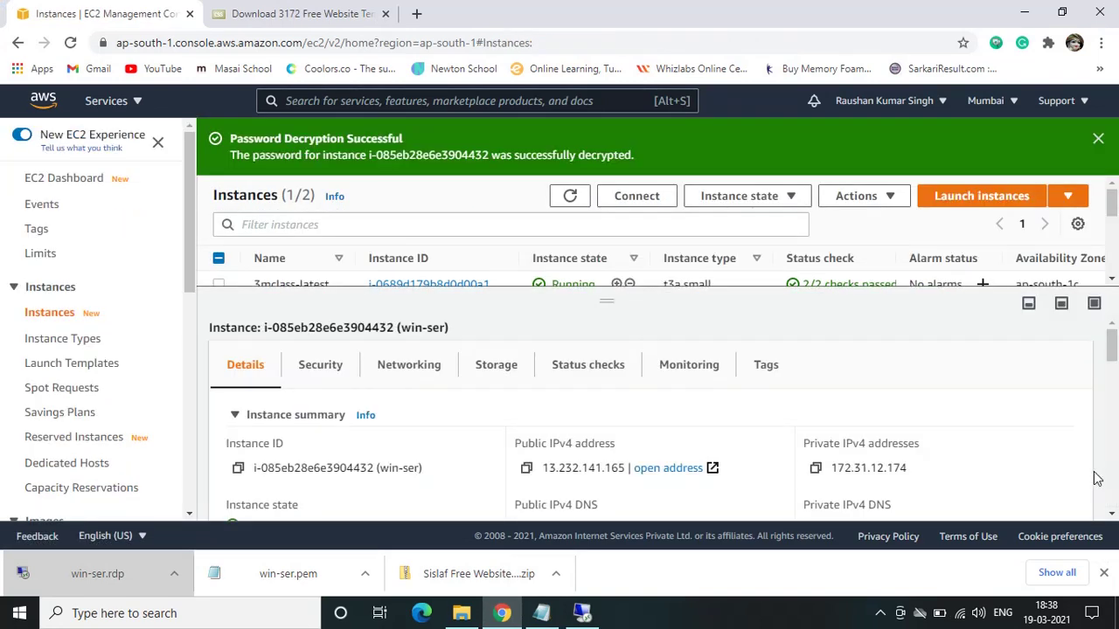
{"action": "left_click", "coordinate": [527, 469]}
- Load 13.232.141.165 in a new tab to confirm the default IIS page
{"action": "left_click", "coordinate": [416, 13]}
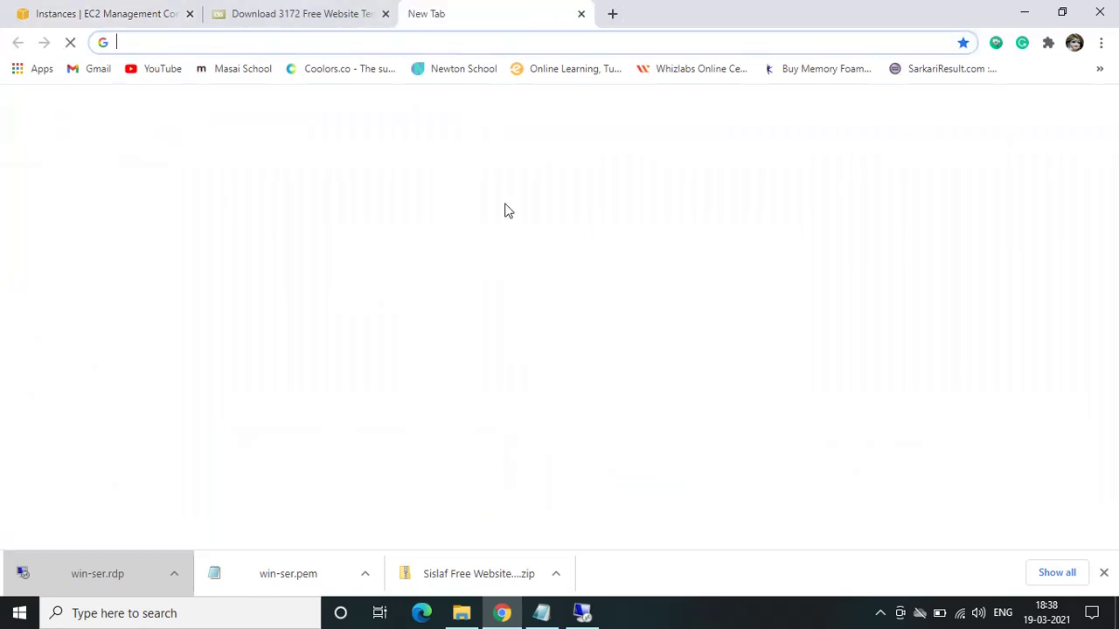
{"action": "key", "text": "ctrl+v"}
{"action": "key", "text": "Return"}
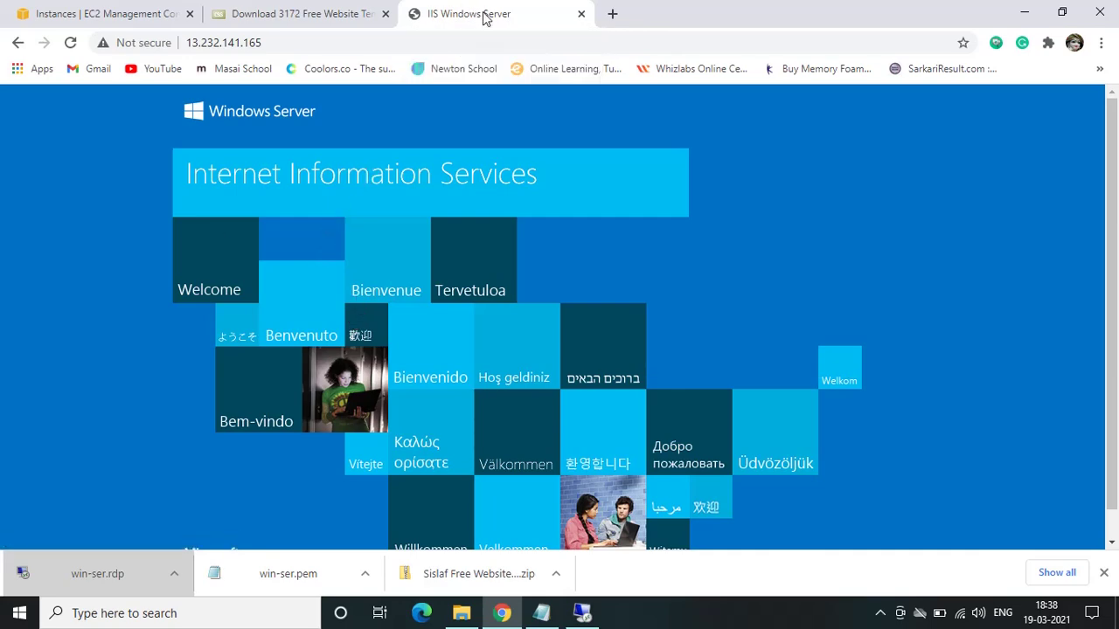
{"action": "left_click", "coordinate": [288, 12]}
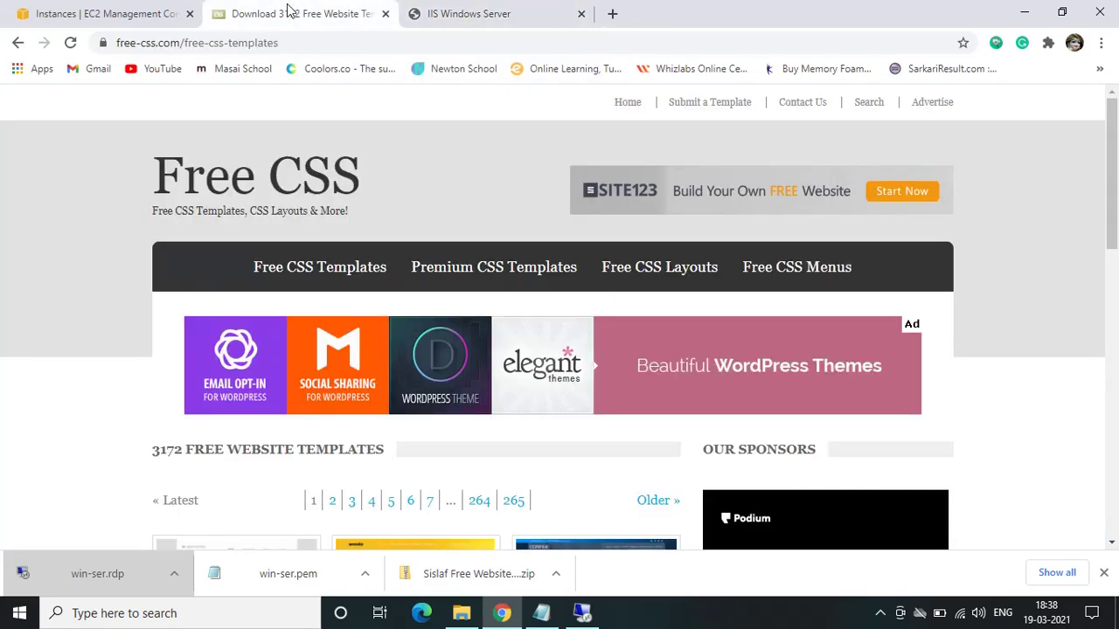
{"action": "left_click", "coordinate": [72, 12]}
{"action": "left_click", "coordinate": [582, 613]}
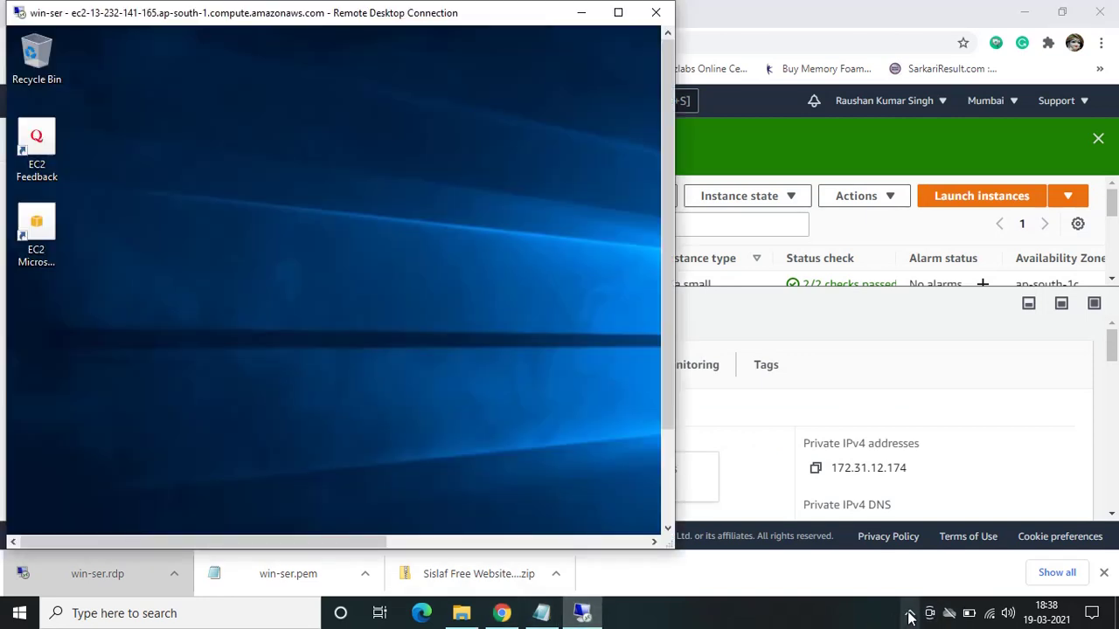
- Permanently delete the iisstart HTML and PNG files from the remote wwwroot folder
{"action": "left_click", "coordinate": [881, 616]}
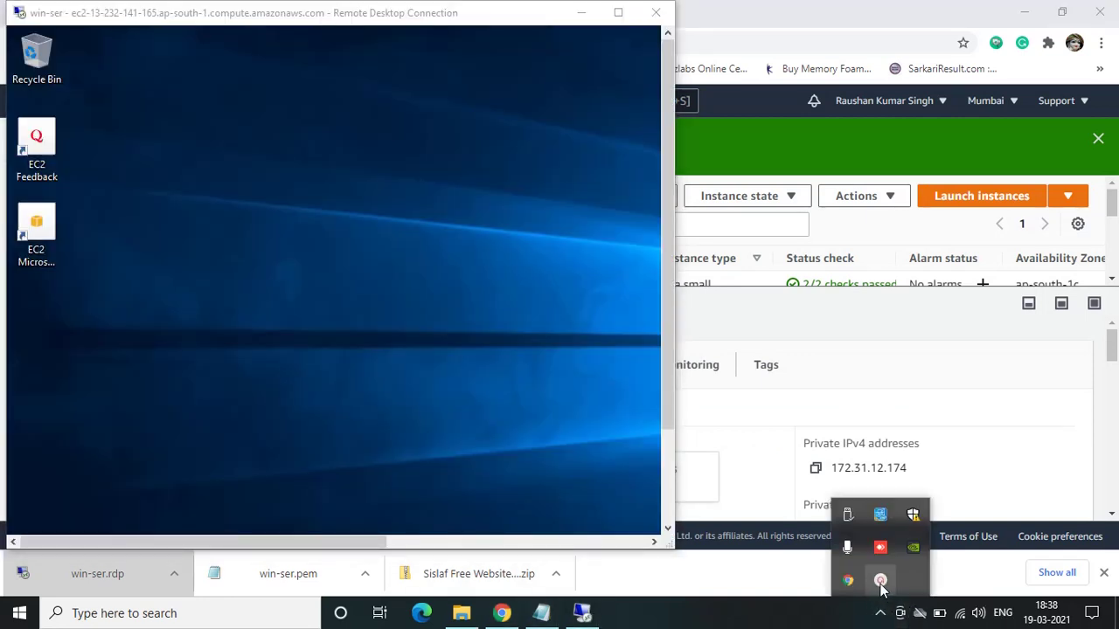
{"action": "left_click", "coordinate": [880, 580]}
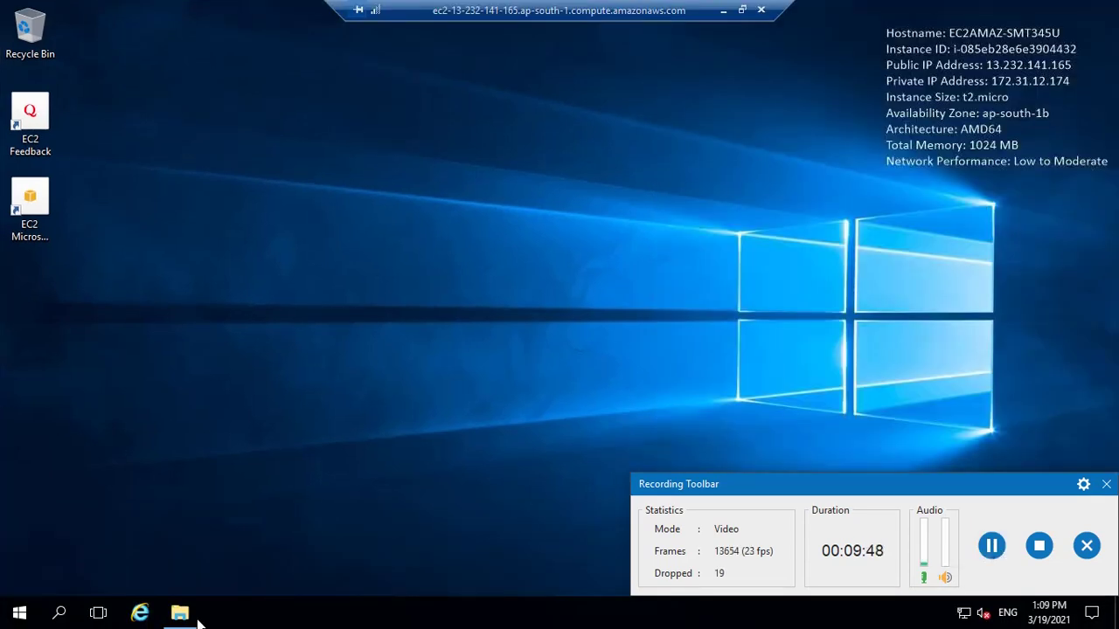
{"action": "left_click", "coordinate": [179, 615]}
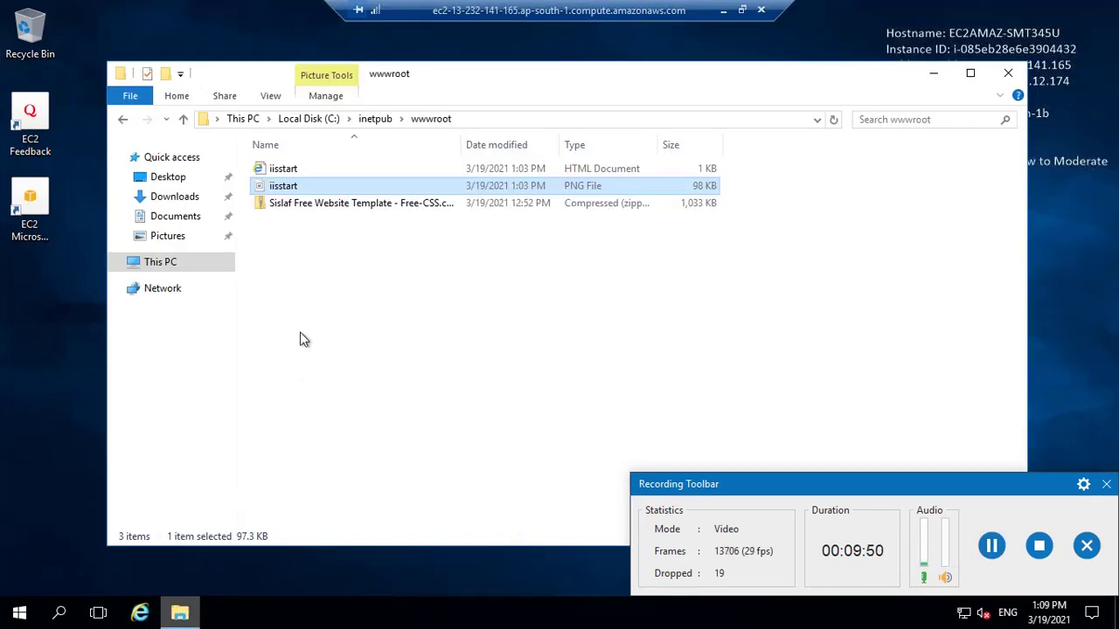
{"action": "key", "text": "super+d"}
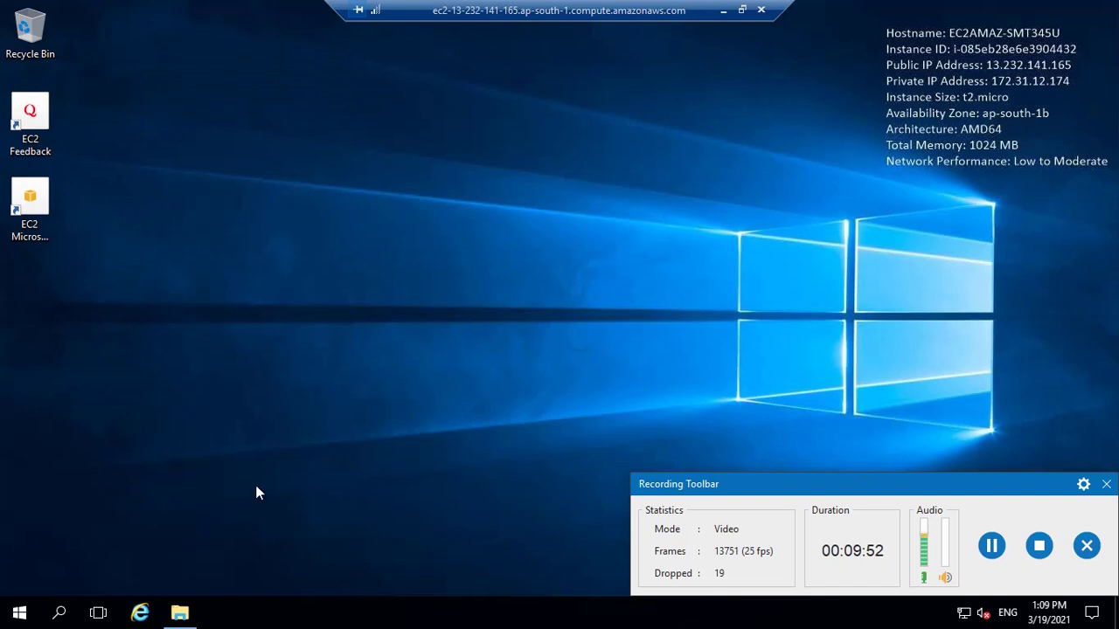
{"action": "left_click", "coordinate": [179, 615]}
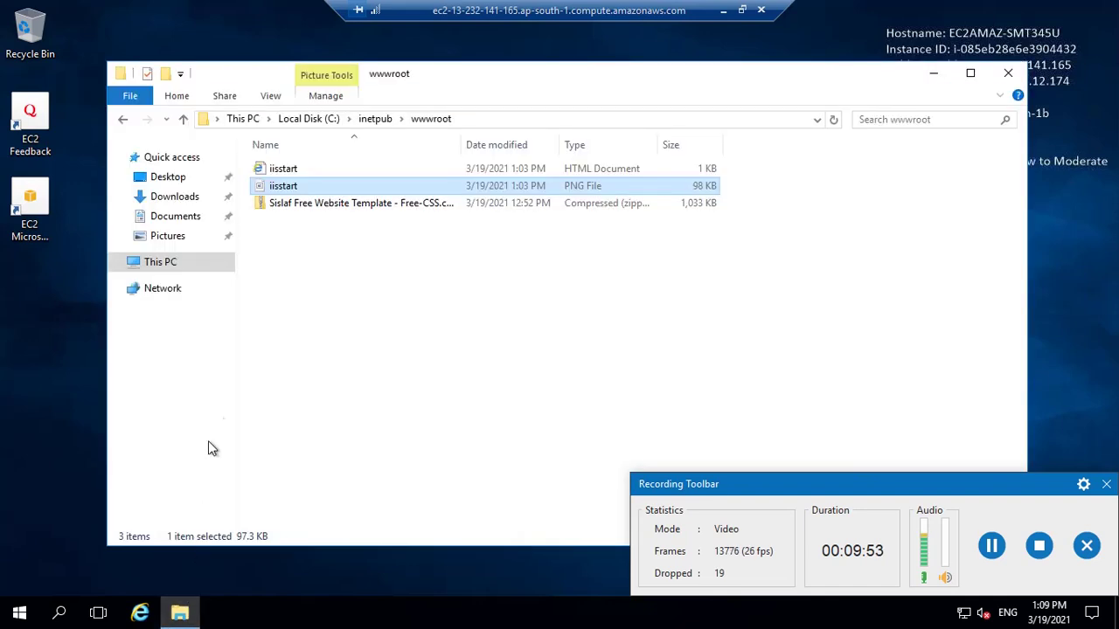
{"action": "left_click", "coordinate": [311, 172], "text": "ctrl"}
{"action": "key", "text": "shift+Delete"}
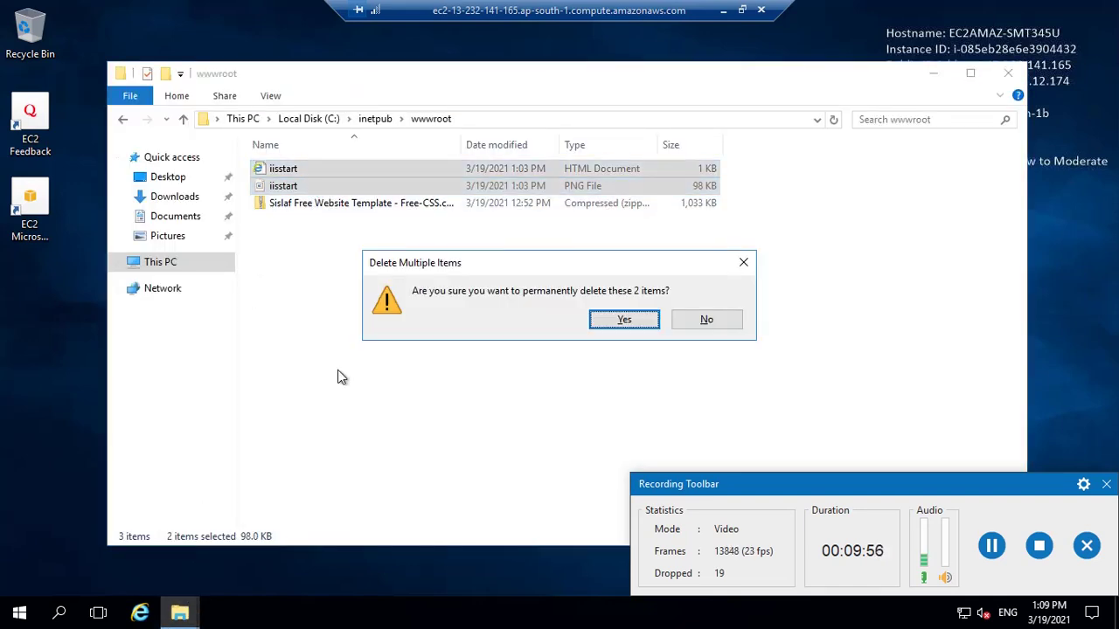
{"action": "key", "text": "Return"}
{"action": "left_click", "coordinate": [328, 168]}
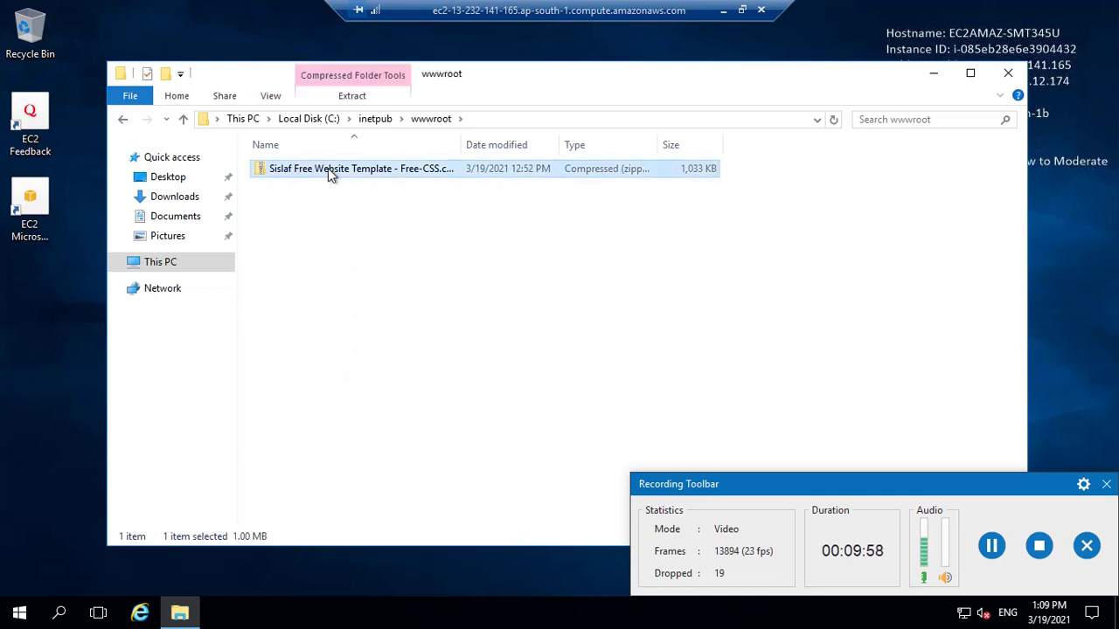
- Extract the Sislaf template zip into wwwroot, then permanently delete the zip
{"action": "right_click", "coordinate": [327, 168]}
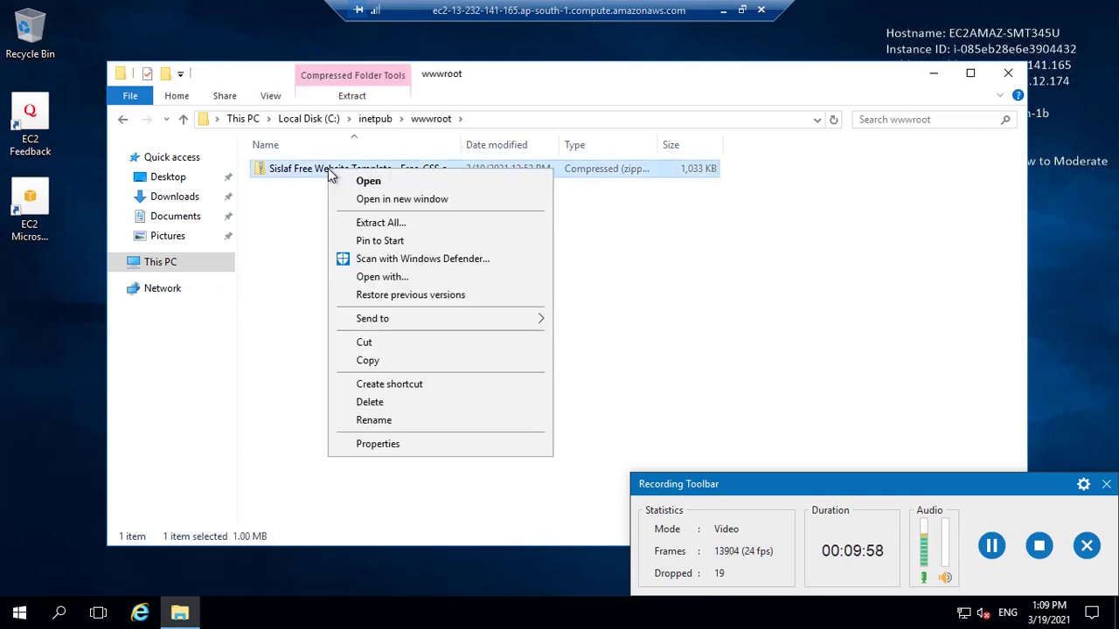
{"action": "left_click", "coordinate": [387, 225]}
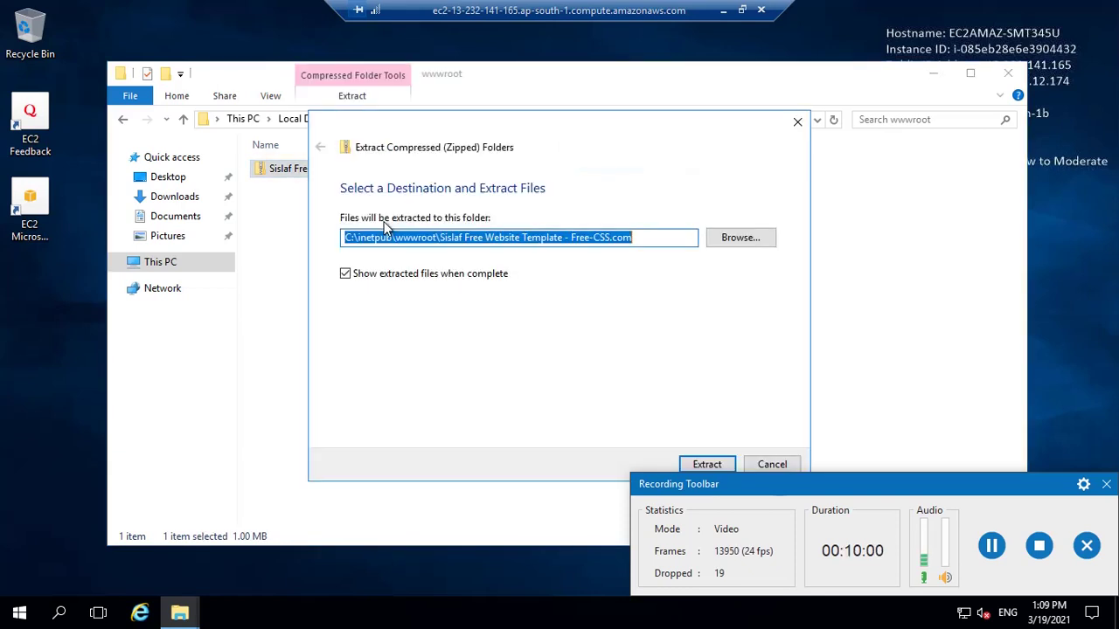
{"action": "left_click", "coordinate": [740, 240]}
{"action": "left_click", "coordinate": [849, 148]}
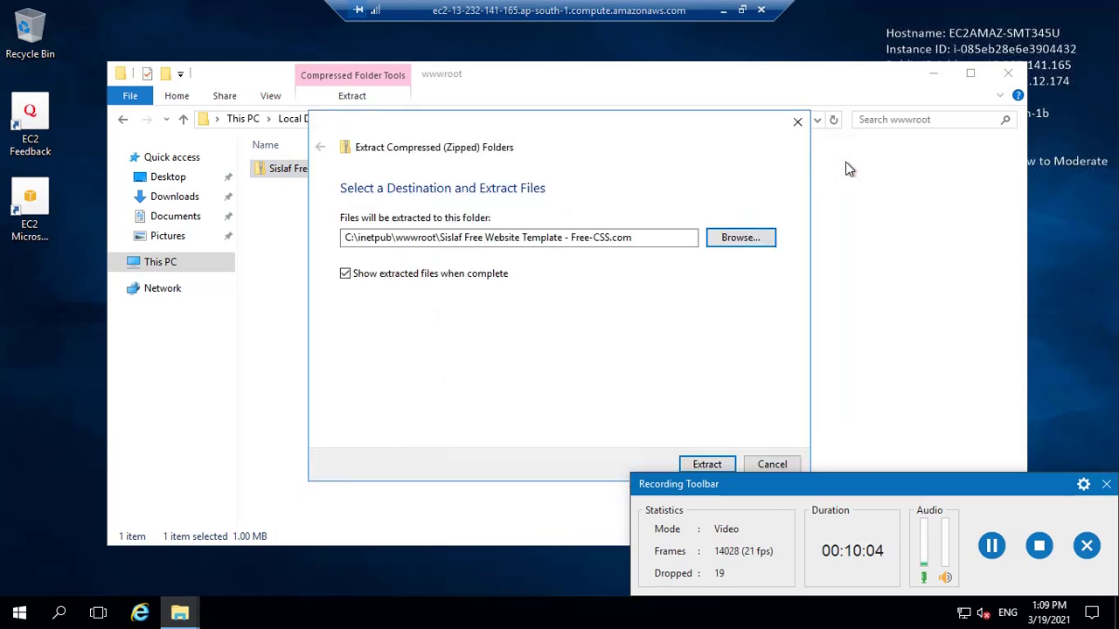
{"action": "left_click", "coordinate": [704, 464]}
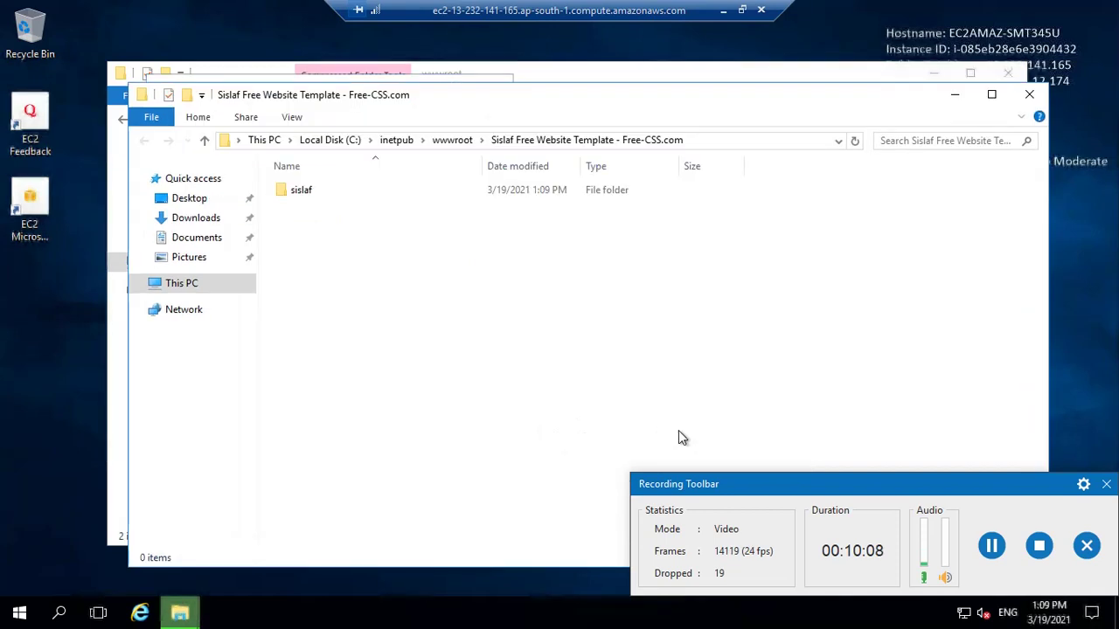
{"action": "left_click", "coordinate": [1029, 93]}
{"action": "left_click", "coordinate": [357, 210]}
{"action": "left_click", "coordinate": [311, 185]}
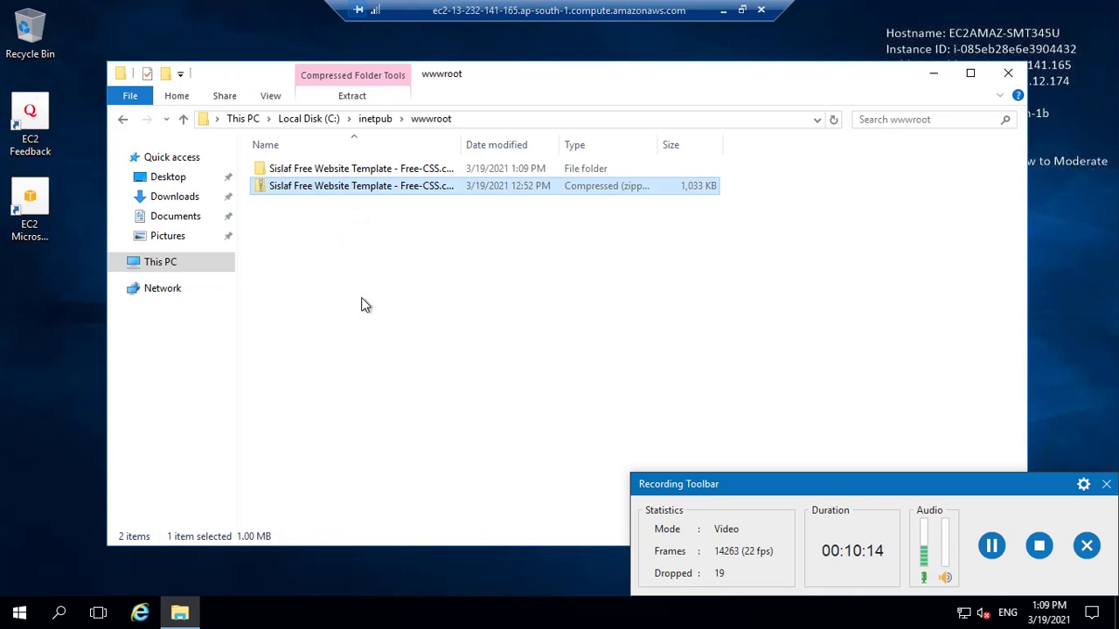
{"action": "key", "text": "shift+Delete"}
{"action": "key", "text": "Return"}
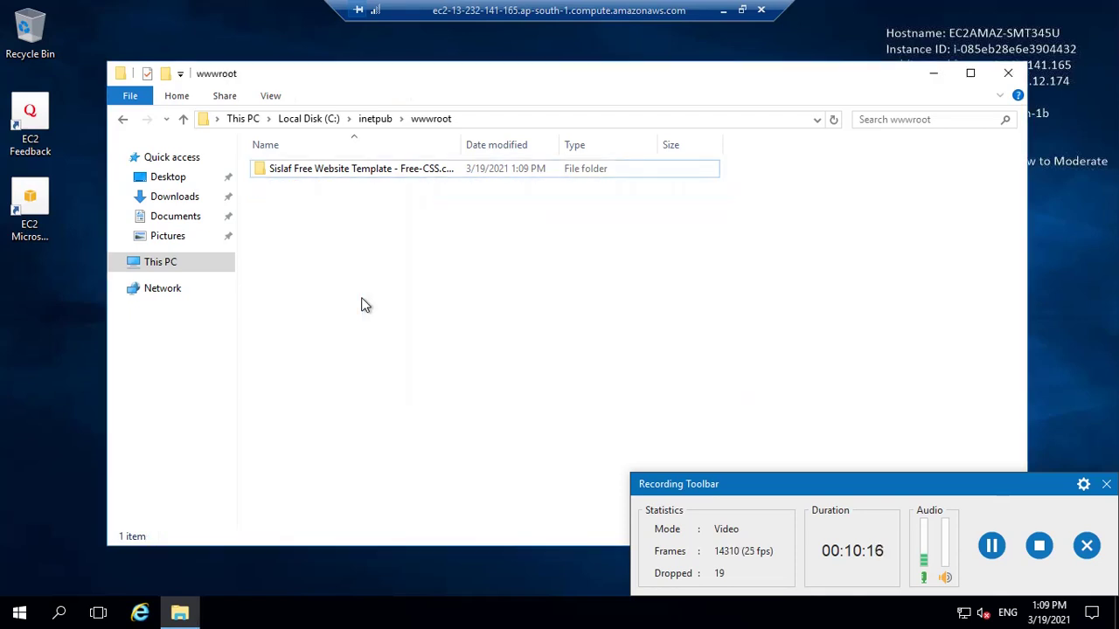
- Move the sislaf website files up into wwwroot and delete the leftover template folder
{"action": "double_click", "coordinate": [359, 172]}
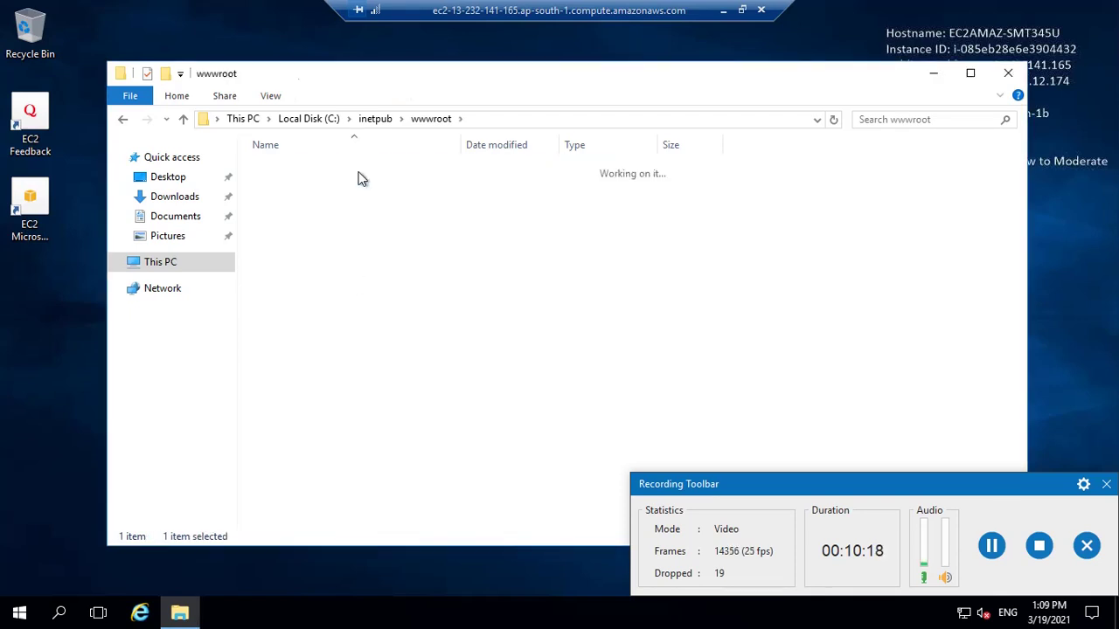
{"action": "double_click", "coordinate": [310, 167]}
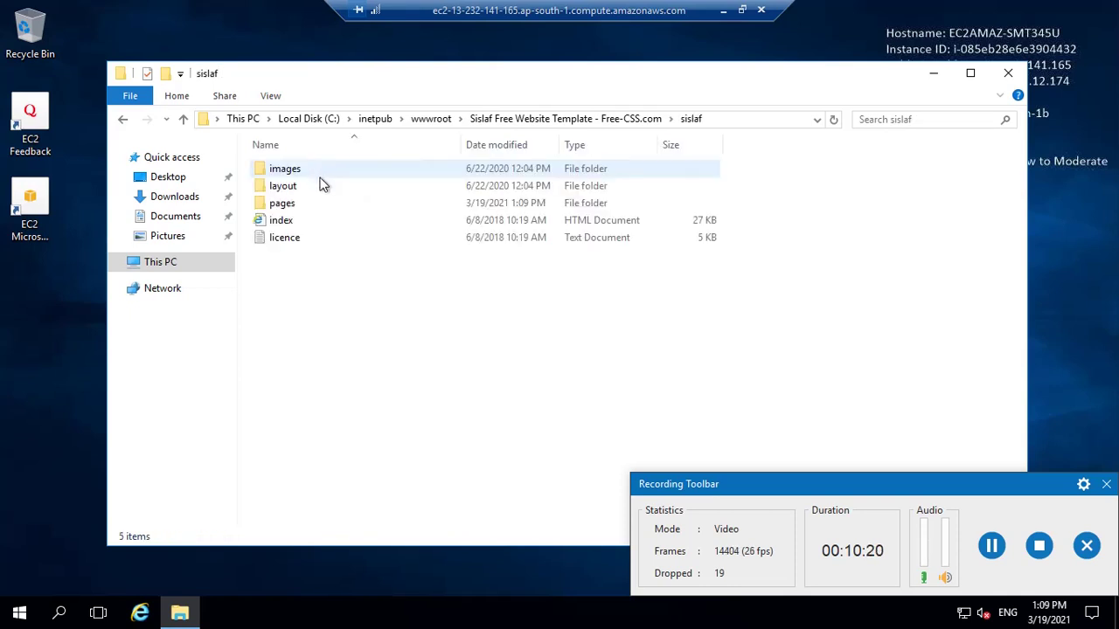
{"action": "key", "text": "ctrl+a"}
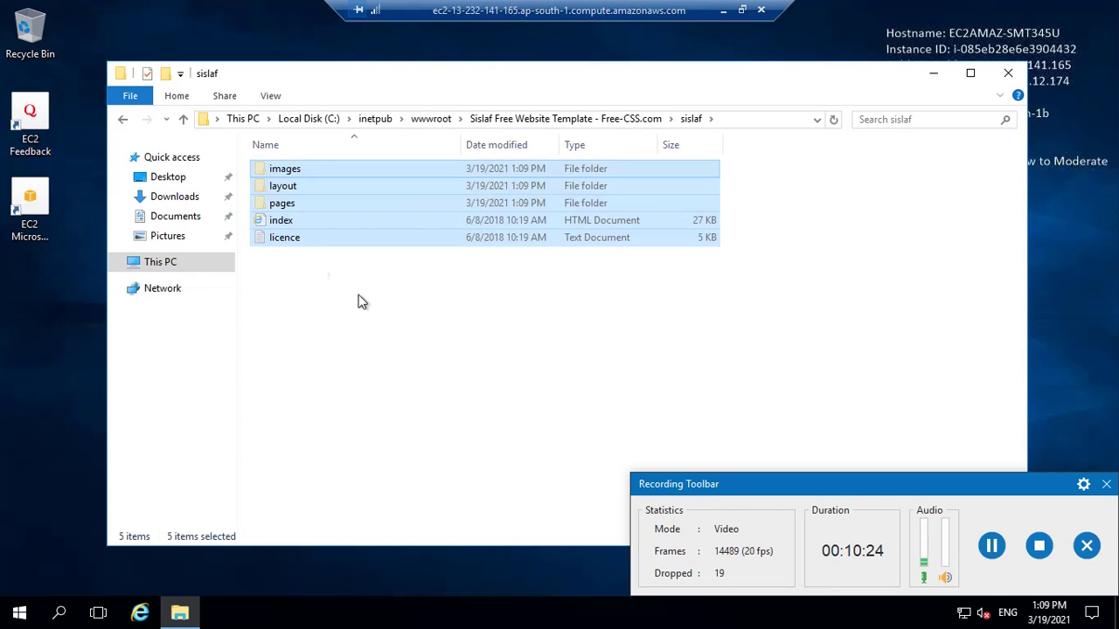
{"action": "left_click", "coordinate": [182, 120]}
{"action": "left_click", "coordinate": [183, 119]}
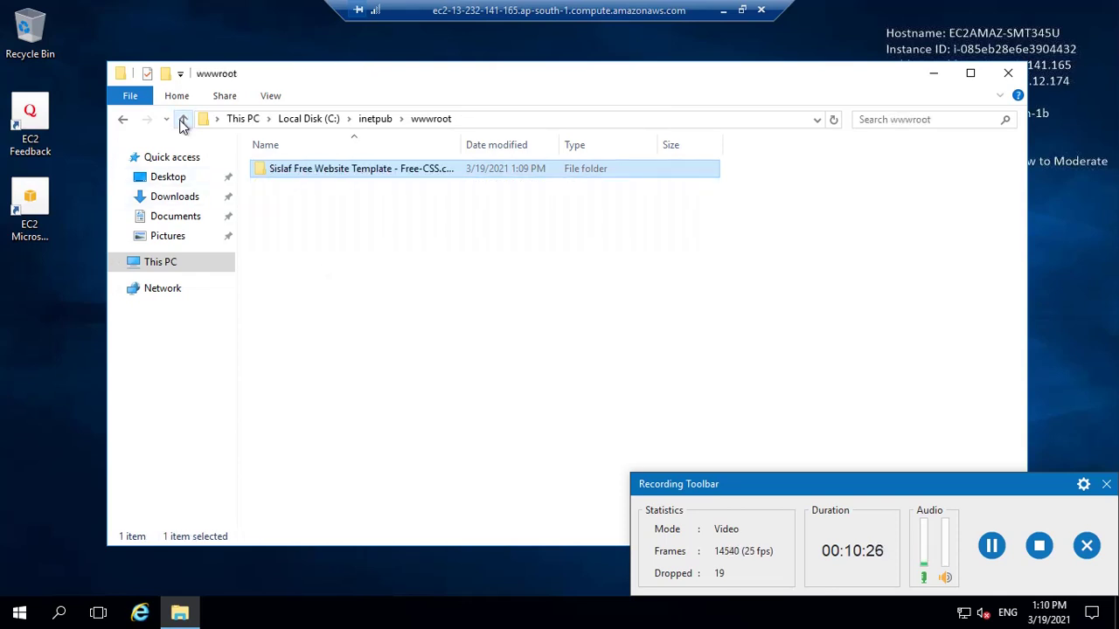
{"action": "left_click", "coordinate": [442, 277]}
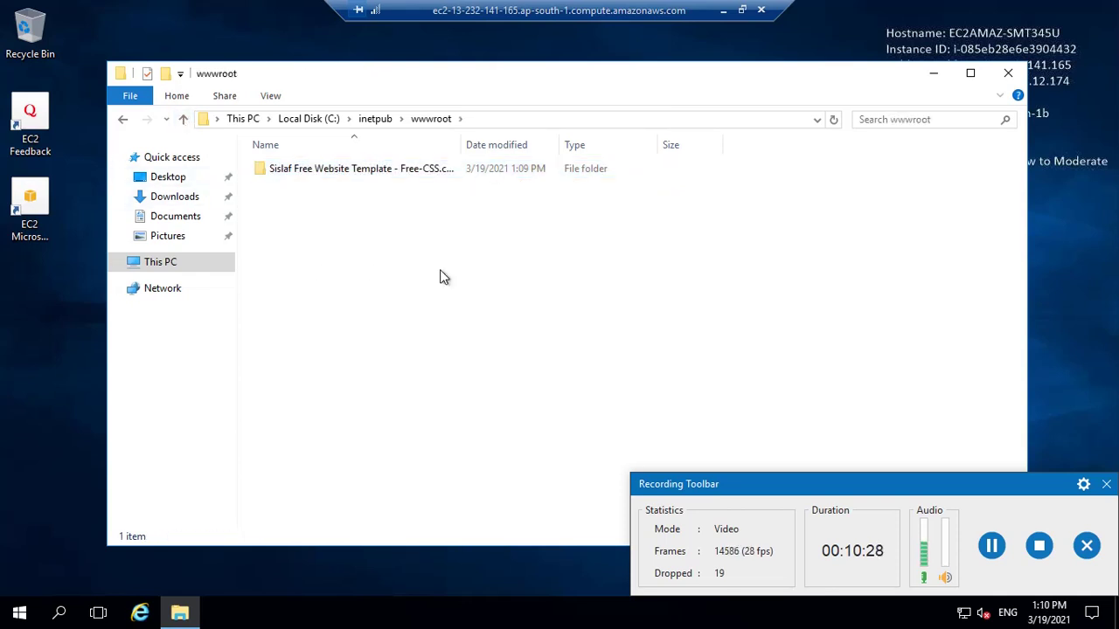
{"action": "key", "text": "ctrl+v"}
{"action": "left_click", "coordinate": [394, 358]}
{"action": "left_click", "coordinate": [361, 227]}
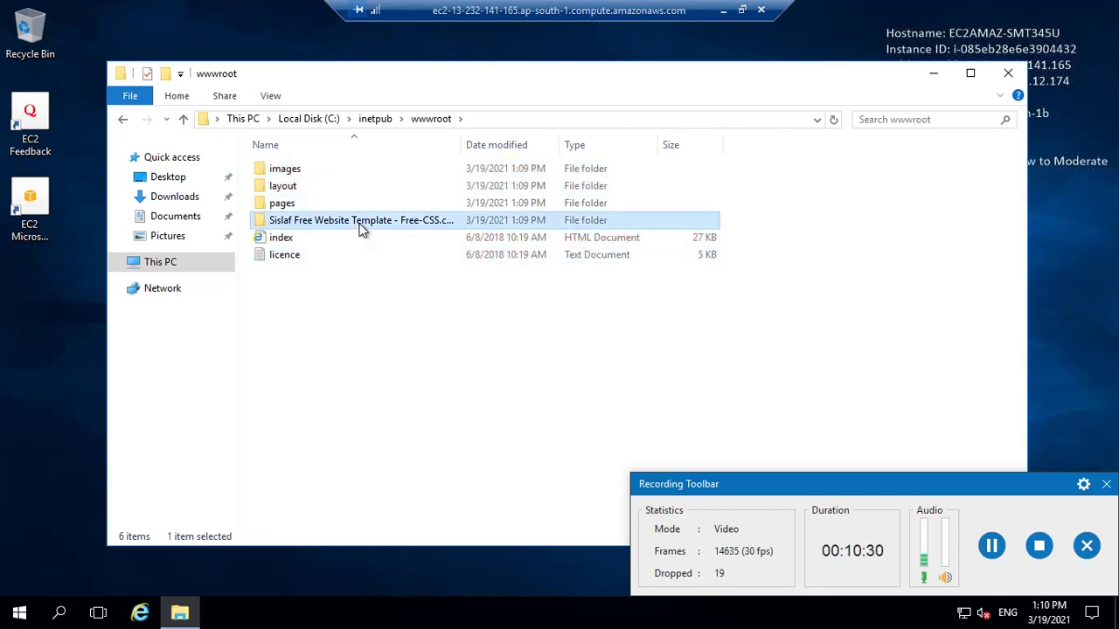
{"action": "key", "text": "shift+Delete"}
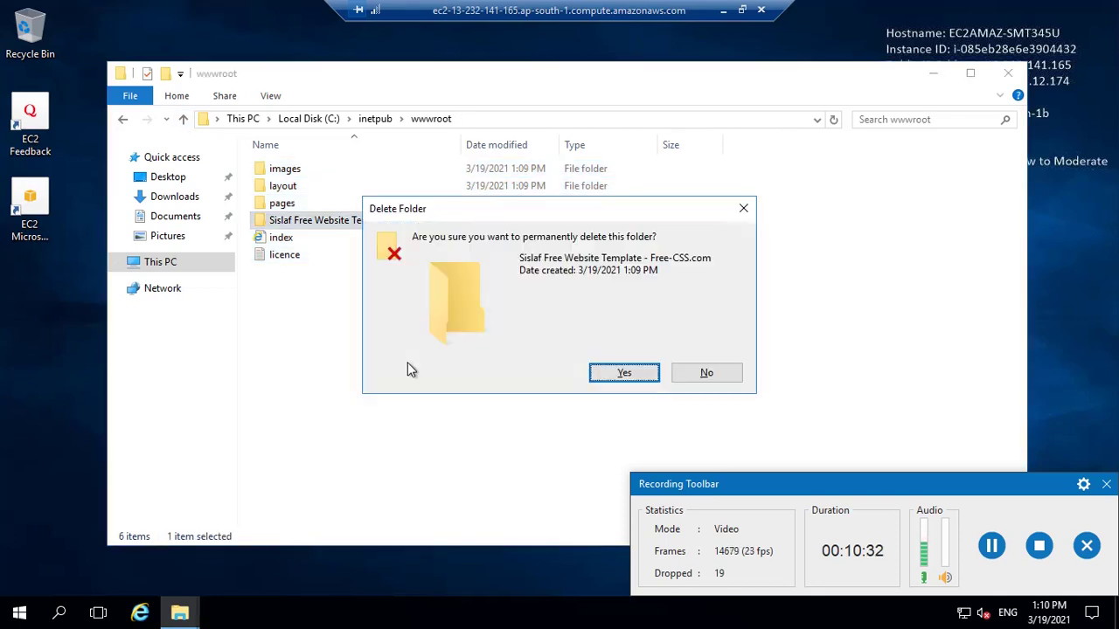
{"action": "key", "text": "Return"}
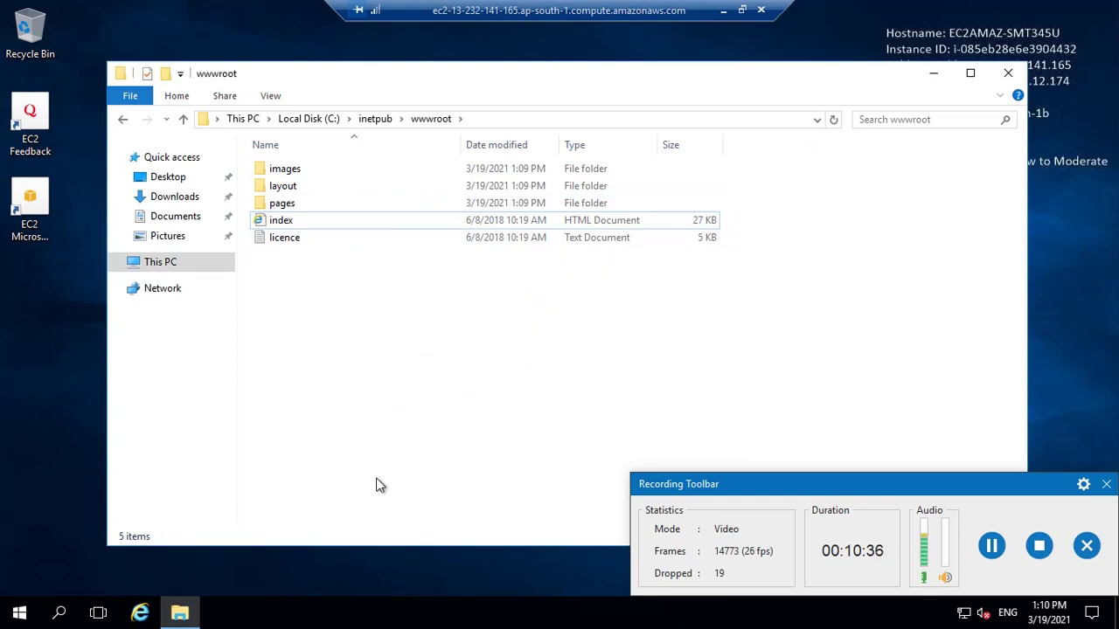
- Minimize the remote desktop and reload 13.232.141.165 to browse the new Sislaf website
{"action": "left_click", "coordinate": [743, 9]}
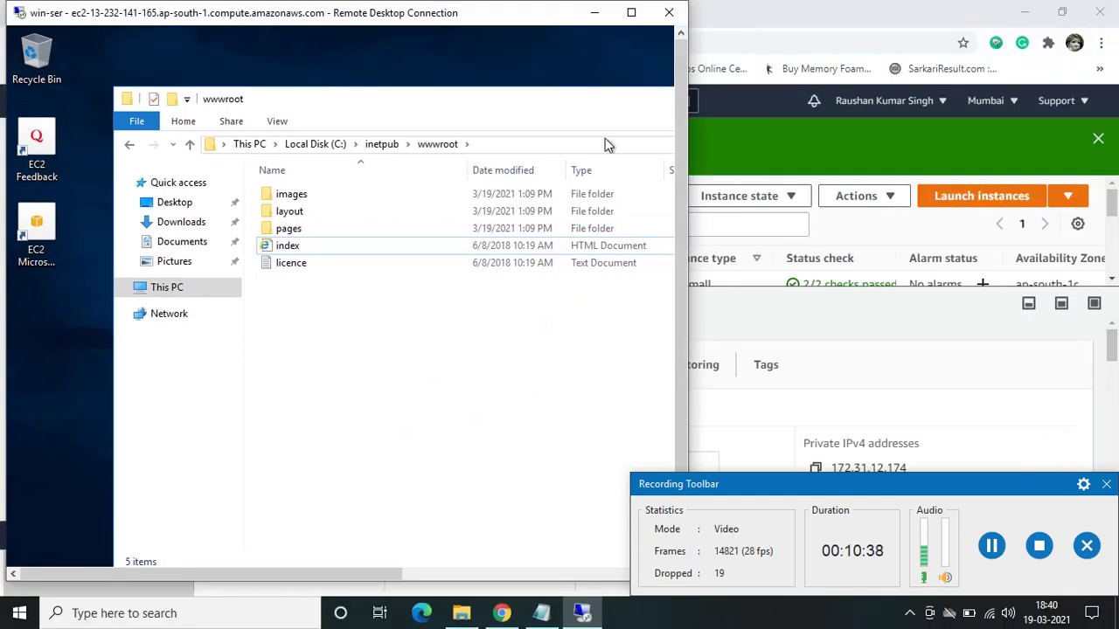
{"action": "left_click", "coordinate": [594, 12]}
{"action": "left_click", "coordinate": [465, 19]}
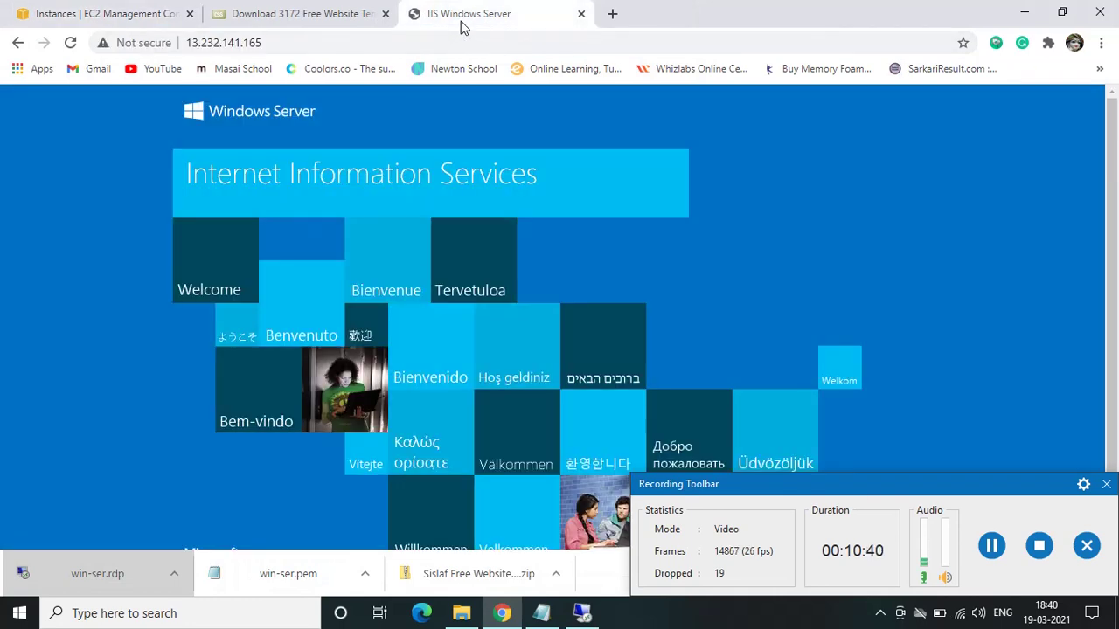
{"action": "left_click", "coordinate": [70, 42]}
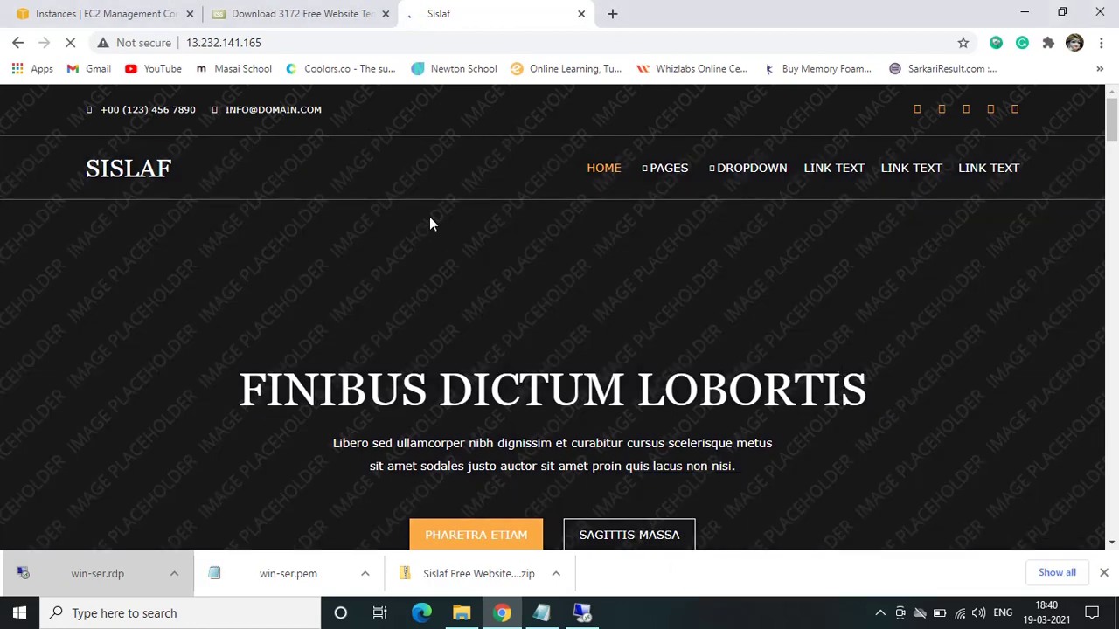
{"action": "scroll", "coordinate": [550, 269], "scroll_direction": "down", "scroll_amount": 15}
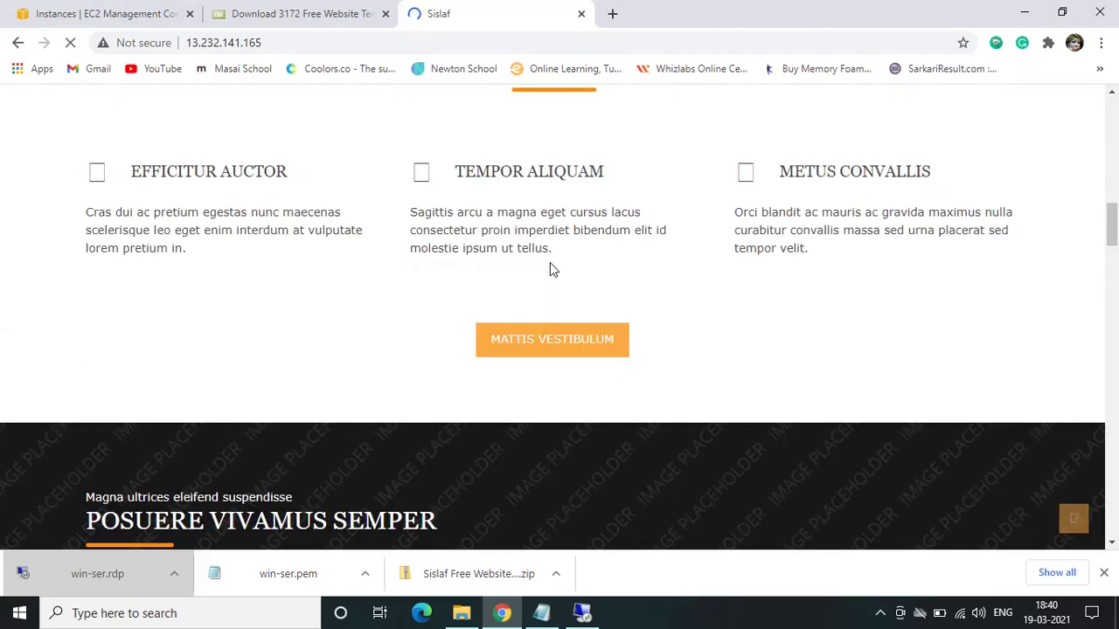
{"action": "scroll", "coordinate": [550, 265], "scroll_direction": "down", "scroll_amount": 20}
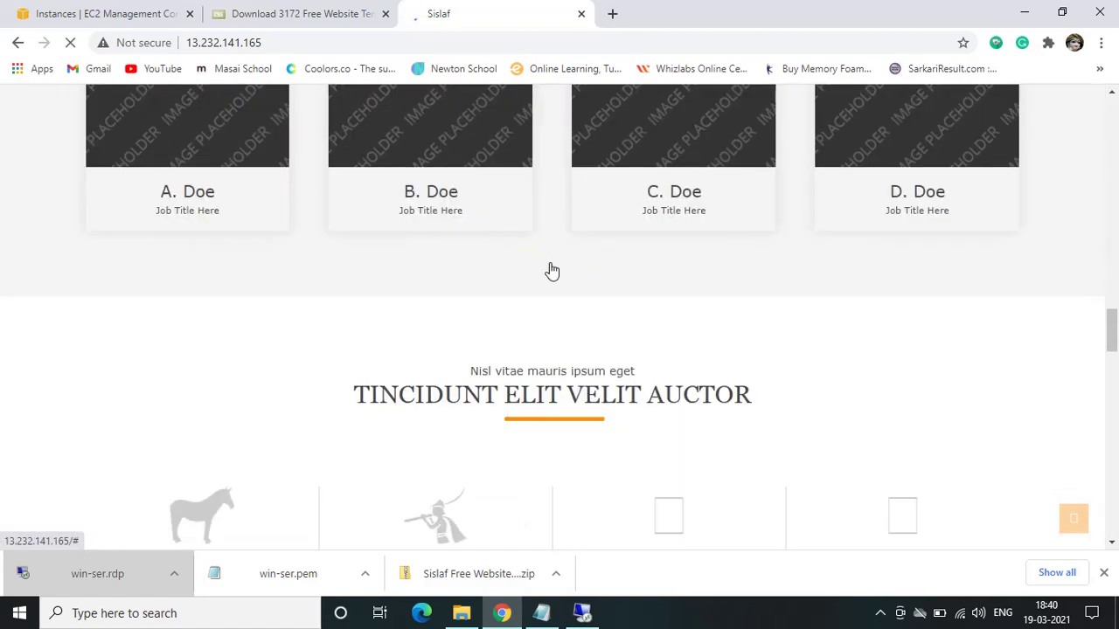
{"action": "scroll", "coordinate": [550, 269], "scroll_direction": "down", "scroll_amount": 5}
{"action": "scroll", "coordinate": [550, 269], "scroll_direction": "up", "scroll_amount": 20}
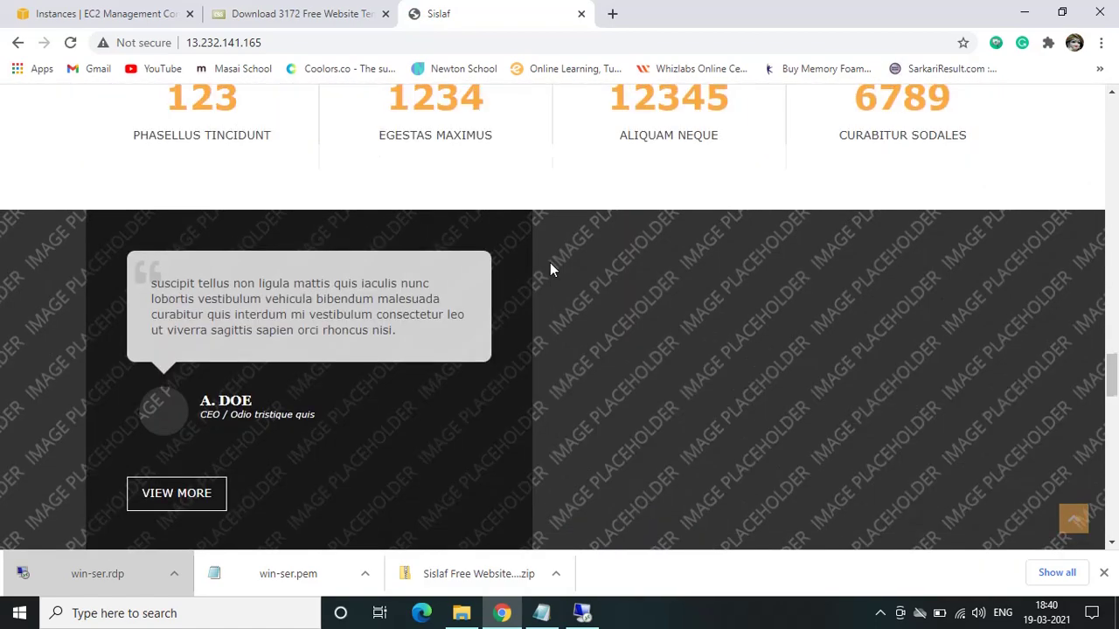
{"action": "scroll", "coordinate": [549, 269], "scroll_direction": "up", "scroll_amount": 15}
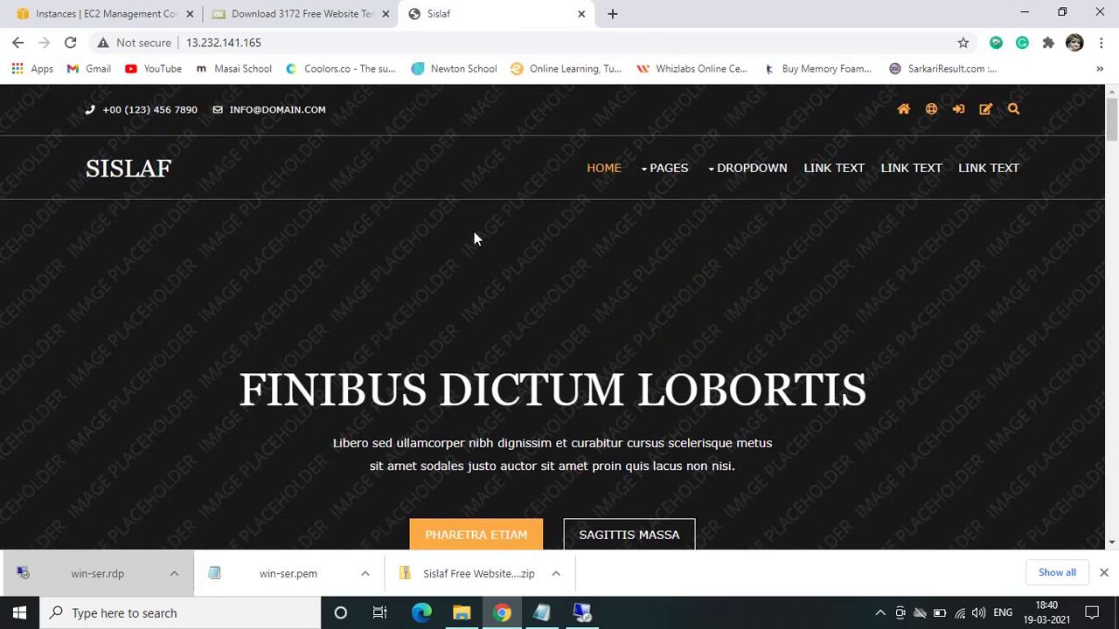
{"action": "scroll", "coordinate": [371, 268], "scroll_direction": "down", "scroll_amount": 3}
{"action": "scroll", "coordinate": [370, 267], "scroll_direction": "up", "scroll_amount": 3}
- Reload the Sislaf site at 13.232.141.165 again and return to the EC2 Instances tab
{"action": "left_click", "coordinate": [270, 42]}
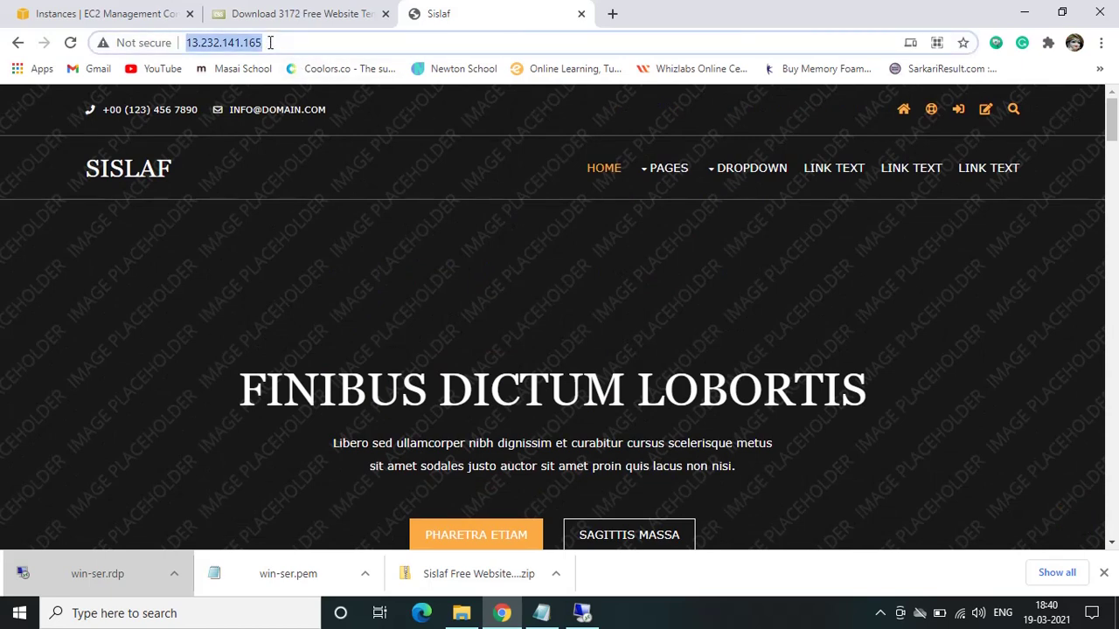
{"action": "left_click", "coordinate": [270, 42]}
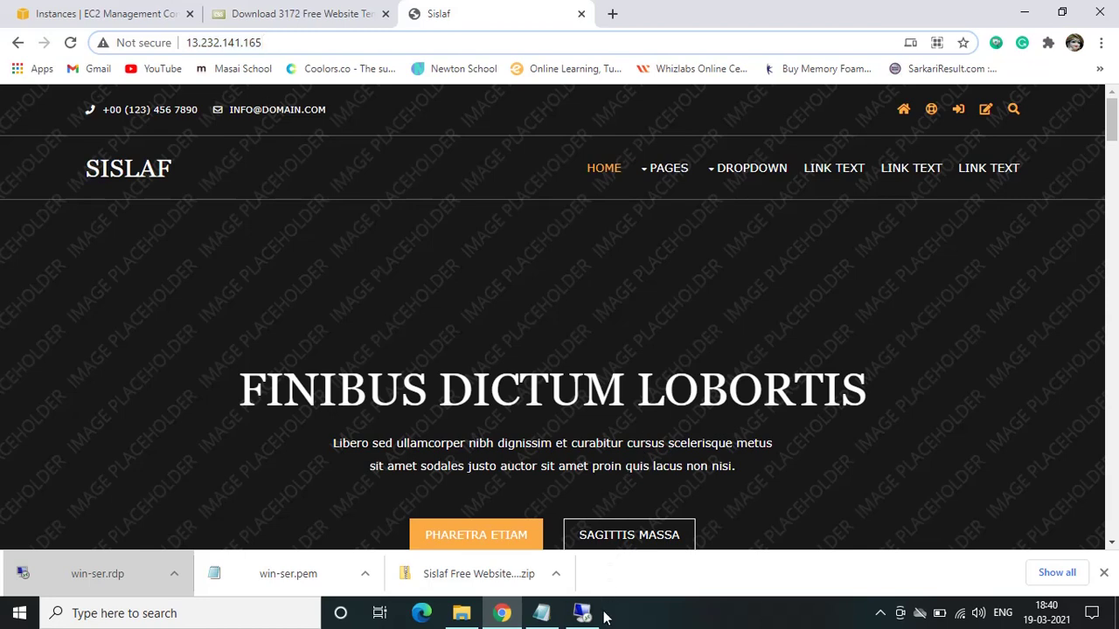
{"action": "left_click", "coordinate": [879, 612]}
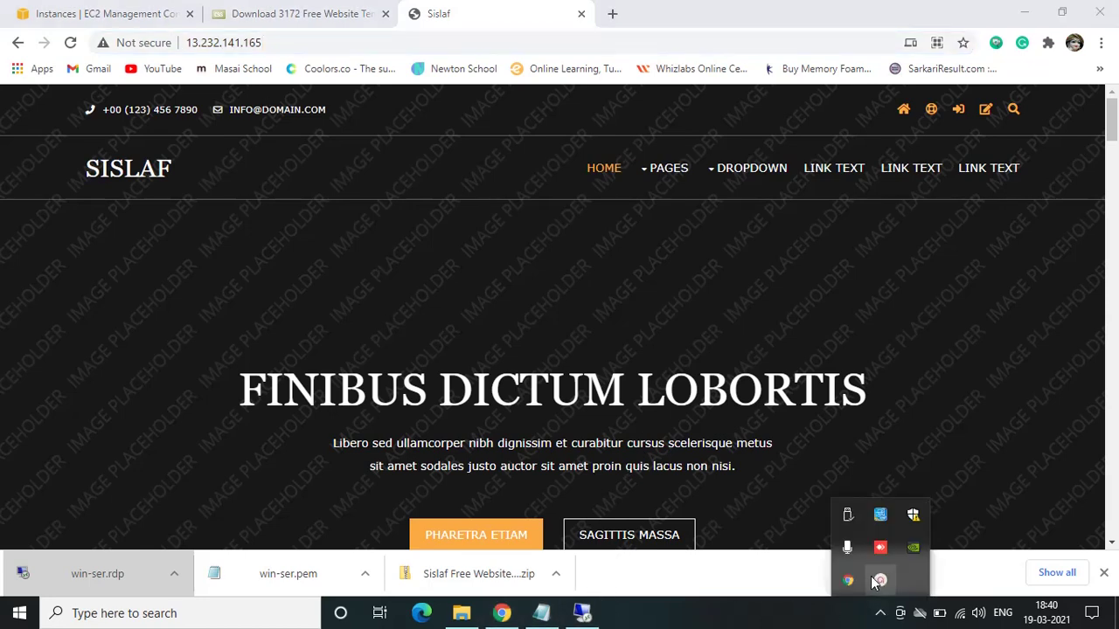
{"action": "left_click", "coordinate": [880, 580]}
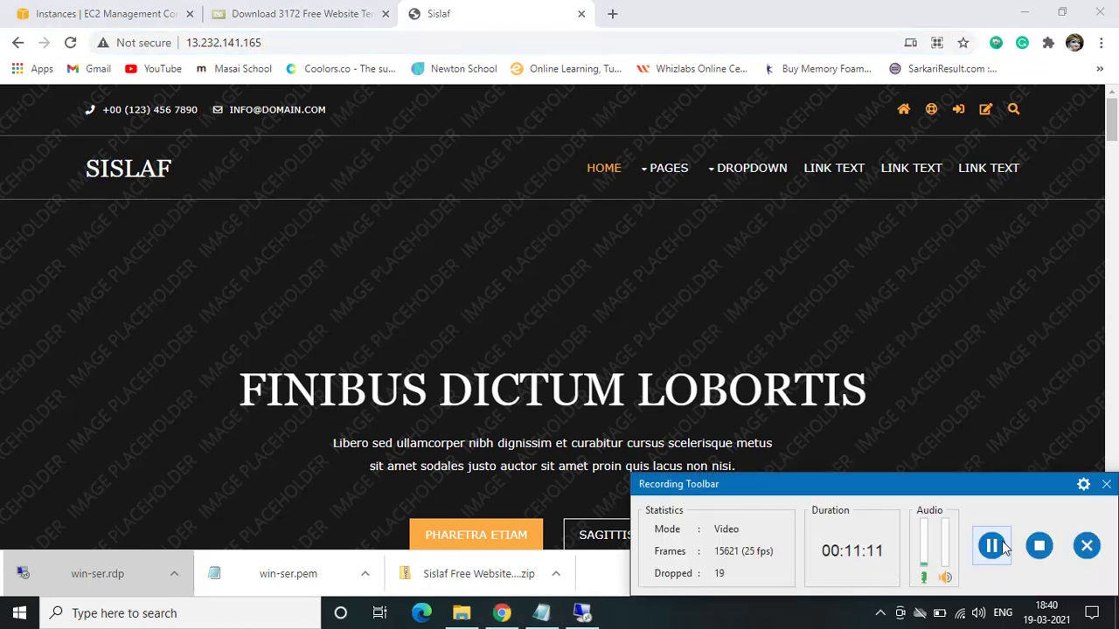
{"action": "left_click", "coordinate": [581, 613]}
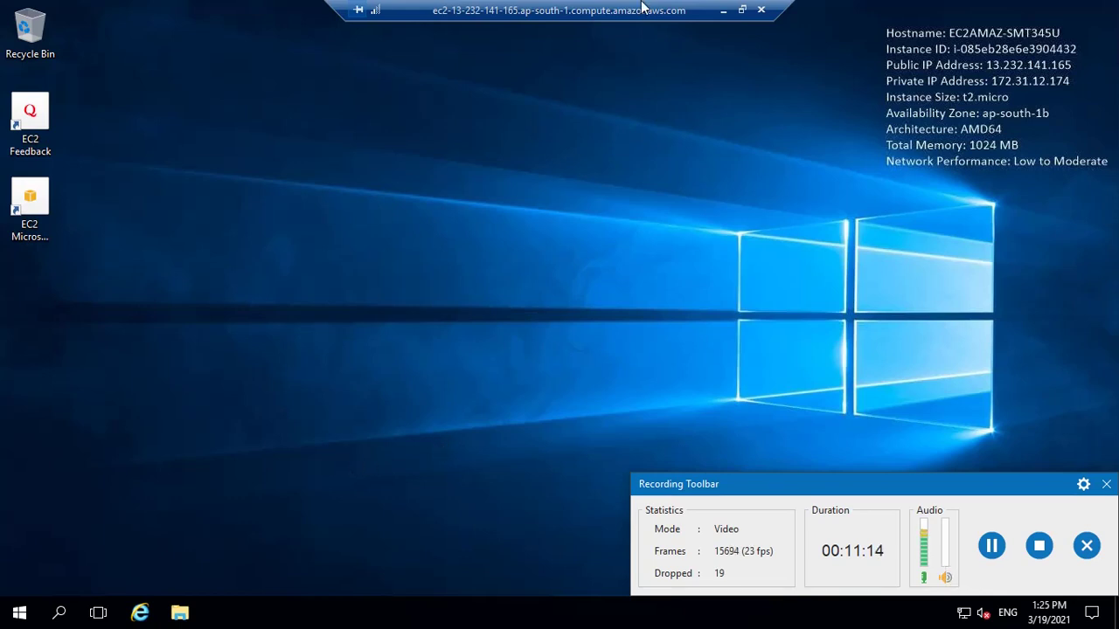
{"action": "left_click", "coordinate": [725, 13]}
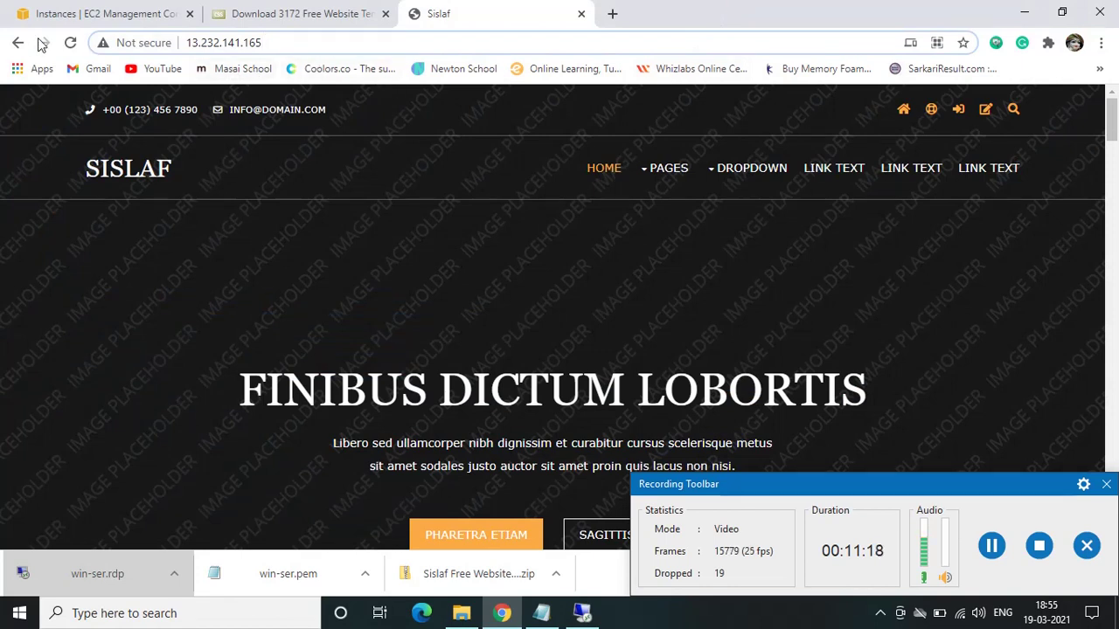
{"action": "left_click", "coordinate": [70, 43]}
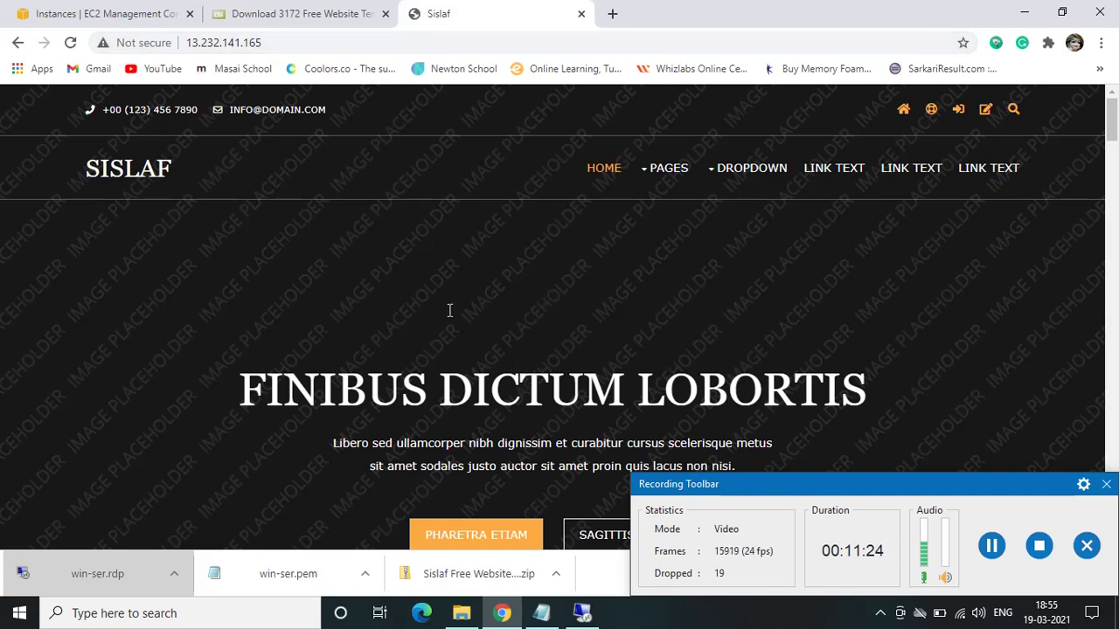
{"action": "left_click", "coordinate": [42, 10]}
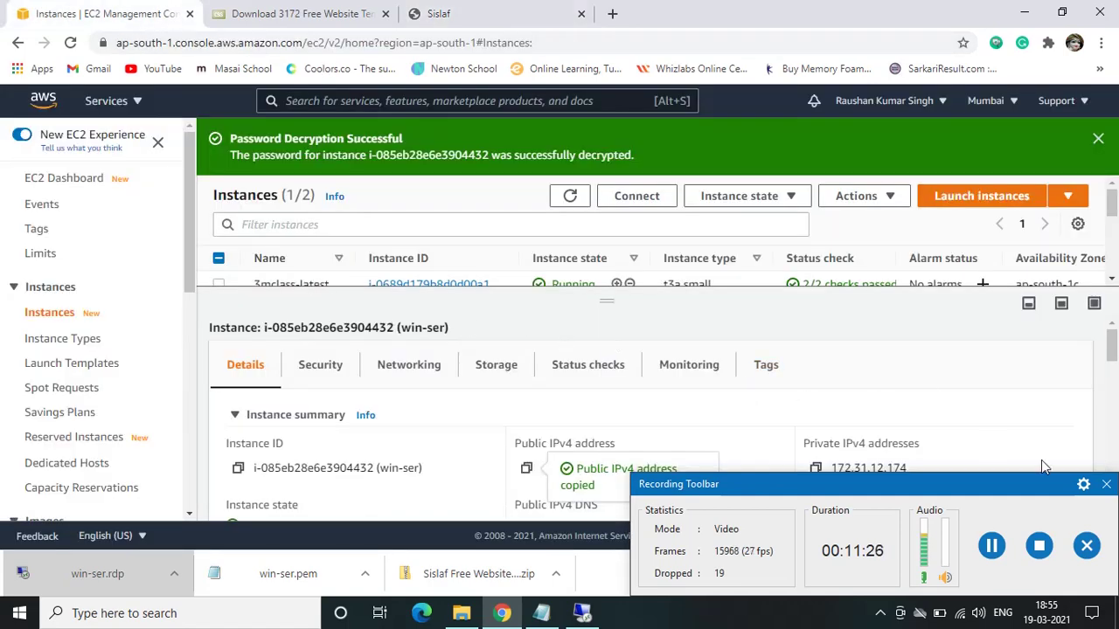
- Deselect the win-ser instance and open Route 53 by searching services for 'route'
{"action": "left_click", "coordinate": [1107, 486]}
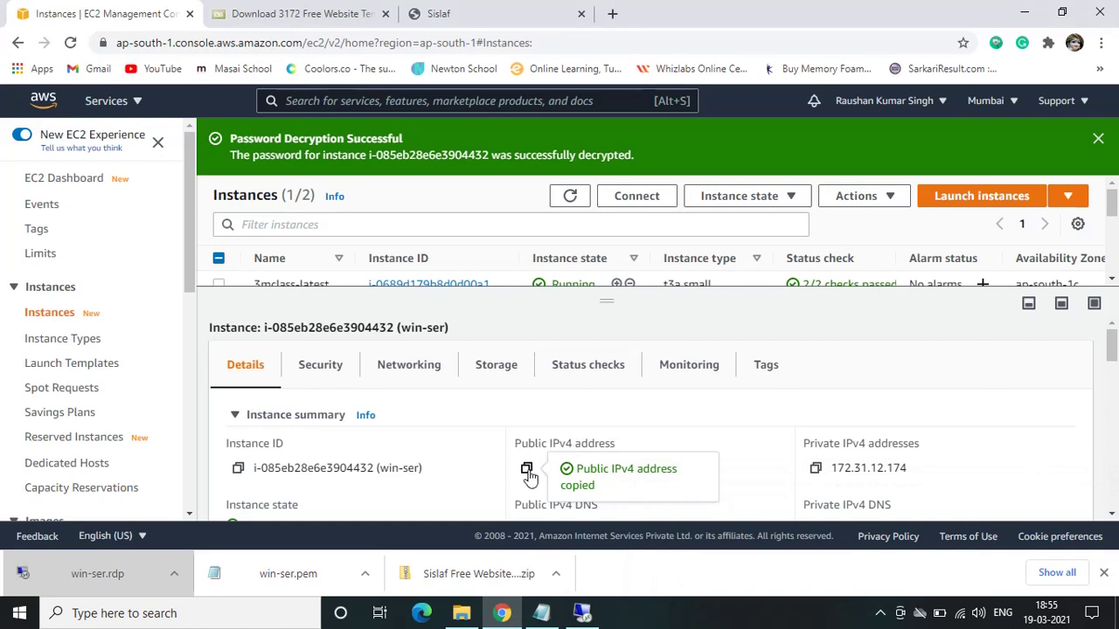
{"action": "left_click", "coordinate": [1029, 303]}
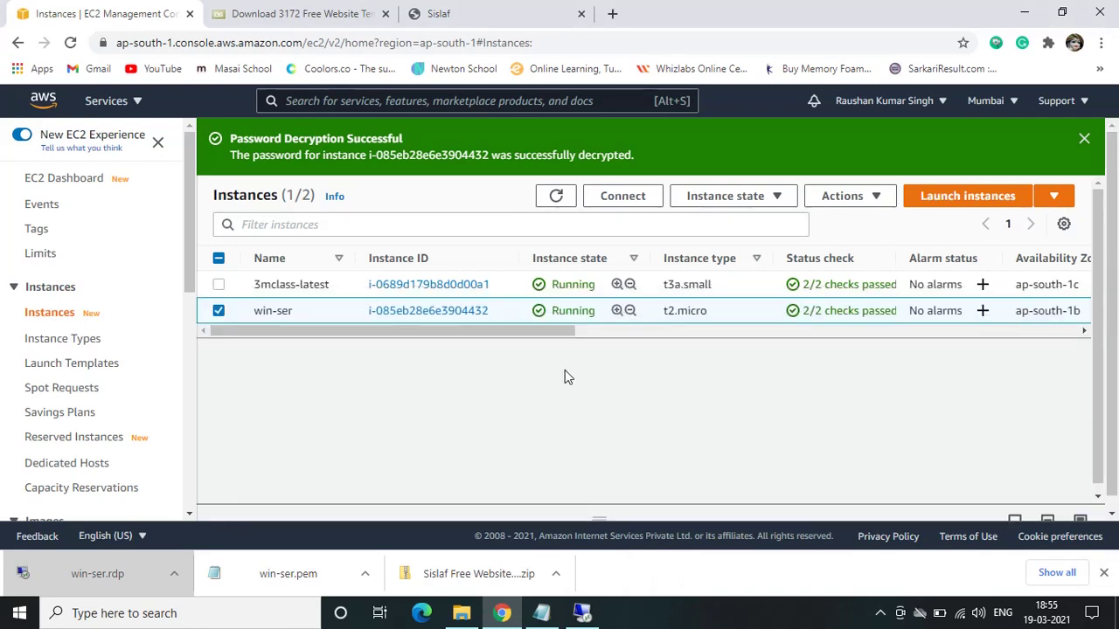
{"action": "left_click", "coordinate": [218, 311]}
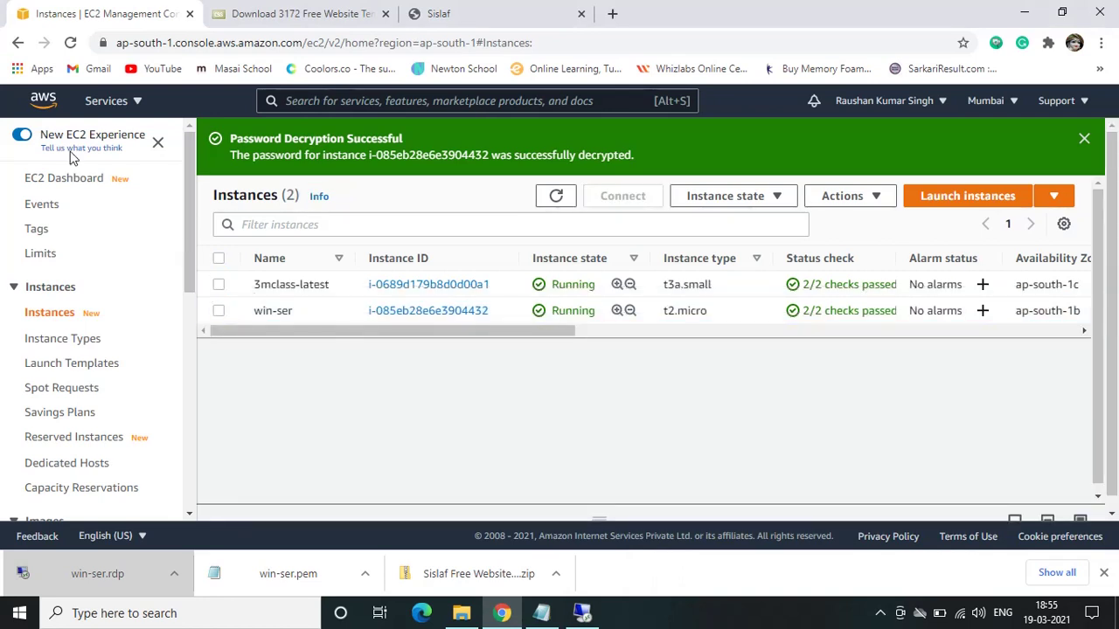
{"action": "left_click", "coordinate": [108, 102]}
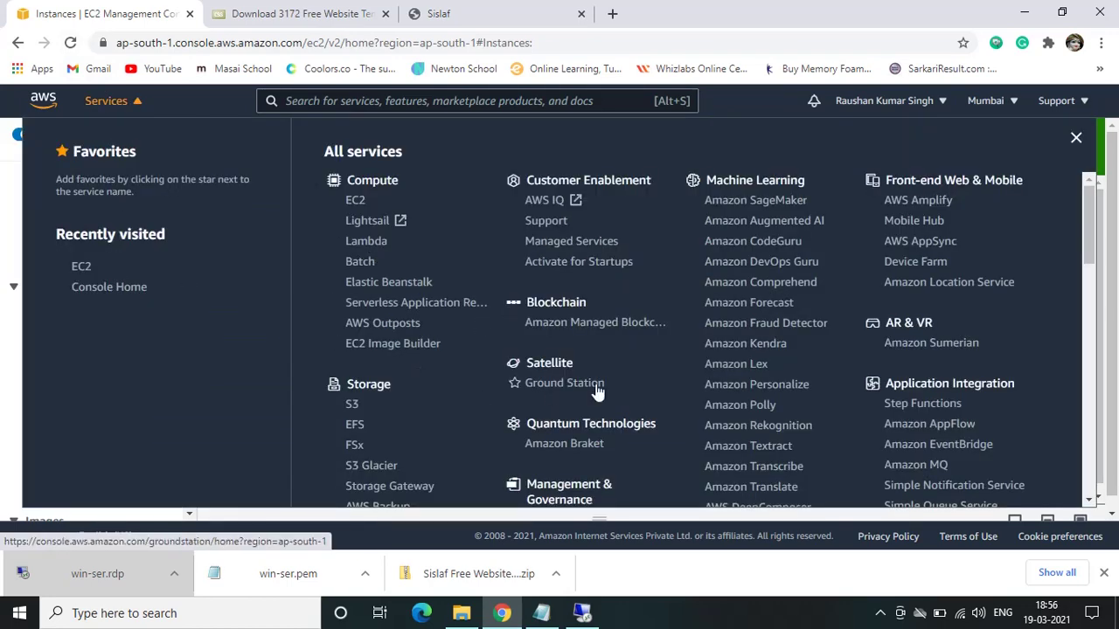
{"action": "scroll", "coordinate": [581, 391], "scroll_direction": "down", "scroll_amount": 2}
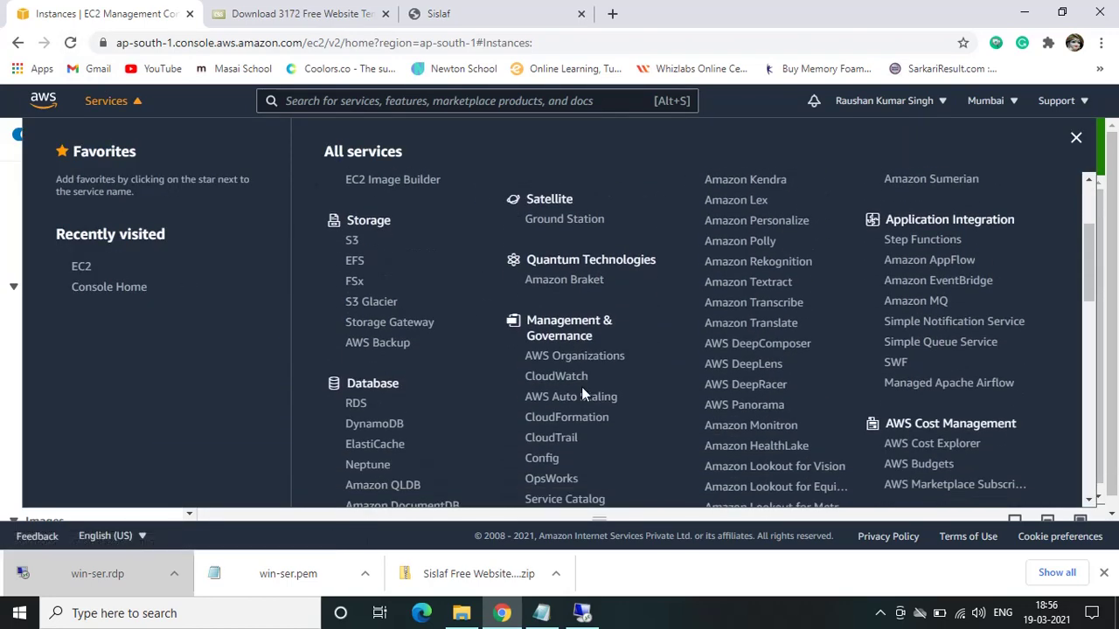
{"action": "scroll", "coordinate": [584, 394], "scroll_direction": "up", "scroll_amount": 2}
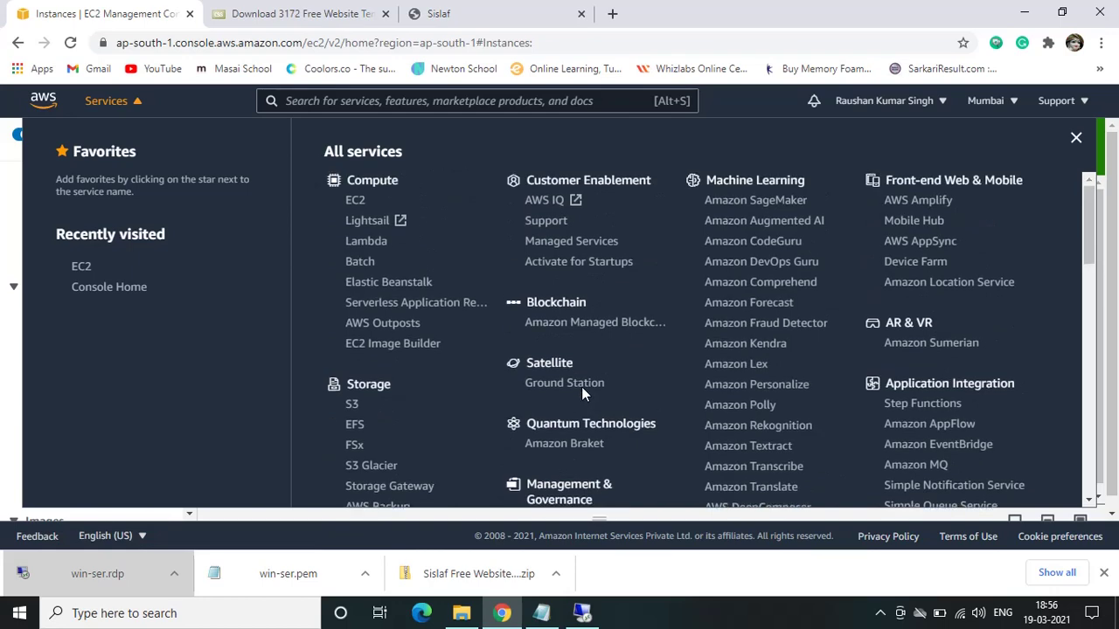
{"action": "left_click", "coordinate": [324, 100]}
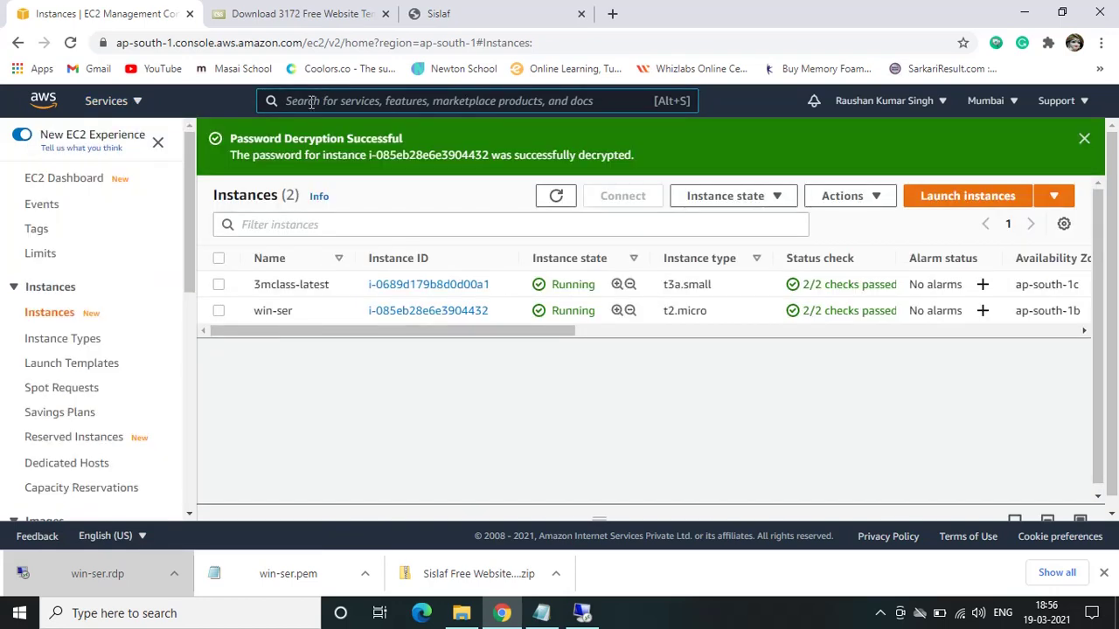
{"action": "left_click", "coordinate": [139, 102]}
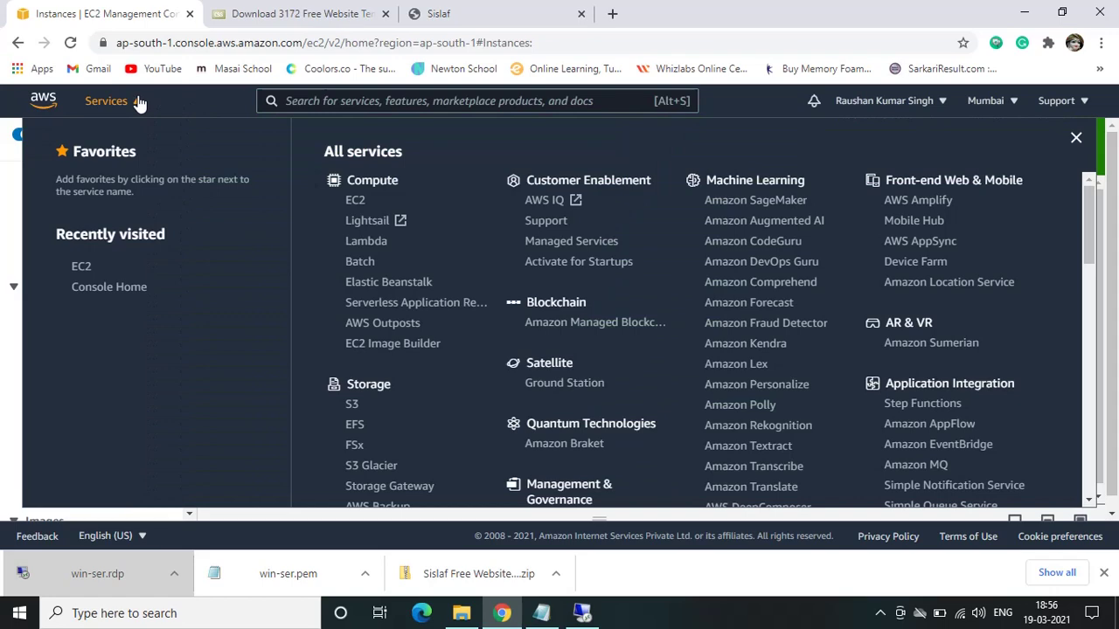
{"action": "left_click", "coordinate": [140, 103]}
{"action": "left_click", "coordinate": [283, 100]}
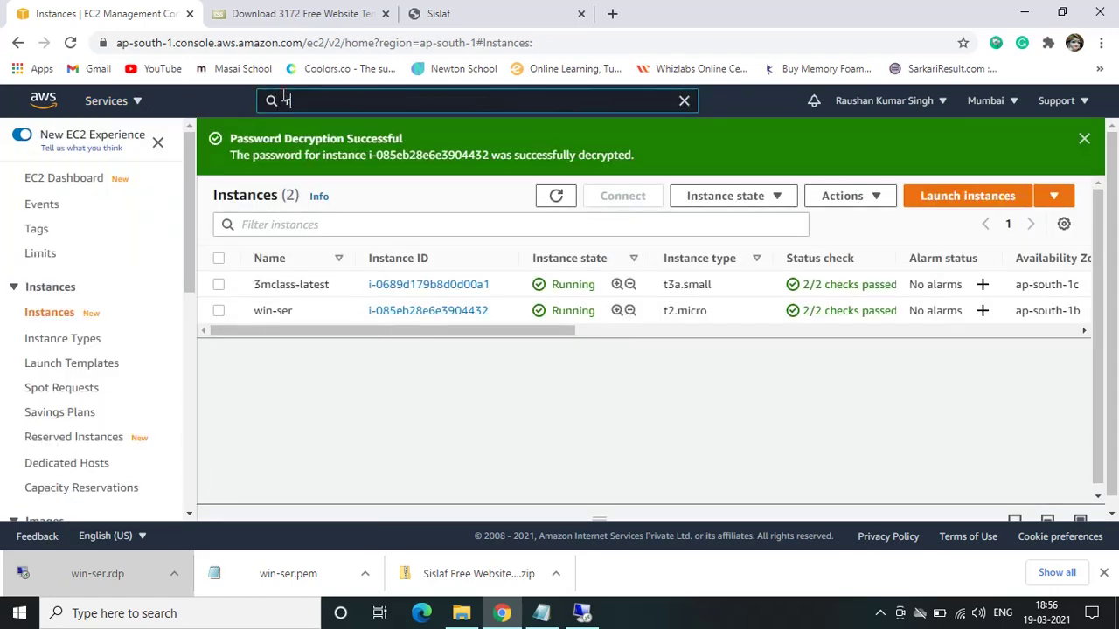
{"action": "type", "text": "rout"}
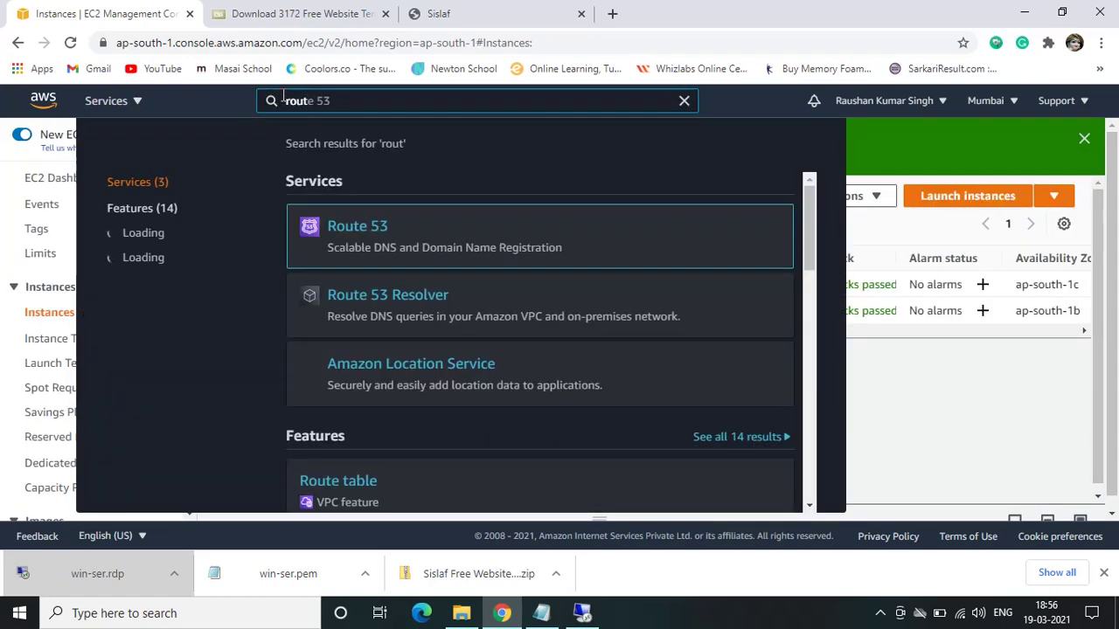
{"action": "type", "text": "e"}
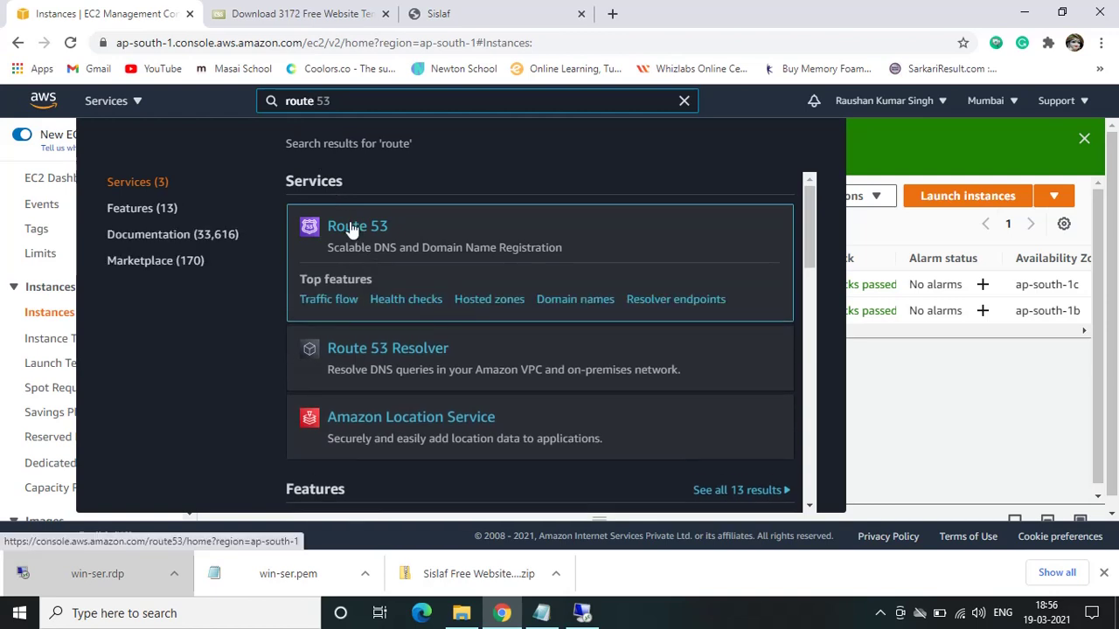
{"action": "left_click", "coordinate": [352, 227]}
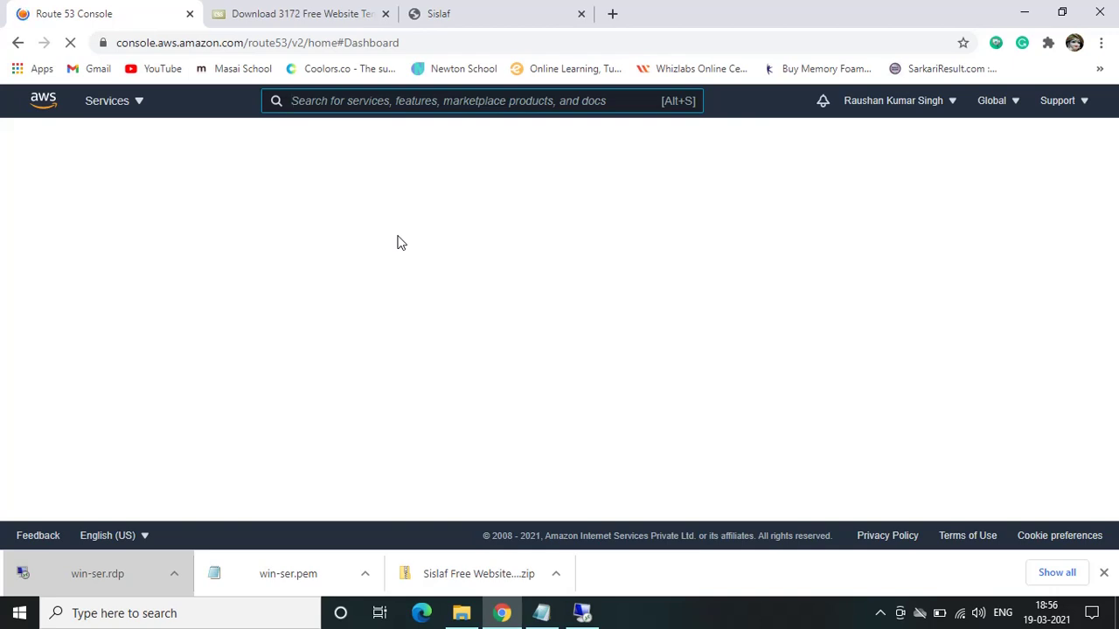
- Create the public hosted zone barabihar.com and return to the hosted zones list
{"action": "left_click", "coordinate": [1103, 573]}
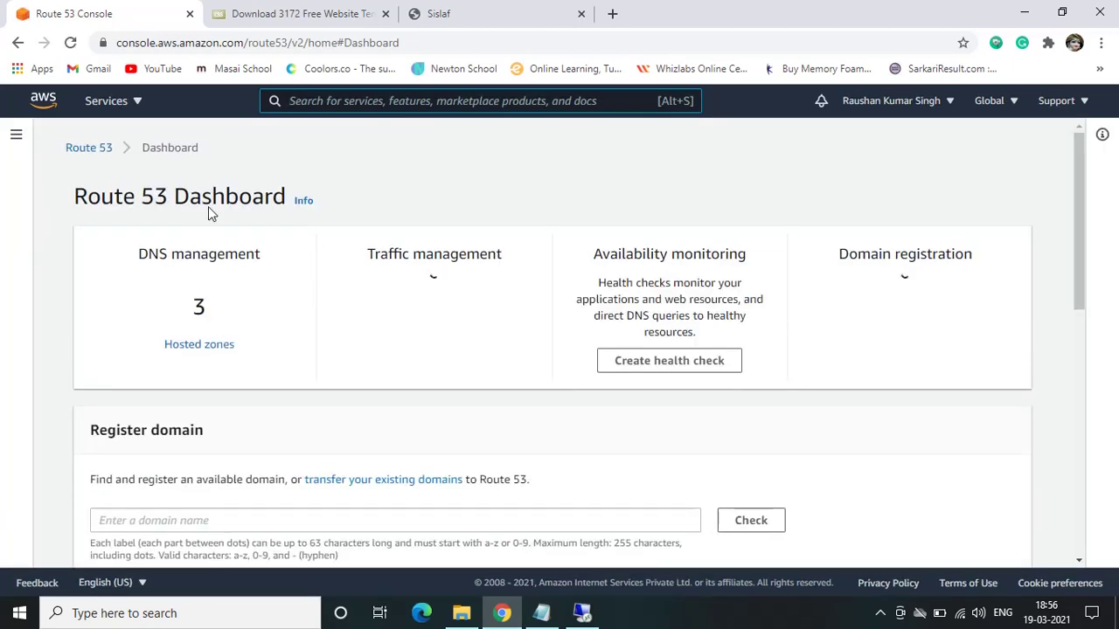
{"action": "left_click", "coordinate": [198, 347]}
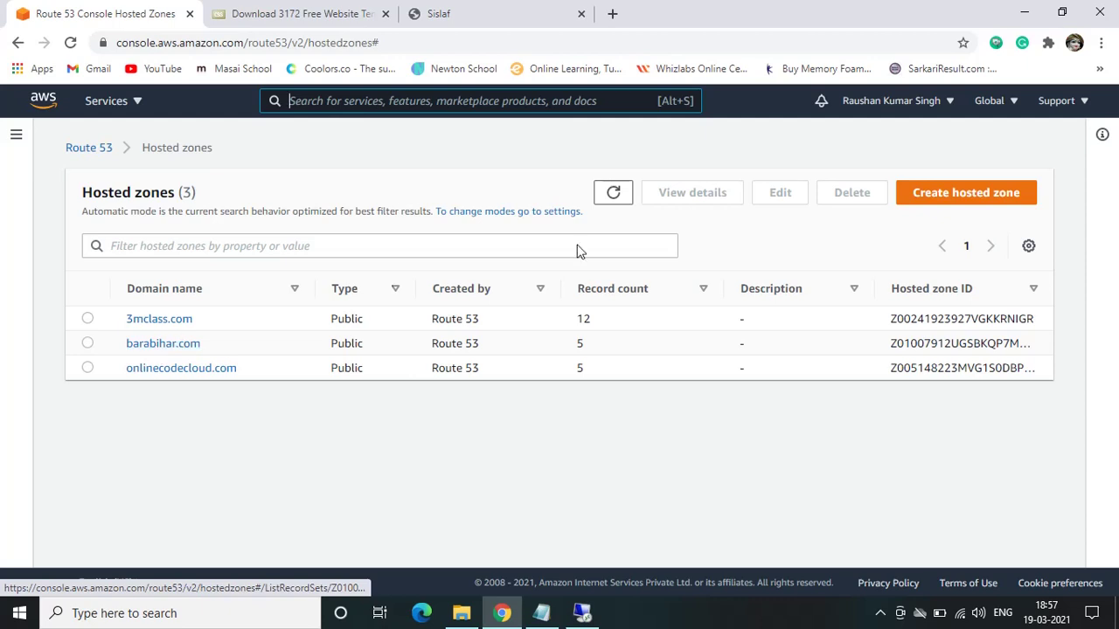
{"action": "left_click", "coordinate": [981, 191]}
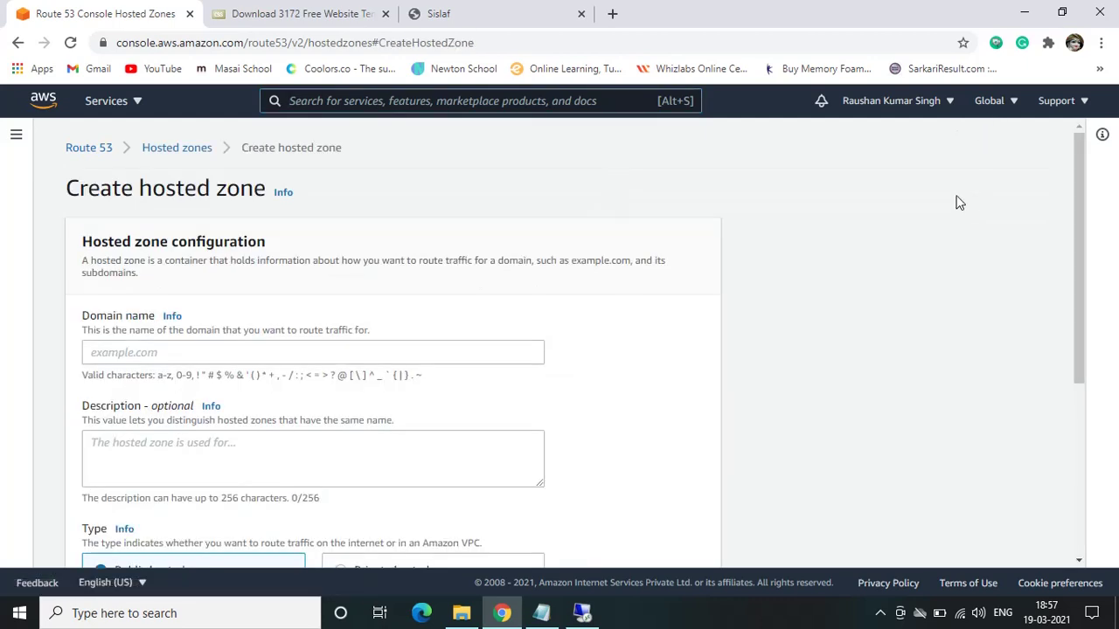
{"action": "left_click", "coordinate": [144, 350]}
{"action": "type", "text": "barabihar.com"}
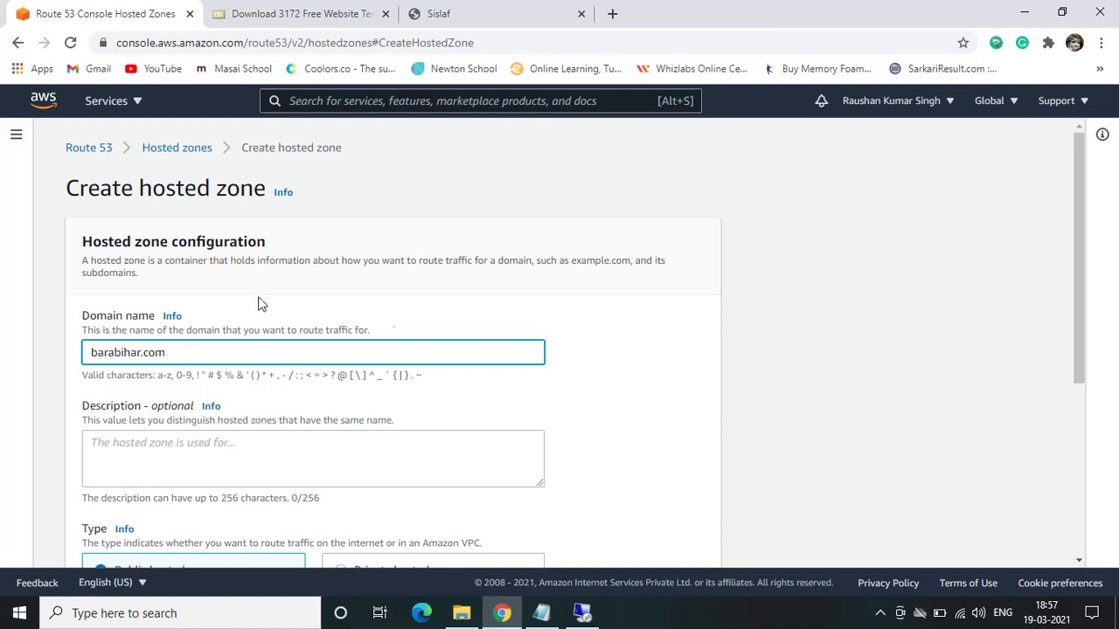
{"action": "scroll", "coordinate": [498, 418], "scroll_direction": "down", "scroll_amount": 4}
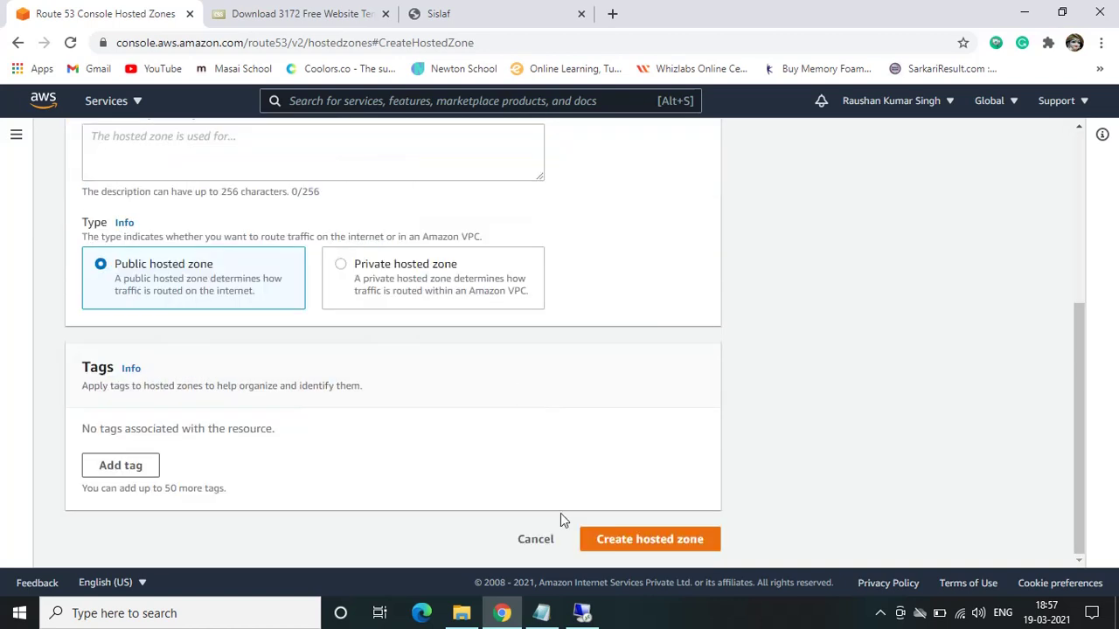
{"action": "left_click", "coordinate": [659, 539]}
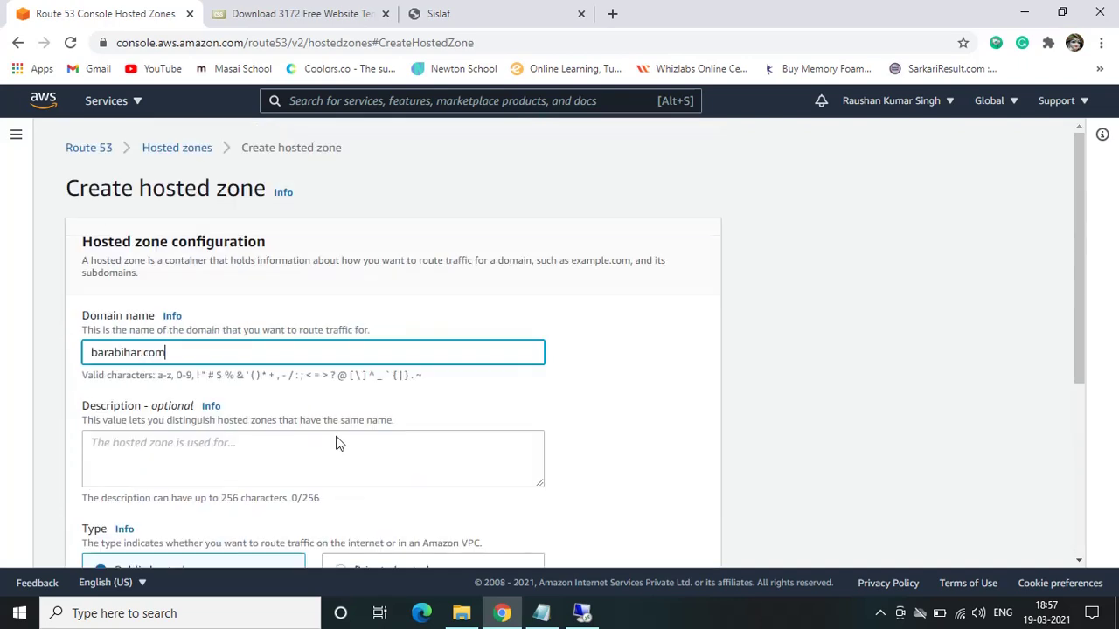
{"action": "left_click", "coordinate": [176, 148]}
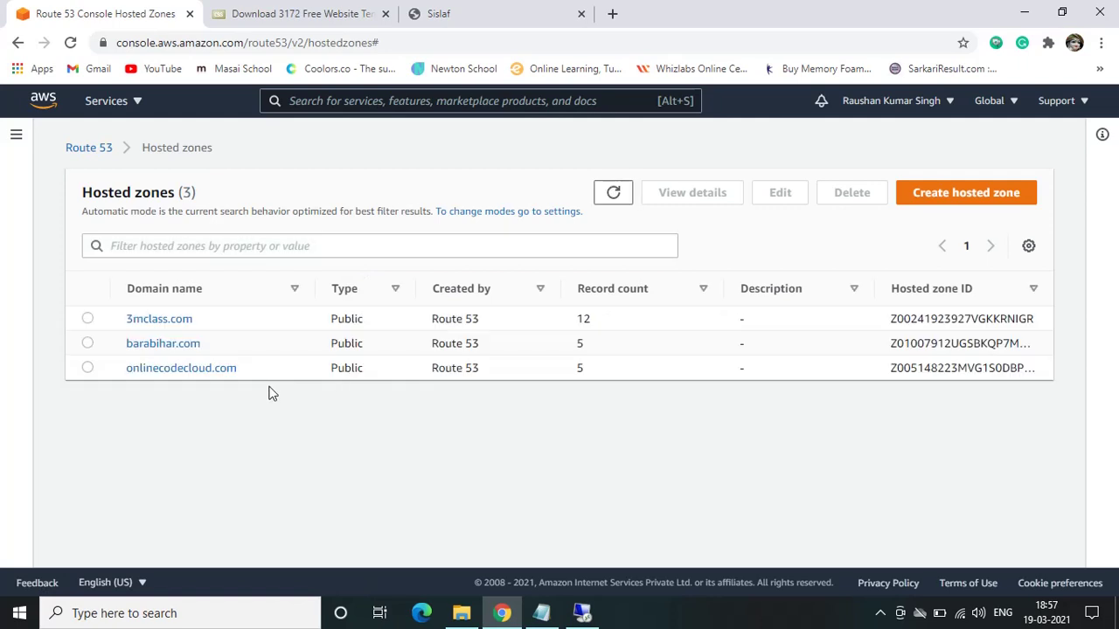
- Delete the kops-controller, api.internal and api.dev.k8s A records from barabihar.com
{"action": "left_click", "coordinate": [150, 347]}
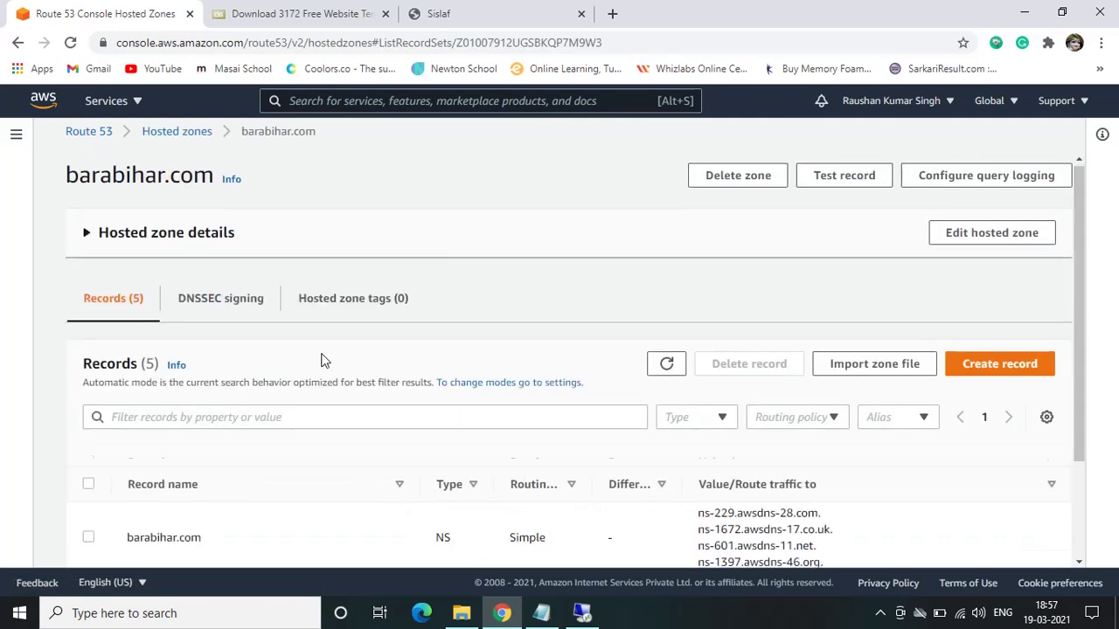
{"action": "scroll", "coordinate": [322, 361], "scroll_direction": "down", "scroll_amount": 2}
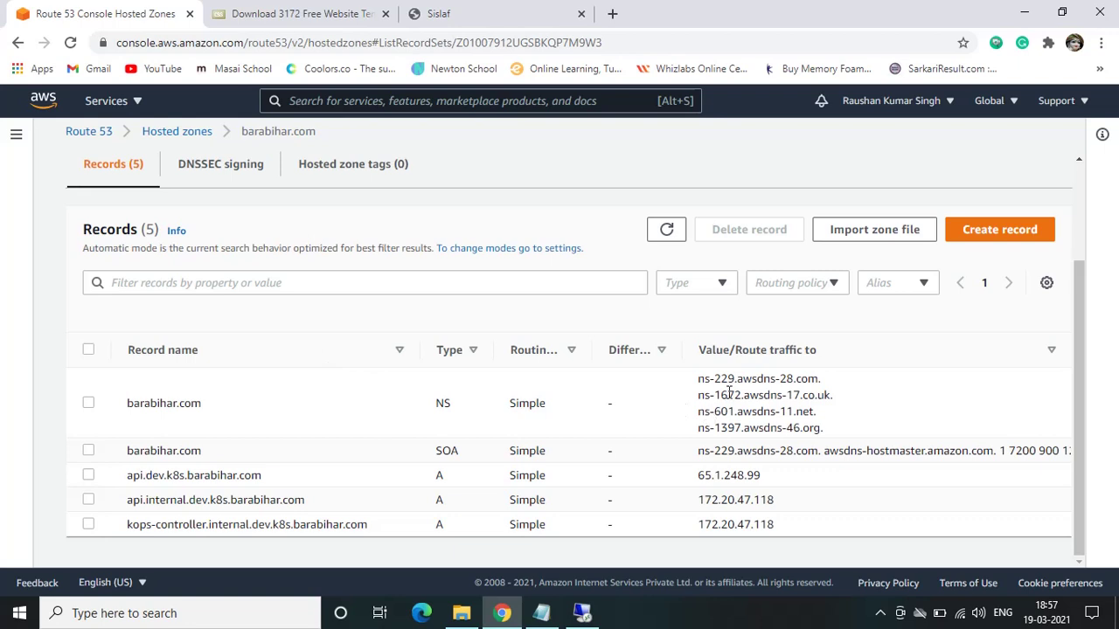
{"action": "left_click", "coordinate": [88, 525]}
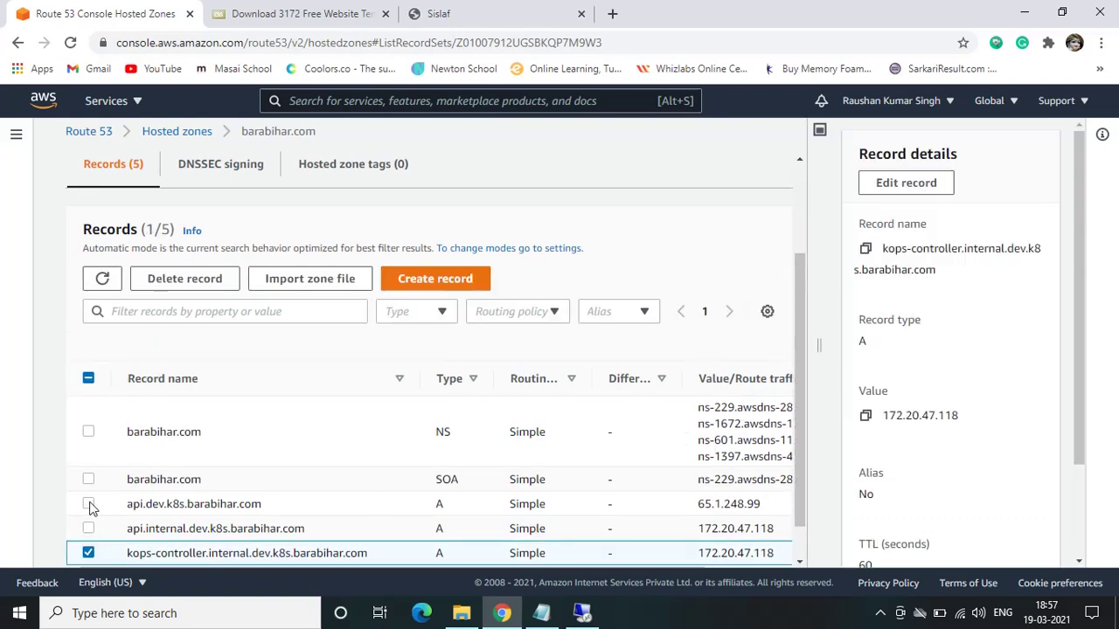
{"action": "left_click", "coordinate": [89, 502]}
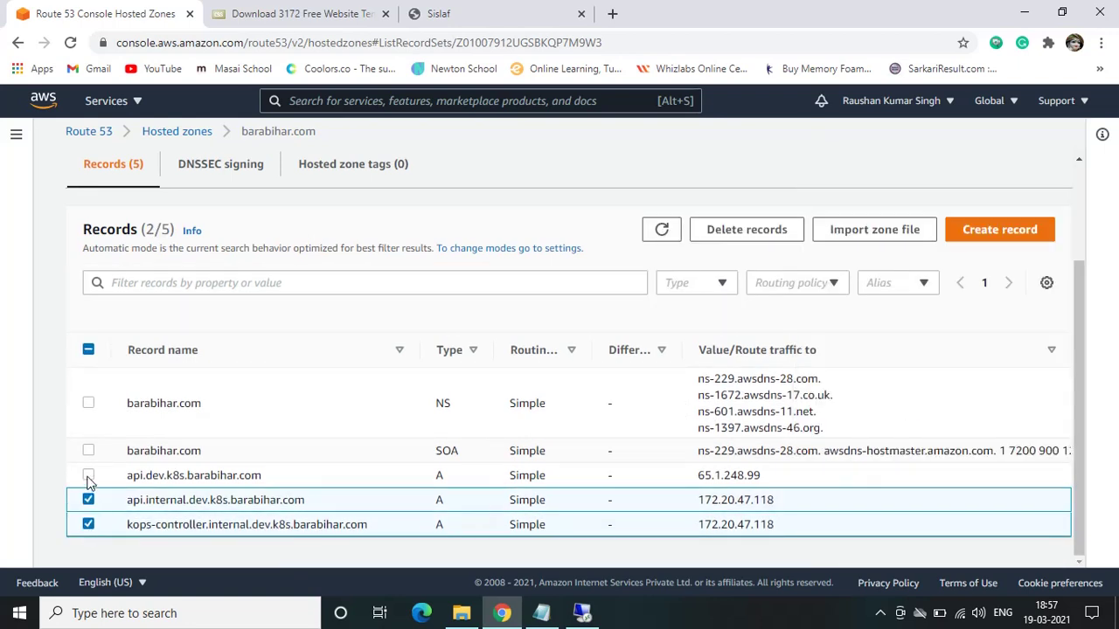
{"action": "left_click", "coordinate": [88, 476]}
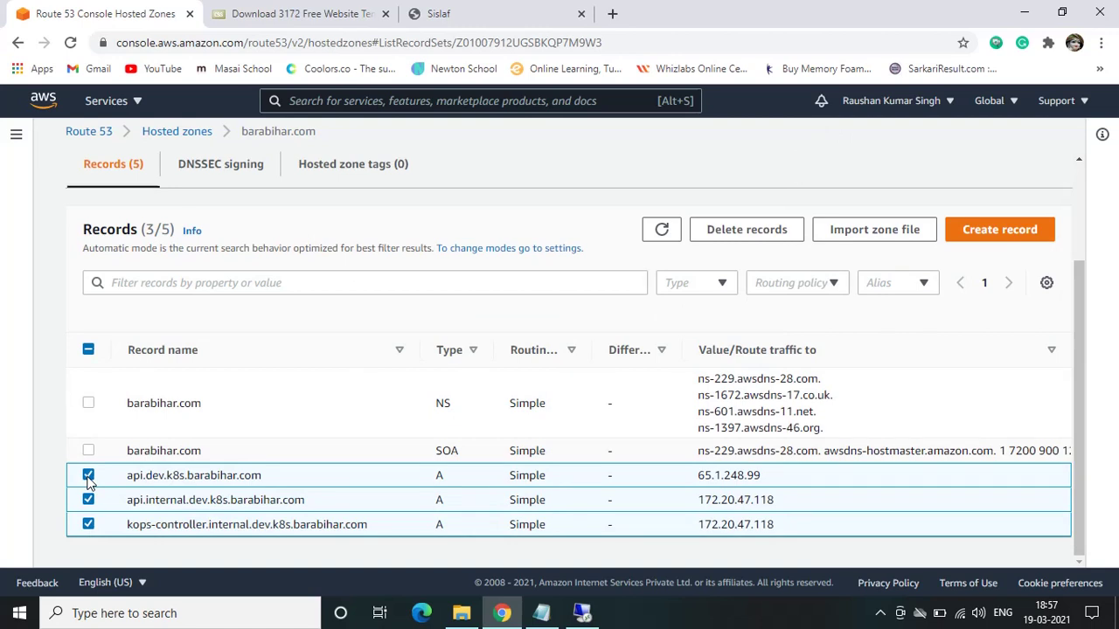
{"action": "left_click", "coordinate": [728, 229]}
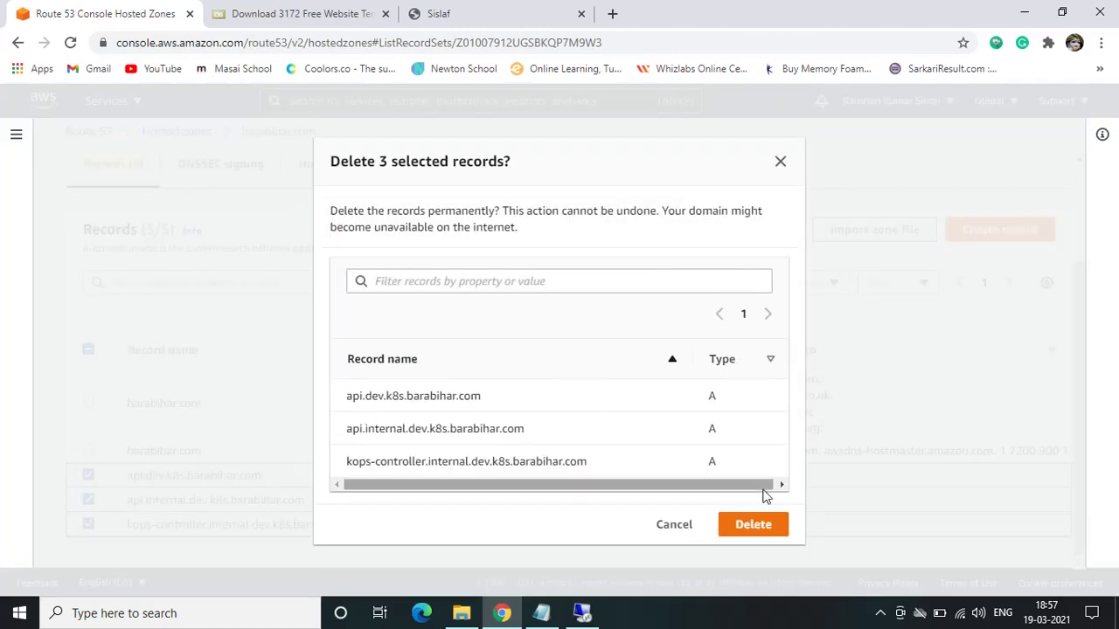
{"action": "left_click", "coordinate": [756, 524]}
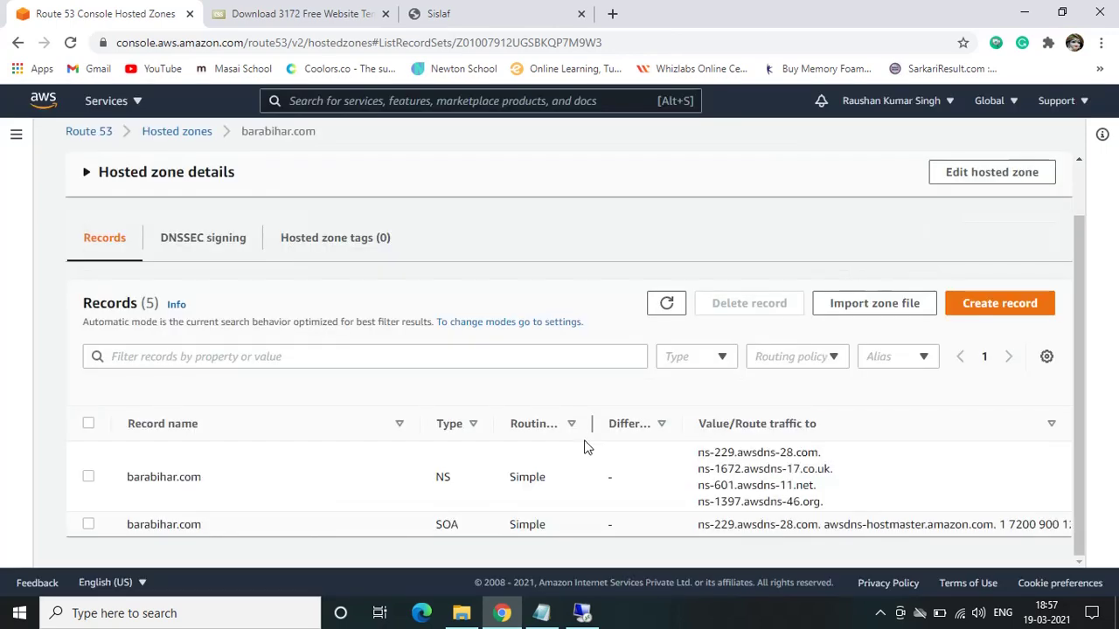
{"action": "scroll", "coordinate": [418, 412], "scroll_direction": "down", "scroll_amount": 2}
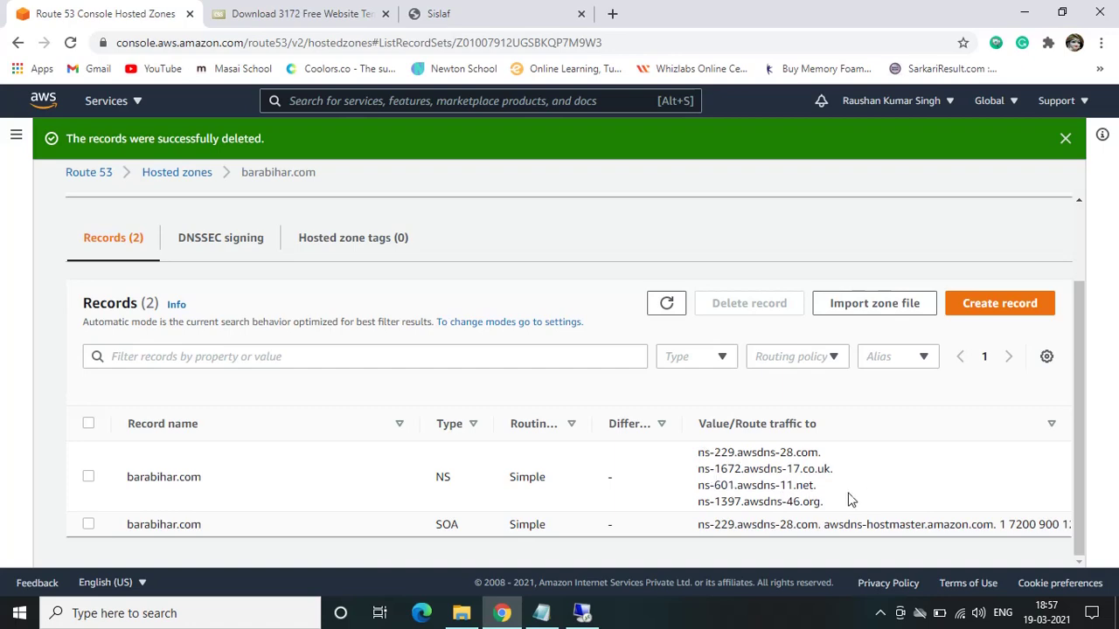
- Go to godaddy.com in a new tab and open its sign-in page
{"action": "left_click", "coordinate": [612, 13]}
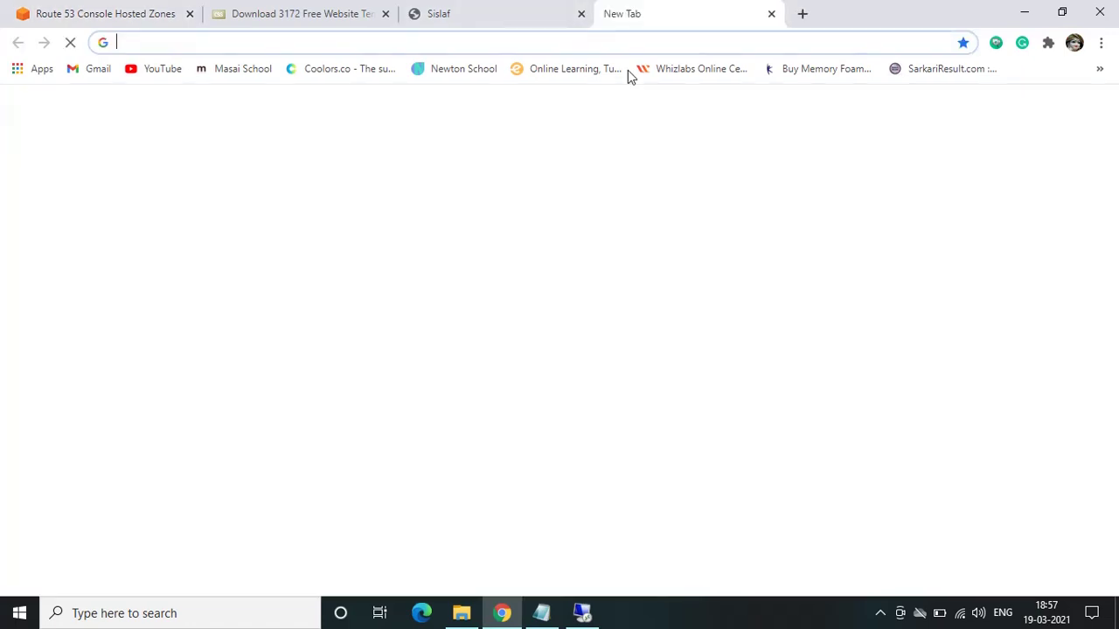
{"action": "type", "text": "gog"}
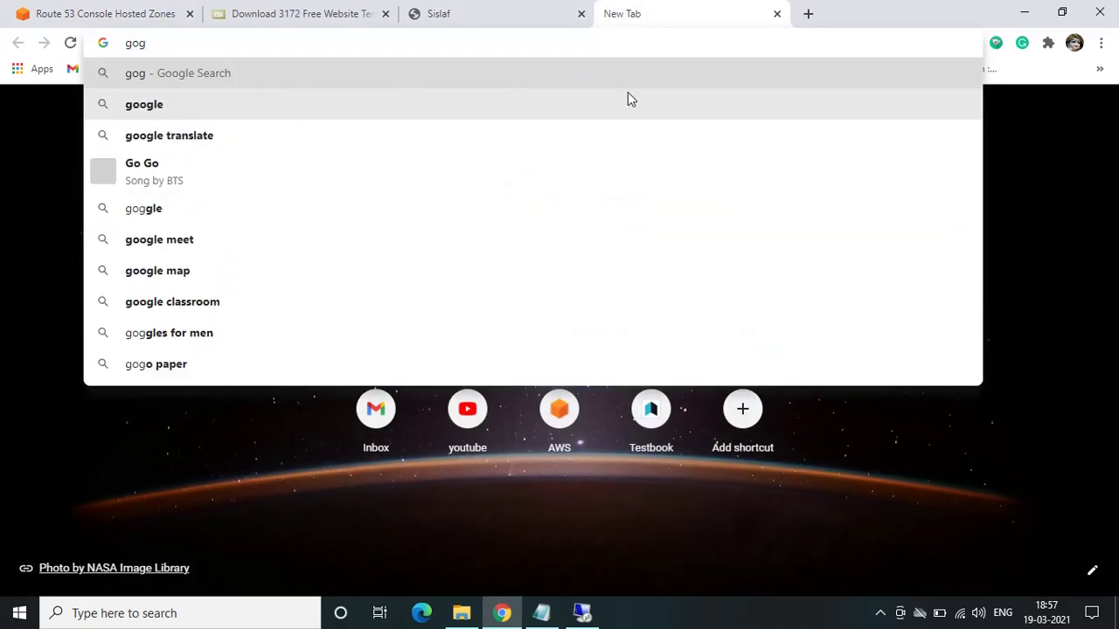
{"action": "key", "text": "BackSpace"}
{"action": "type", "text": "daddy"}
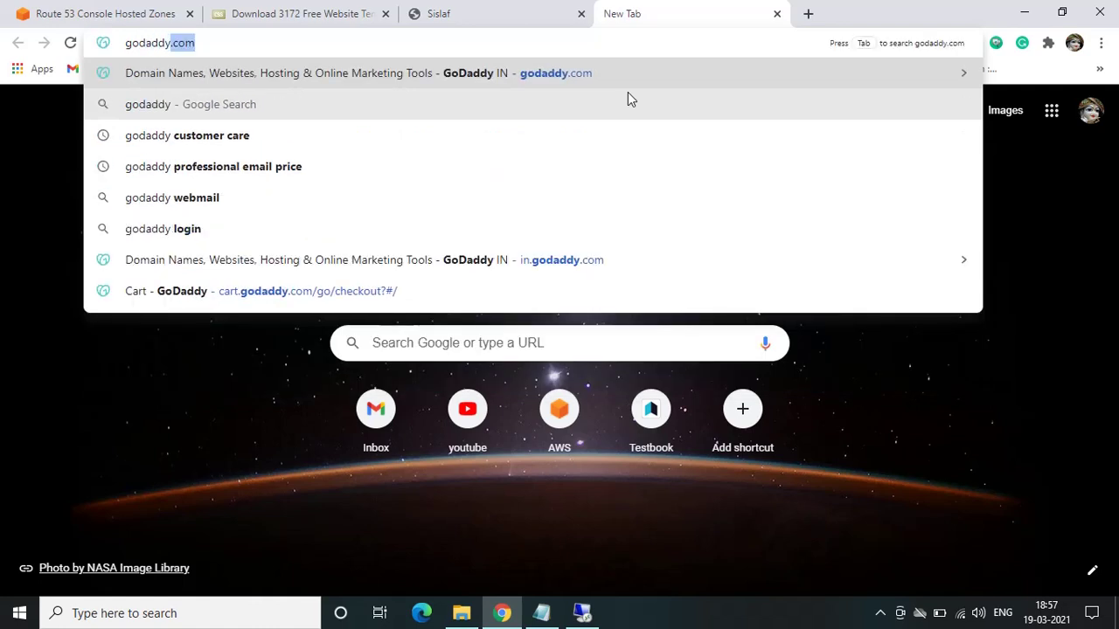
{"action": "key", "text": "Return"}
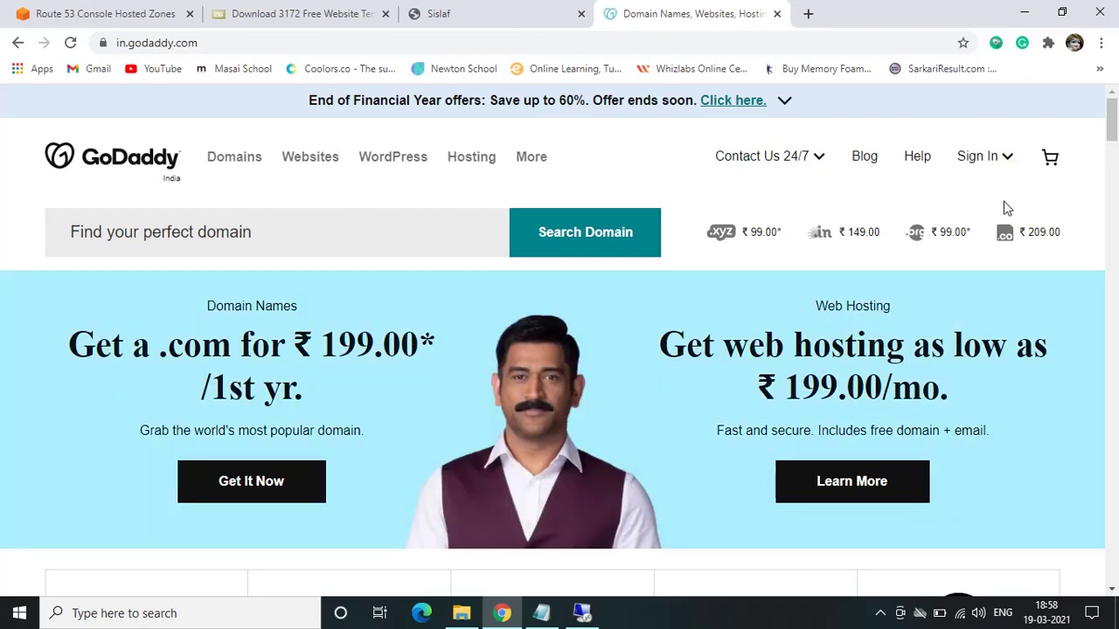
{"action": "left_click", "coordinate": [1002, 157]}
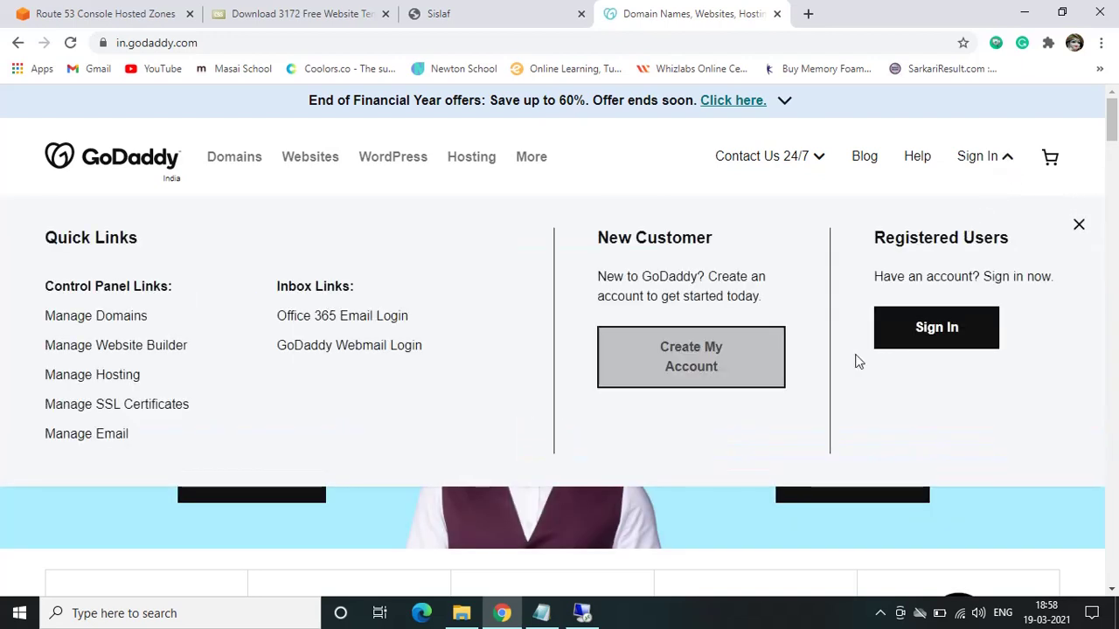
{"action": "left_click", "coordinate": [912, 340]}
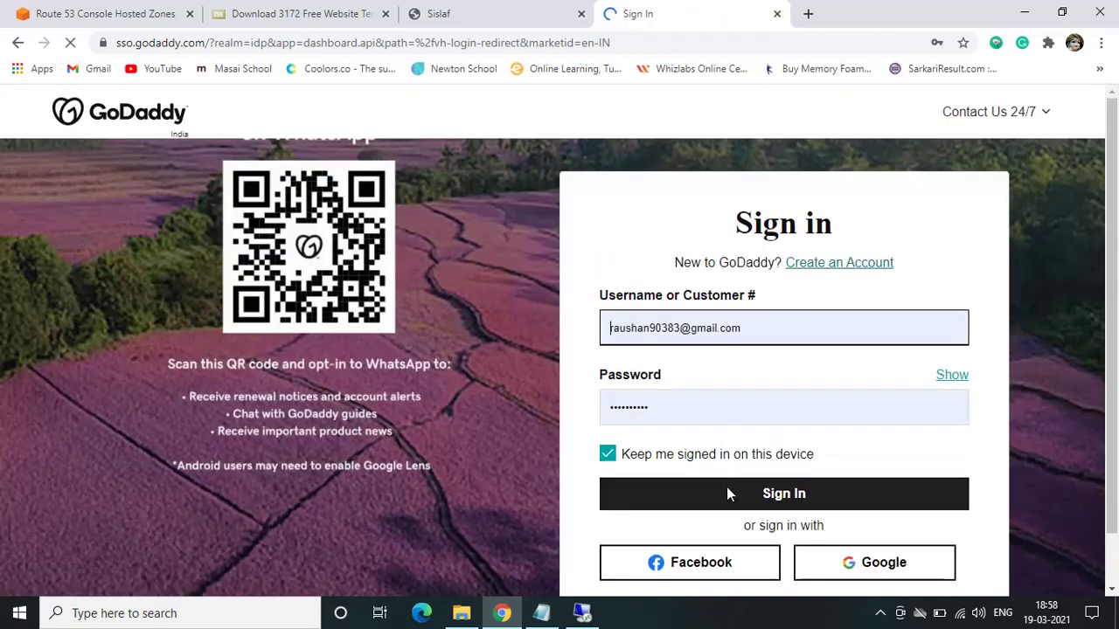
- Sign in to GoDaddy, verifying with the one-time code sent by SMS text
{"action": "left_click", "coordinate": [728, 492]}
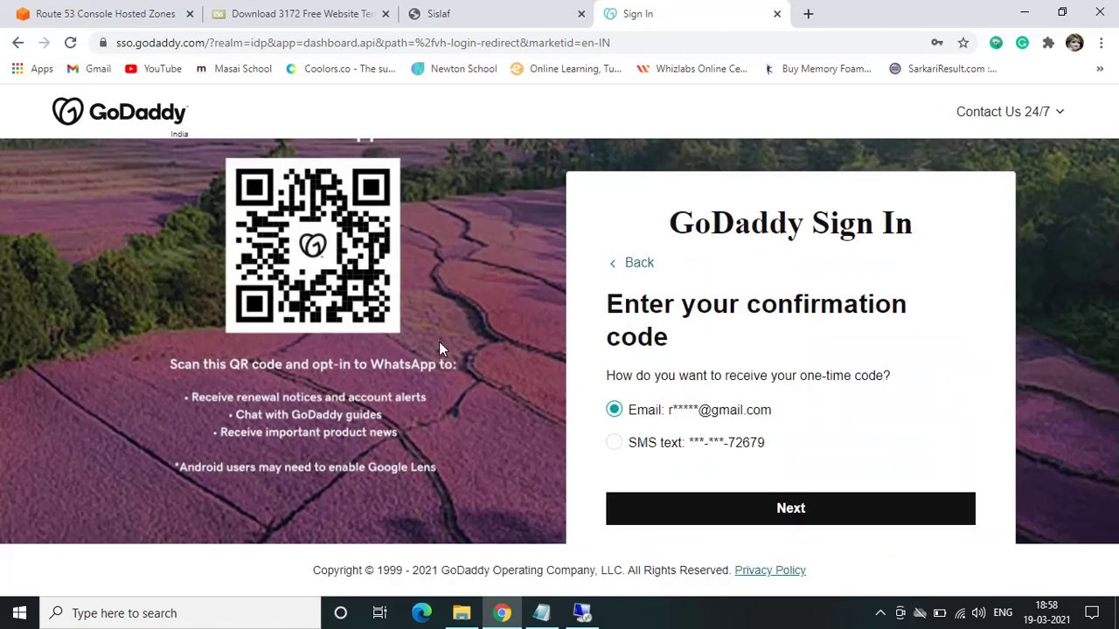
{"action": "left_click", "coordinate": [616, 444]}
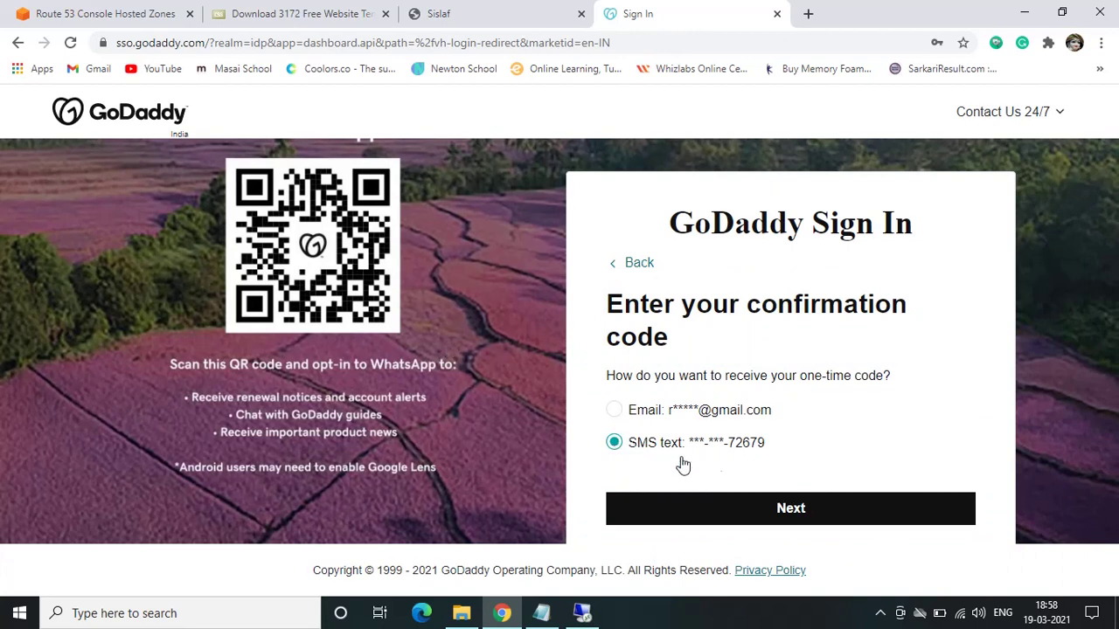
{"action": "left_click", "coordinate": [789, 509]}
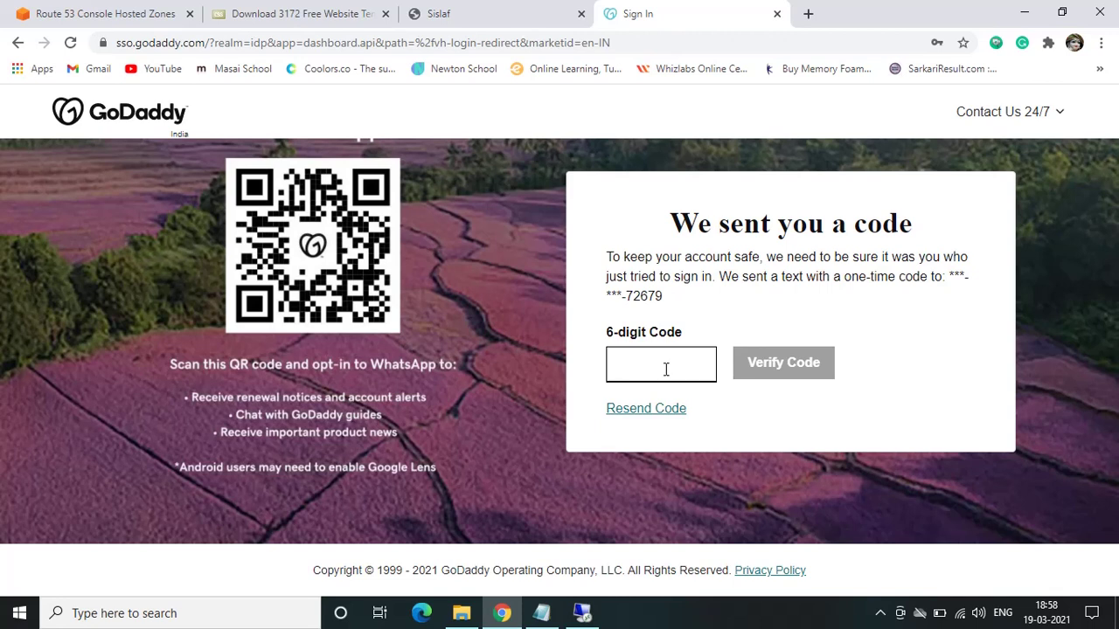
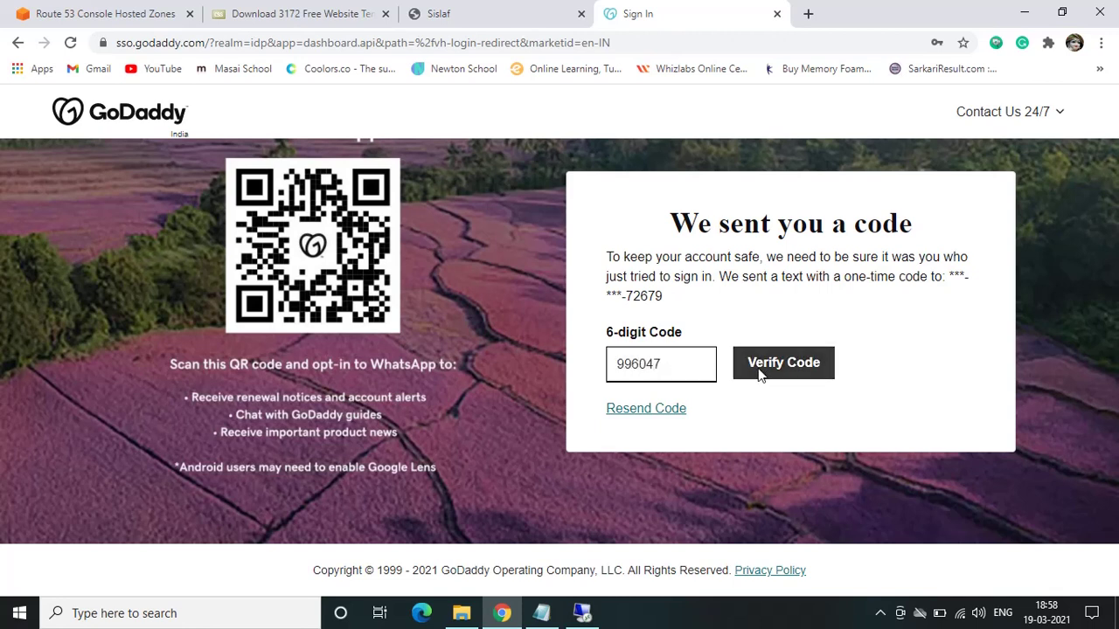
{"action": "left_click", "coordinate": [775, 364]}
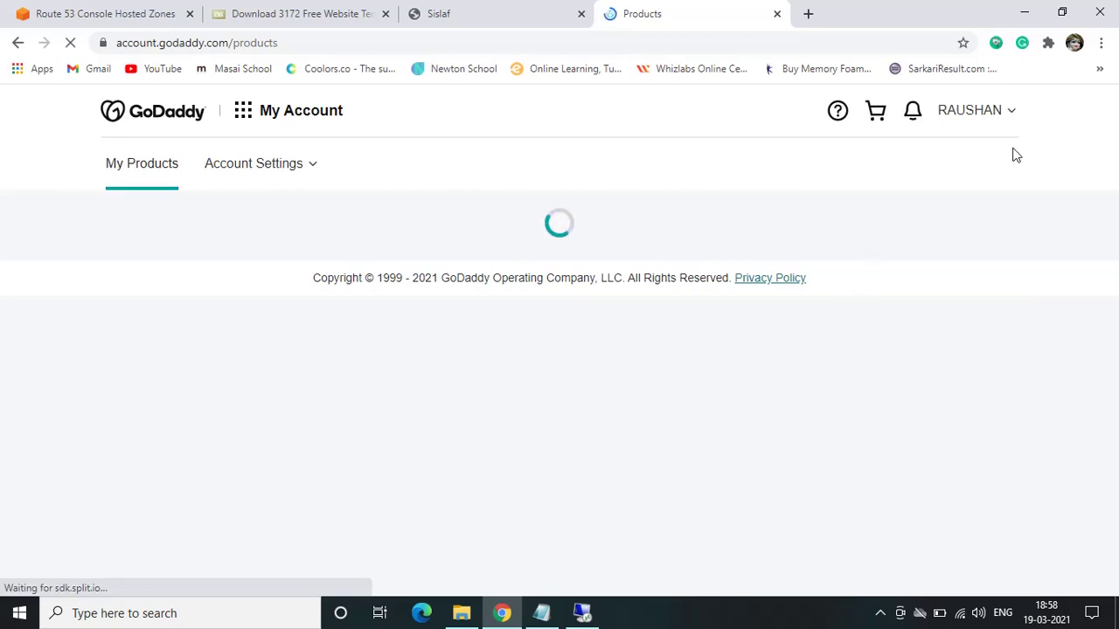
- Confirm in GoDaddy DNS management that barabihar.com uses the four custom awsdns nameservers
{"action": "left_click", "coordinate": [1014, 113]}
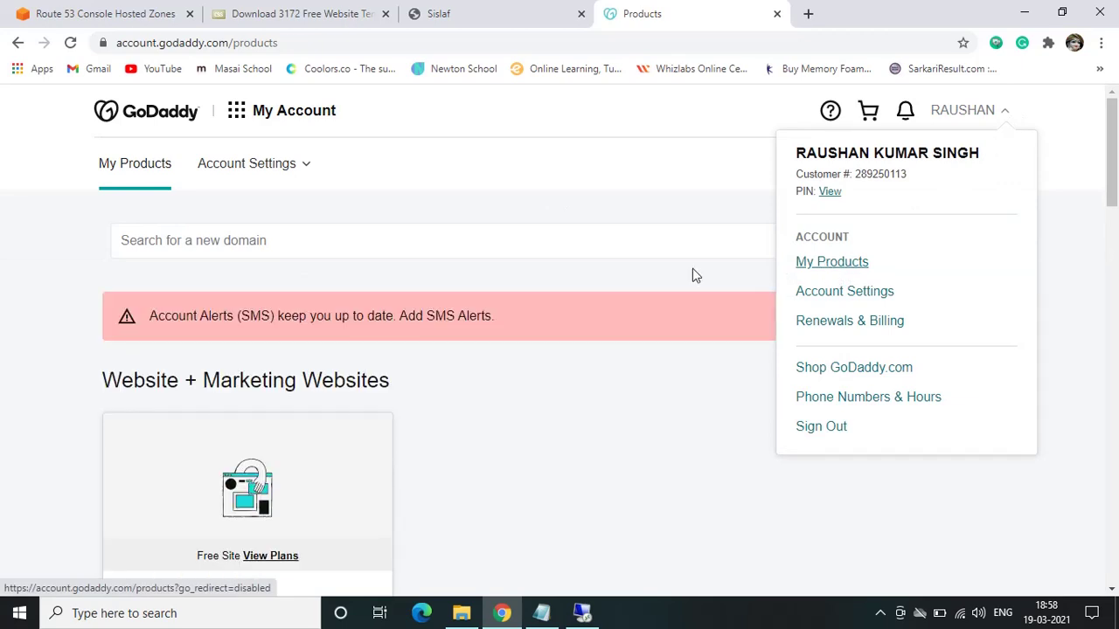
{"action": "left_click", "coordinate": [660, 464]}
{"action": "scroll", "coordinate": [660, 463], "scroll_direction": "down", "scroll_amount": 7}
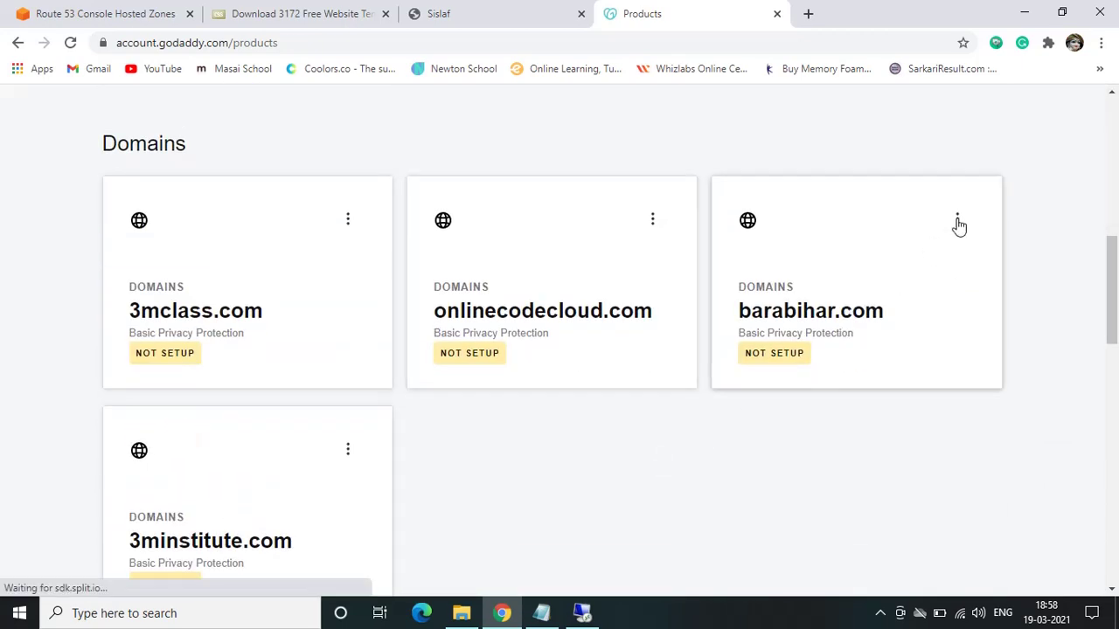
{"action": "left_click", "coordinate": [957, 220]}
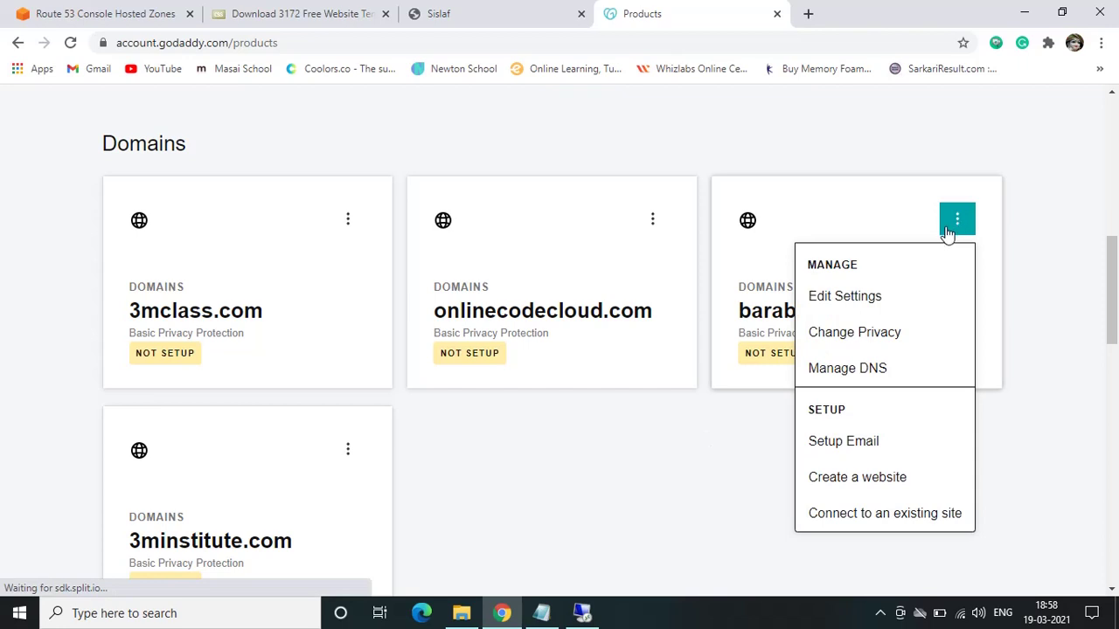
{"action": "left_click", "coordinate": [844, 370]}
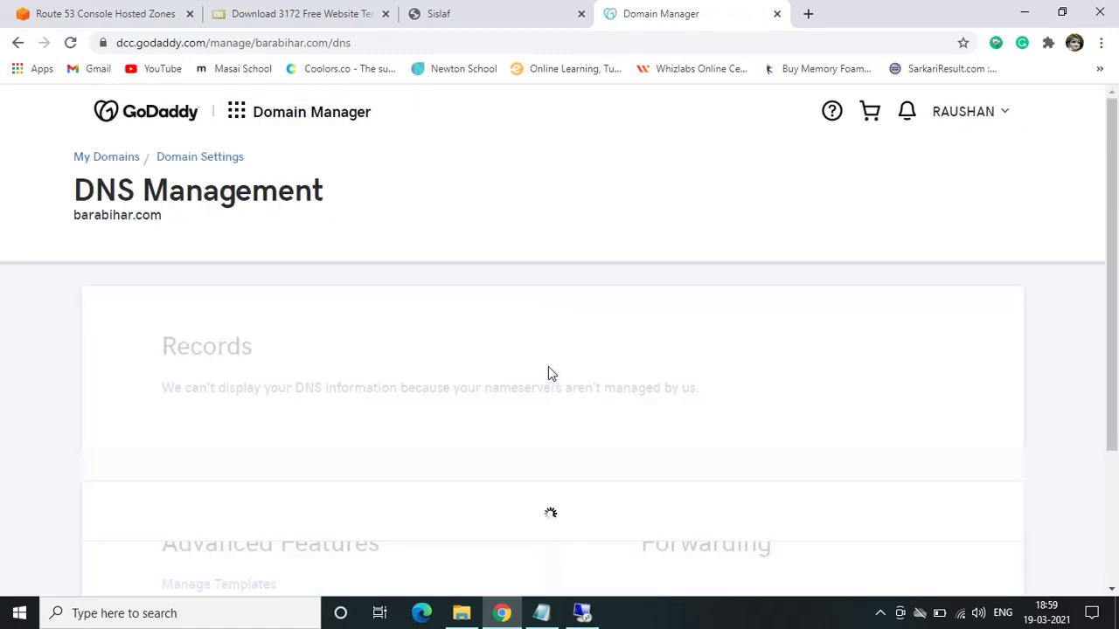
{"action": "scroll", "coordinate": [548, 367], "scroll_direction": "down", "scroll_amount": 4}
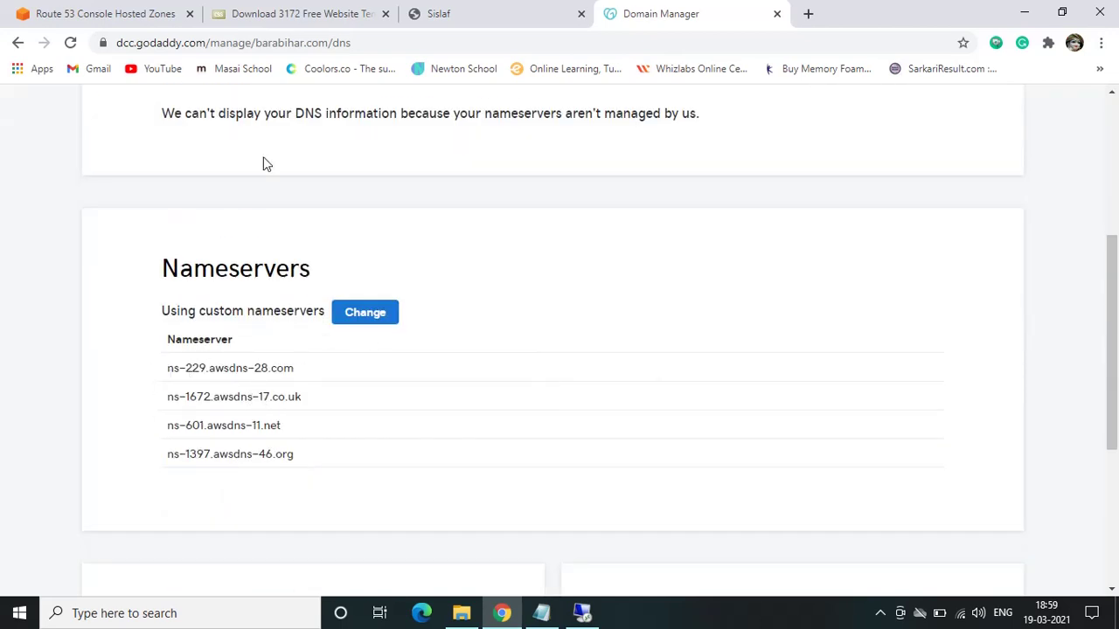
{"action": "left_click", "coordinate": [88, 12]}
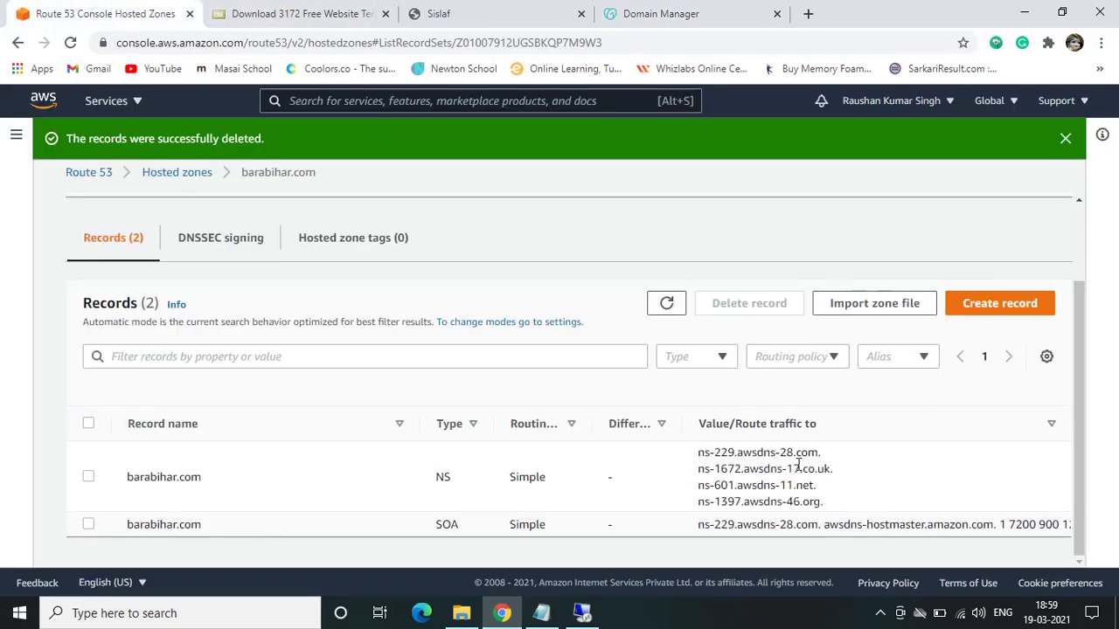
- Add an A record for the root barabihar.com pointing to 13.232.141.165
{"action": "left_click", "coordinate": [999, 304]}
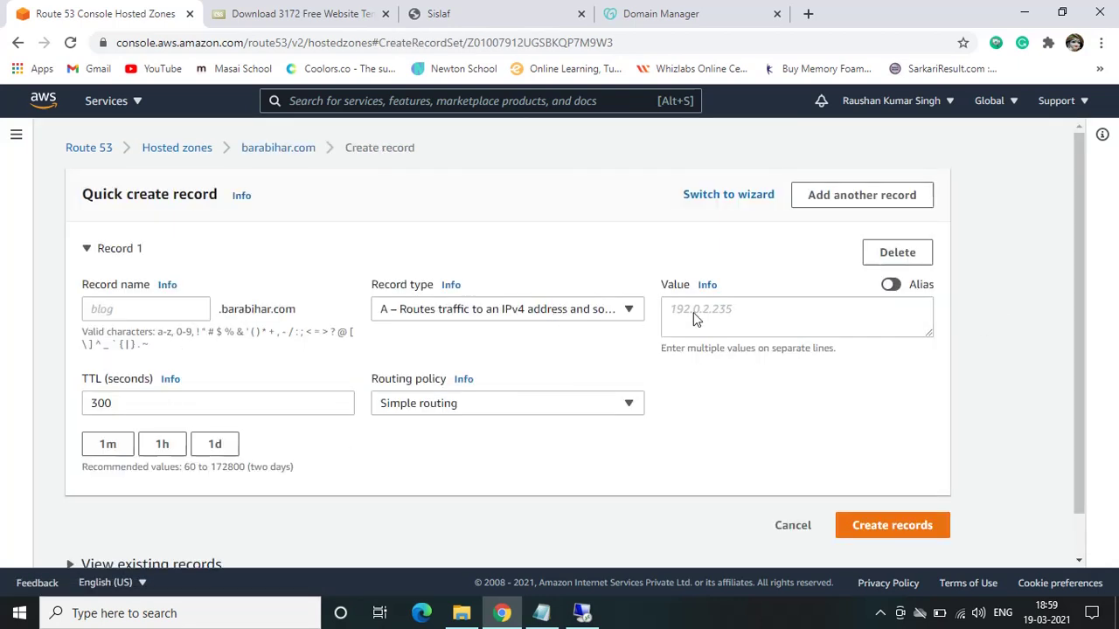
{"action": "left_click", "coordinate": [728, 309]}
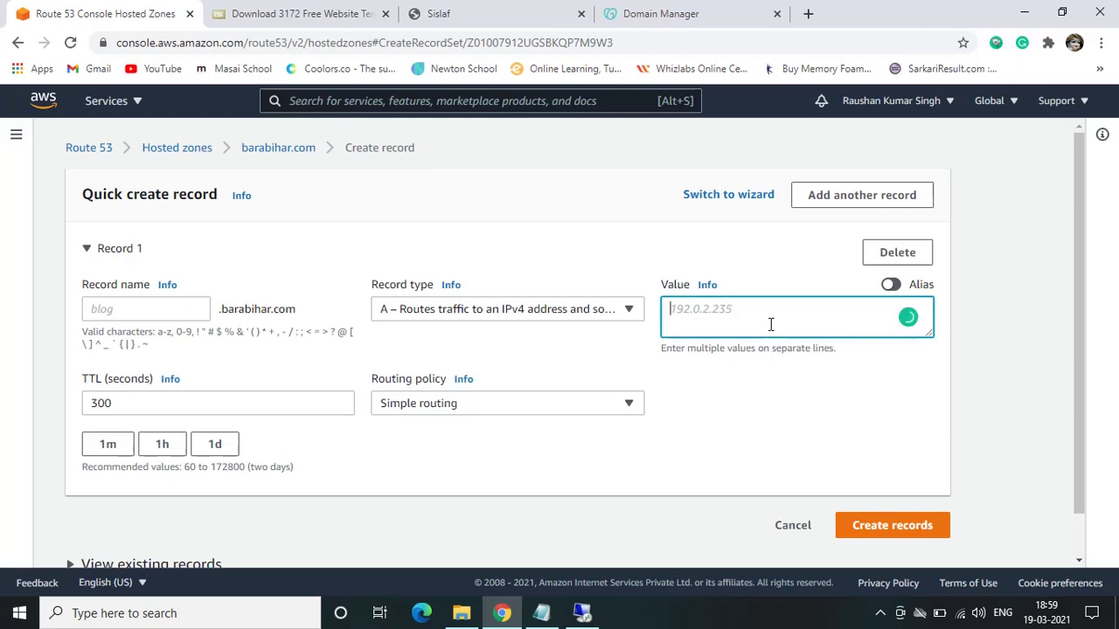
{"action": "type", "text": "13.232.141.165"}
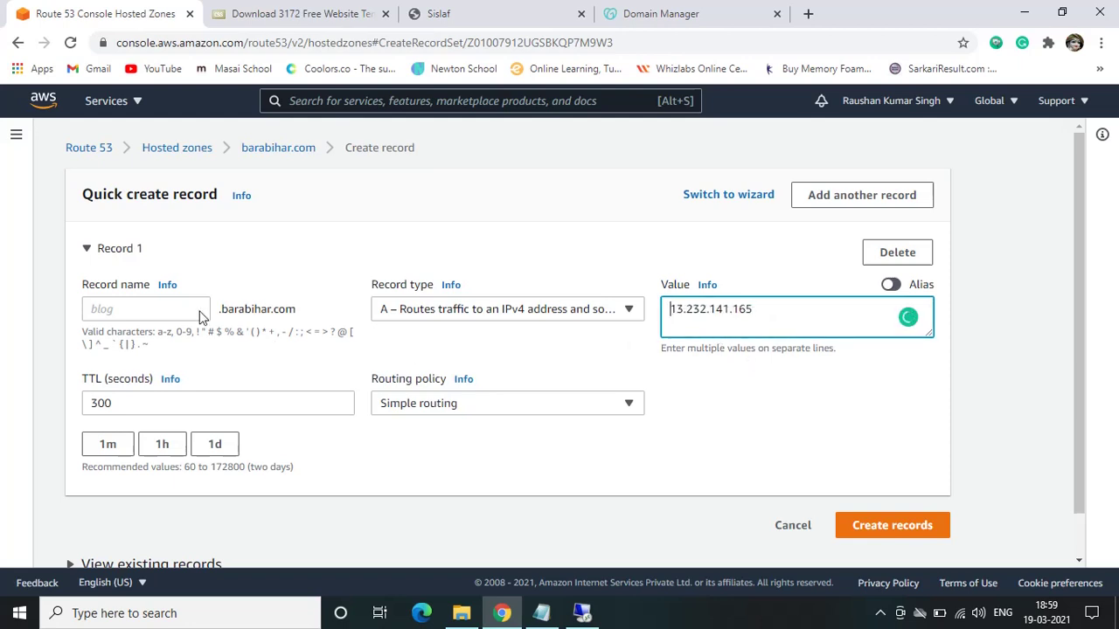
{"action": "left_click", "coordinate": [157, 310]}
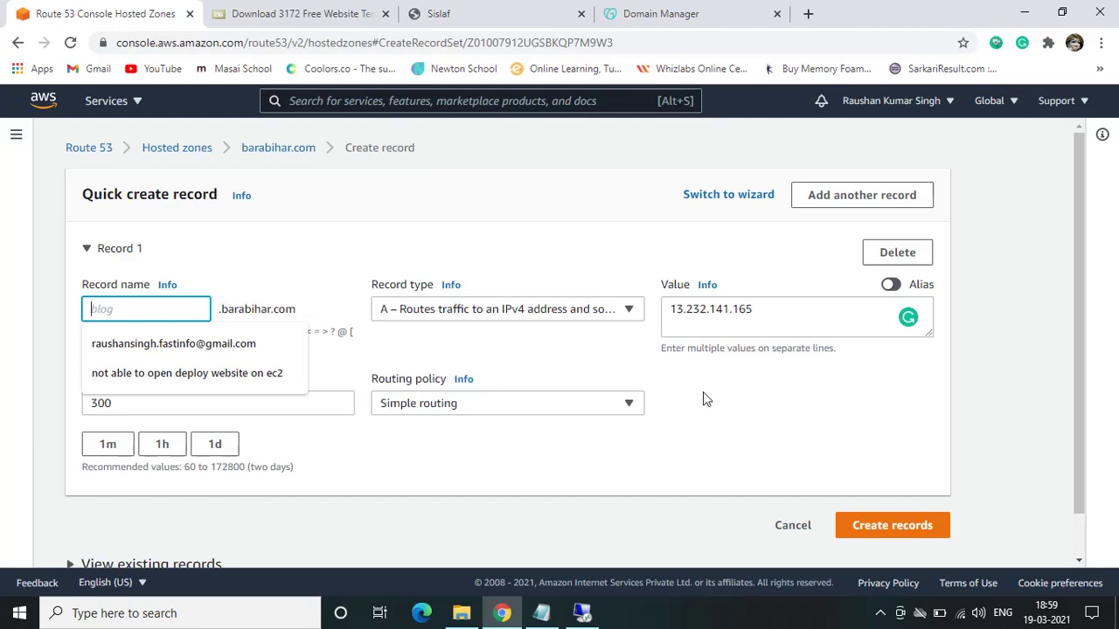
{"action": "left_click", "coordinate": [891, 525]}
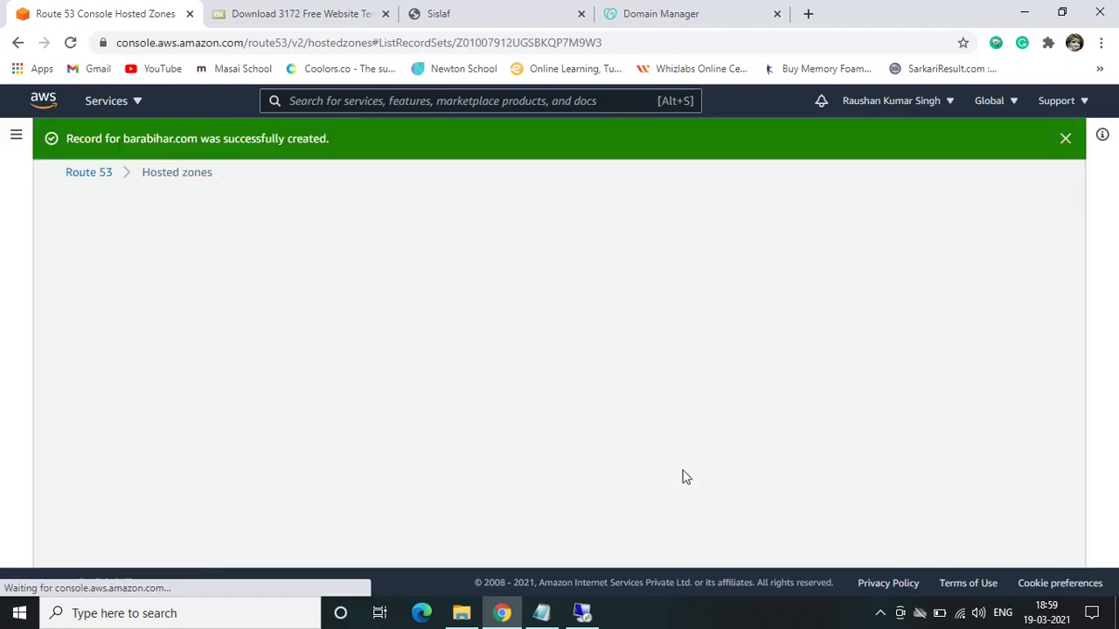
{"action": "scroll", "coordinate": [516, 449], "scroll_direction": "down", "scroll_amount": 1}
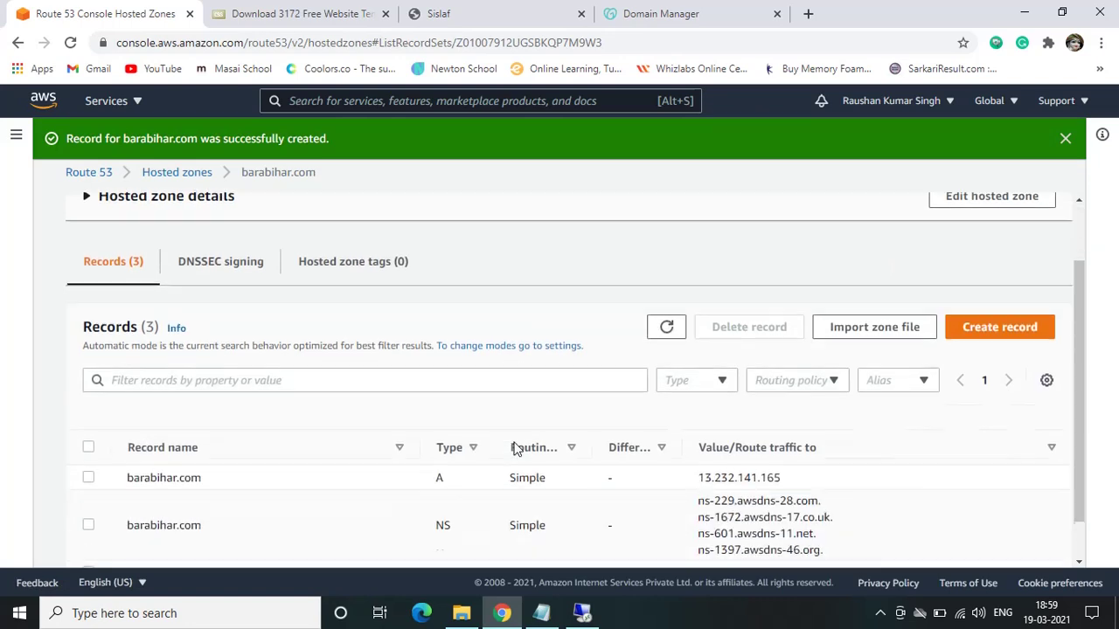
{"action": "scroll", "coordinate": [516, 448], "scroll_direction": "down", "scroll_amount": 1}
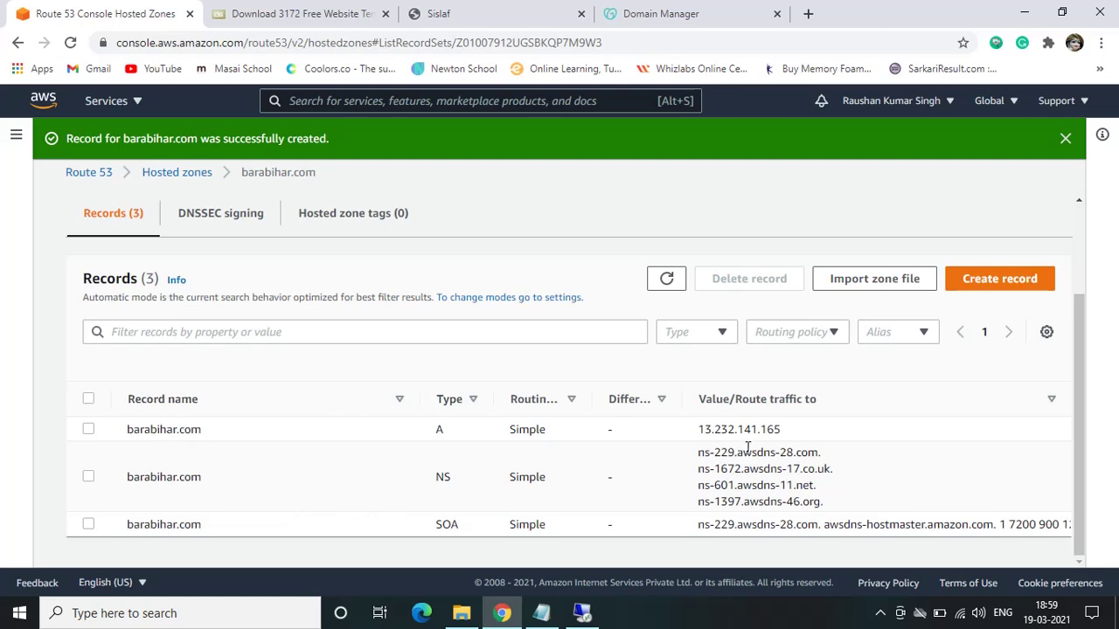
- Add an A record named www with value 13.232.141.165
{"action": "left_click", "coordinate": [1021, 289]}
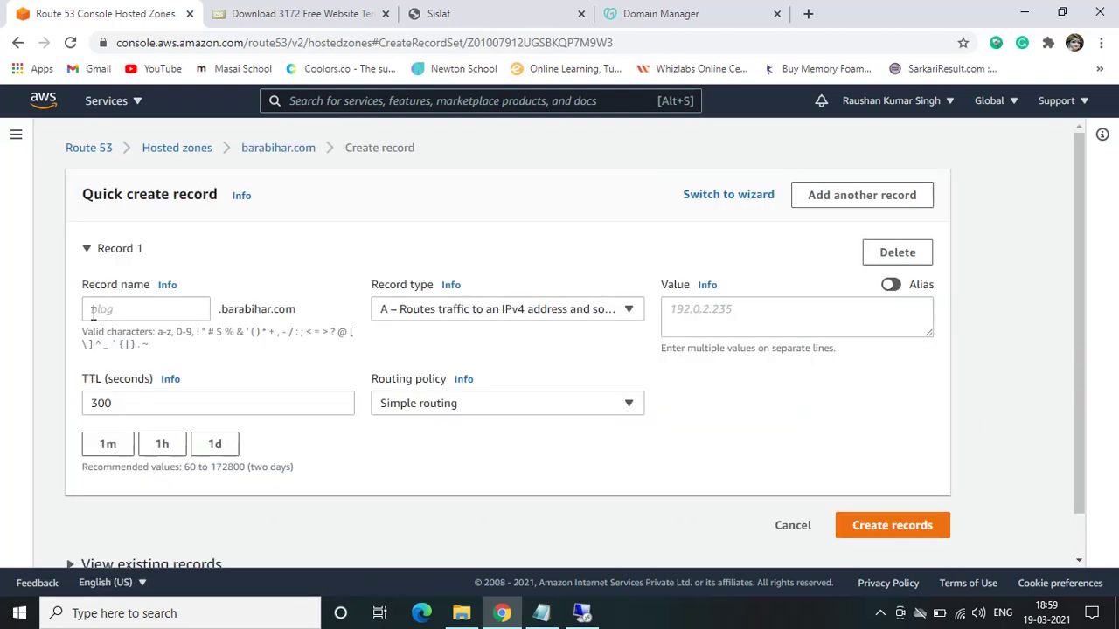
{"action": "left_click", "coordinate": [93, 312]}
{"action": "type", "text": "www"}
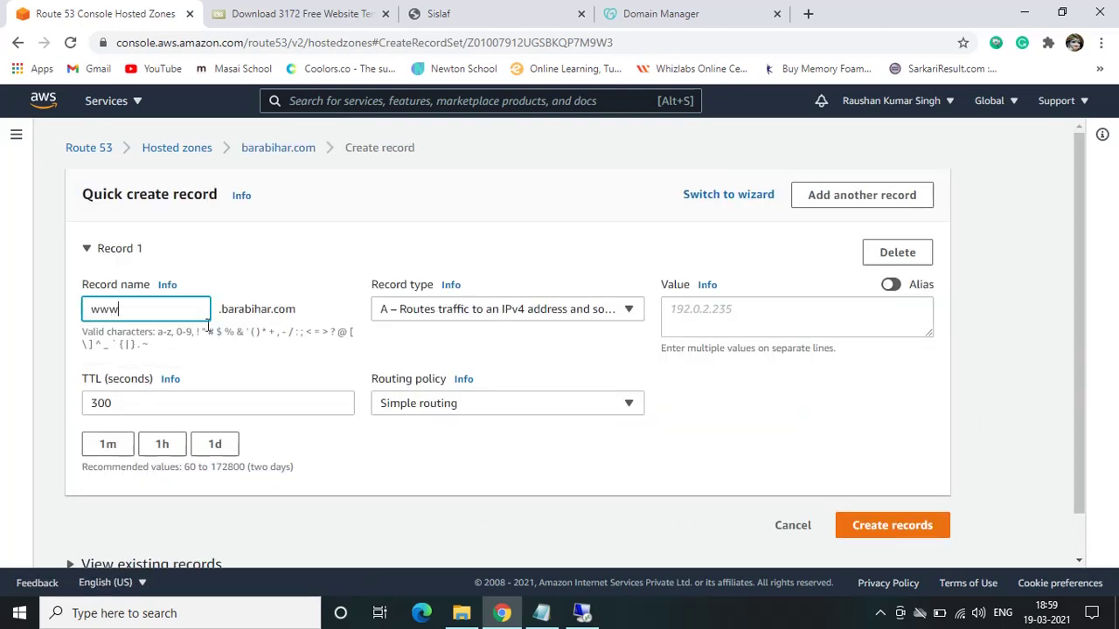
{"action": "left_click", "coordinate": [737, 313]}
{"action": "type", "text": "13.232.141.165"}
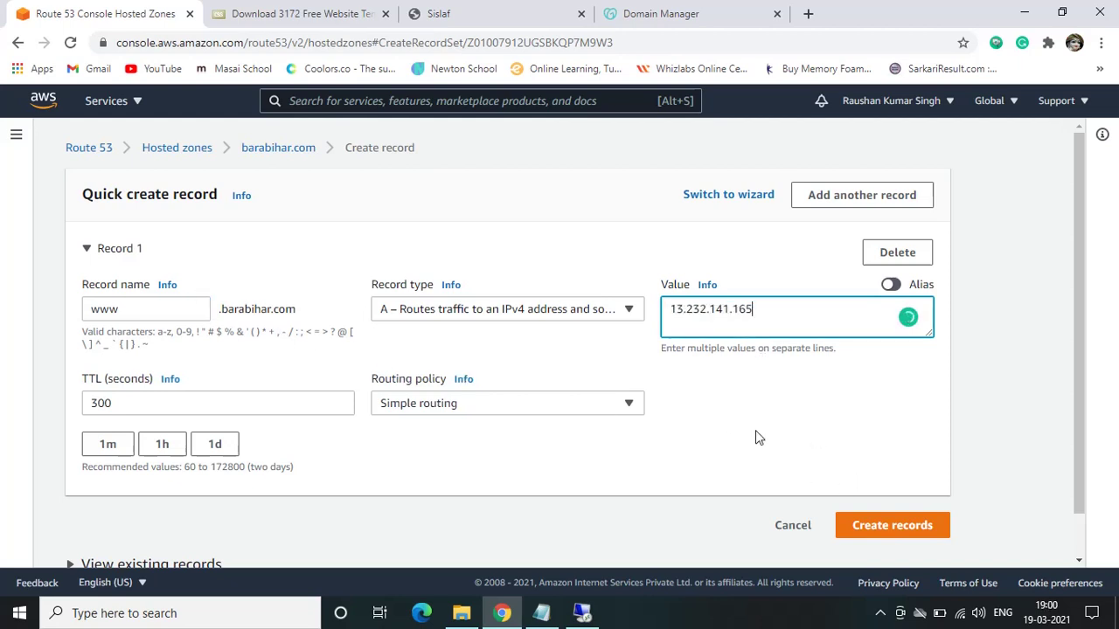
{"action": "left_click", "coordinate": [892, 525]}
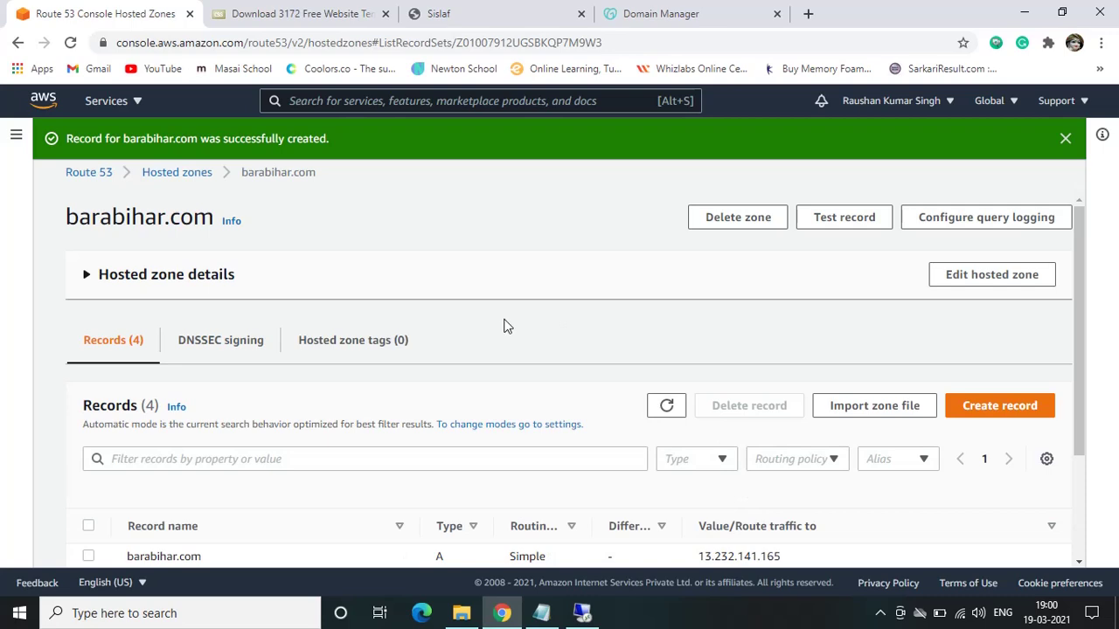
{"action": "scroll", "coordinate": [504, 325], "scroll_direction": "down", "scroll_amount": 3}
{"action": "scroll", "coordinate": [626, 331], "scroll_direction": "up", "scroll_amount": 3}
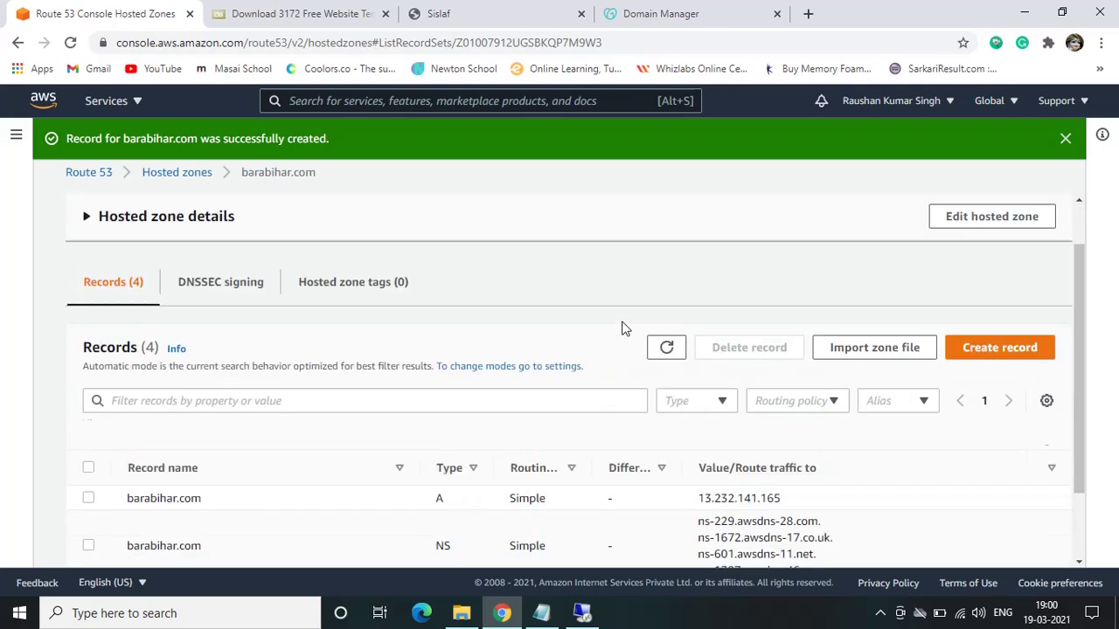
- Close the GoDaddy Domain Manager tab and load barabihar.com in a new tab
{"action": "left_click", "coordinate": [475, 15]}
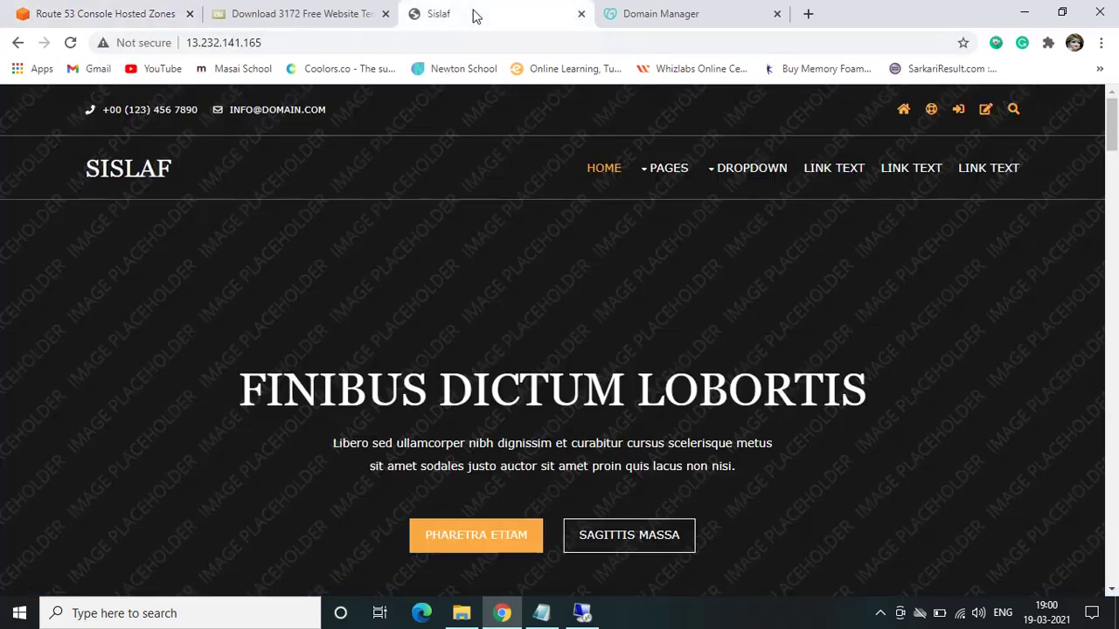
{"action": "left_click", "coordinate": [325, 42]}
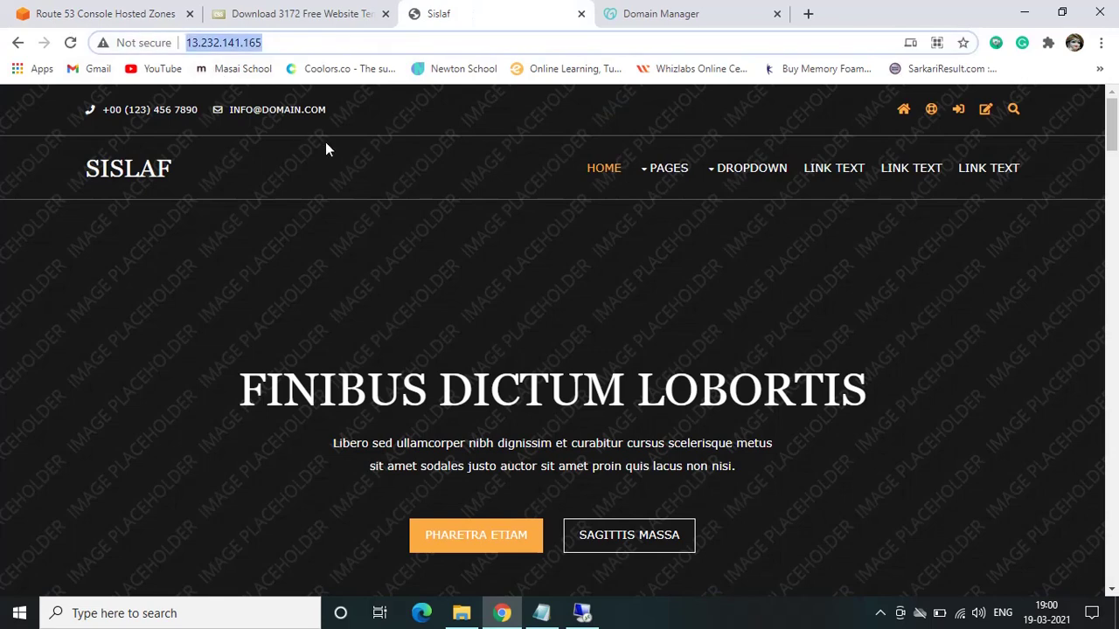
{"action": "left_click", "coordinate": [777, 13]}
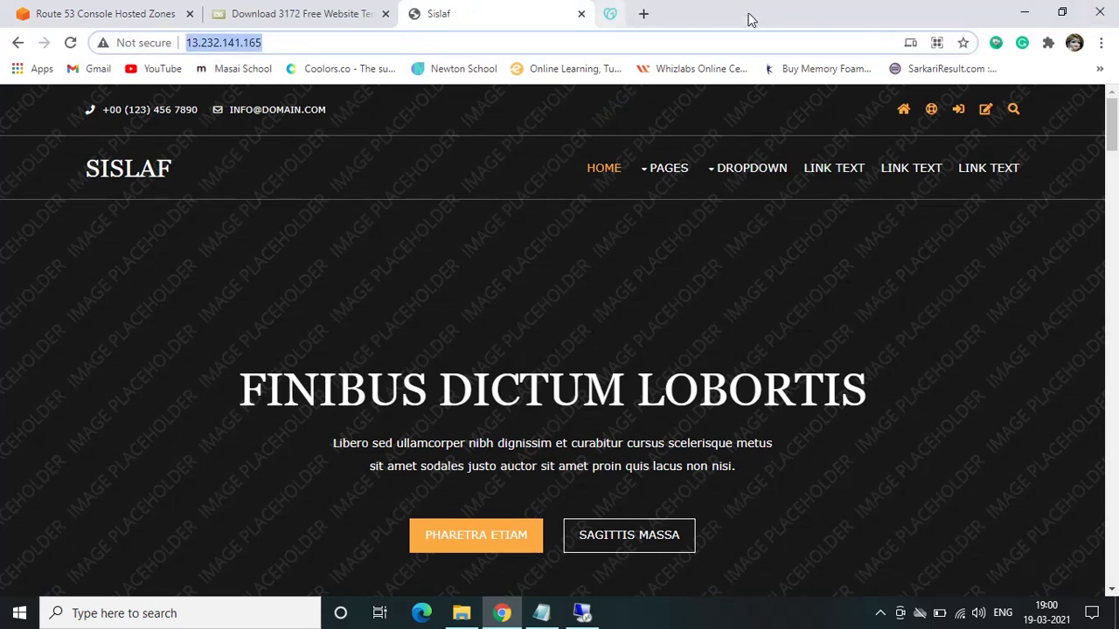
{"action": "left_click", "coordinate": [612, 13]}
{"action": "type", "text": "b"}
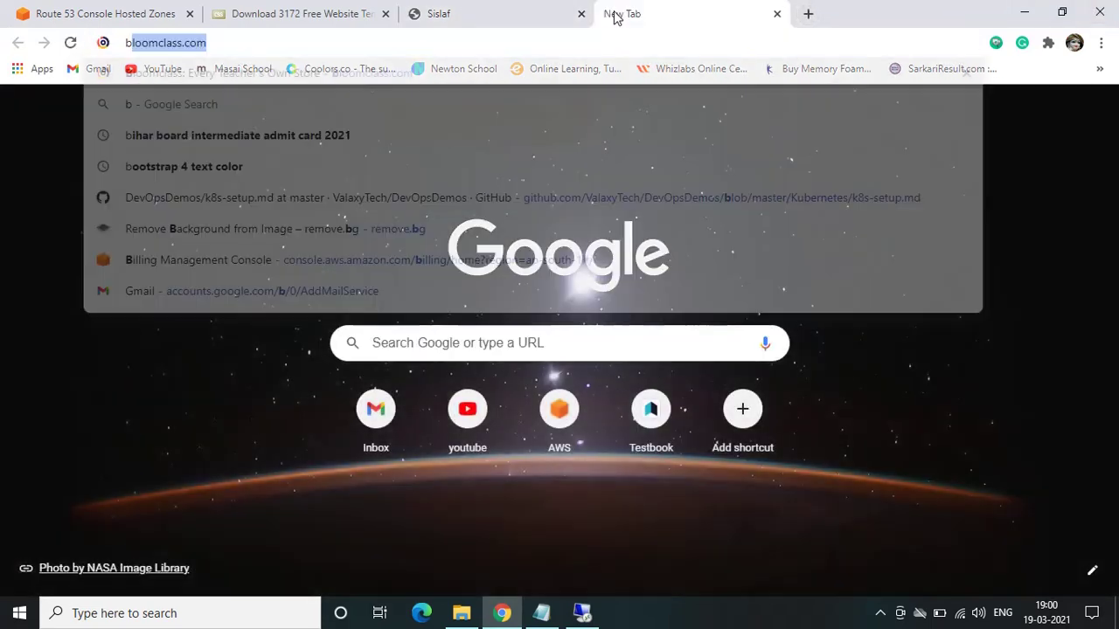
{"action": "type", "text": "arabih"}
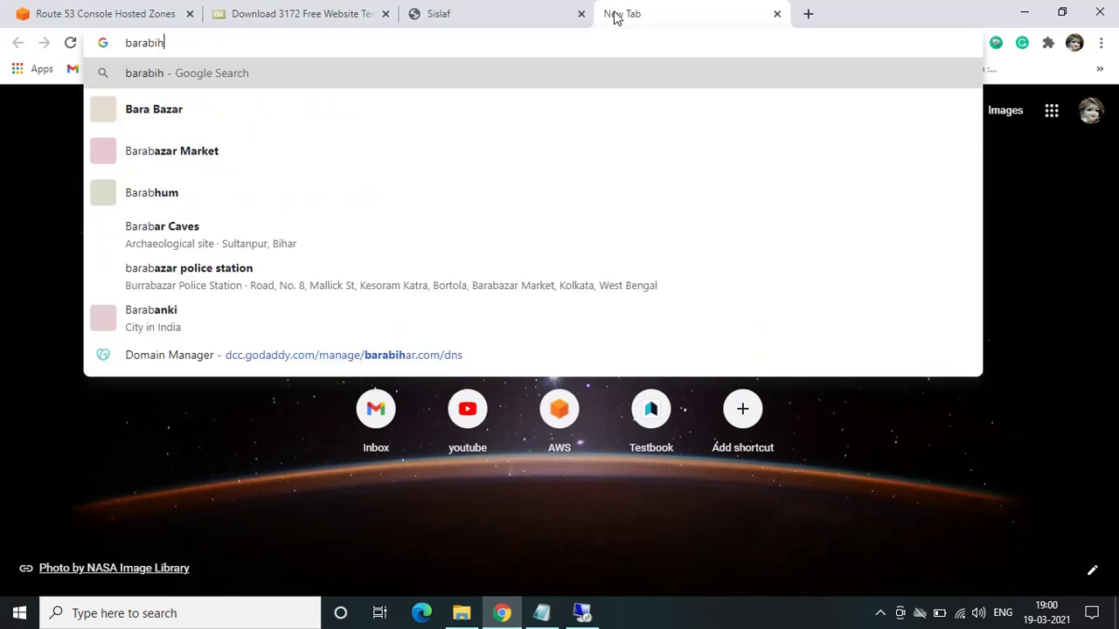
{"action": "type", "text": "ar.com"}
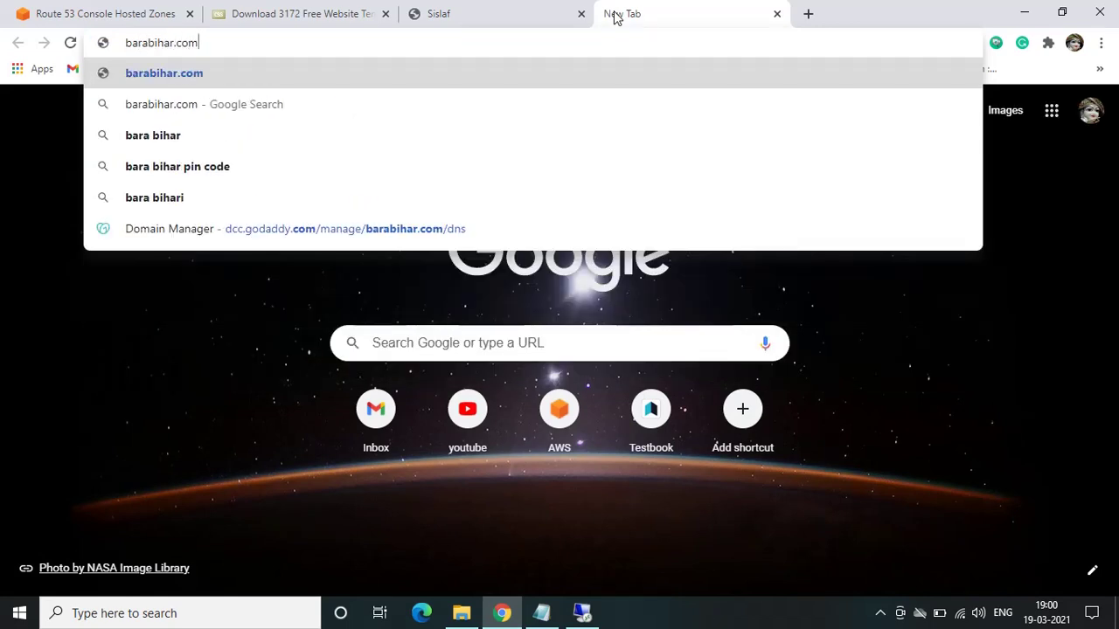
{"action": "key", "text": "Return"}
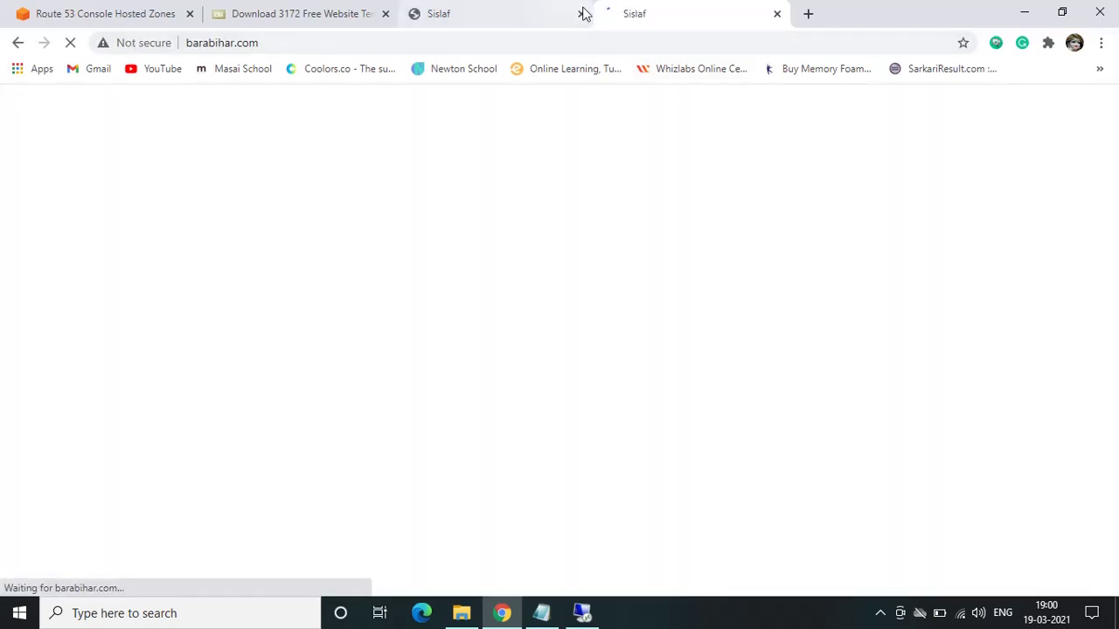
{"action": "left_click", "coordinate": [584, 14]}
{"action": "left_click", "coordinate": [581, 13]}
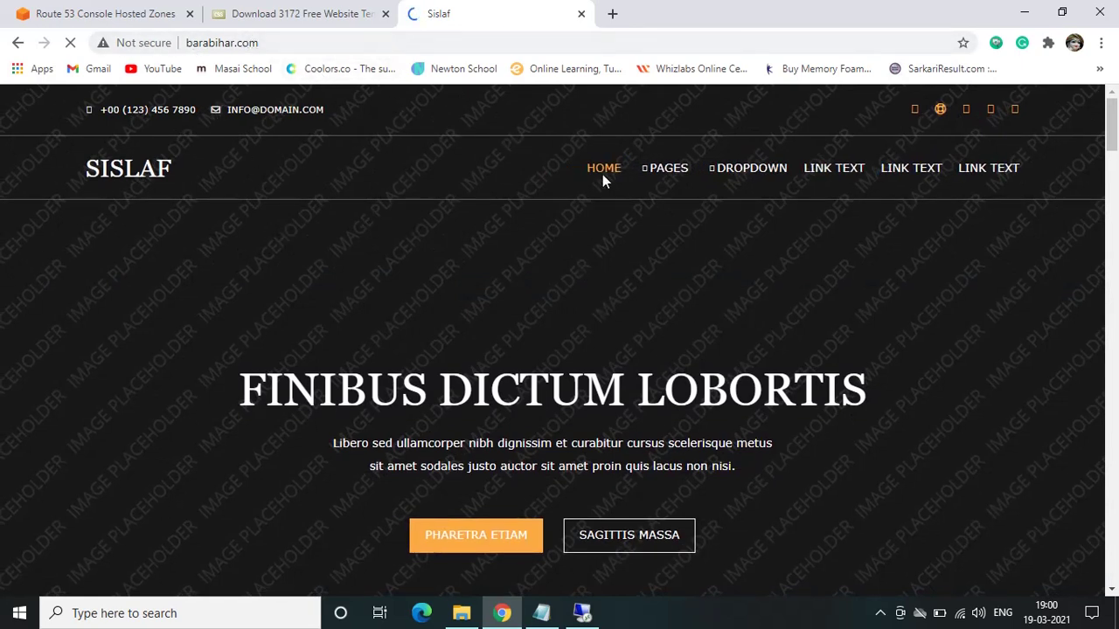
{"action": "left_click", "coordinate": [613, 15]}
{"action": "type", "text": "www"}
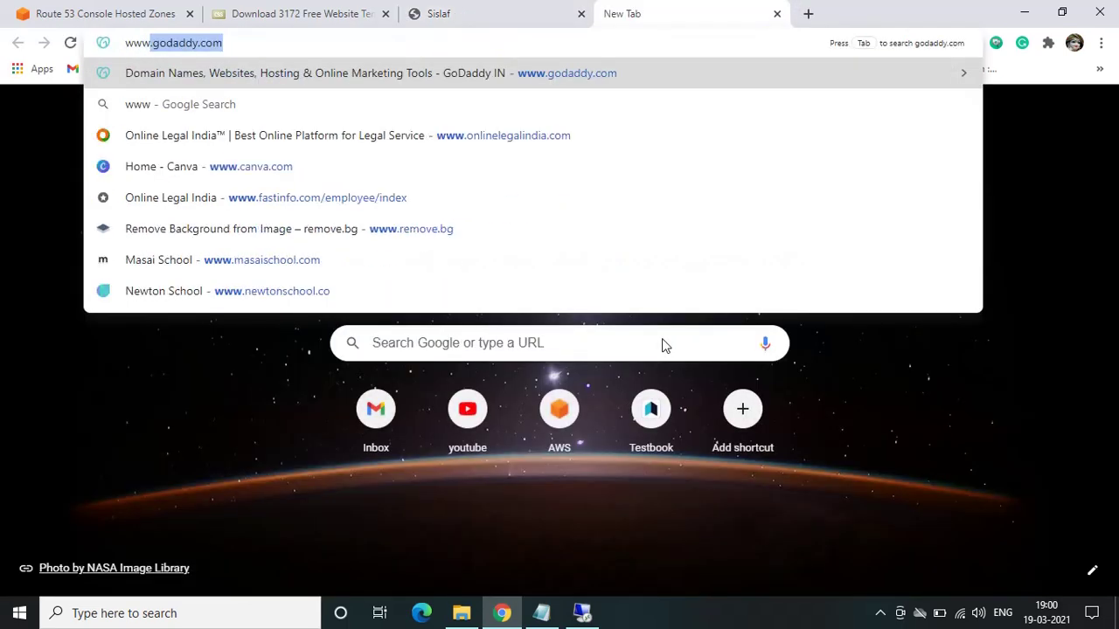
{"action": "type", "text": ".bara"}
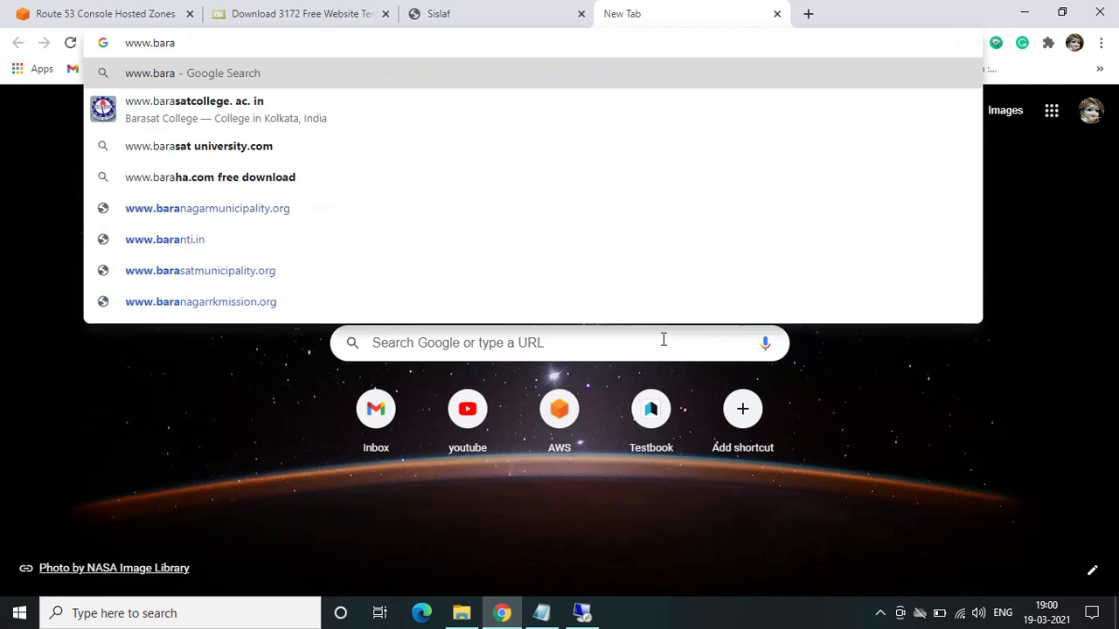
{"action": "type", "text": "bihar"}
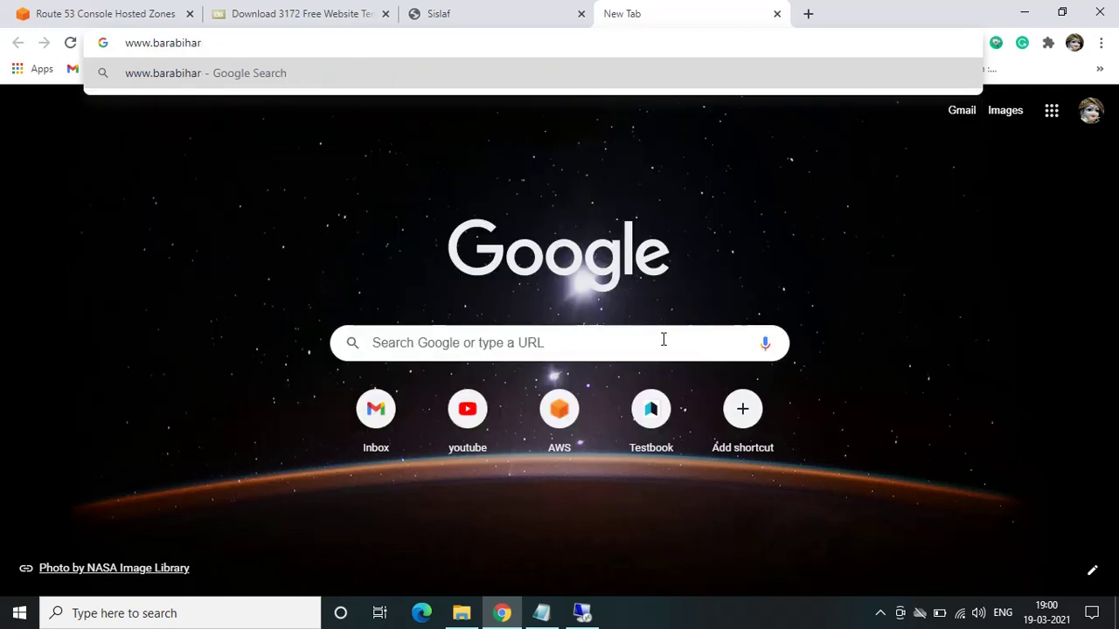
{"action": "type", "text": ".com"}
{"action": "key", "text": "Return"}
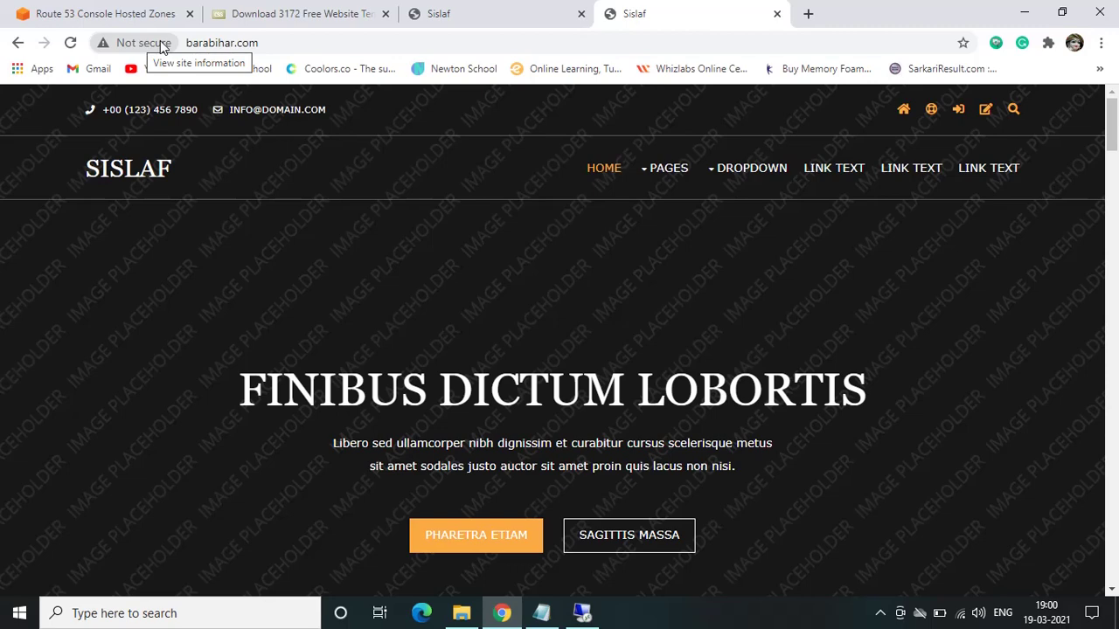
{"action": "left_click", "coordinate": [96, 13]}
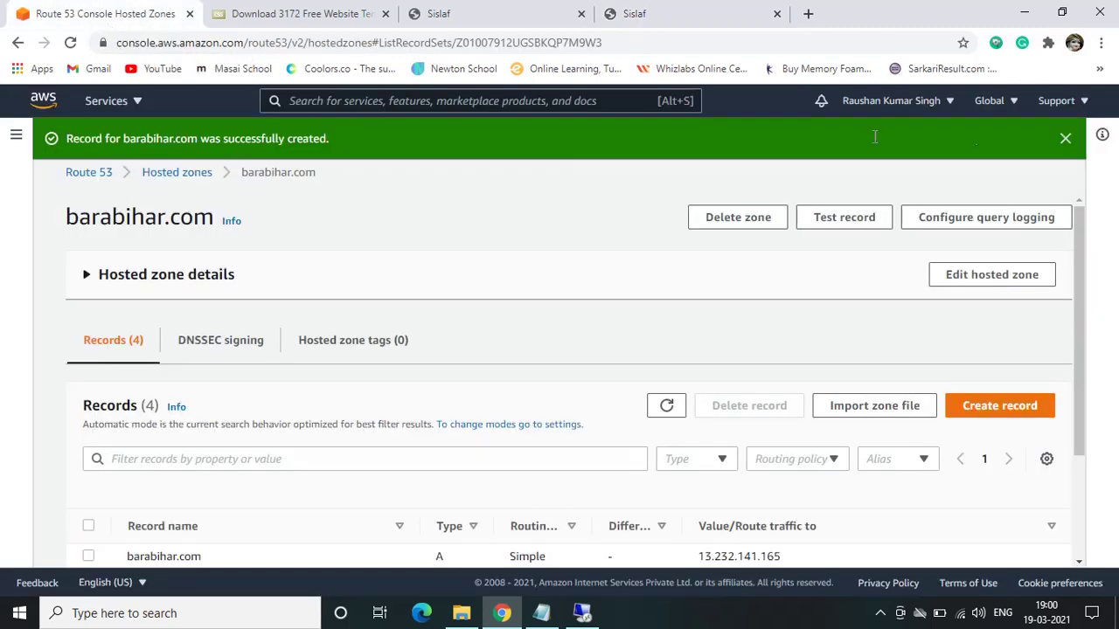
- Dismiss the record-created notice and bring up the barabihar.com website tab
{"action": "left_click", "coordinate": [1066, 138]}
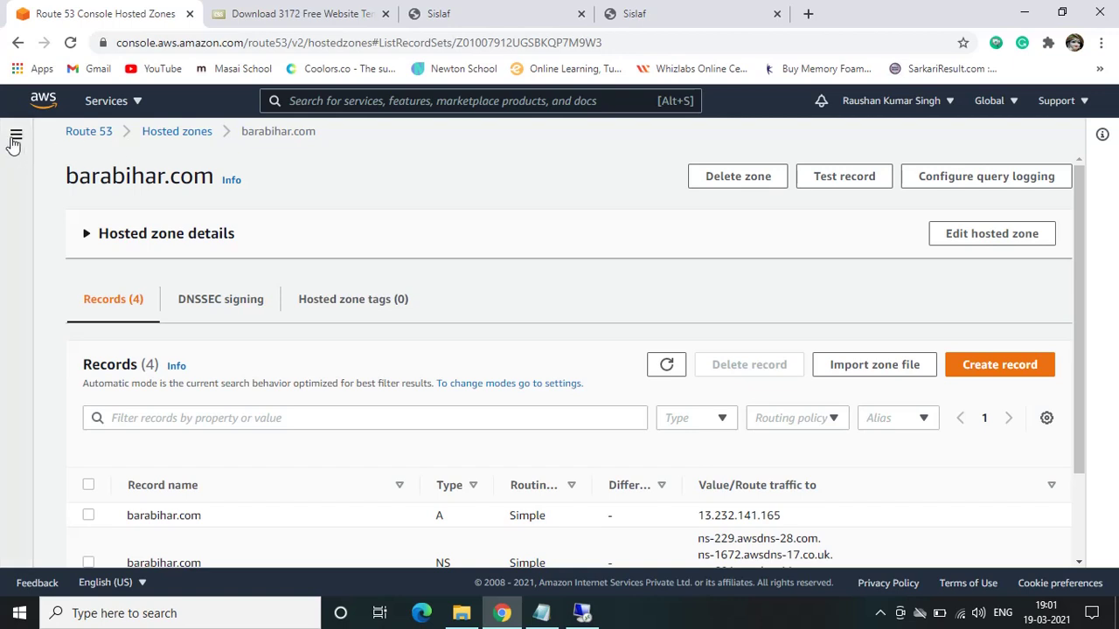
{"action": "left_click", "coordinate": [16, 139]}
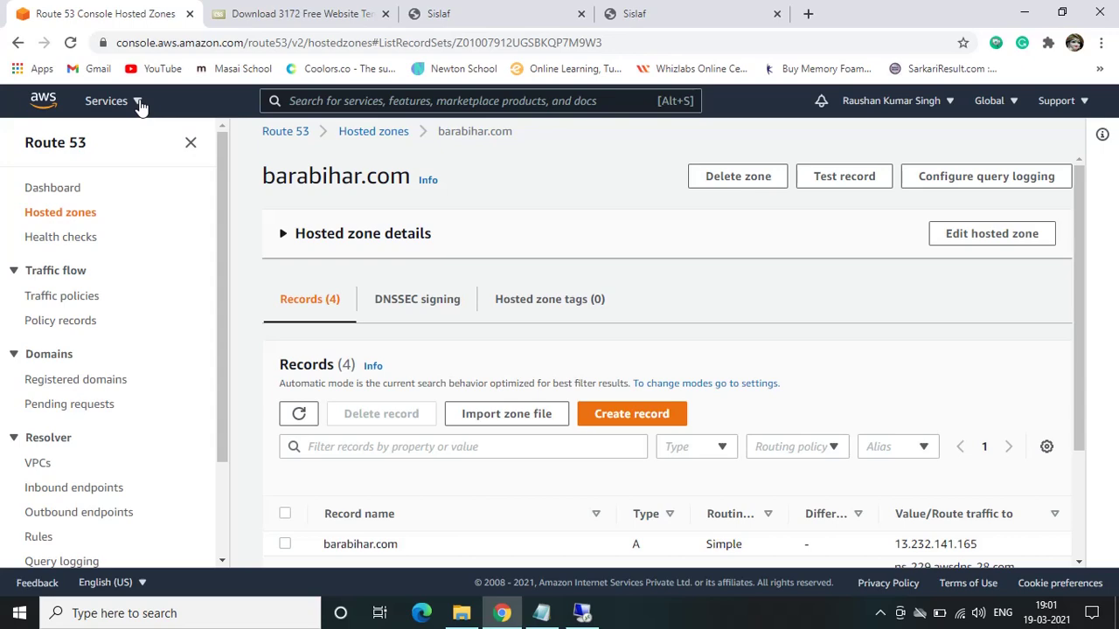
{"action": "left_click", "coordinate": [634, 14]}
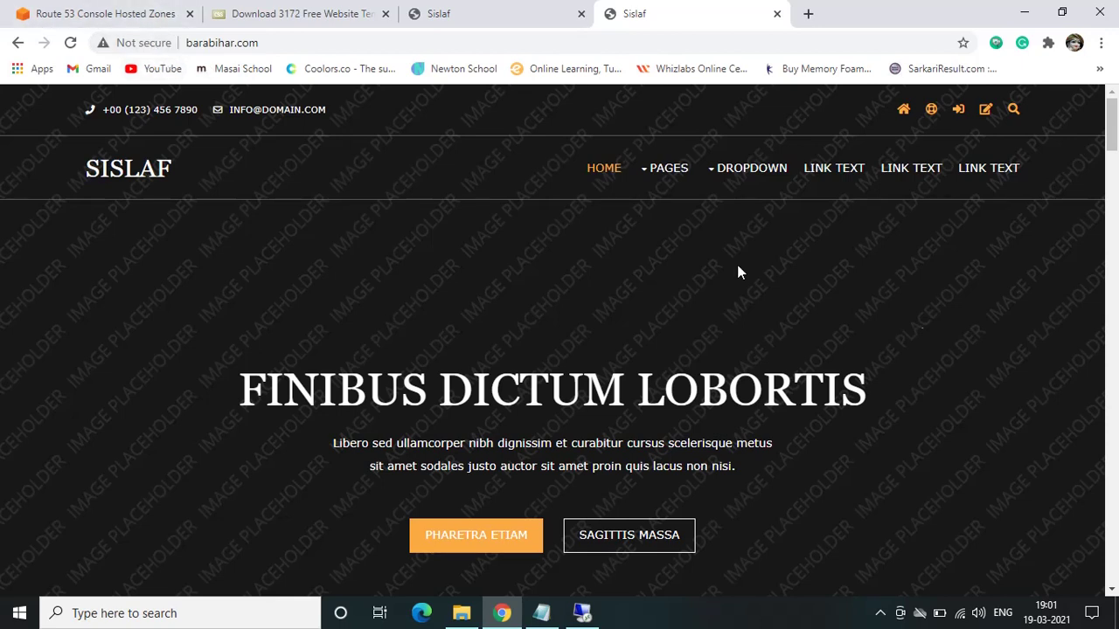
- Check the Sislaf site, then return to the barabihar.com hosted zone records
{"action": "left_click", "coordinate": [880, 613]}
{"action": "left_click", "coordinate": [879, 580]}
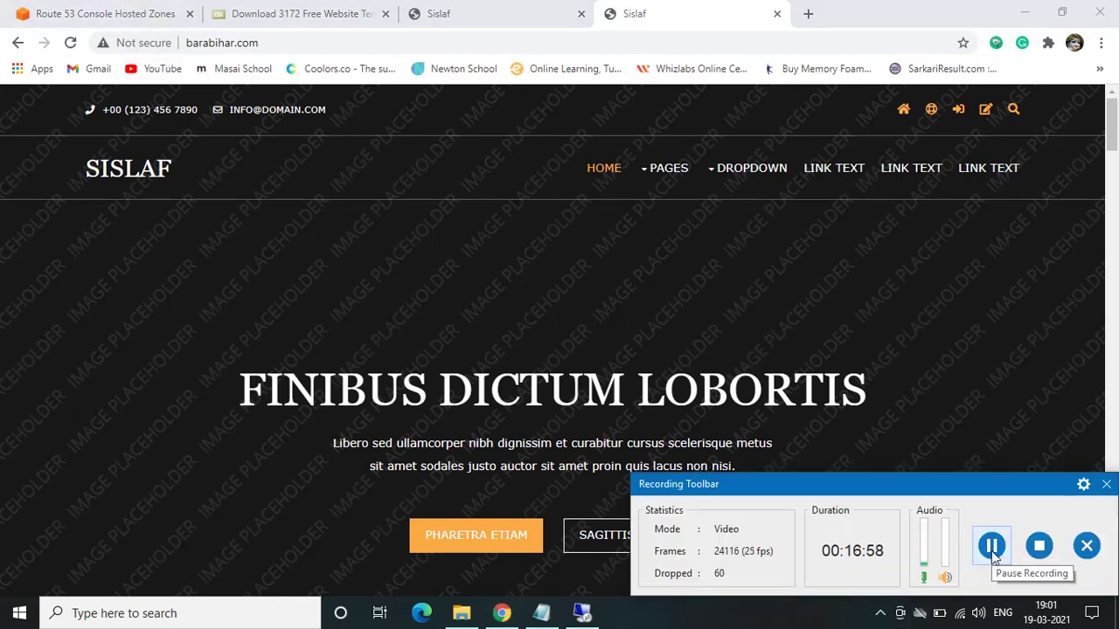
{"action": "left_click", "coordinate": [1105, 483]}
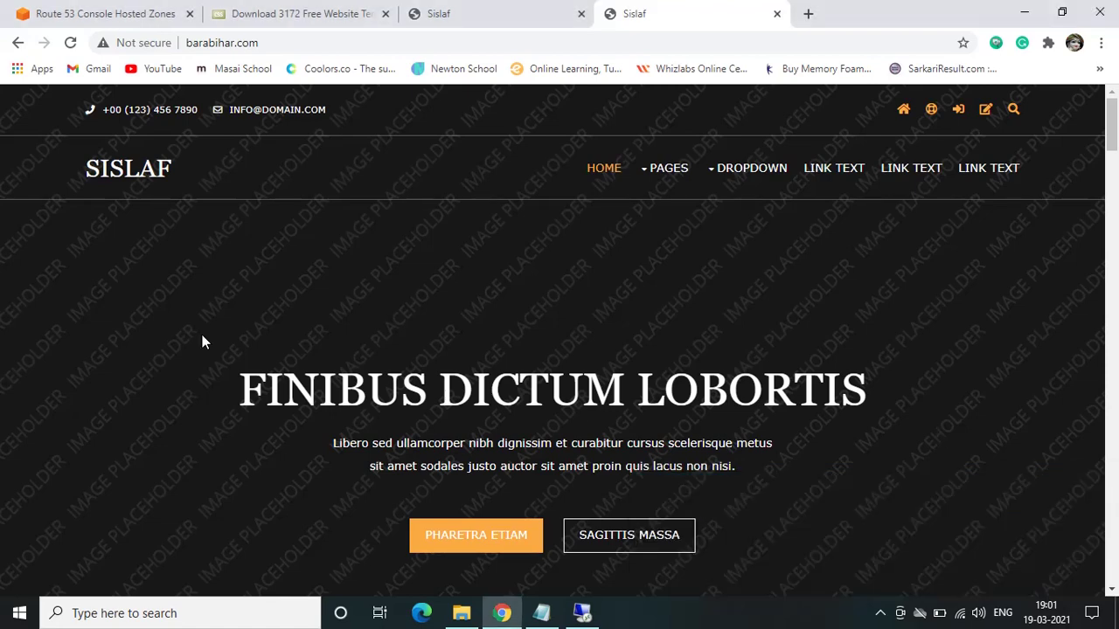
{"action": "left_click", "coordinate": [79, 17]}
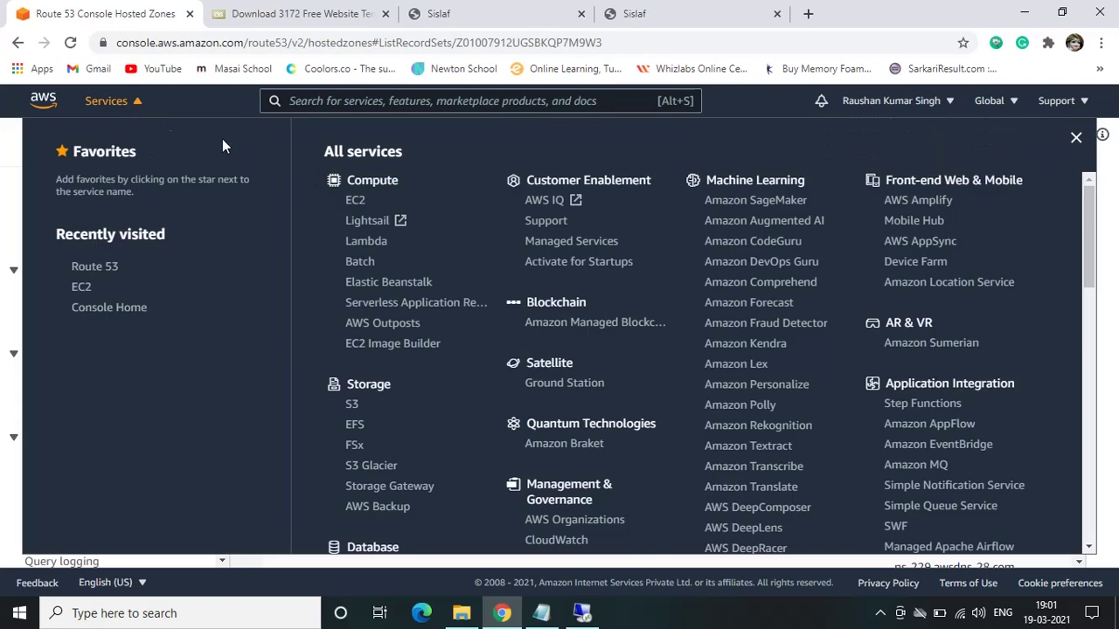
- Search the console for acm and open Certificate Manager in the Mumbai region
{"action": "left_click", "coordinate": [317, 101]}
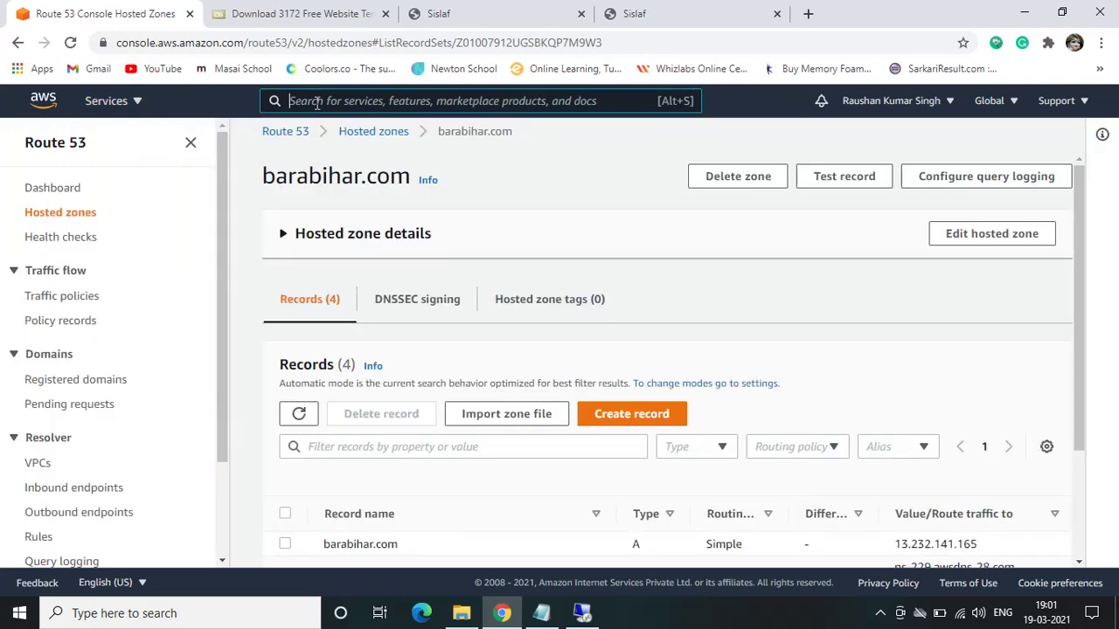
{"action": "type", "text": "acm"}
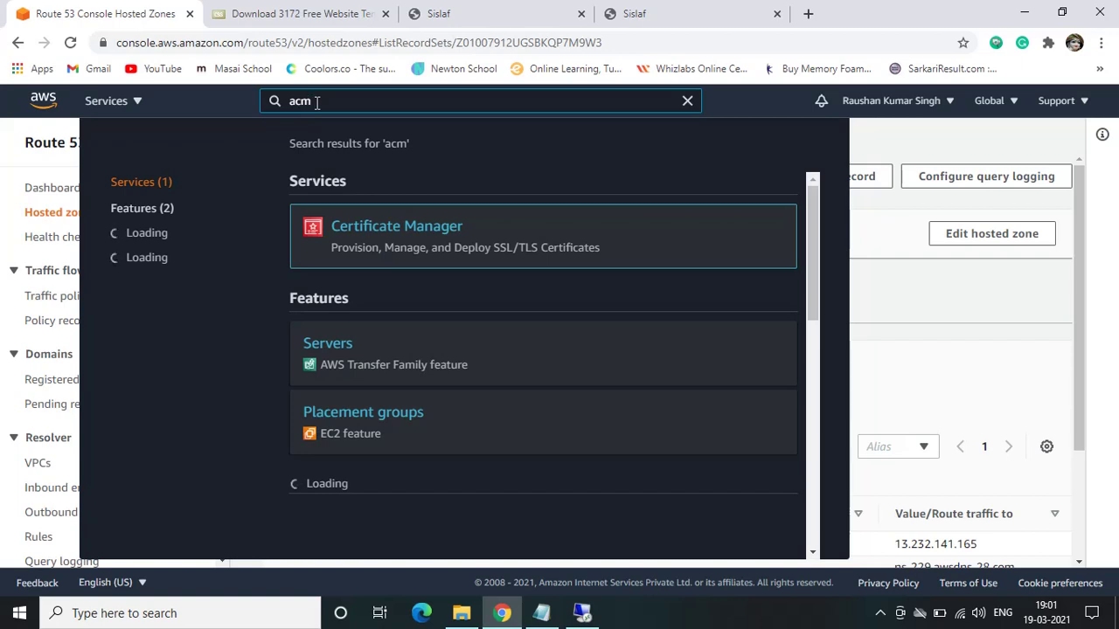
{"action": "left_click", "coordinate": [408, 226]}
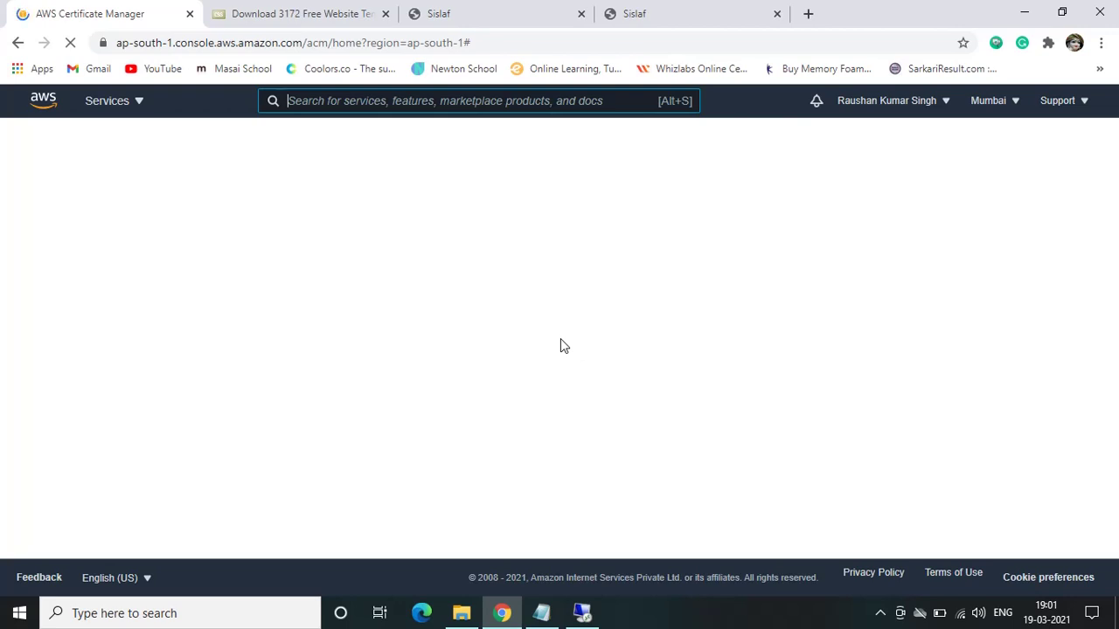
{"action": "left_click", "coordinate": [878, 611]}
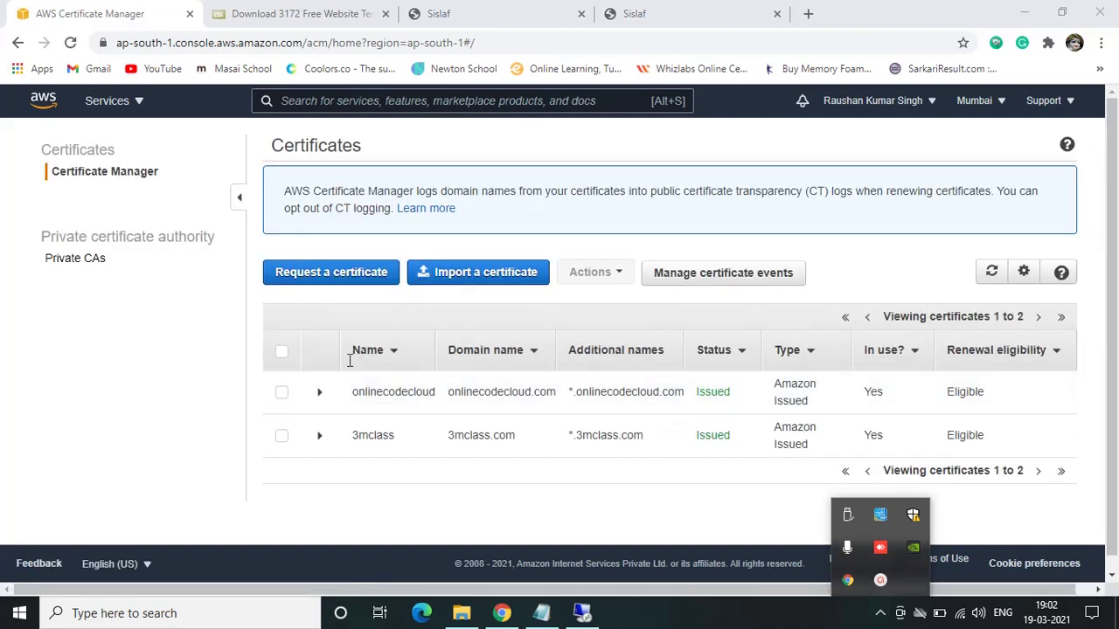
- Request a public certificate for *.barabihar.com and barabihar.com, moving on to DNS validation
{"action": "left_click", "coordinate": [332, 276]}
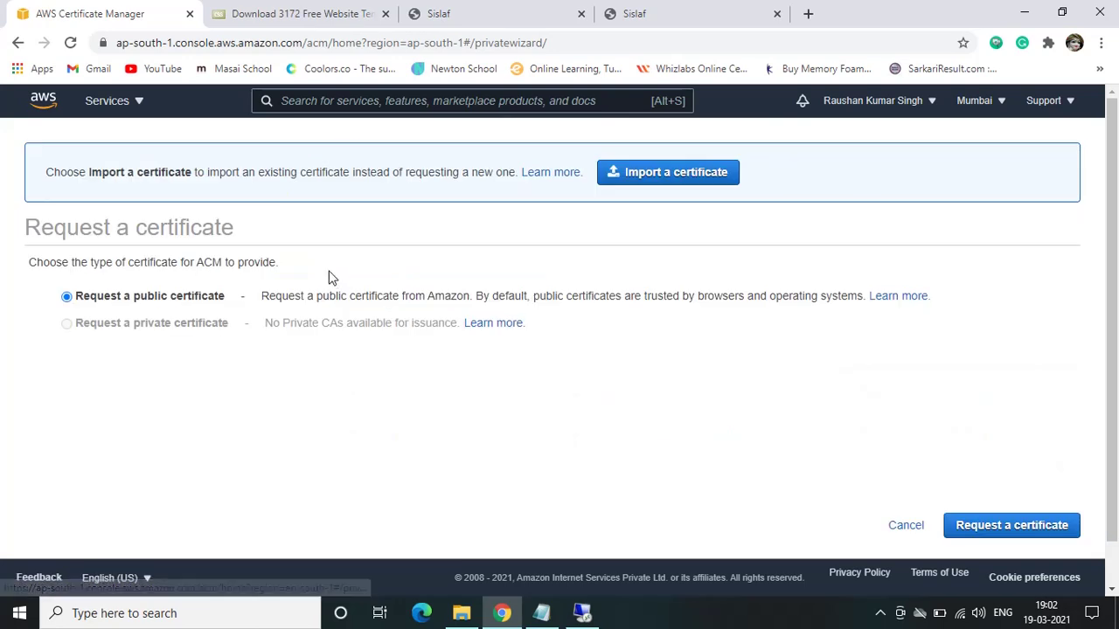
{"action": "left_click", "coordinate": [1010, 527]}
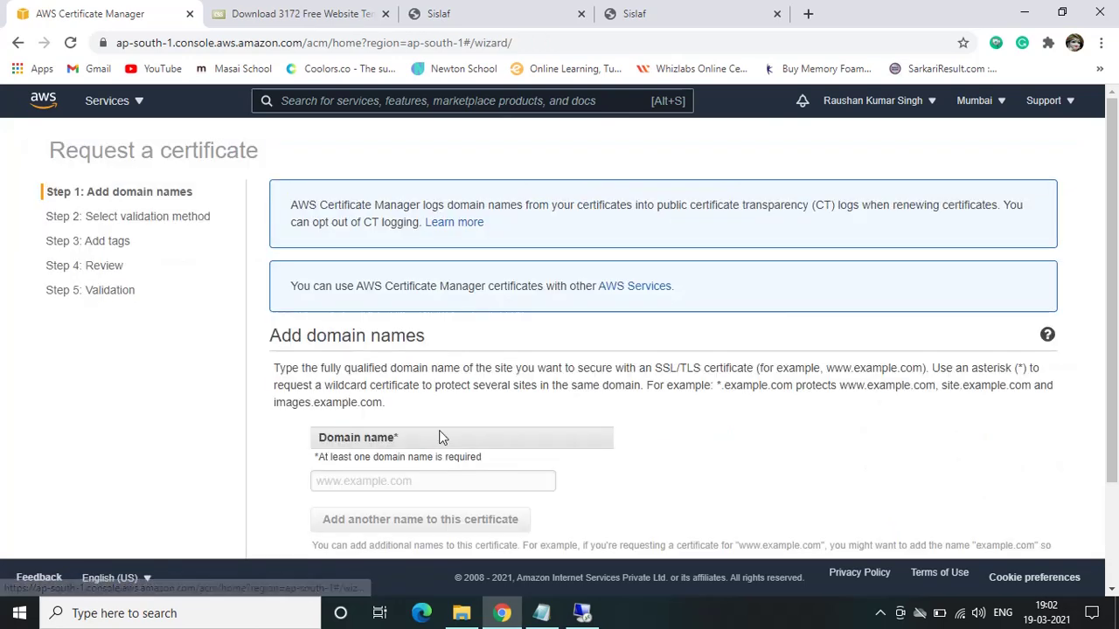
{"action": "scroll", "coordinate": [432, 428], "scroll_direction": "down", "scroll_amount": 3}
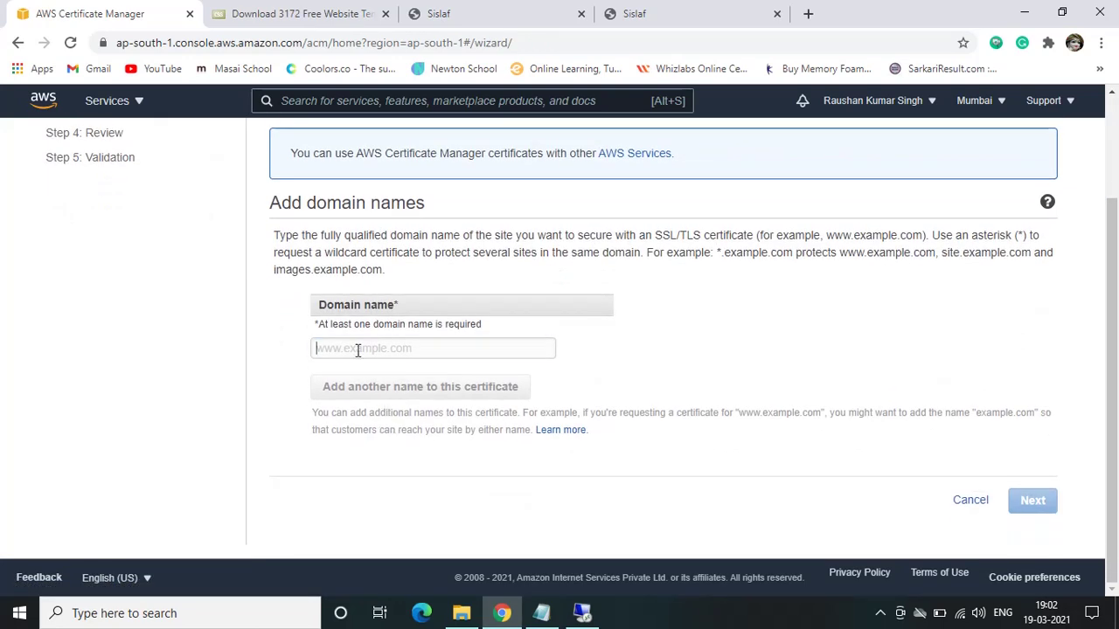
{"action": "left_click", "coordinate": [358, 351]}
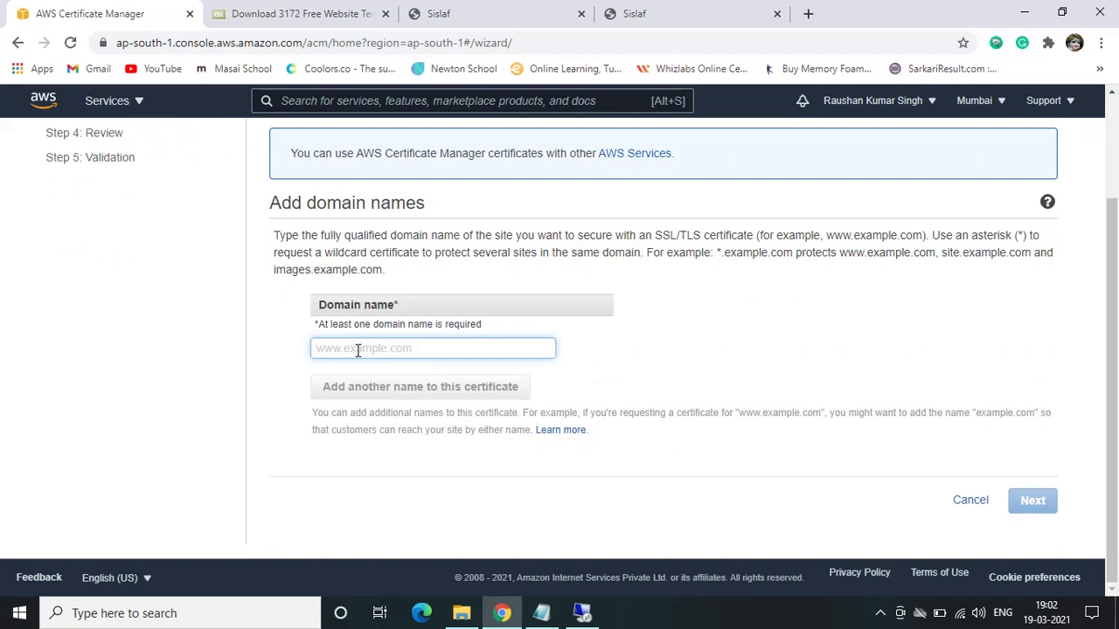
{"action": "type", "text": "*.barabihar.com"}
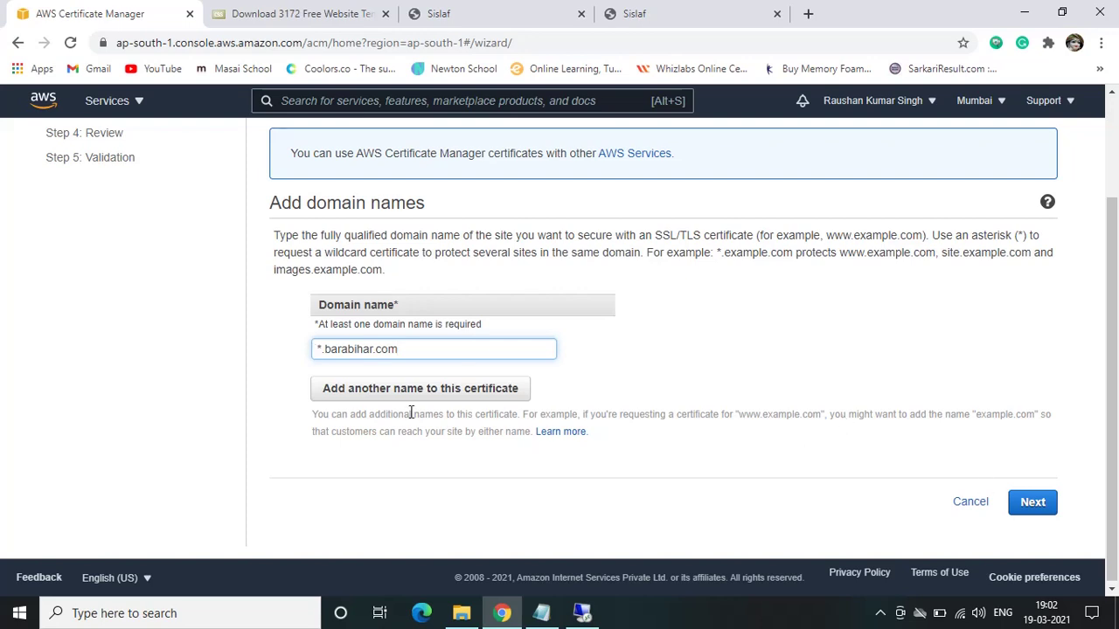
{"action": "left_click", "coordinate": [392, 395]}
{"action": "left_click", "coordinate": [348, 381]}
{"action": "type", "text": "barabihar"}
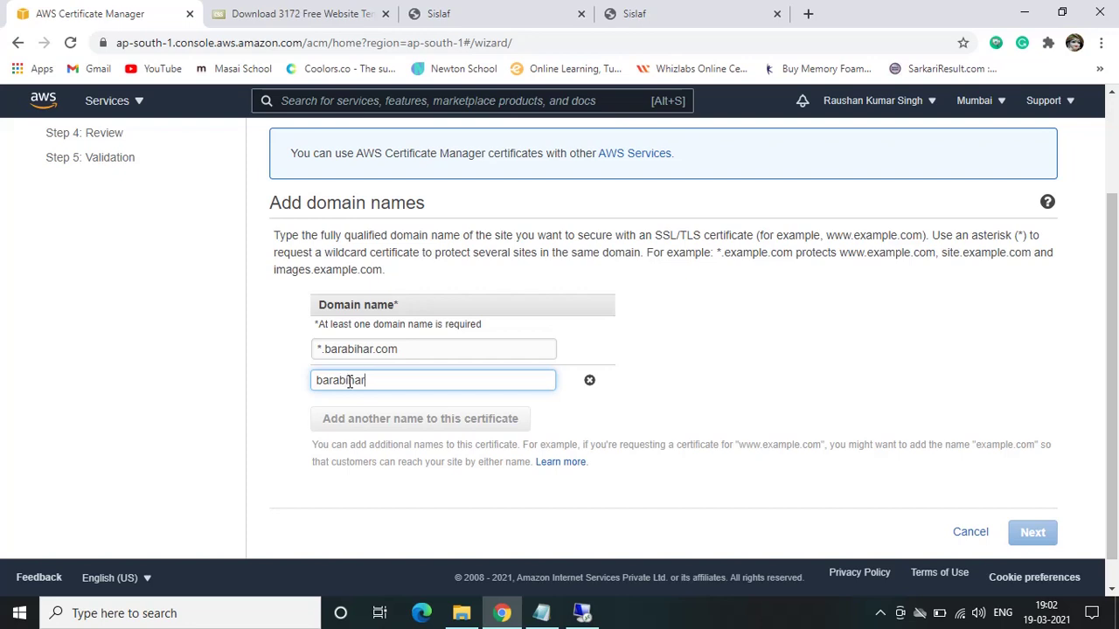
{"action": "type", "text": ".com"}
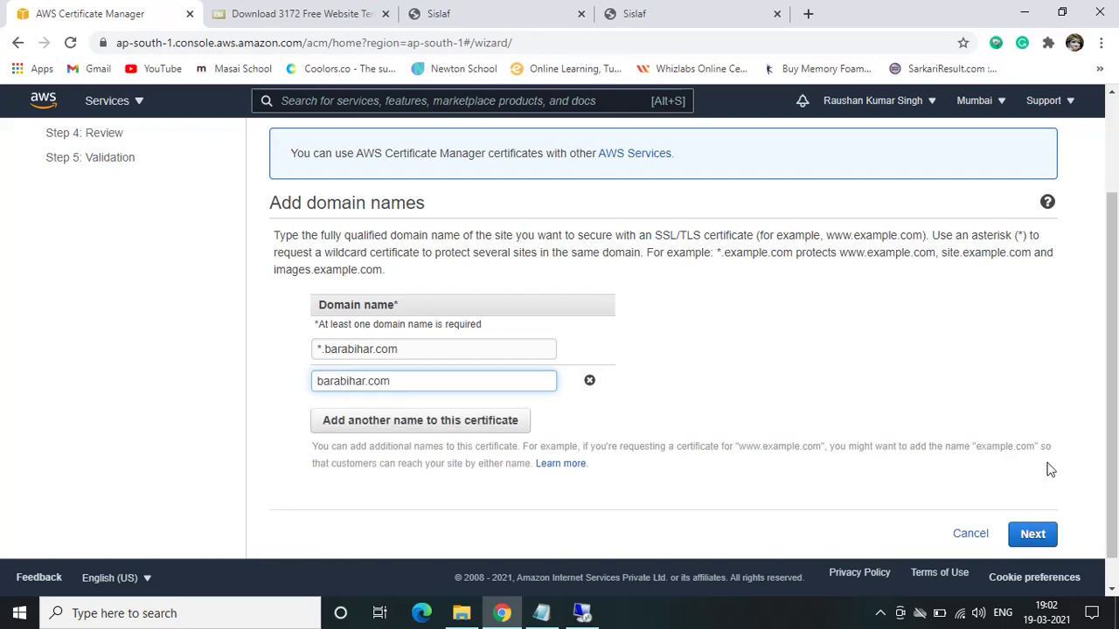
{"action": "left_click", "coordinate": [1032, 535]}
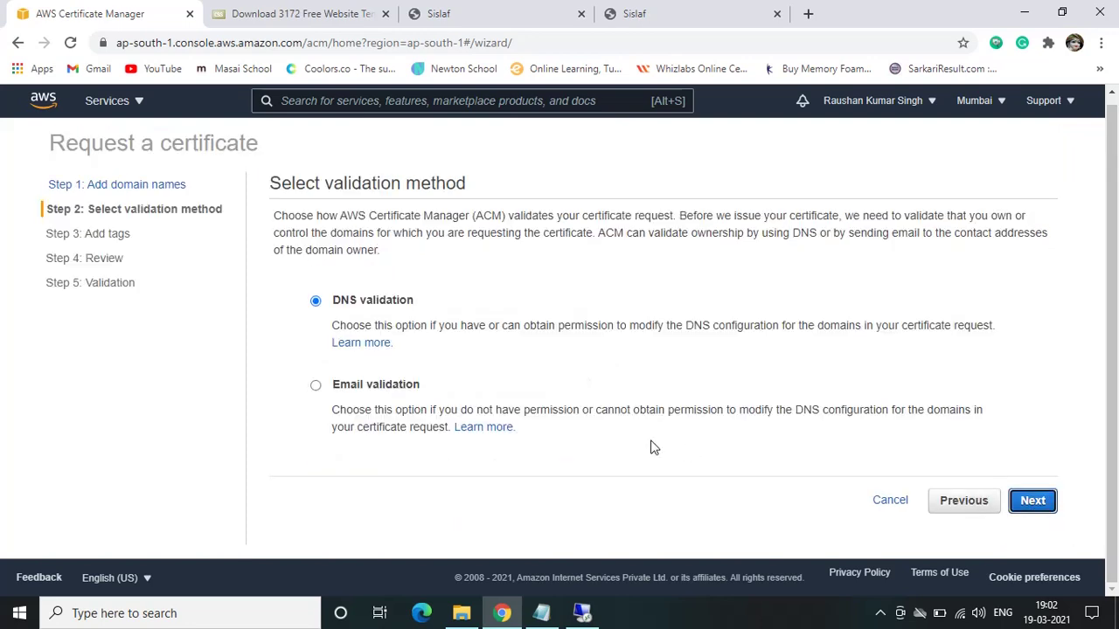
- Keep DNS validation, skip tags, and confirm the certificate request
{"action": "left_click", "coordinate": [1032, 500]}
{"action": "left_click", "coordinate": [1037, 408]}
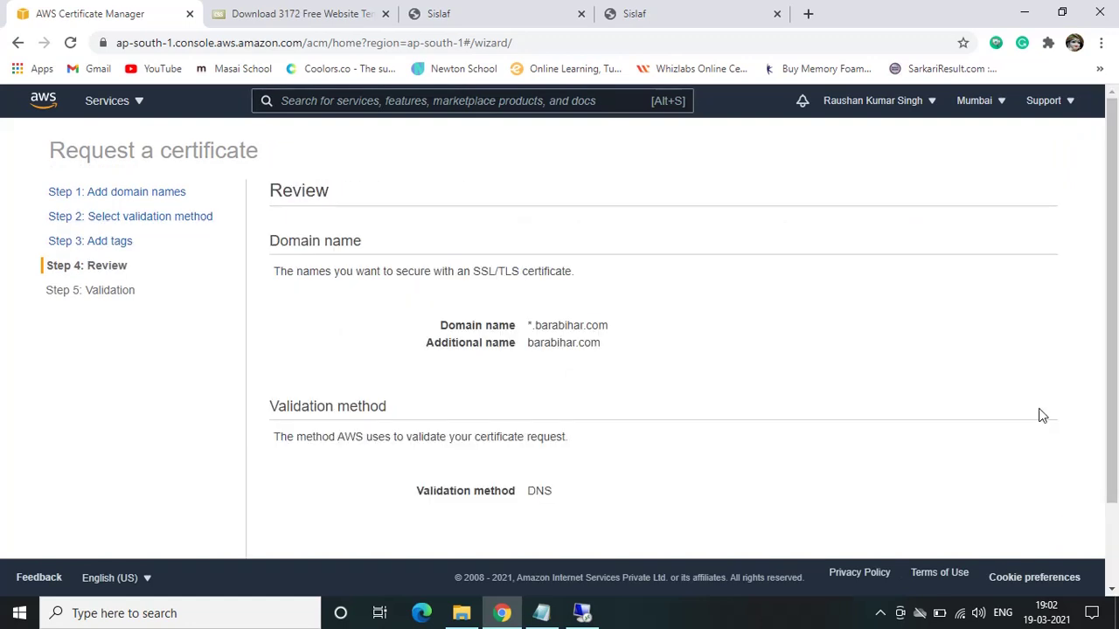
{"action": "scroll", "coordinate": [556, 439], "scroll_direction": "down", "scroll_amount": 2}
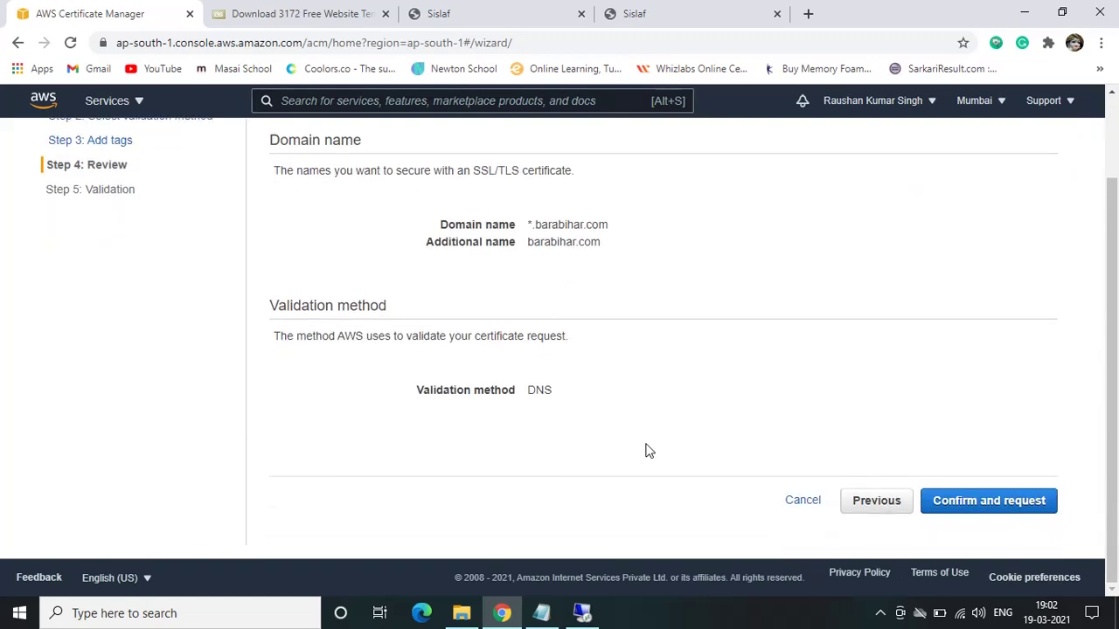
{"action": "left_click", "coordinate": [989, 506]}
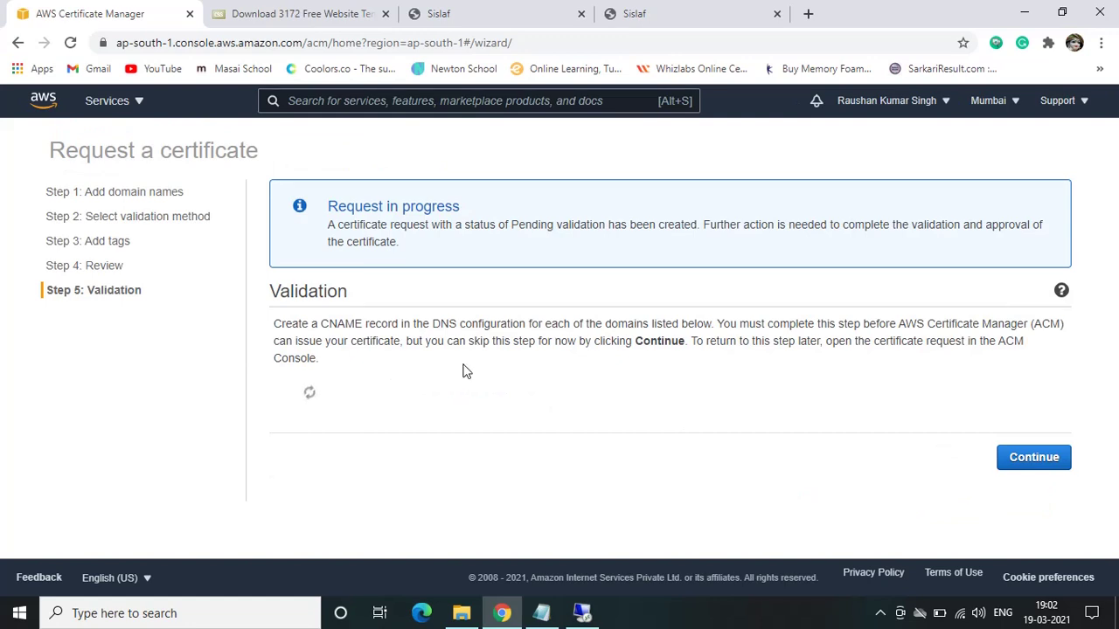
- Create the *.barabihar.com validation CNAME record in Route 53
{"action": "scroll", "coordinate": [465, 371], "scroll_direction": "down", "scroll_amount": 1}
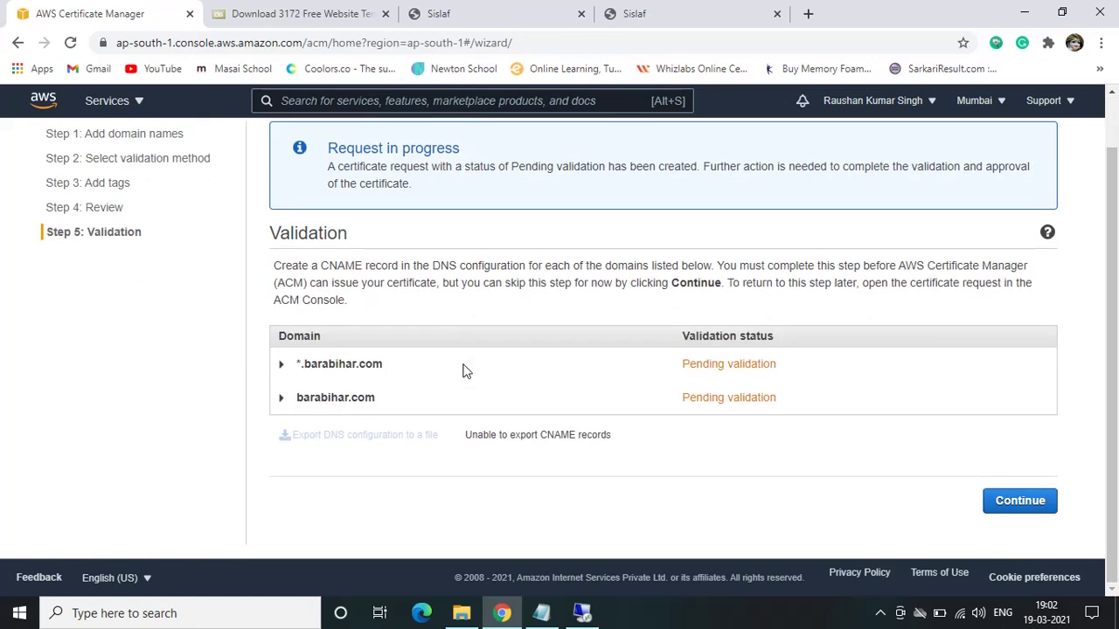
{"action": "left_click", "coordinate": [282, 368]}
{"action": "scroll", "coordinate": [349, 393], "scroll_direction": "down", "scroll_amount": 2}
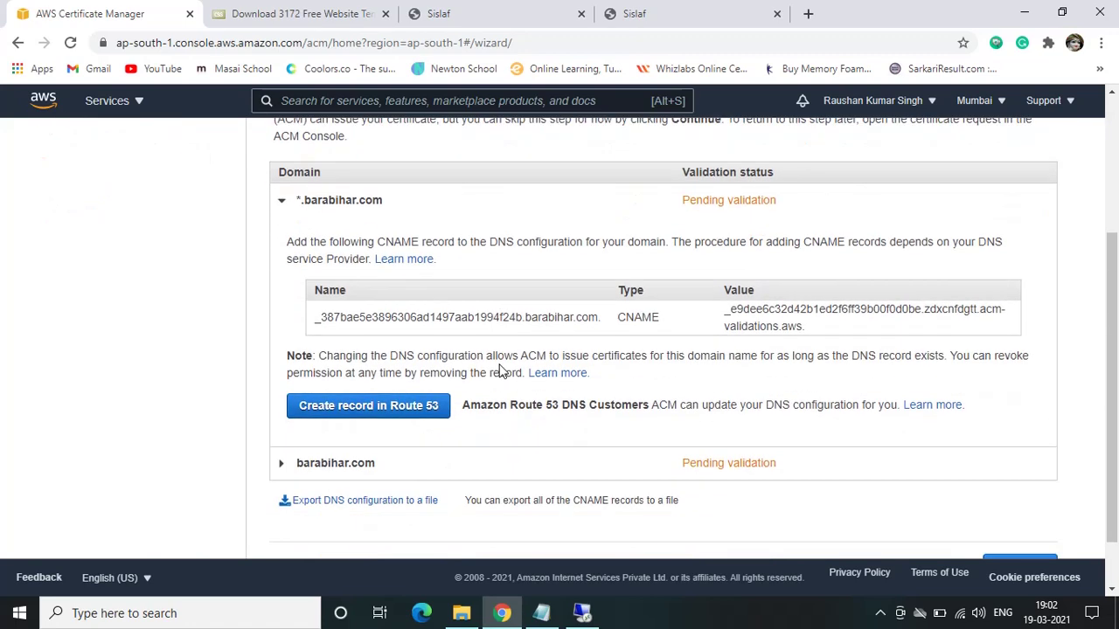
{"action": "left_click", "coordinate": [356, 409]}
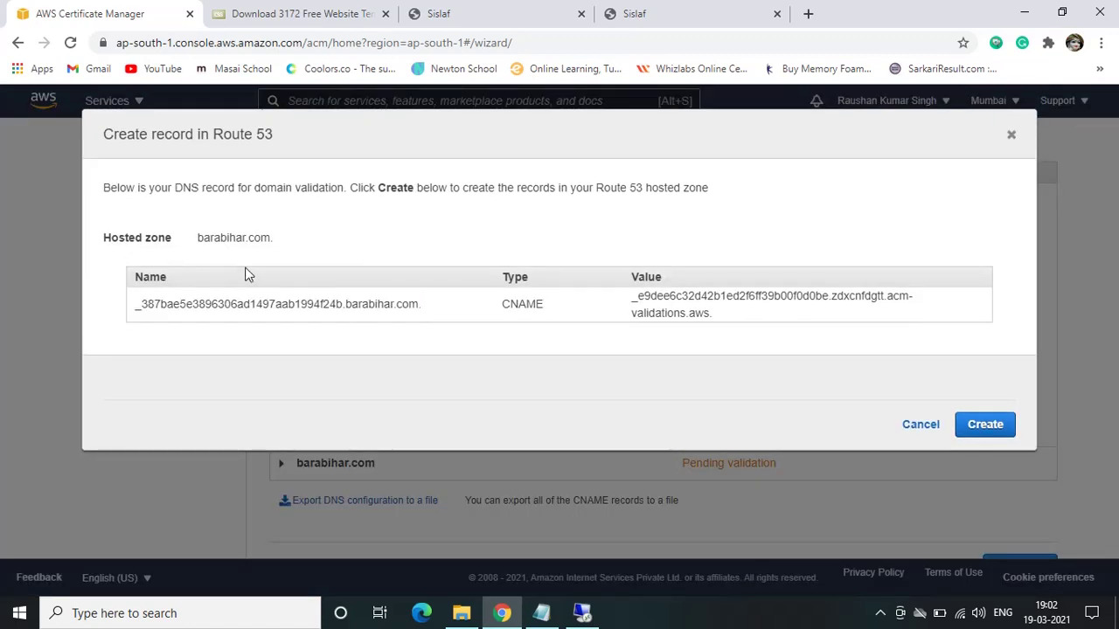
{"action": "left_click", "coordinate": [985, 425]}
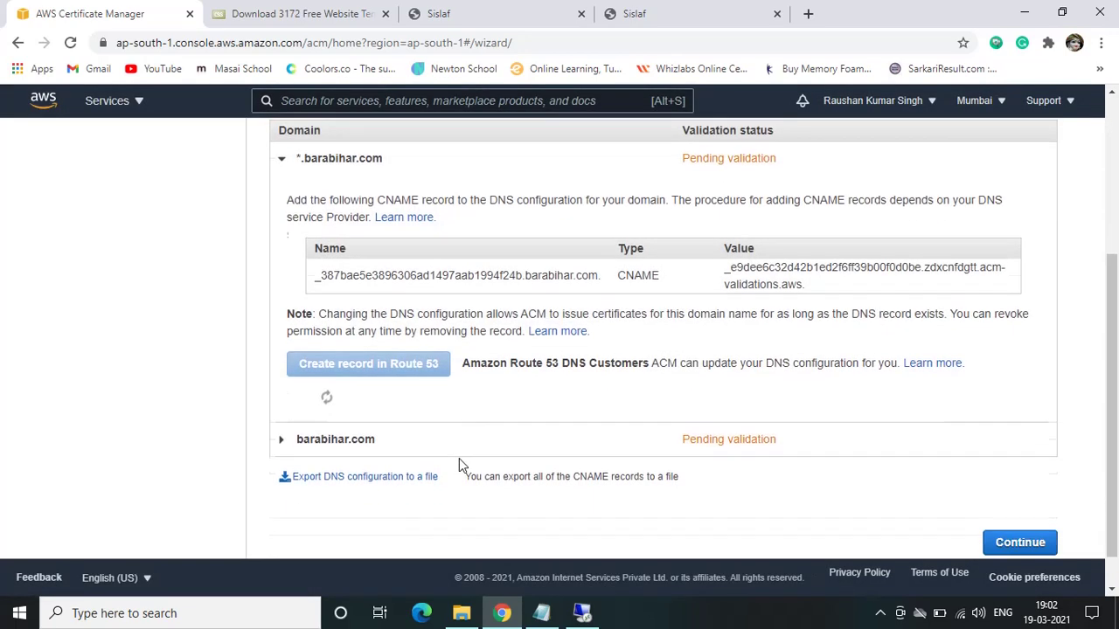
- Create the barabihar.com validation CNAME record in Route 53 and finish the request
{"action": "scroll", "coordinate": [367, 453], "scroll_direction": "down", "scroll_amount": 1}
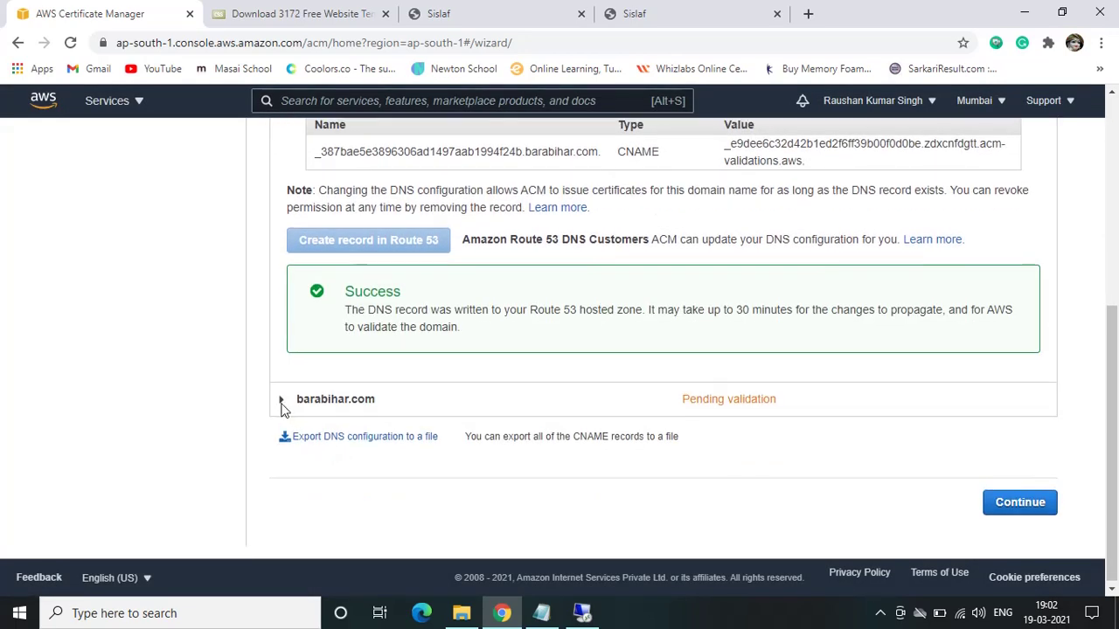
{"action": "left_click", "coordinate": [280, 398]}
{"action": "scroll", "coordinate": [426, 435], "scroll_direction": "down", "scroll_amount": 3}
{"action": "left_click", "coordinate": [351, 373]}
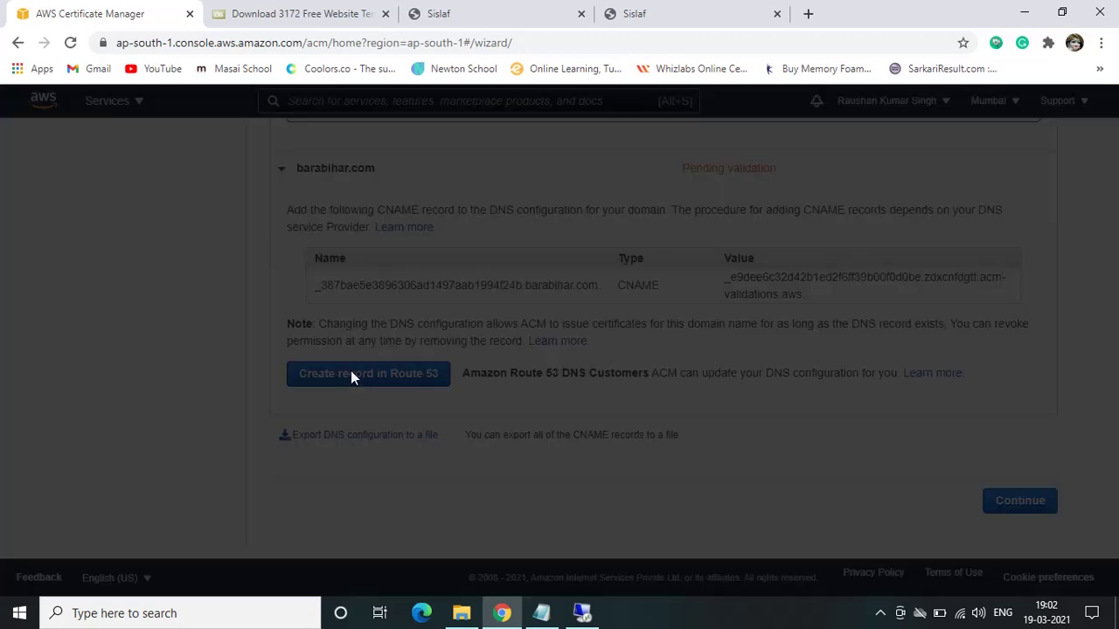
{"action": "left_click", "coordinate": [985, 425]}
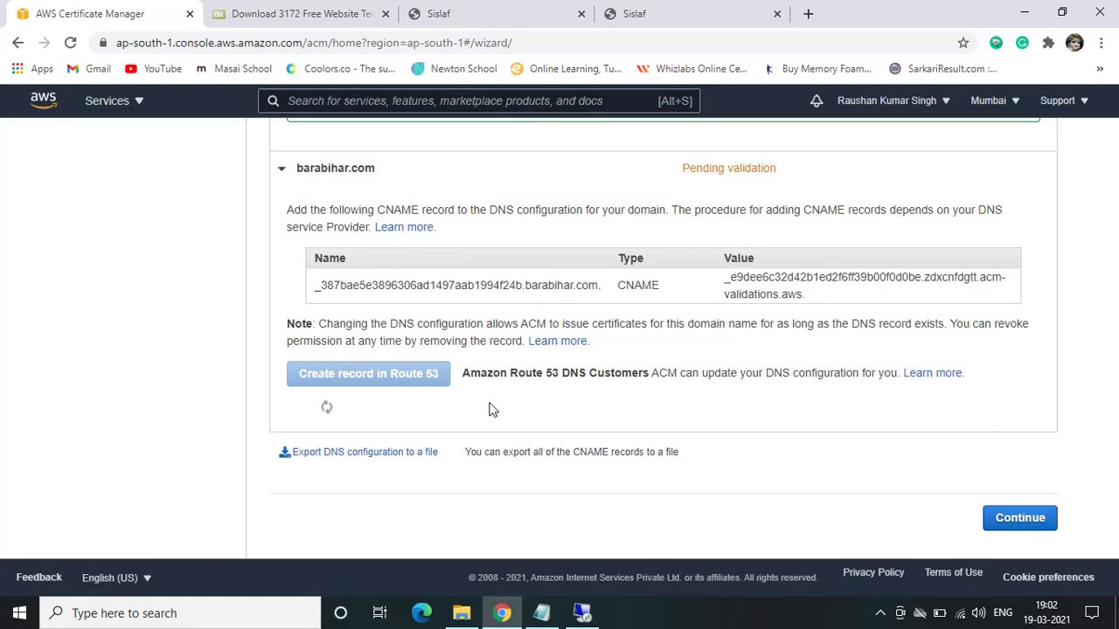
{"action": "scroll", "coordinate": [854, 413], "scroll_direction": "down", "scroll_amount": 2}
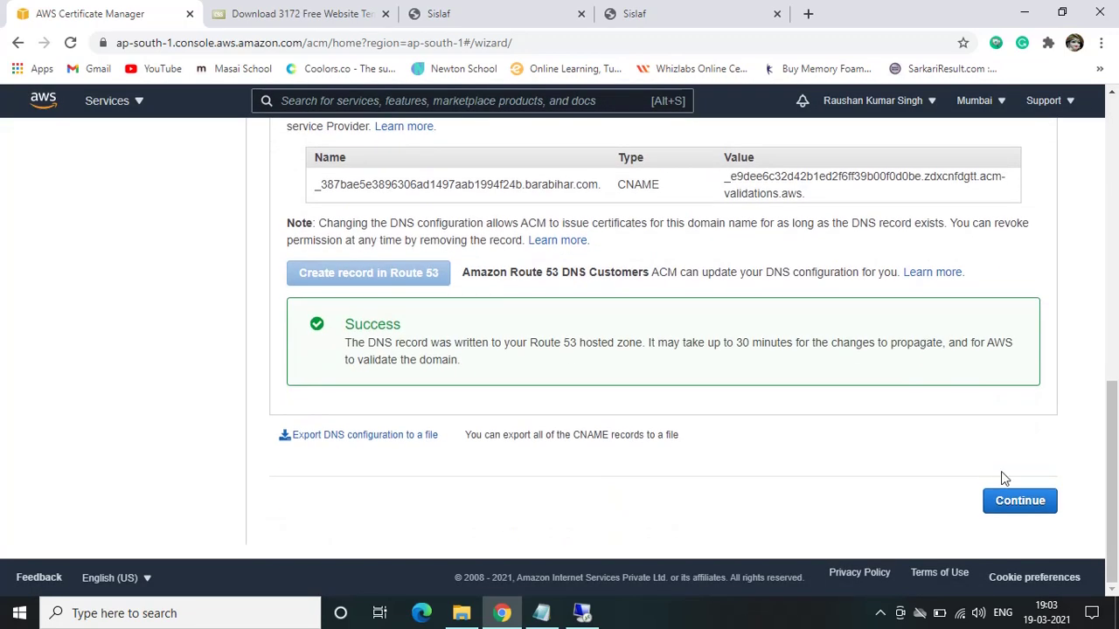
{"action": "left_click", "coordinate": [1007, 500]}
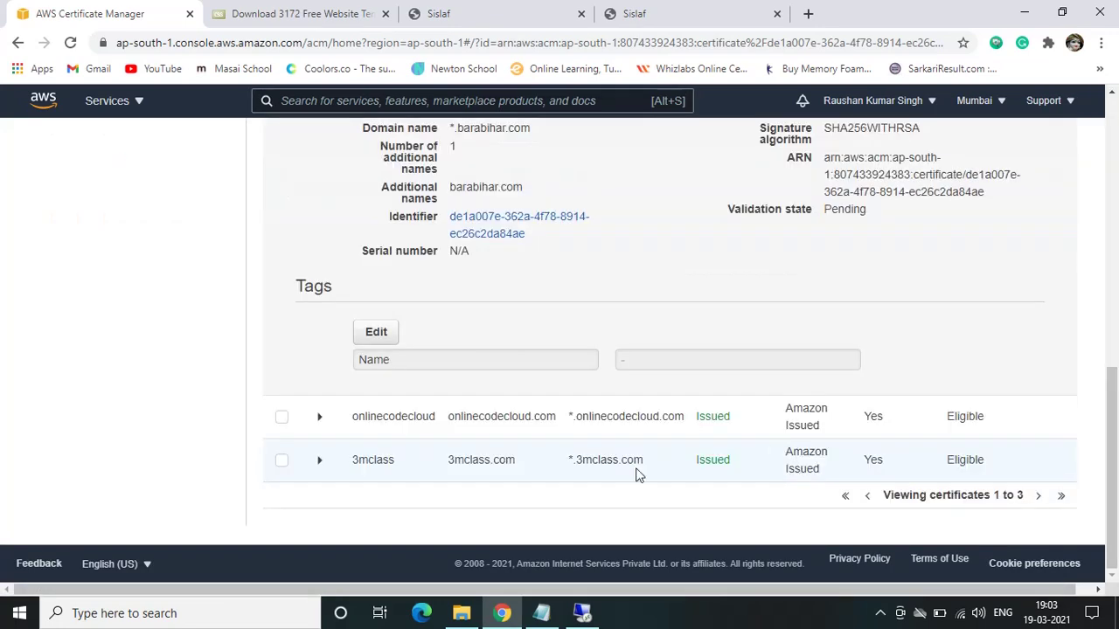
- Refresh the certificate list to check validation, then go to the EC2 console
{"action": "scroll", "coordinate": [848, 454], "scroll_direction": "up", "scroll_amount": 10}
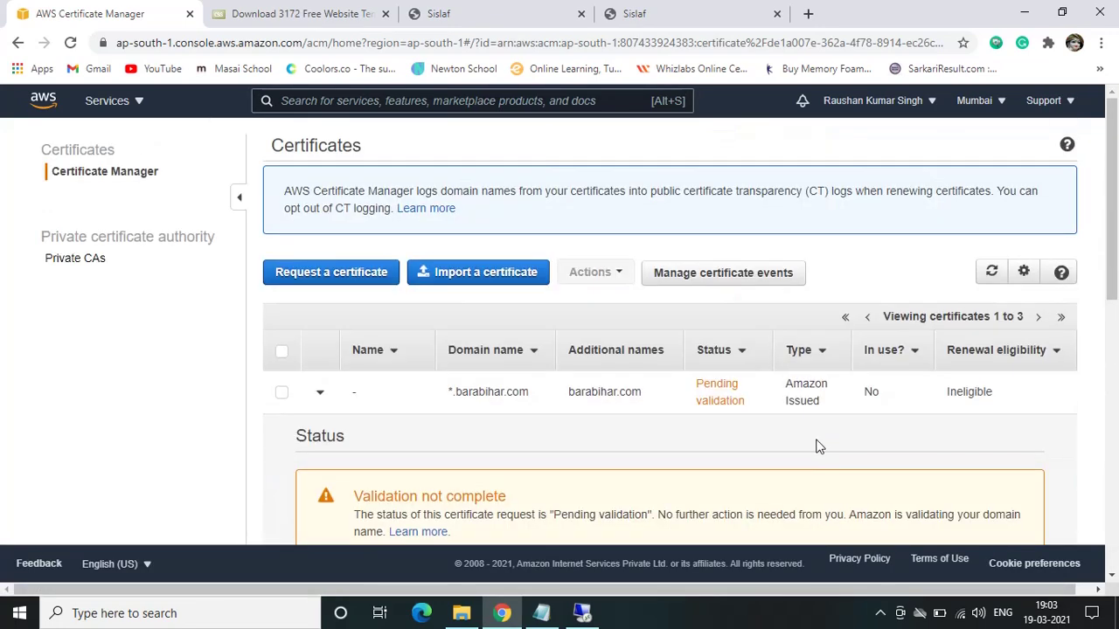
{"action": "left_click", "coordinate": [991, 281]}
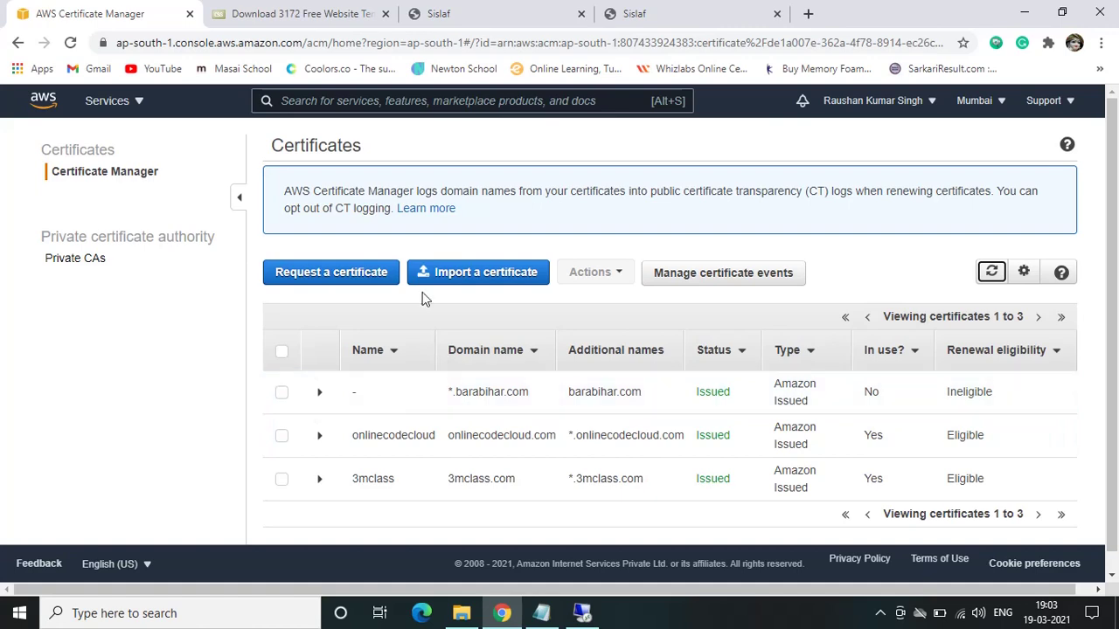
{"action": "left_click", "coordinate": [131, 114]}
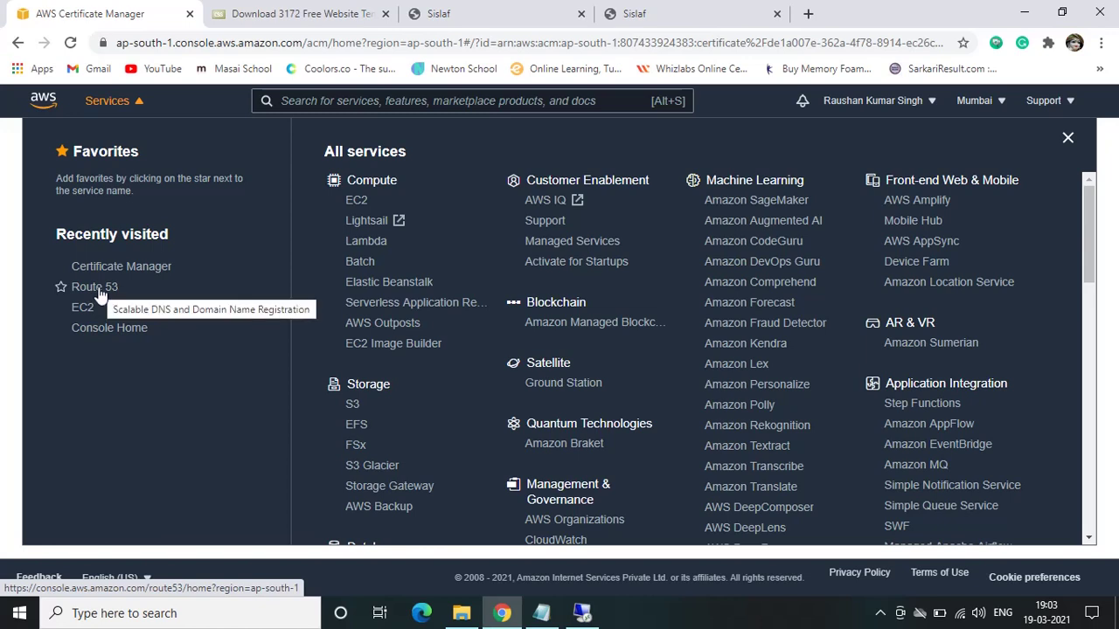
{"action": "left_click", "coordinate": [356, 201]}
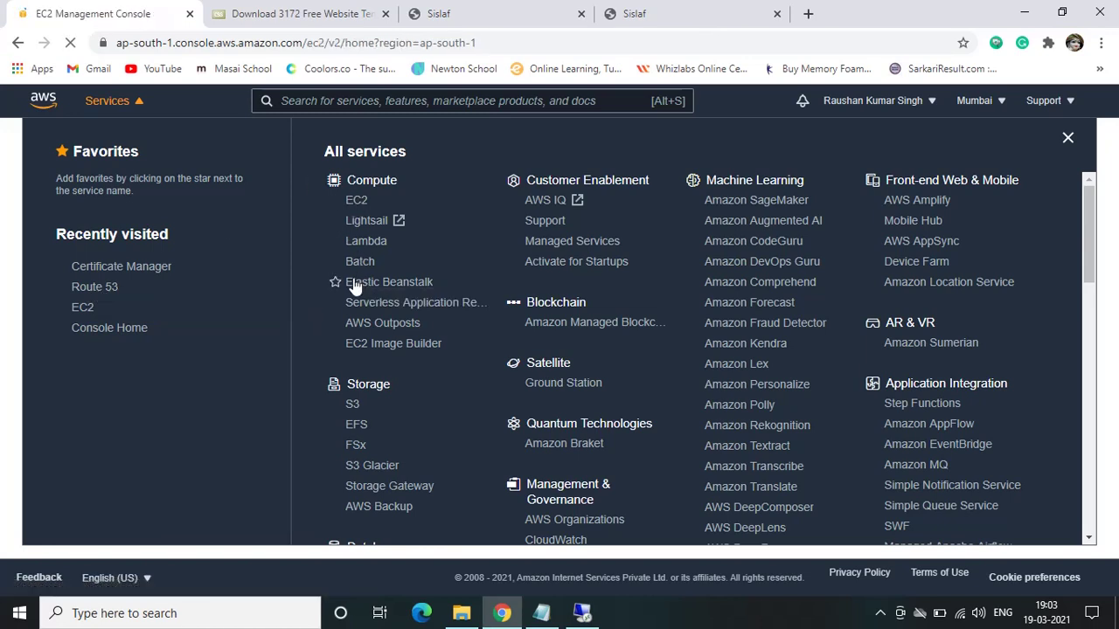
- Start creating a new load balancer from the Load Balancers list
{"action": "scroll", "coordinate": [95, 411], "scroll_direction": "down", "scroll_amount": 6}
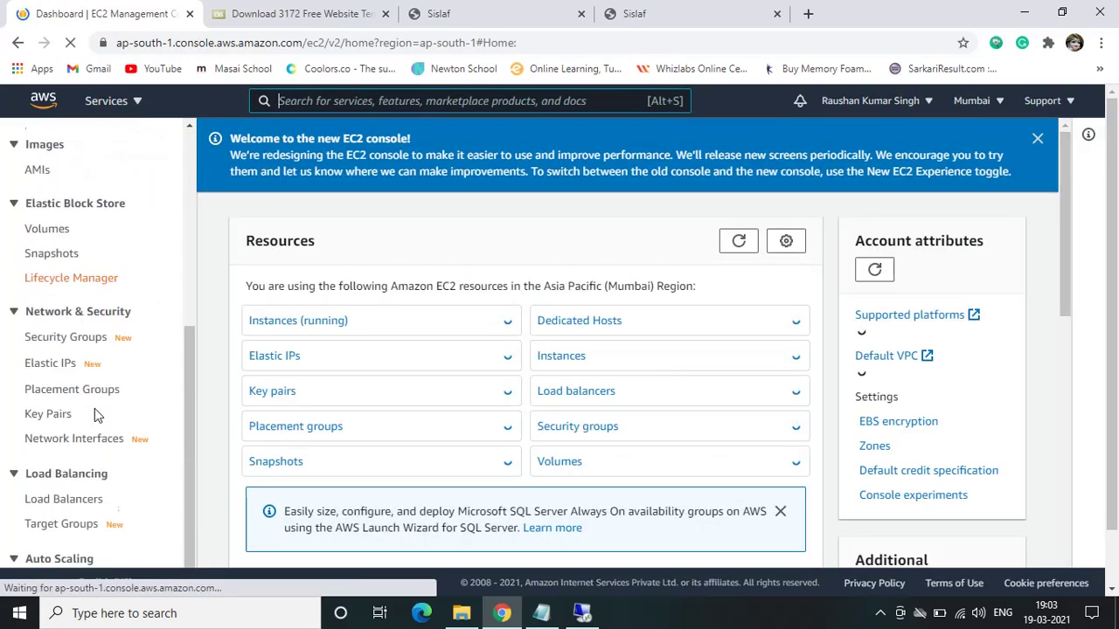
{"action": "left_click", "coordinate": [53, 386]}
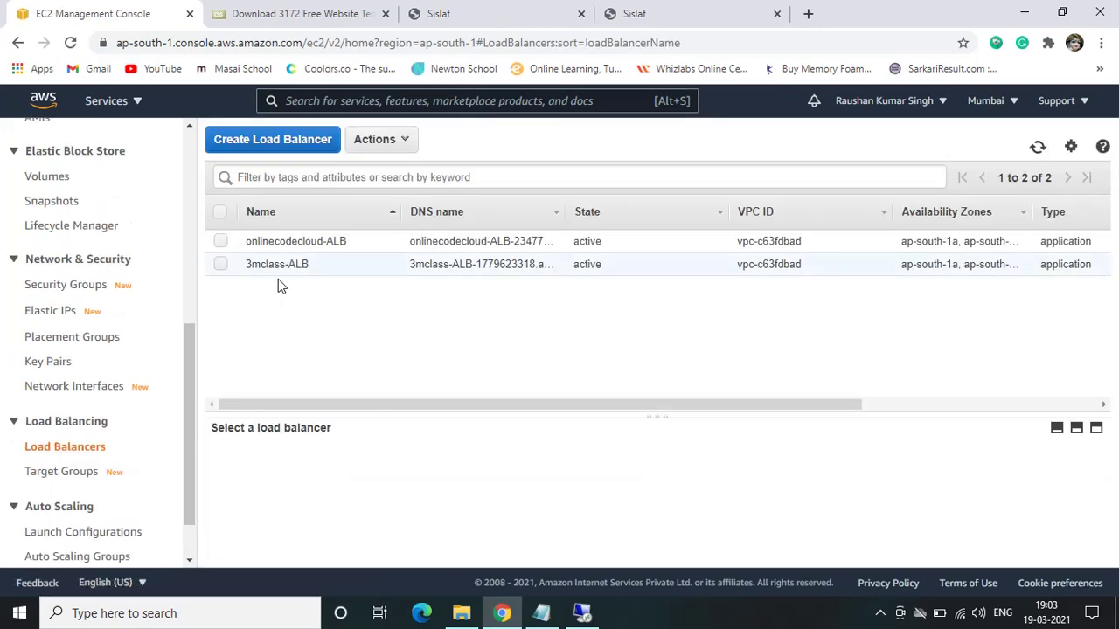
{"action": "left_click", "coordinate": [271, 149]}
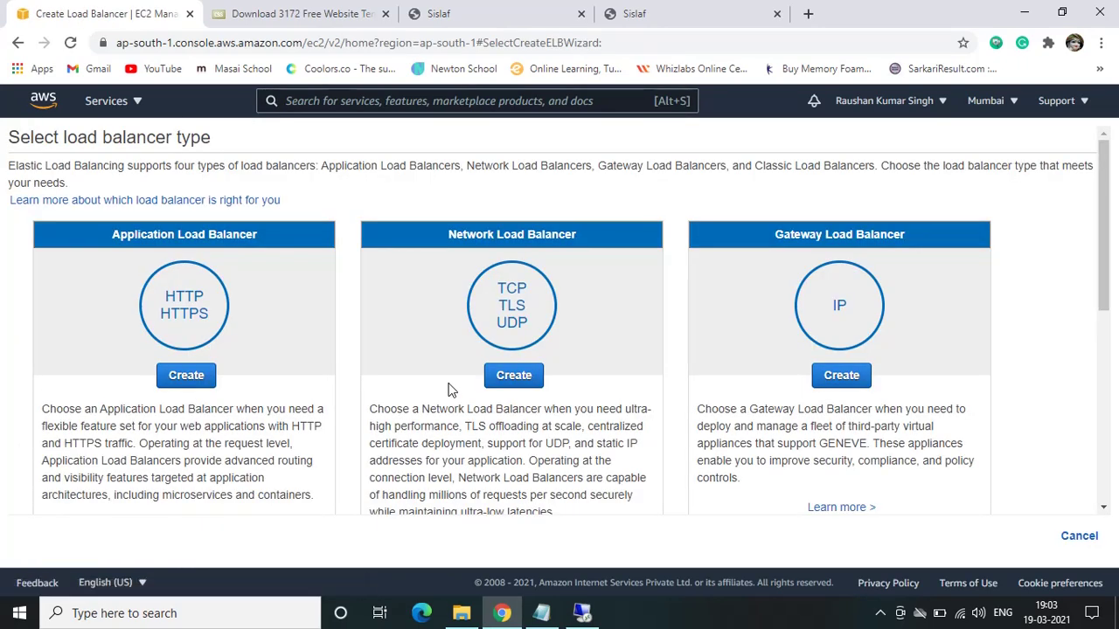
- Create an Application Load Balancer named barabihar-ALB with an added HTTPS 443 listener
{"action": "left_click", "coordinate": [183, 379]}
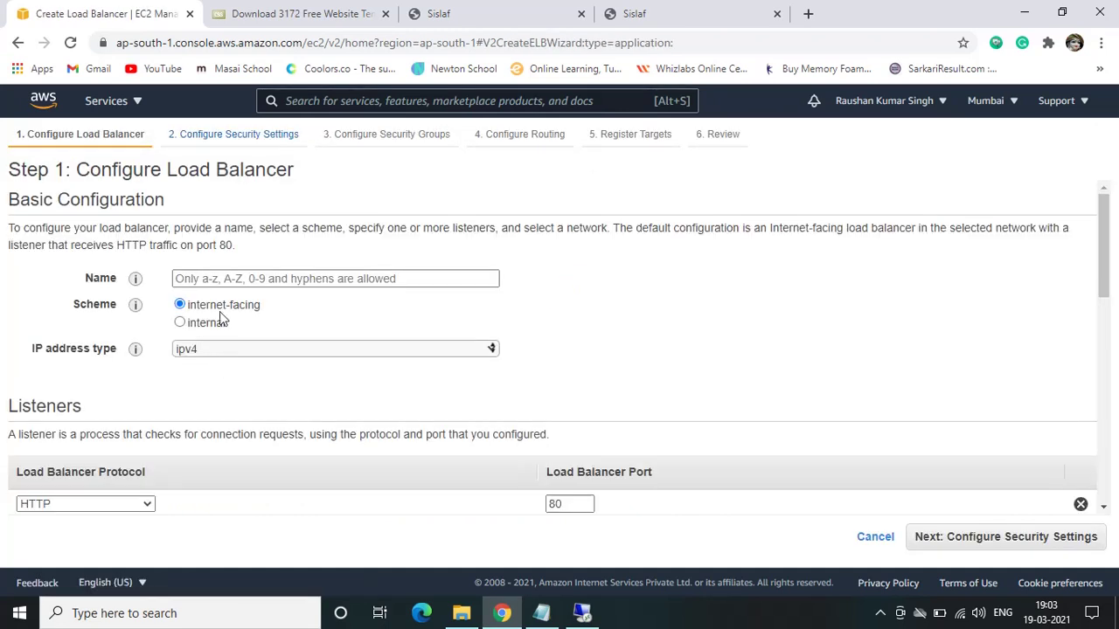
{"action": "left_click", "coordinate": [226, 278]}
{"action": "type", "text": "bara"}
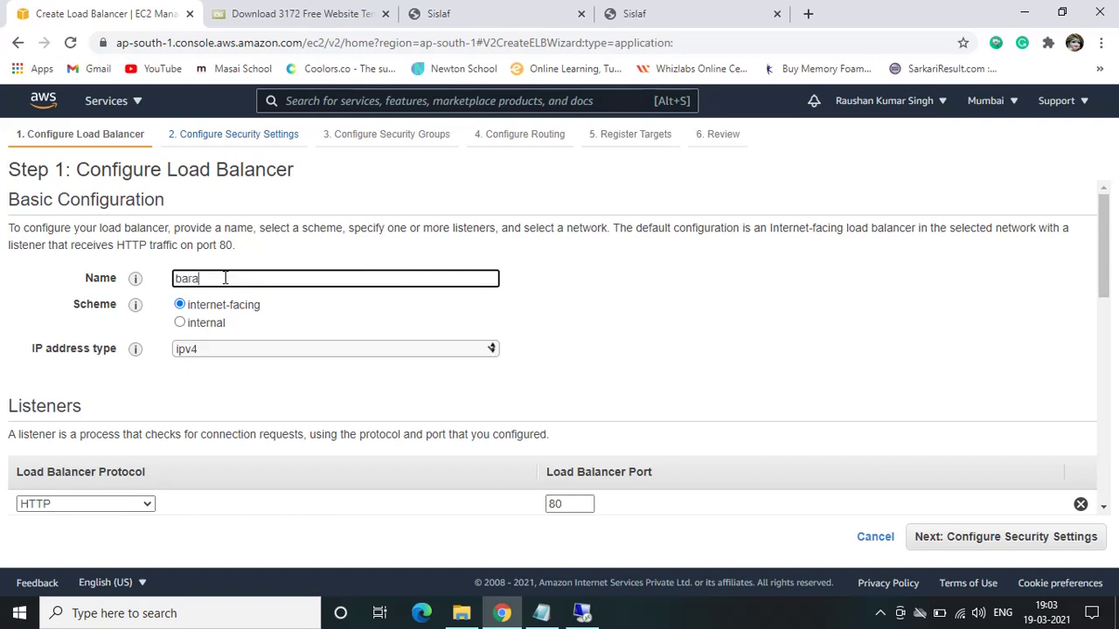
{"action": "type", "text": "biharALB"}
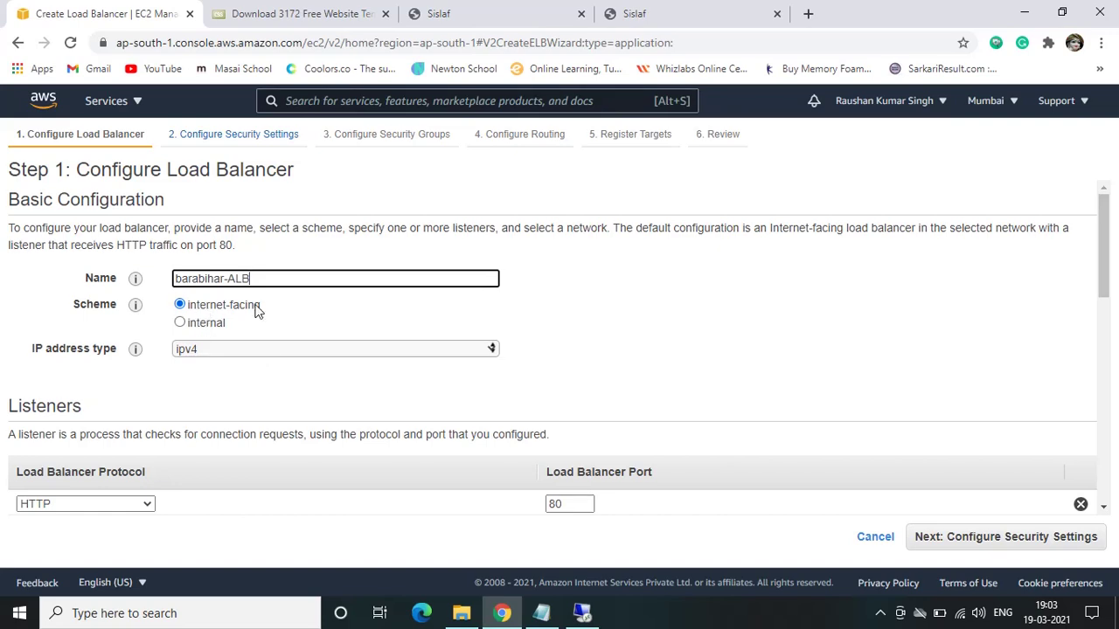
{"action": "scroll", "coordinate": [263, 354], "scroll_direction": "down", "scroll_amount": 3}
{"action": "left_click", "coordinate": [55, 300]}
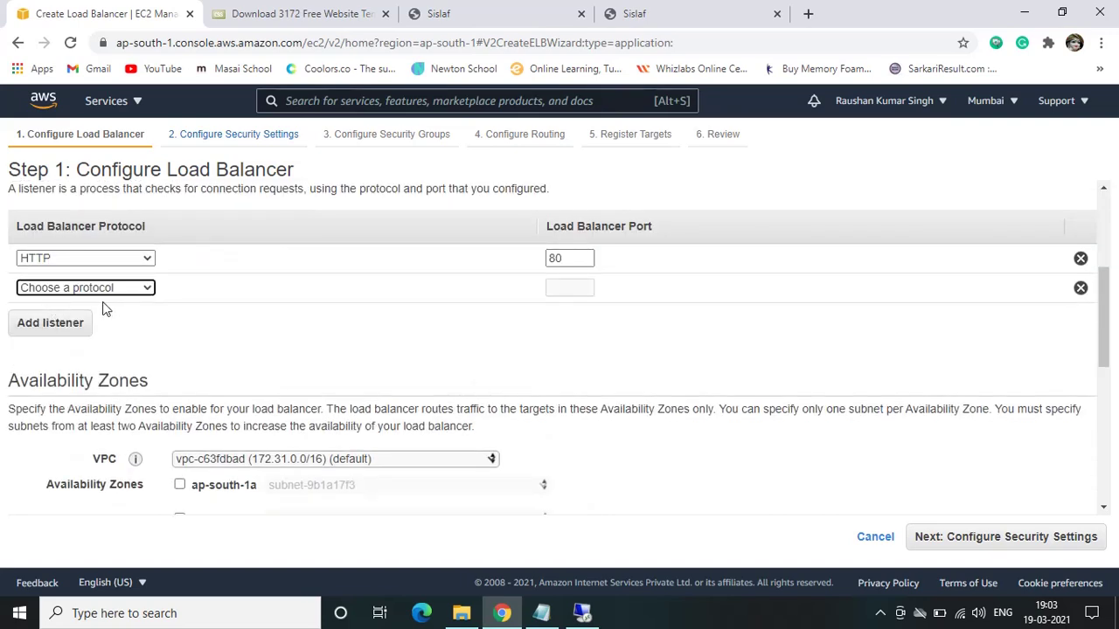
{"action": "left_click", "coordinate": [101, 290]}
{"action": "left_click", "coordinate": [87, 332]}
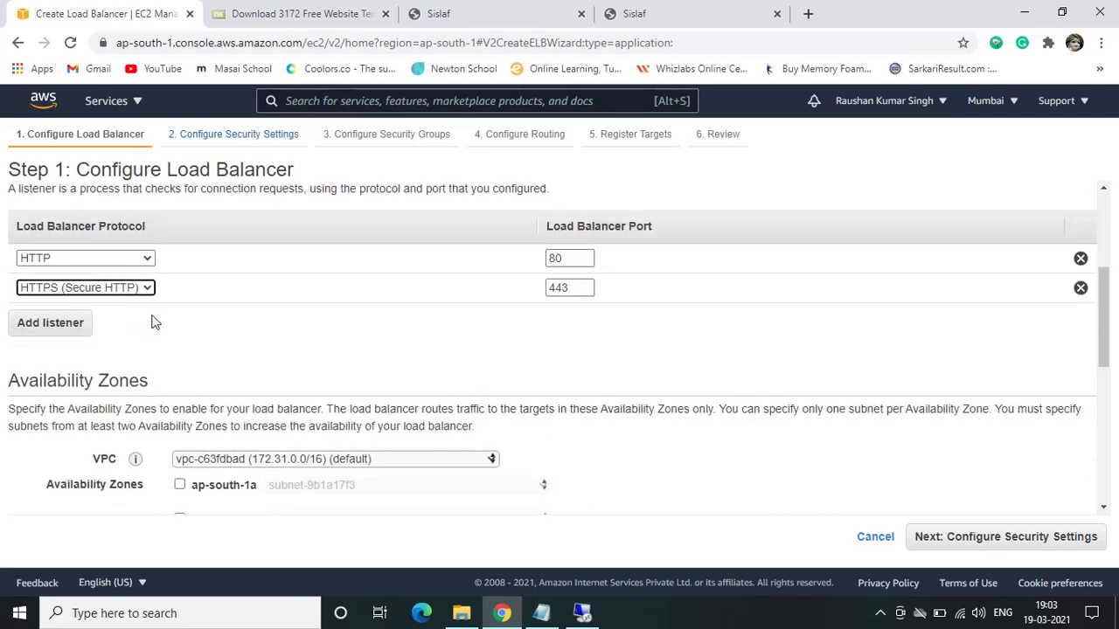
- Enable availability zones ap-south-1a, ap-south-1b and ap-south-1c
{"action": "scroll", "coordinate": [423, 422], "scroll_direction": "down", "scroll_amount": 2}
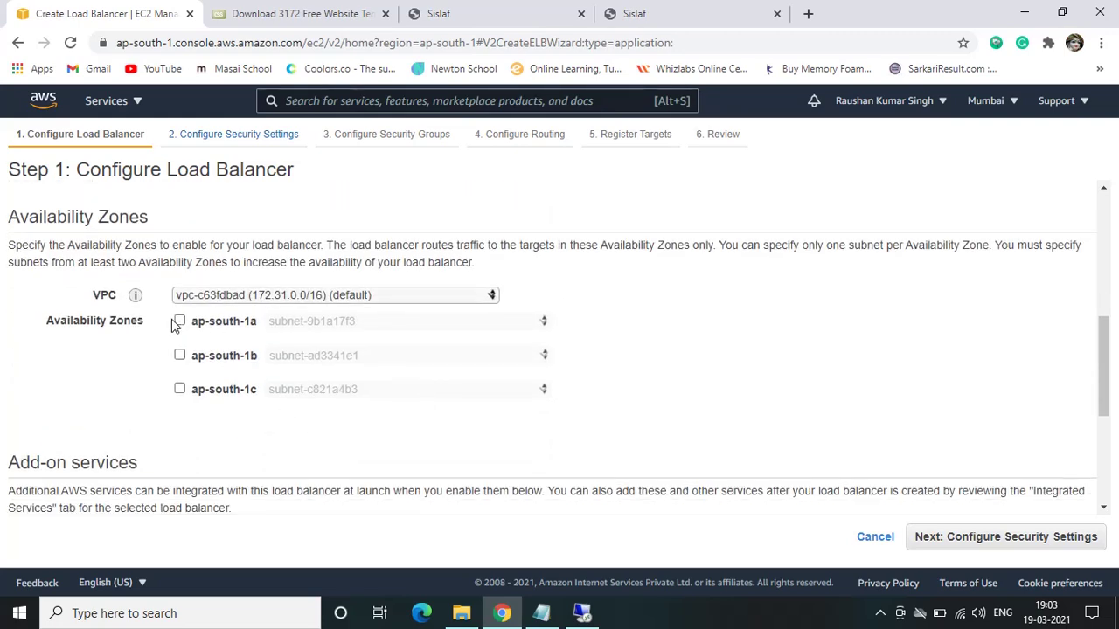
{"action": "left_click", "coordinate": [179, 321]}
{"action": "left_click", "coordinate": [179, 382]}
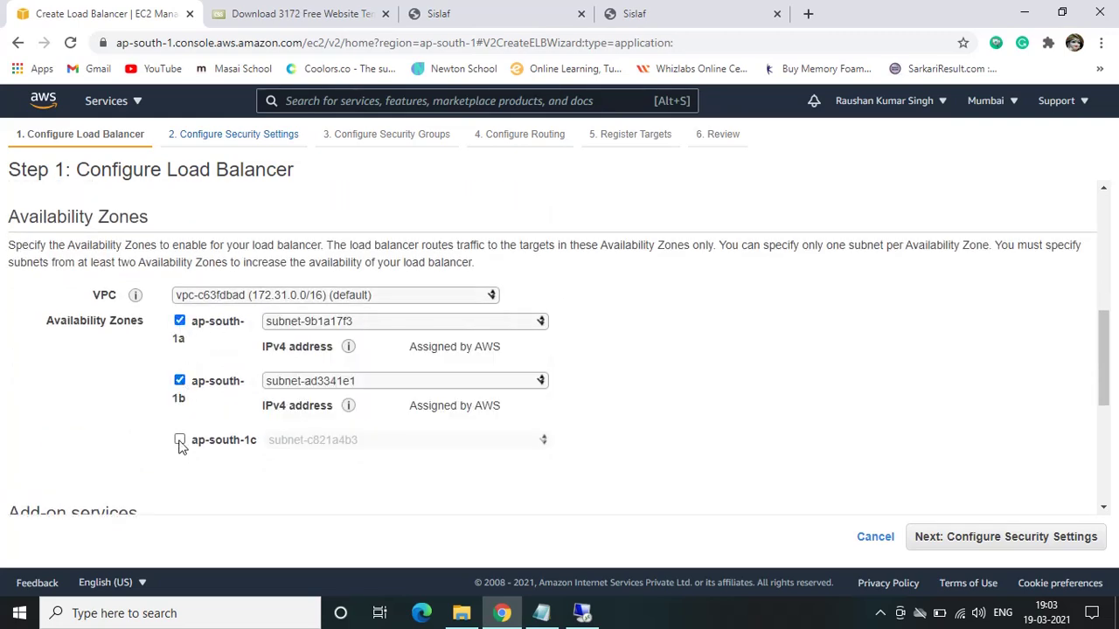
{"action": "left_click", "coordinate": [179, 440]}
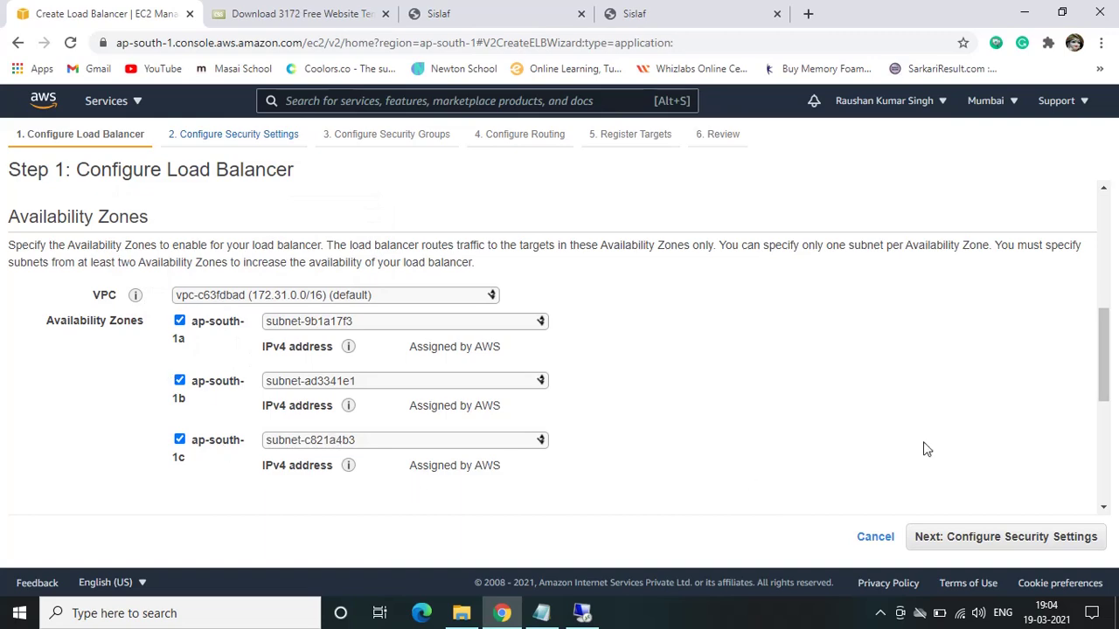
{"action": "scroll", "coordinate": [926, 449], "scroll_direction": "down", "scroll_amount": 5}
{"action": "left_click", "coordinate": [977, 542]}
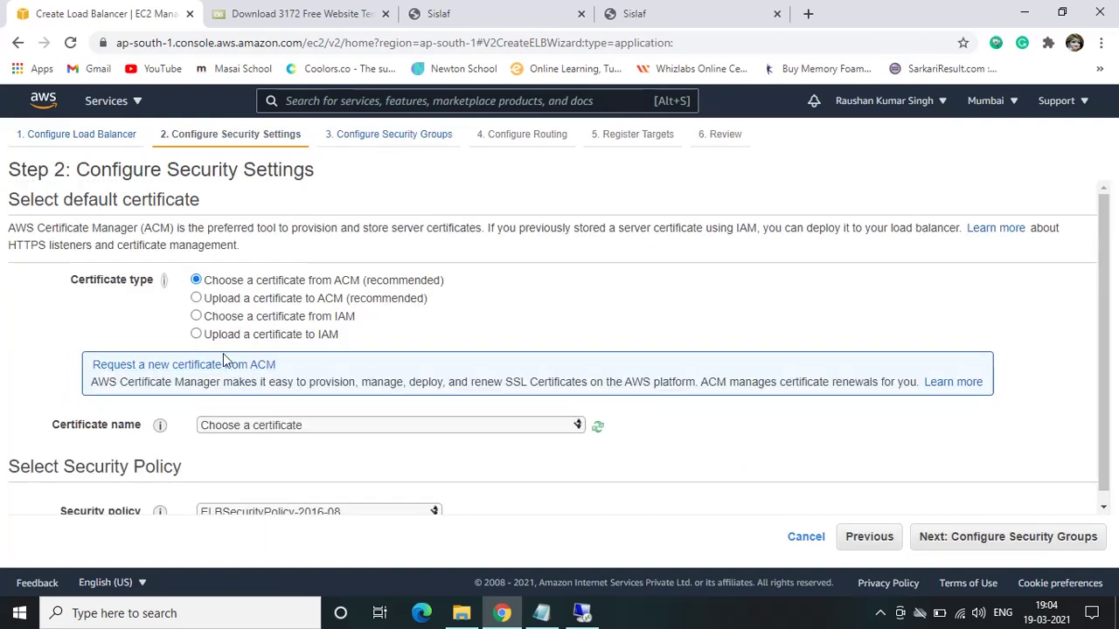
- Use the *.barabihar.com ACM certificate for the HTTPS listener
{"action": "left_click", "coordinate": [301, 425]}
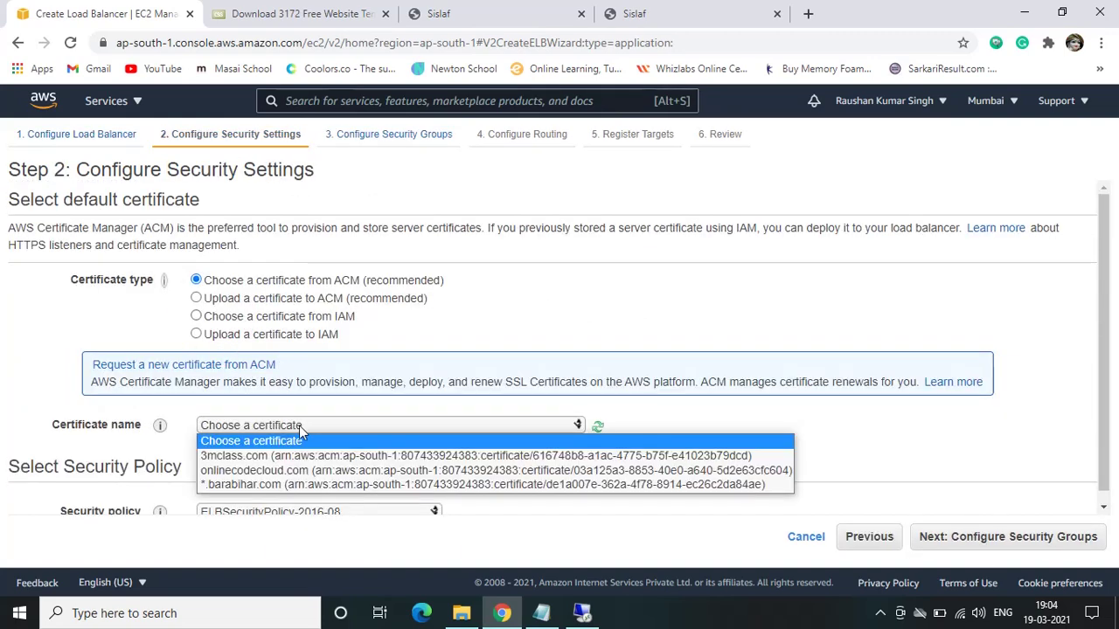
{"action": "left_click", "coordinate": [299, 484]}
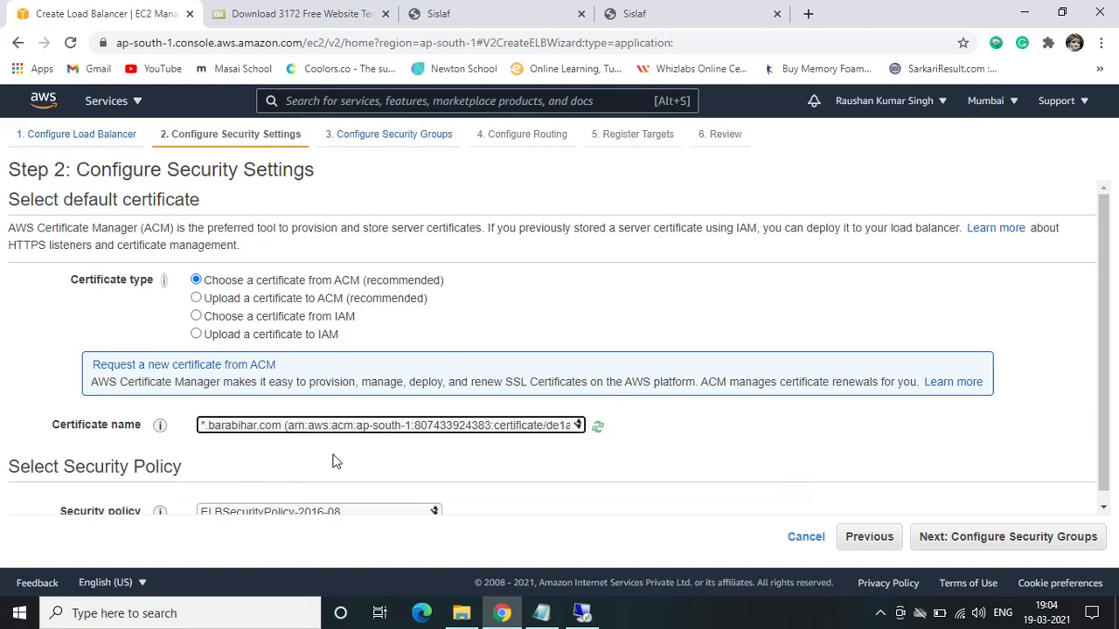
{"action": "scroll", "coordinate": [847, 463], "scroll_direction": "down", "scroll_amount": 1}
{"action": "left_click", "coordinate": [1008, 537]}
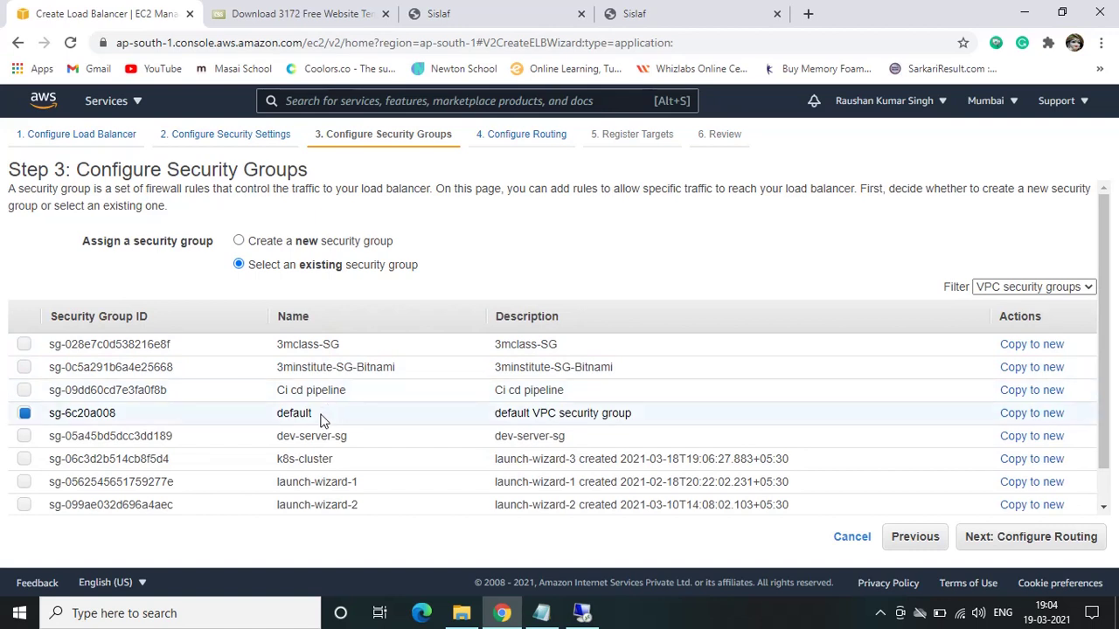
- Assign the win-server security group to the load balancer
{"action": "scroll", "coordinate": [321, 420], "scroll_direction": "down", "scroll_amount": 1}
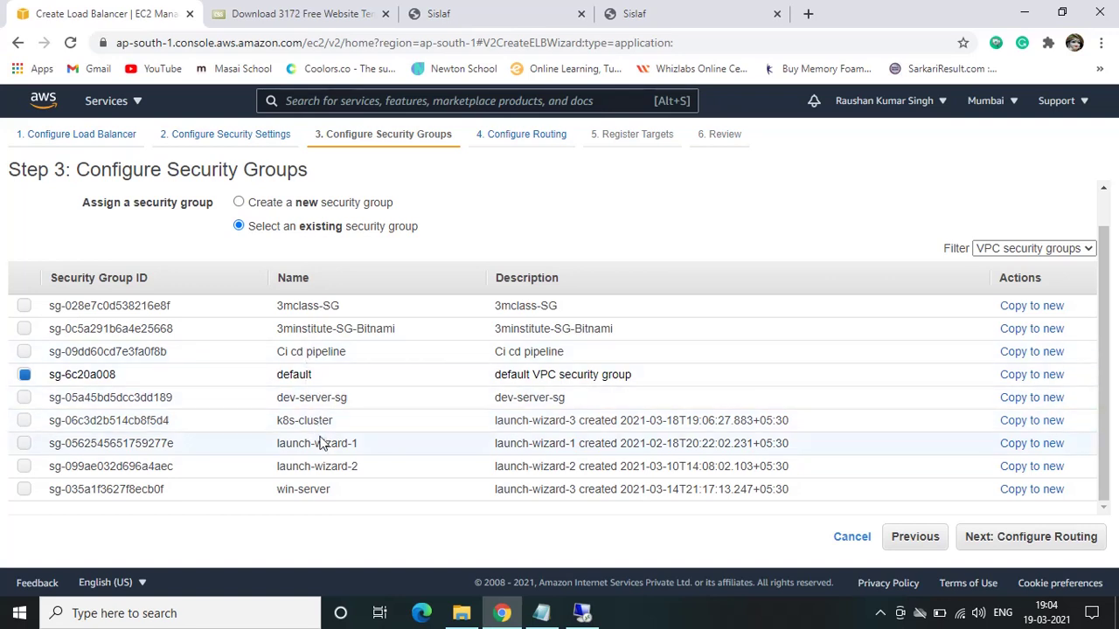
{"action": "left_click", "coordinate": [313, 491]}
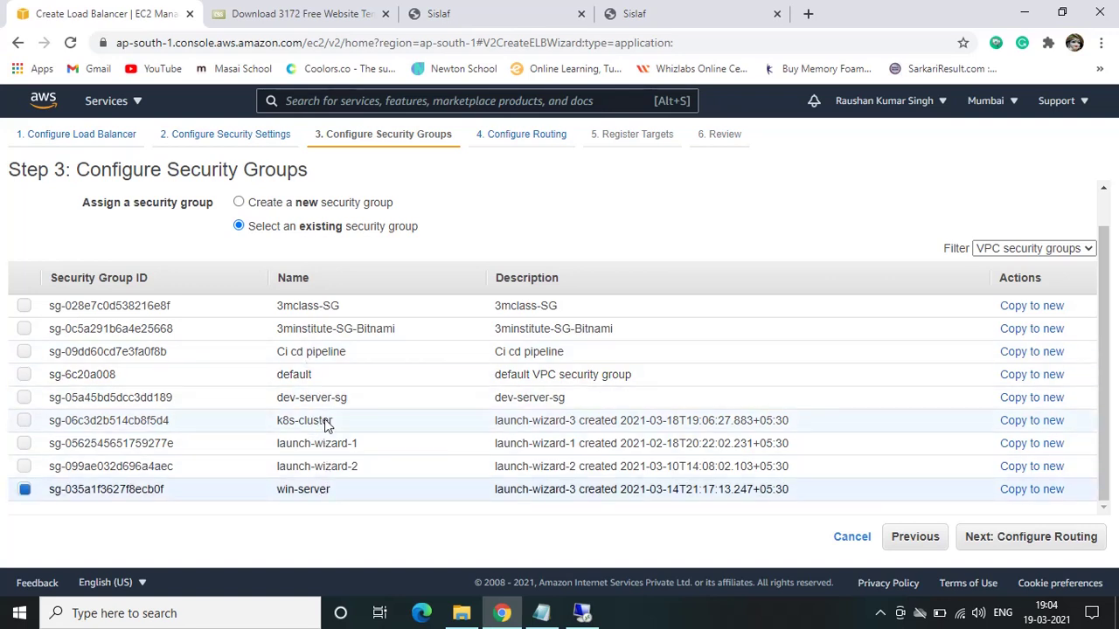
{"action": "left_click", "coordinate": [1016, 536]}
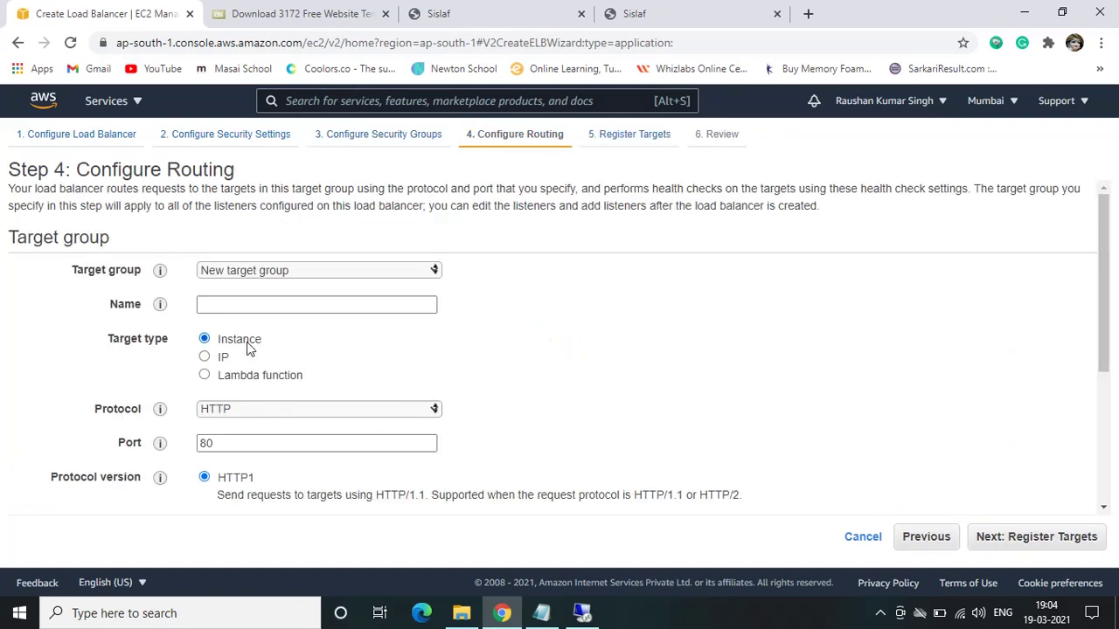
- Try advancing without a target group name, enter 'bar', then go back to security groups
{"action": "left_click", "coordinate": [245, 303]}
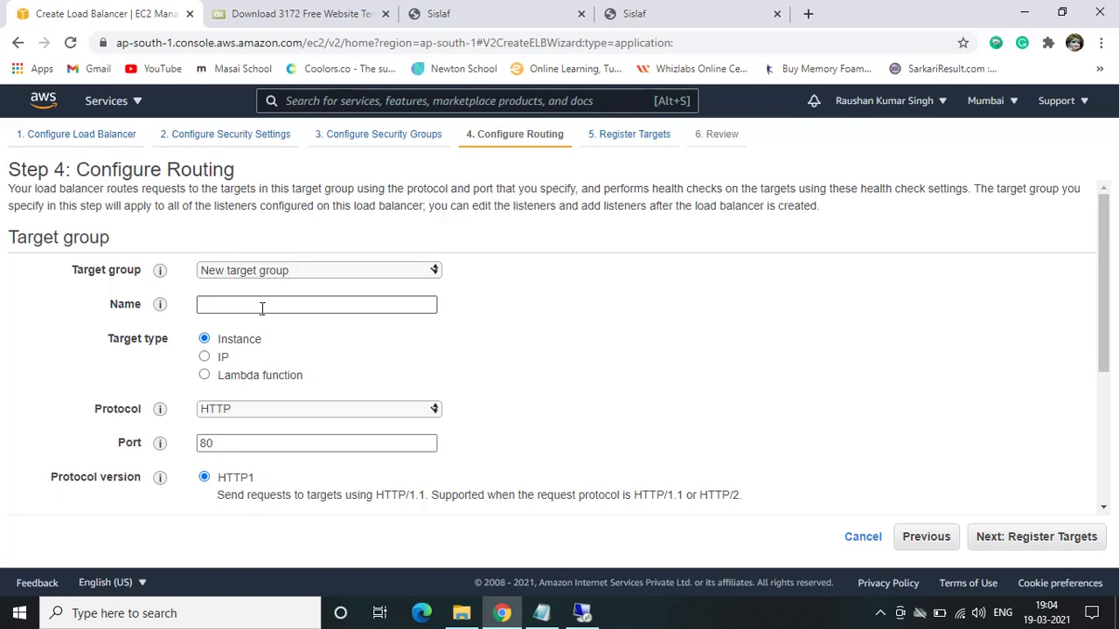
{"action": "scroll", "coordinate": [524, 362], "scroll_direction": "down", "scroll_amount": 3}
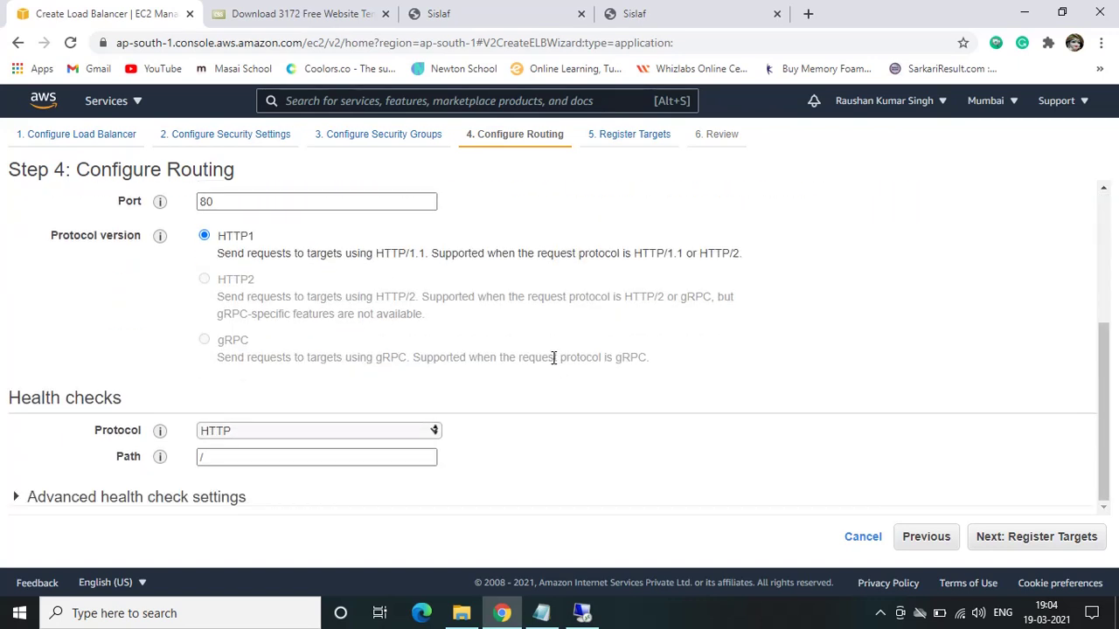
{"action": "left_click", "coordinate": [1048, 538]}
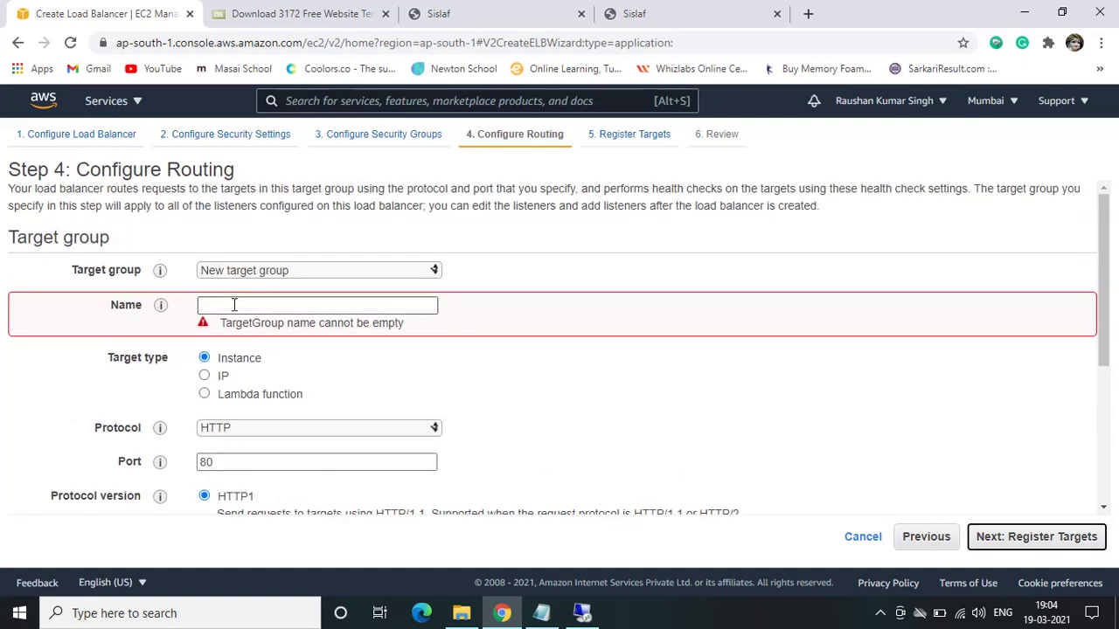
{"action": "left_click", "coordinate": [235, 305]}
{"action": "type", "text": "bar"}
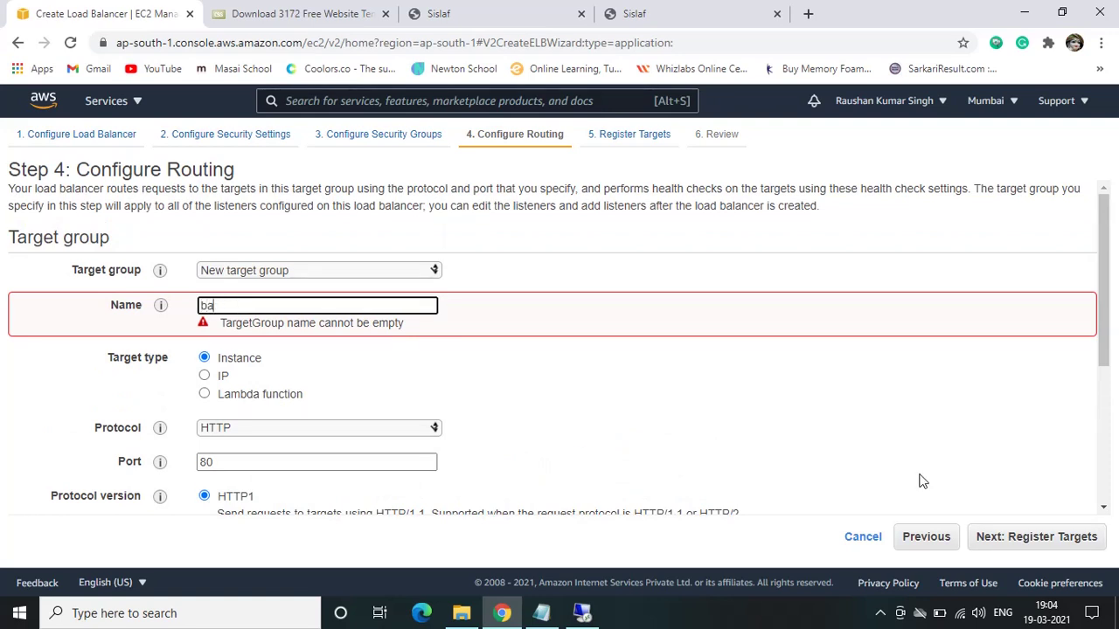
{"action": "left_click", "coordinate": [924, 539]}
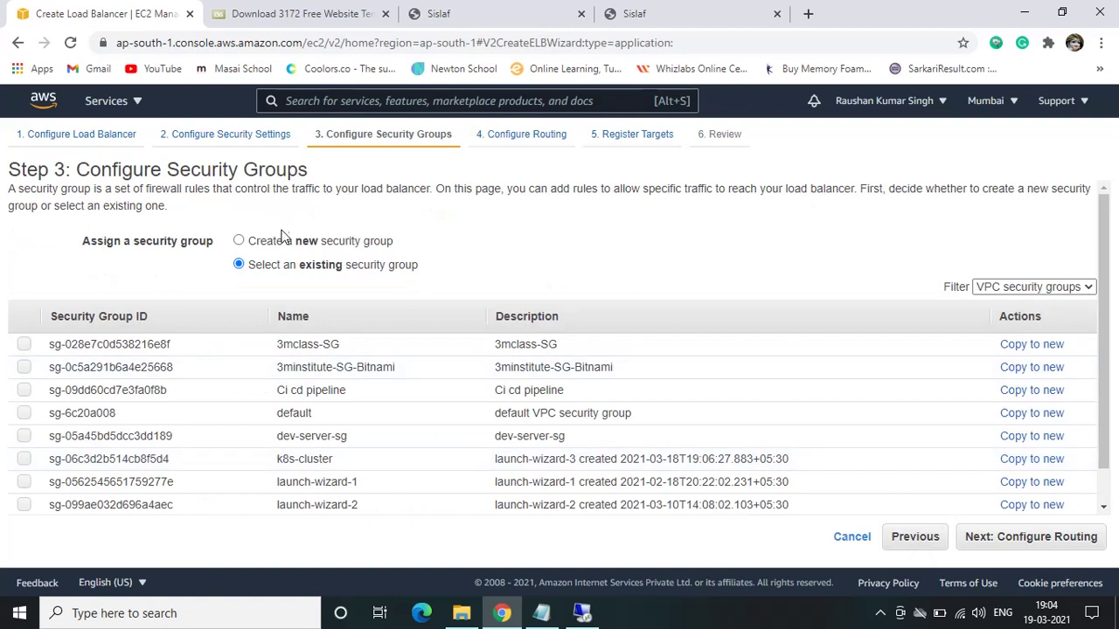
- Create new security group barabihar-sg with HTTP 80 and HTTPS 443 inbound rules
{"action": "left_click", "coordinate": [285, 240]}
{"action": "left_click_drag", "start_coordinate": [390, 290], "coordinate": [249, 280]}
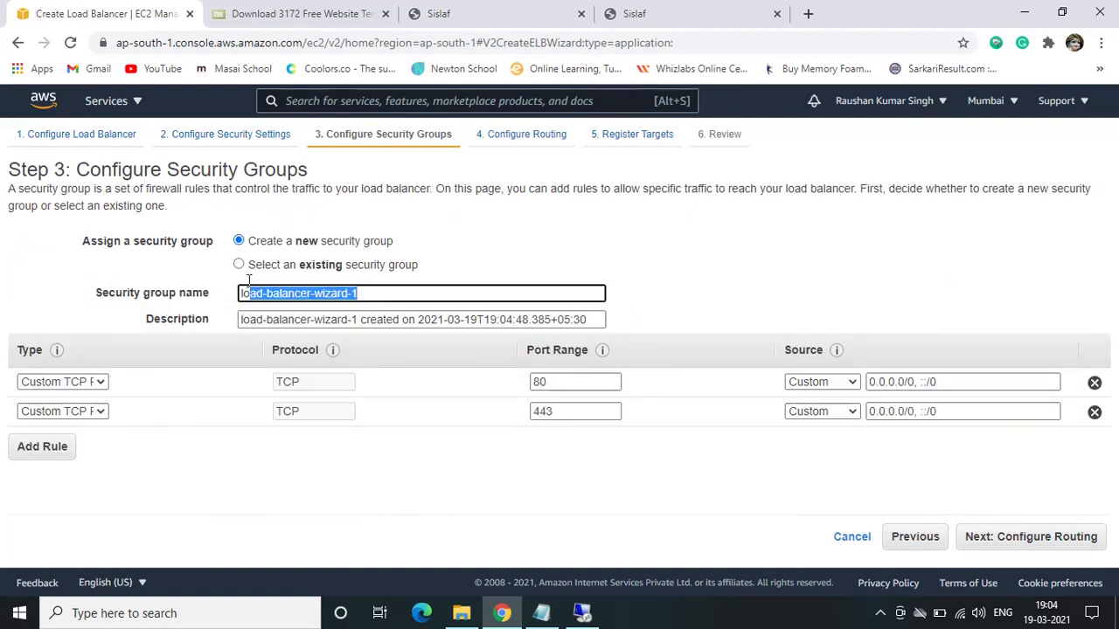
{"action": "type", "text": "barab"}
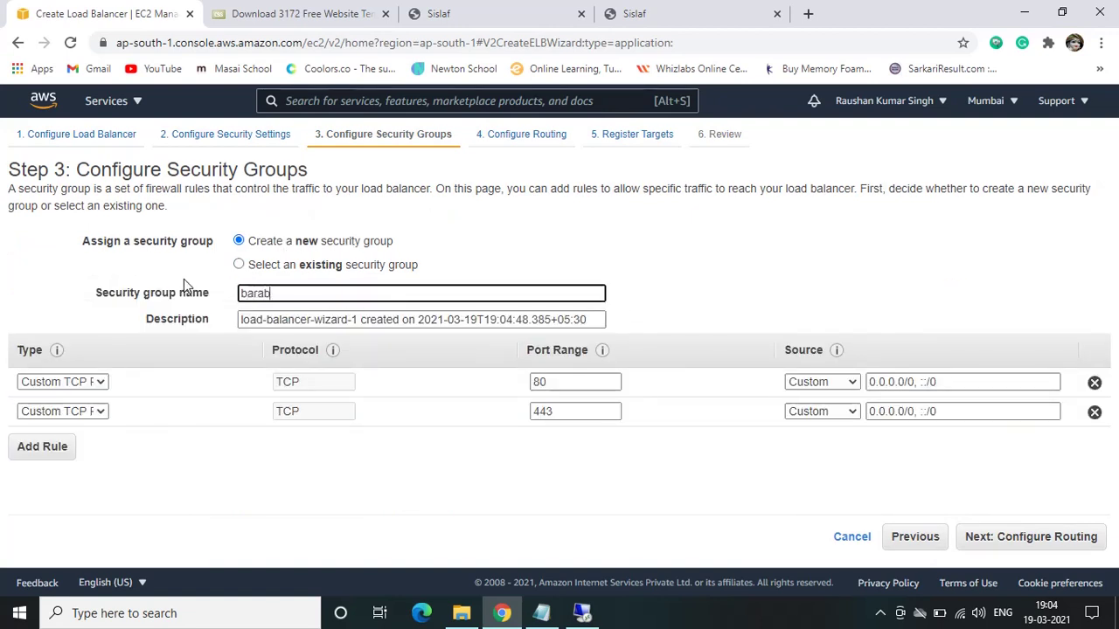
{"action": "type", "text": "ihar-sg"}
{"action": "left_click", "coordinate": [94, 382]}
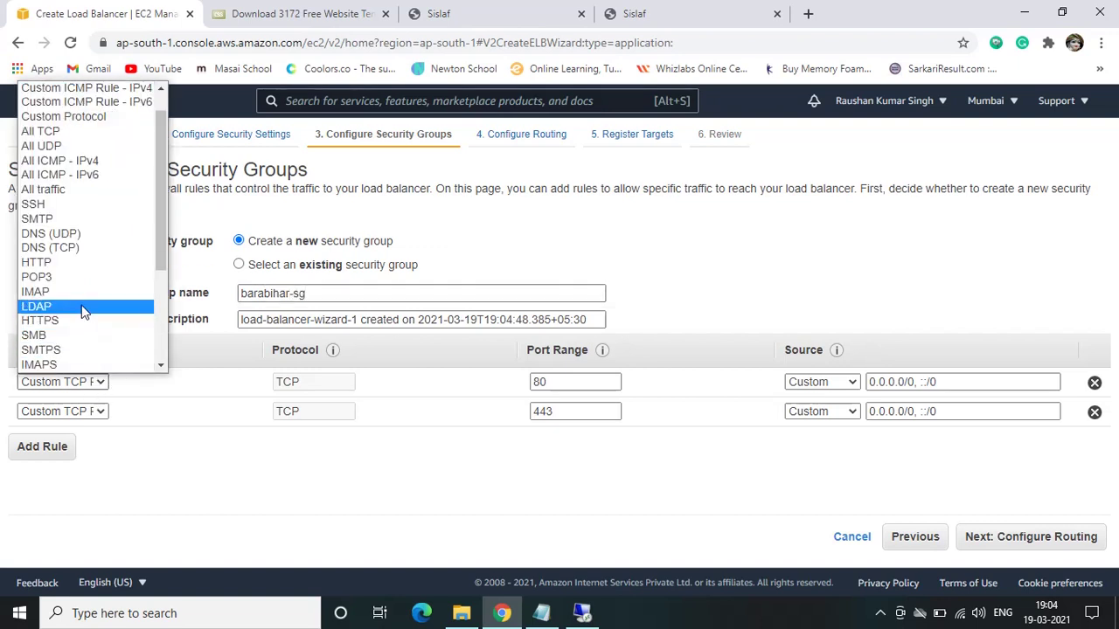
{"action": "left_click", "coordinate": [81, 274]}
{"action": "left_click", "coordinate": [92, 411]}
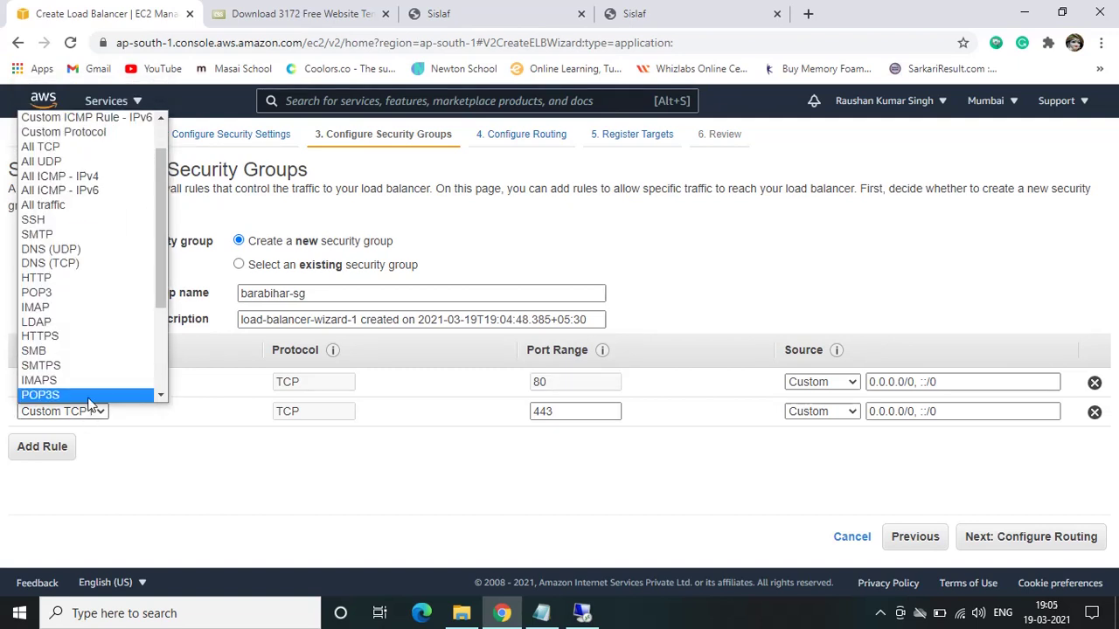
{"action": "left_click", "coordinate": [71, 341]}
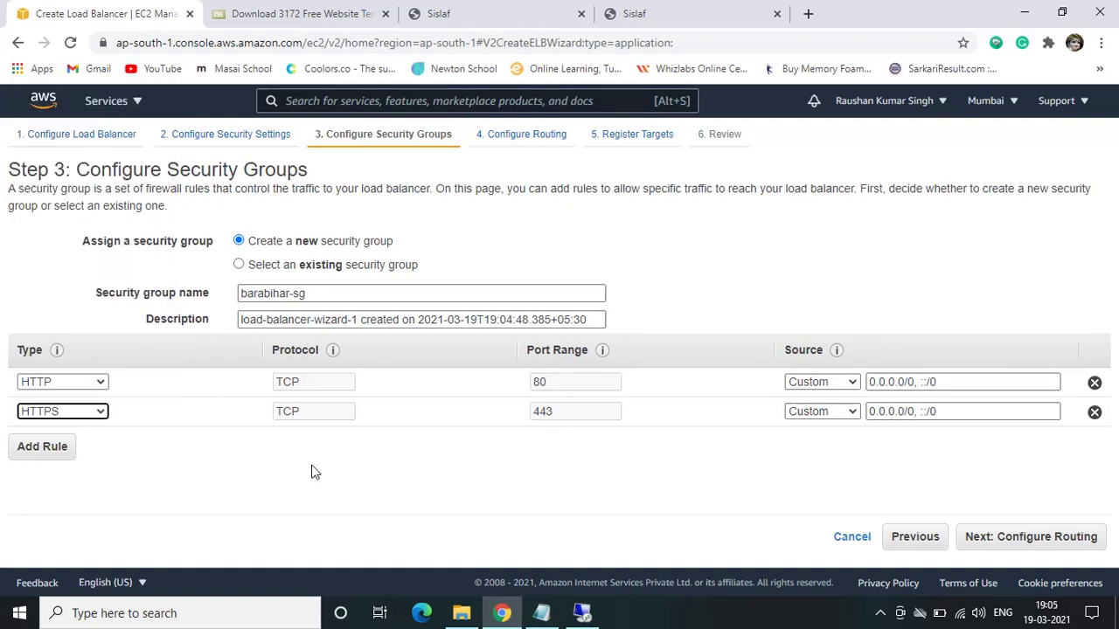
{"action": "left_click", "coordinate": [1037, 537]}
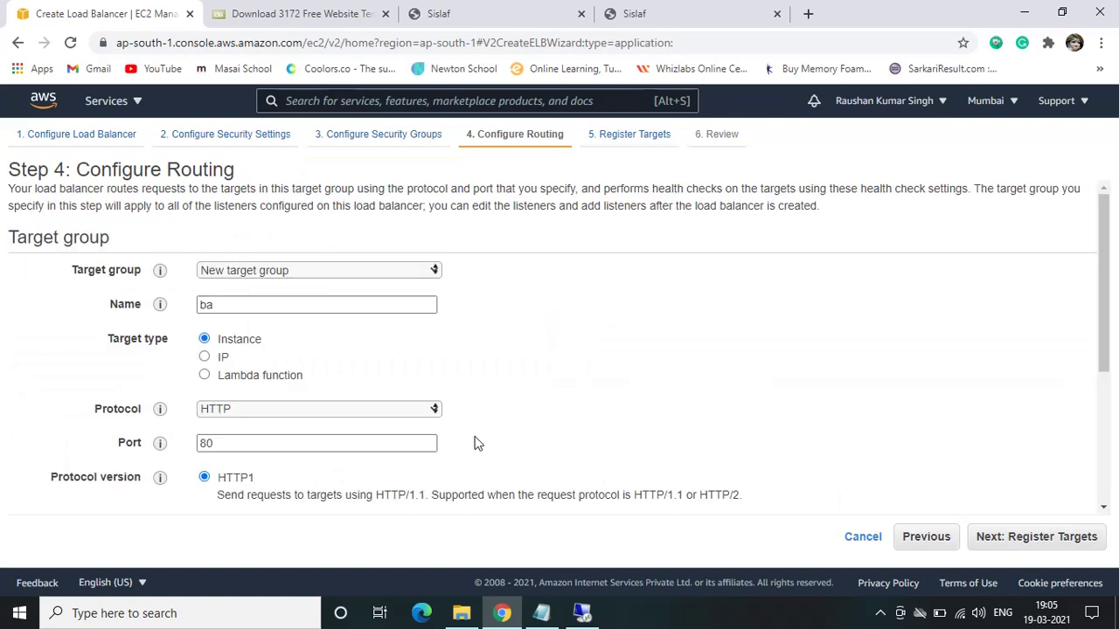
- Name the target group barabihar-TG and register the win-ser instance on port 80
{"action": "left_click", "coordinate": [235, 306]}
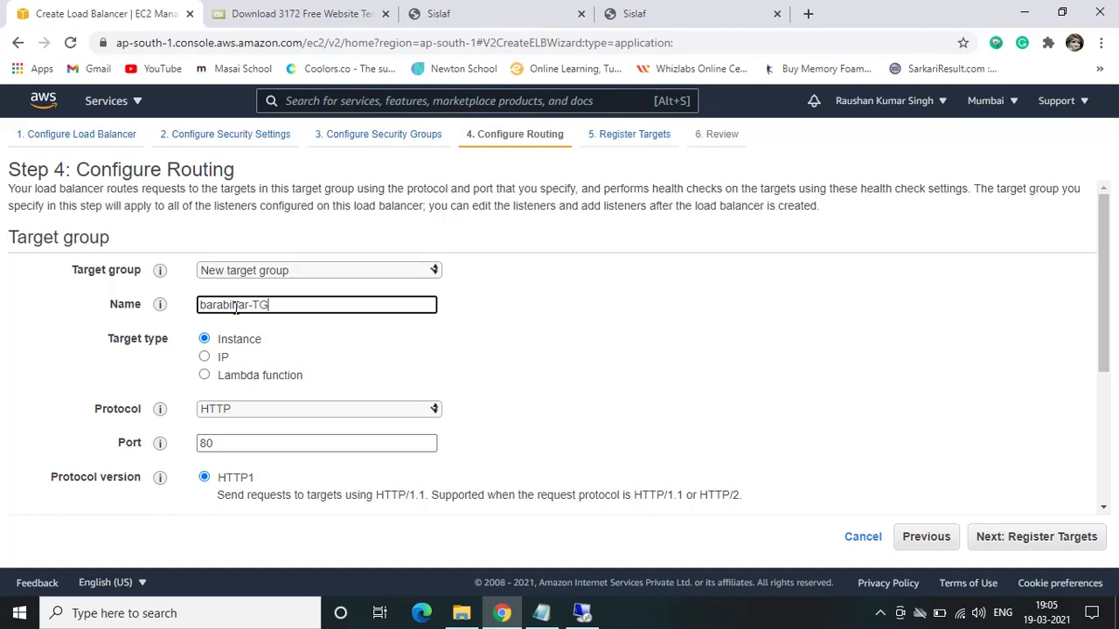
{"action": "scroll", "coordinate": [441, 414], "scroll_direction": "down", "scroll_amount": 3}
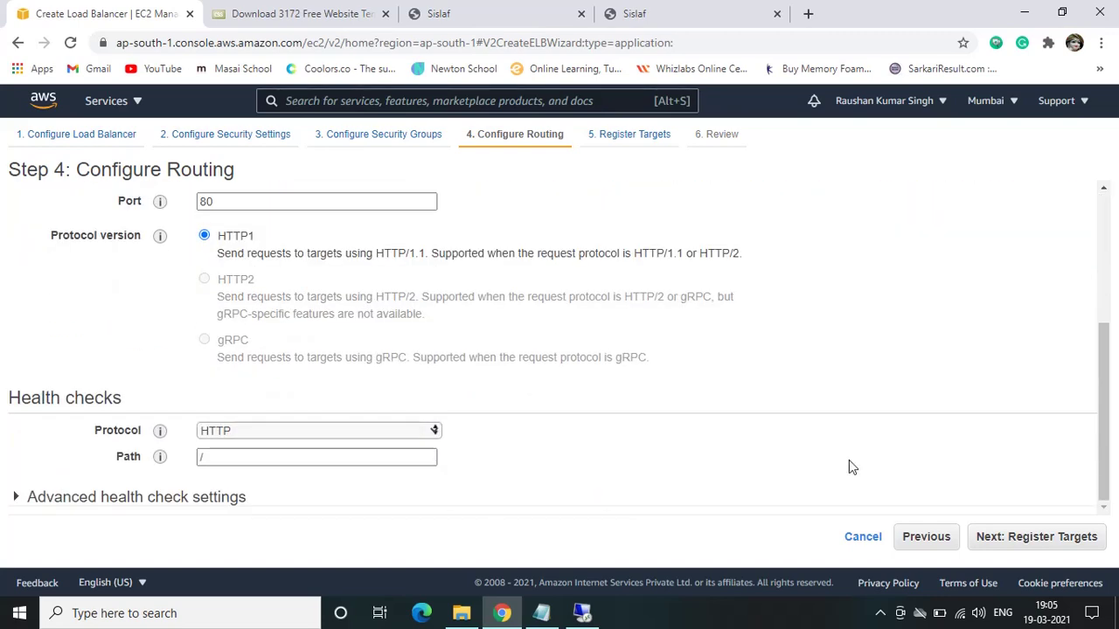
{"action": "left_click", "coordinate": [1007, 536]}
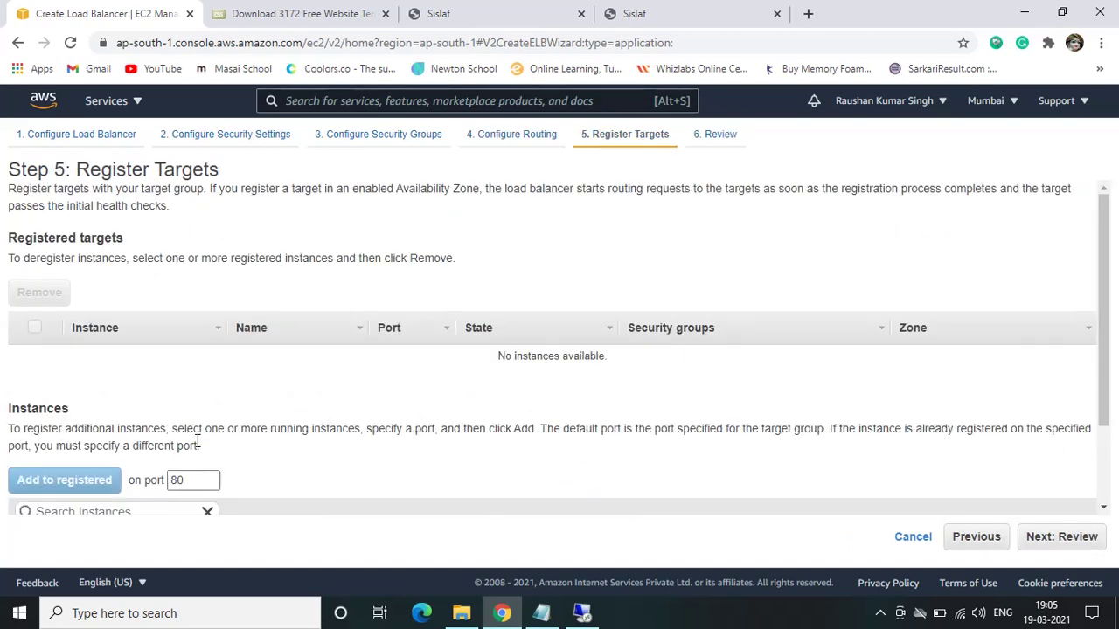
{"action": "scroll", "coordinate": [198, 442], "scroll_direction": "down", "scroll_amount": 2}
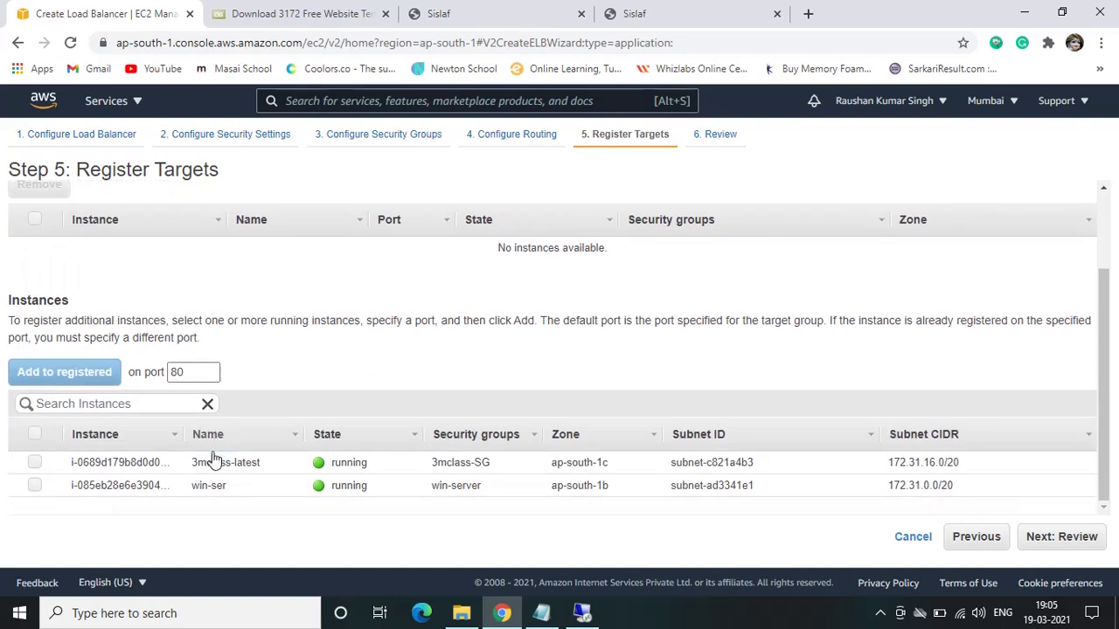
{"action": "left_click", "coordinate": [35, 486]}
{"action": "left_click", "coordinate": [61, 373]}
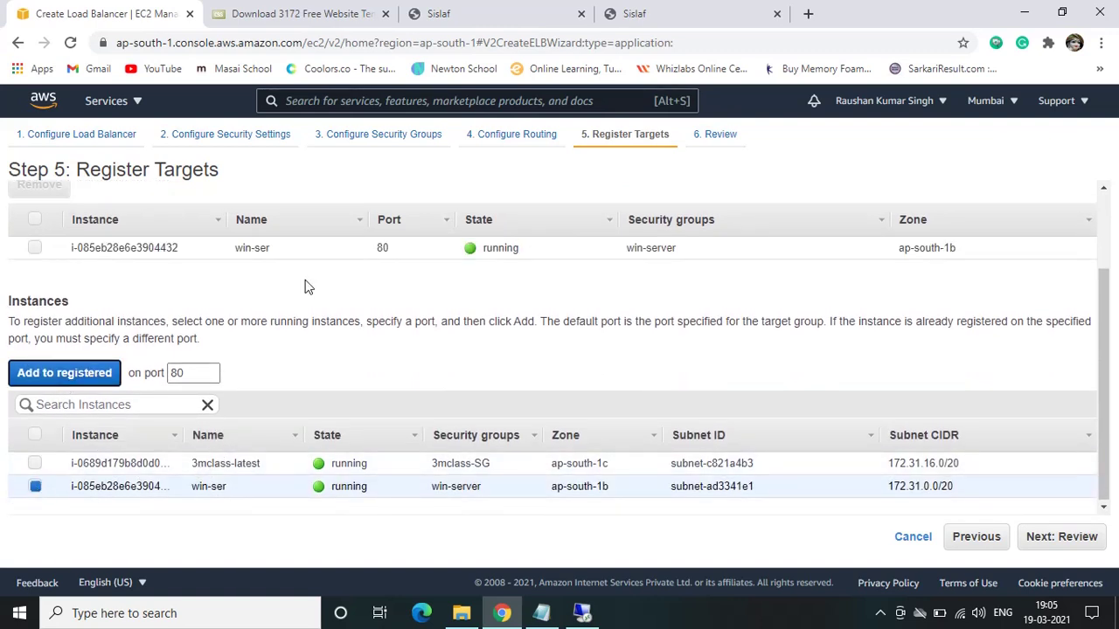
- Review and create the barabihar-ALB load balancer, then return to the load balancers list
{"action": "left_click", "coordinate": [1072, 537]}
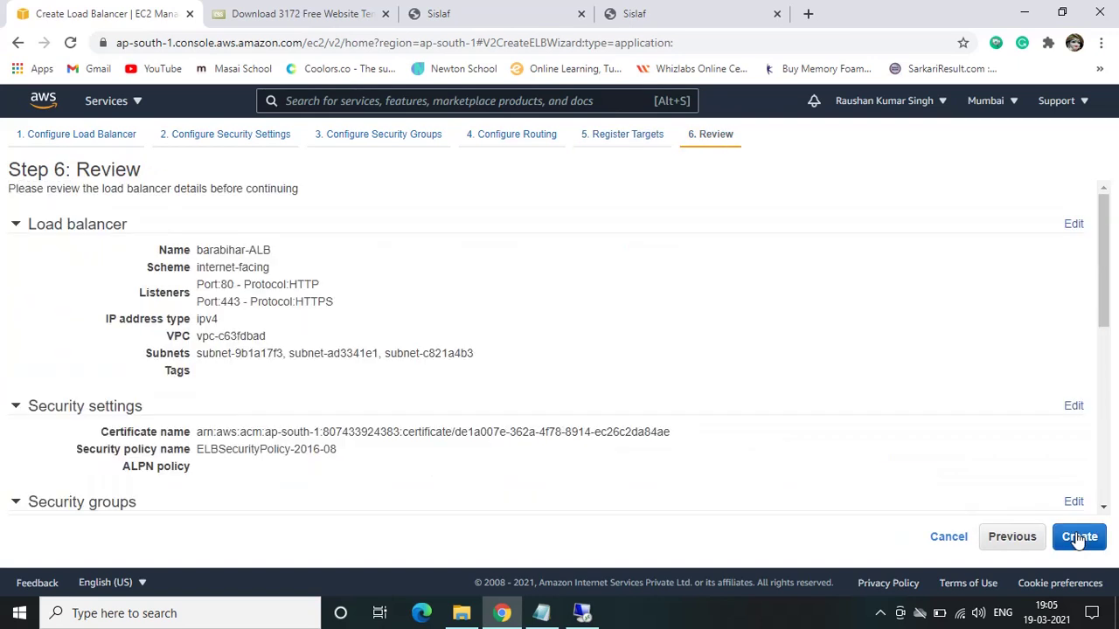
{"action": "left_click", "coordinate": [1071, 537]}
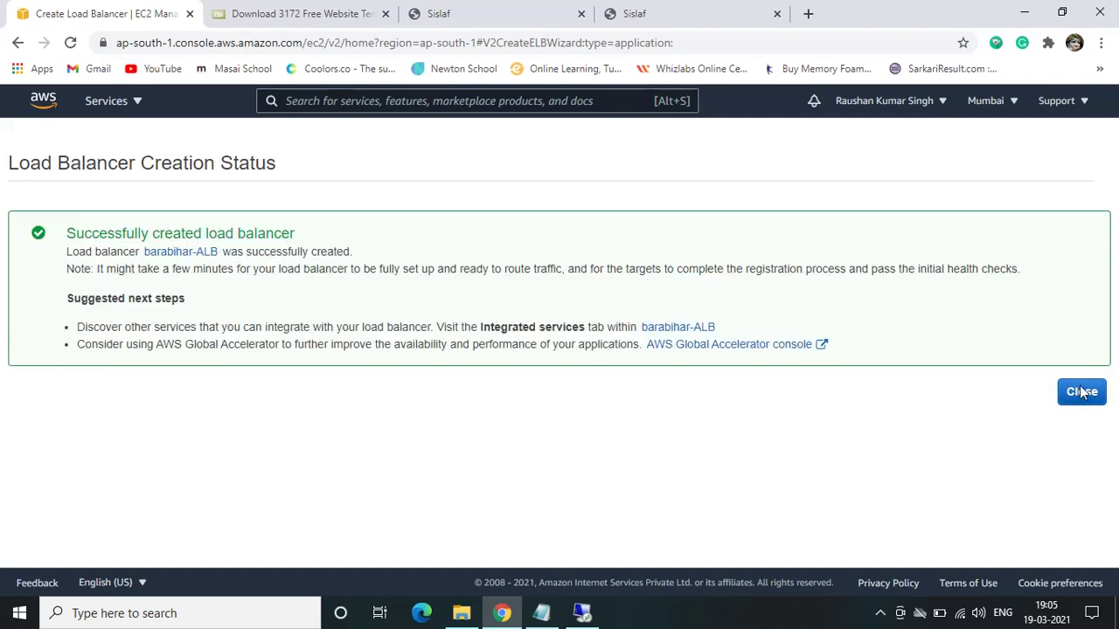
{"action": "left_click", "coordinate": [1081, 392]}
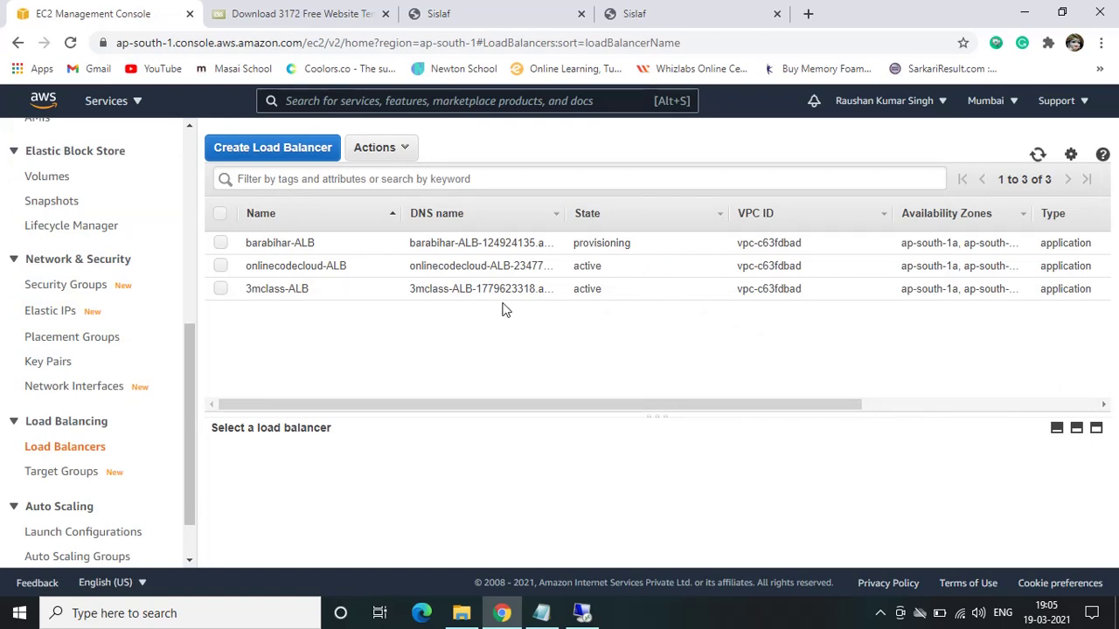
- Refresh the load balancers list repeatedly to check barabihar-ALB's state, then switch to Security Groups
{"action": "left_click", "coordinate": [1035, 155]}
{"action": "left_click", "coordinate": [1038, 155]}
{"action": "left_click", "coordinate": [1037, 155]}
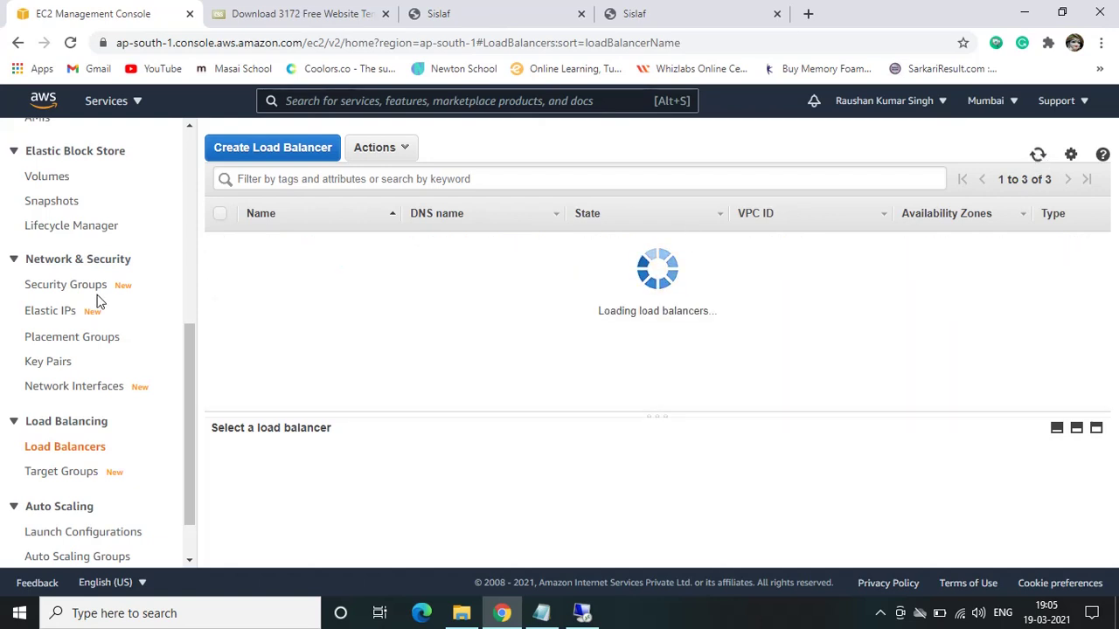
{"action": "left_click", "coordinate": [70, 287]}
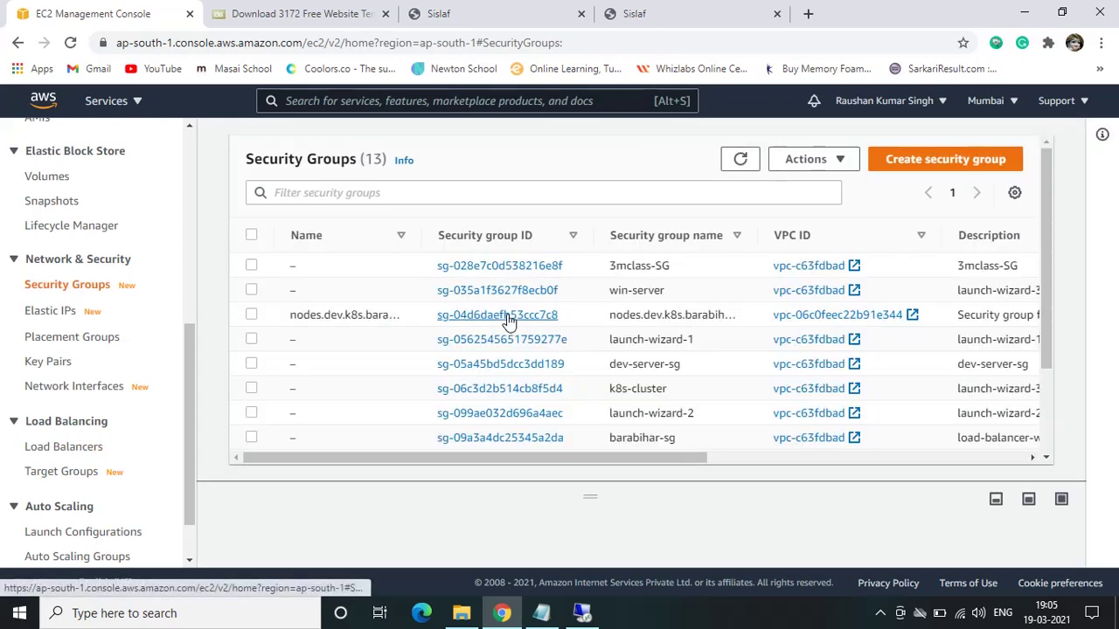
- Start editing the inbound rules of the win-server security group
{"action": "left_click", "coordinate": [251, 290]}
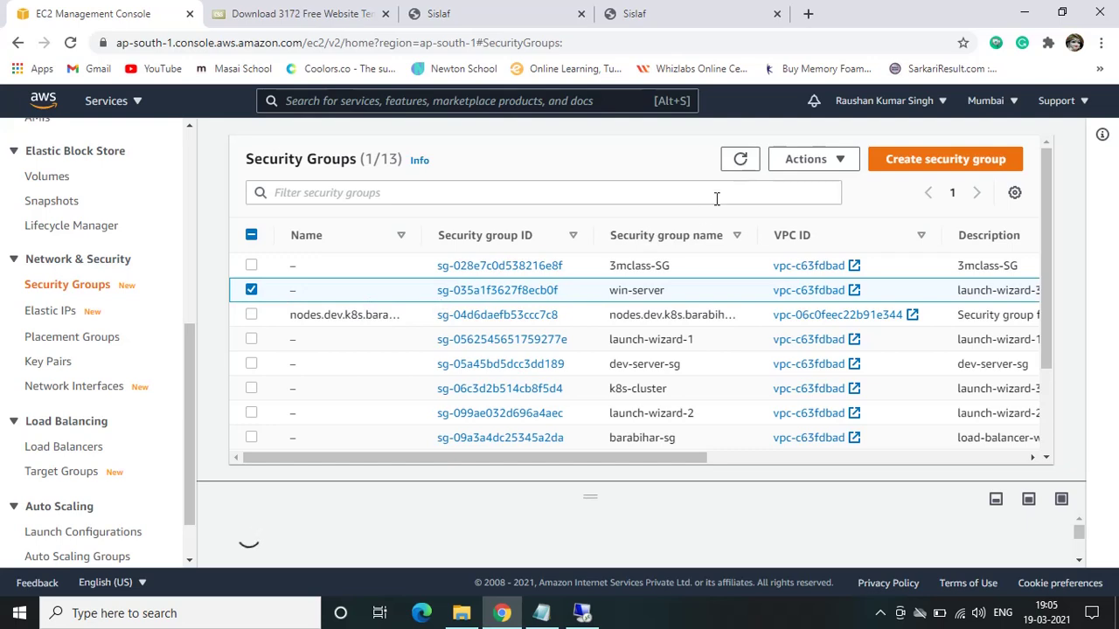
{"action": "left_click", "coordinate": [801, 159]}
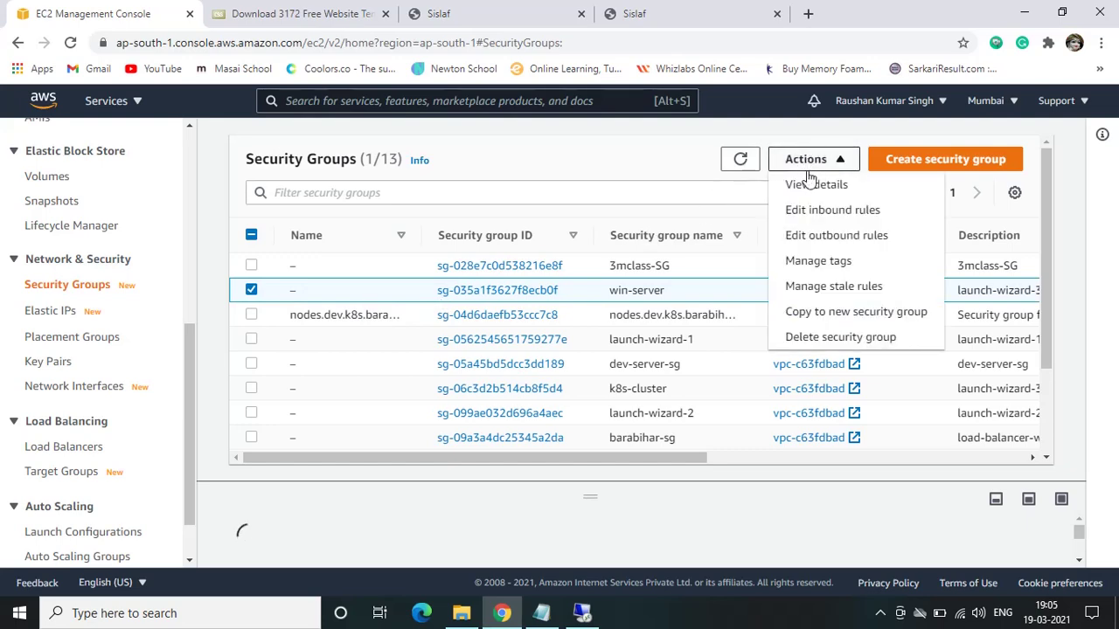
{"action": "left_click", "coordinate": [808, 215]}
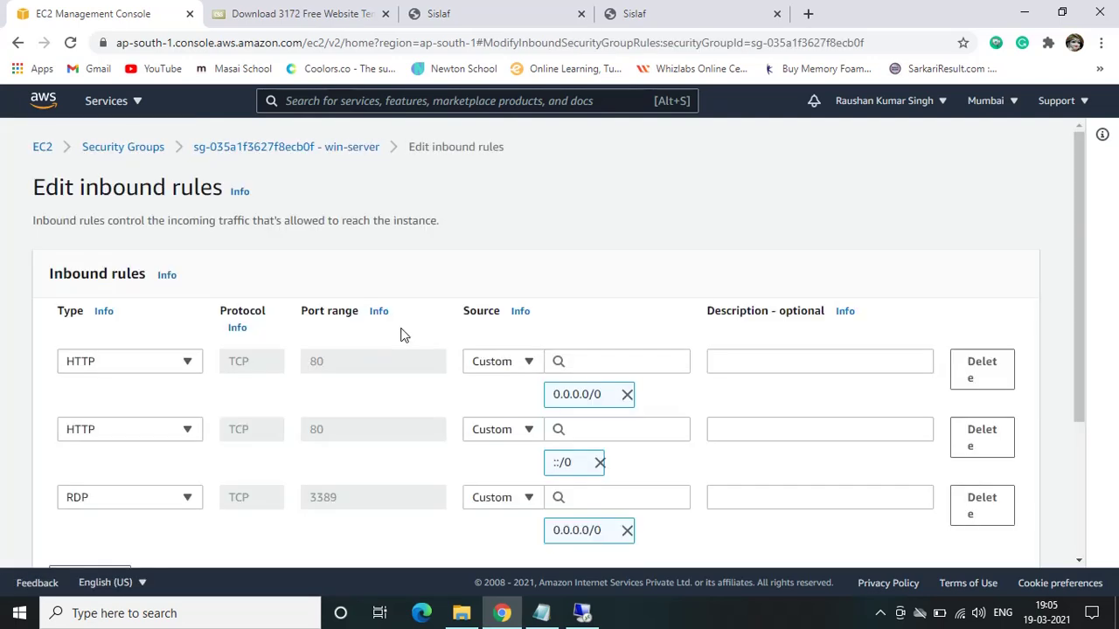
{"action": "scroll", "coordinate": [132, 367], "scroll_direction": "down", "scroll_amount": 3}
- Add an inbound HTTPS rule on port 443 from 0.0.0.0/0 and save the rules
{"action": "left_click", "coordinate": [120, 378]}
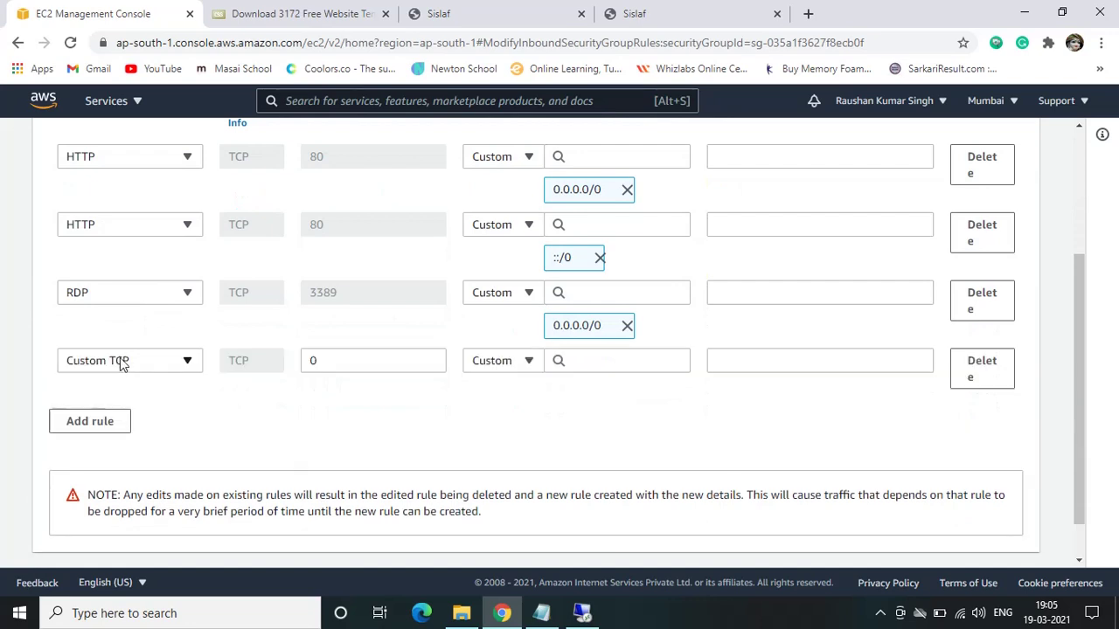
{"action": "left_click", "coordinate": [126, 361]}
{"action": "scroll", "coordinate": [116, 309], "scroll_direction": "down", "scroll_amount": 3}
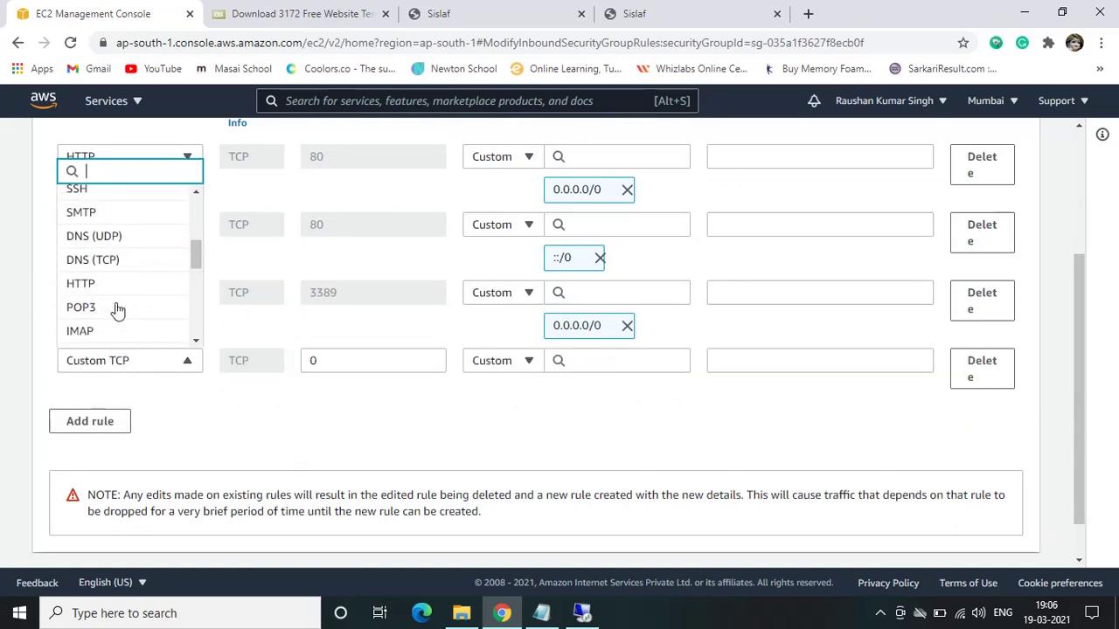
{"action": "scroll", "coordinate": [116, 303], "scroll_direction": "down", "scroll_amount": 4}
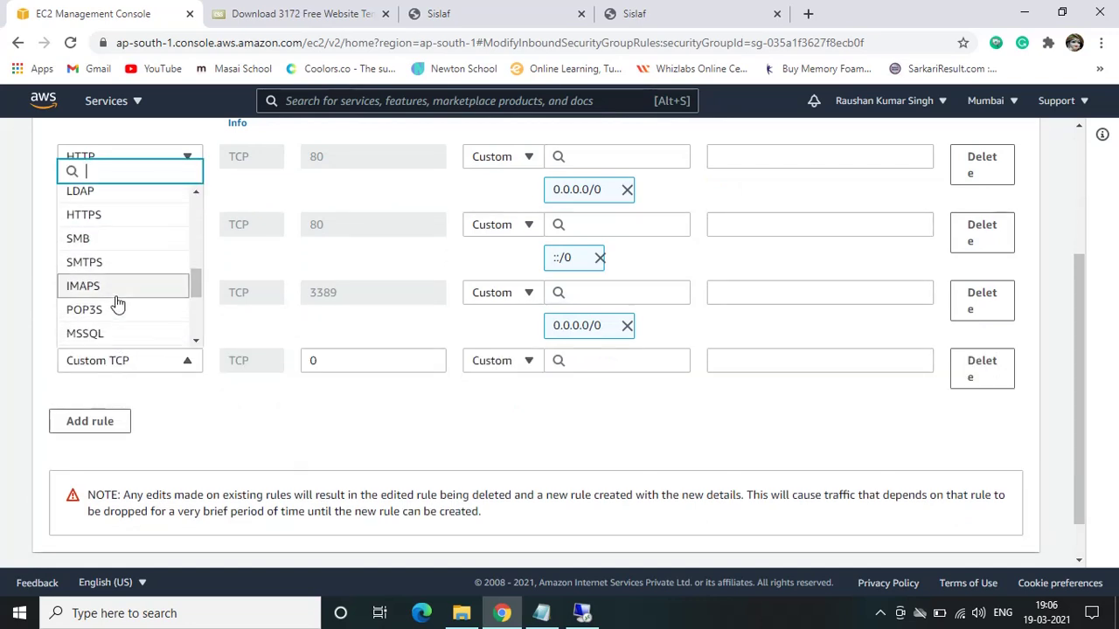
{"action": "left_click", "coordinate": [112, 217]}
{"action": "left_click", "coordinate": [649, 361]}
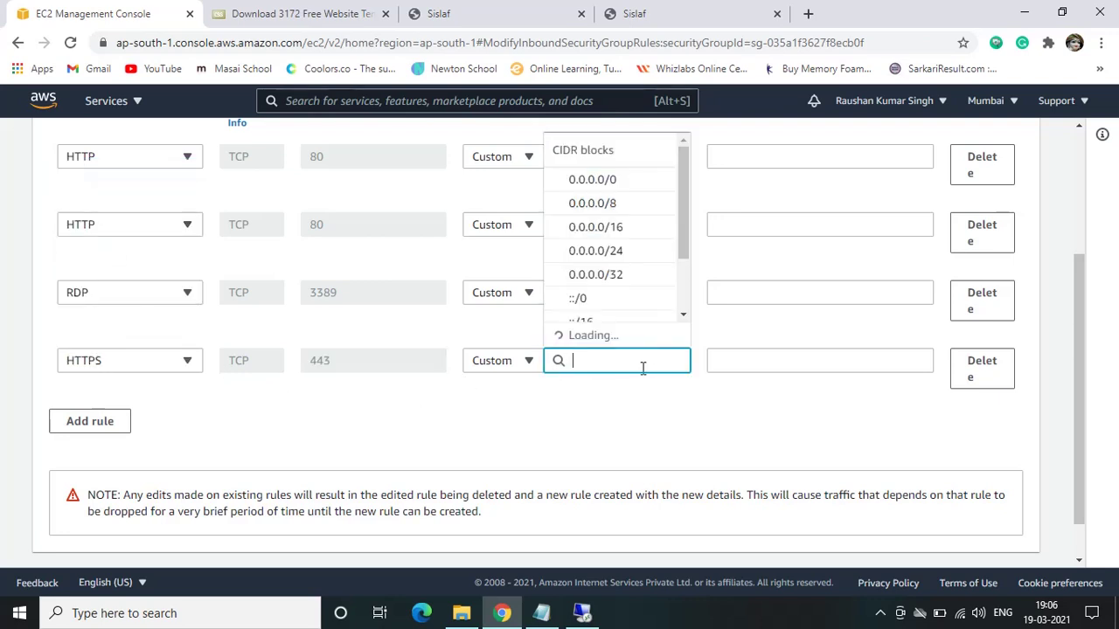
{"action": "left_click", "coordinate": [594, 210]}
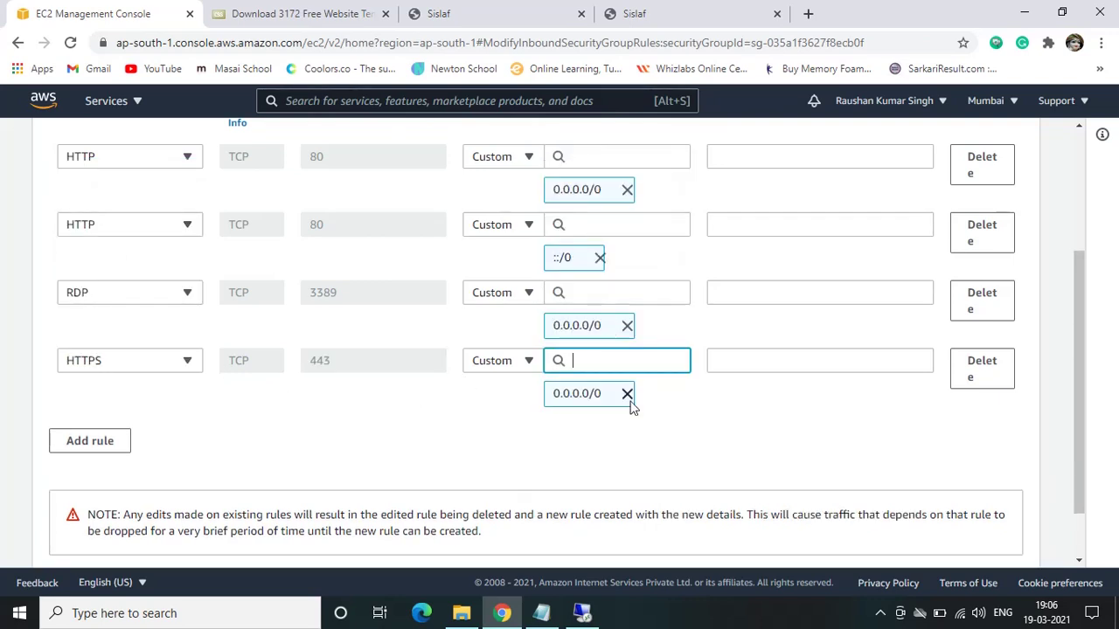
{"action": "scroll", "coordinate": [550, 468], "scroll_direction": "down", "scroll_amount": 2}
{"action": "left_click", "coordinate": [991, 537]}
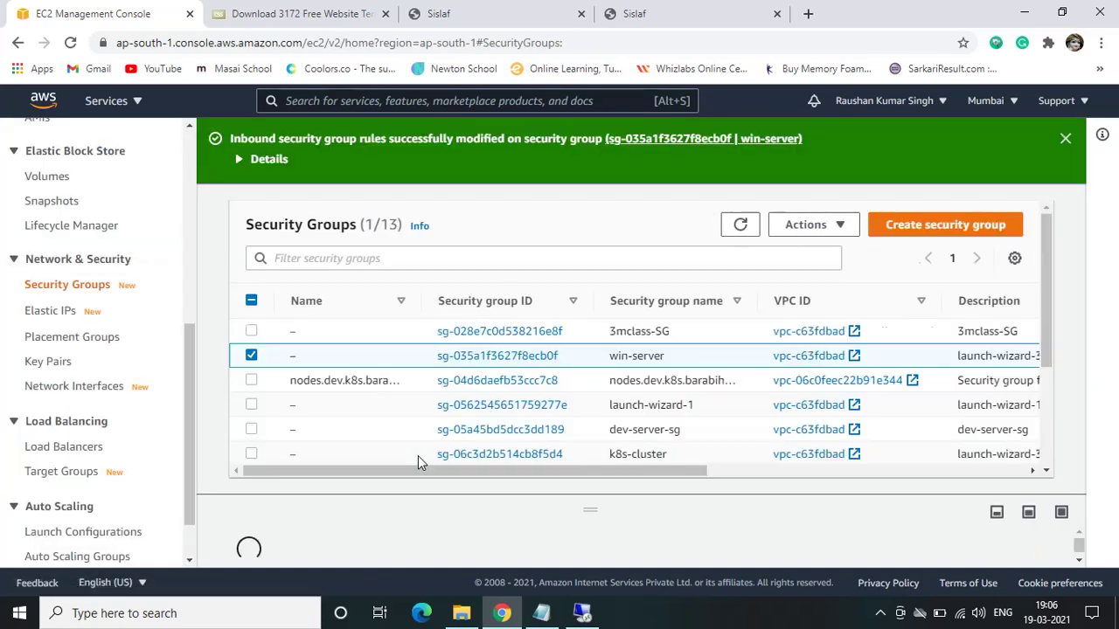
{"action": "scroll", "coordinate": [55, 328], "scroll_direction": "up", "scroll_amount": 4}
{"action": "scroll", "coordinate": [58, 350], "scroll_direction": "down", "scroll_amount": 5}
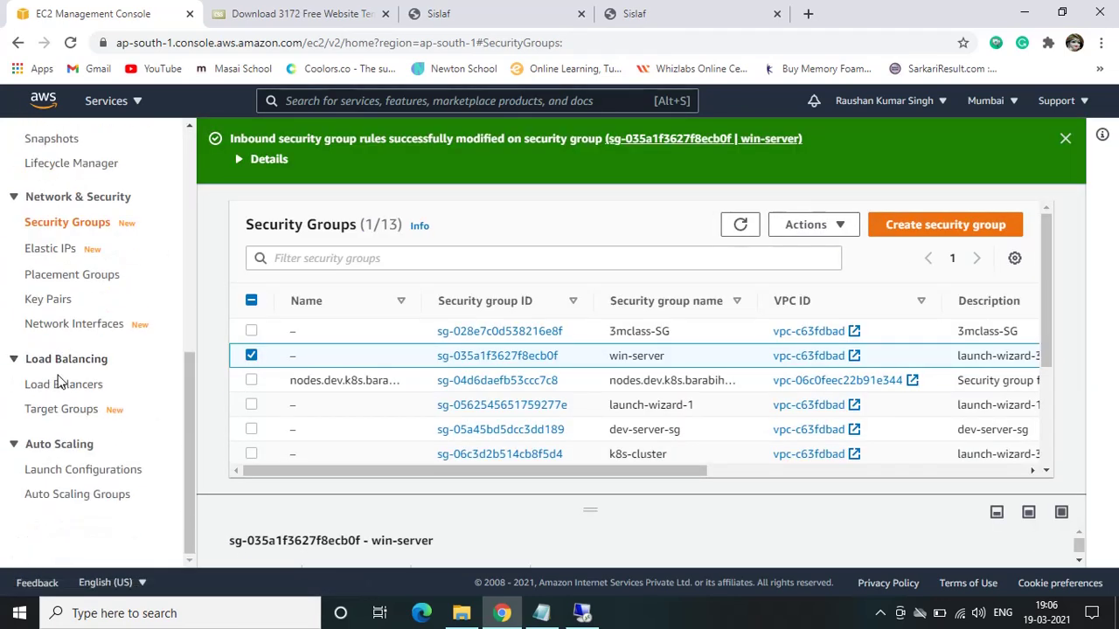
- Refresh the load balancers list, duplicate the console tab, and open Route 53 in the copy
{"action": "left_click", "coordinate": [63, 385]}
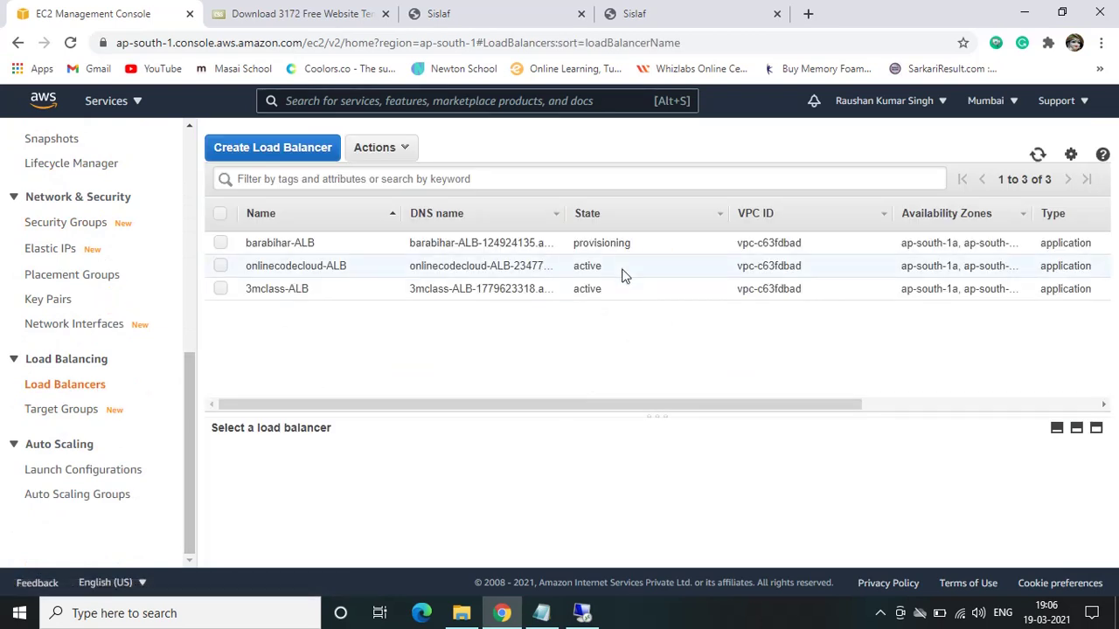
{"action": "left_click", "coordinate": [1038, 155]}
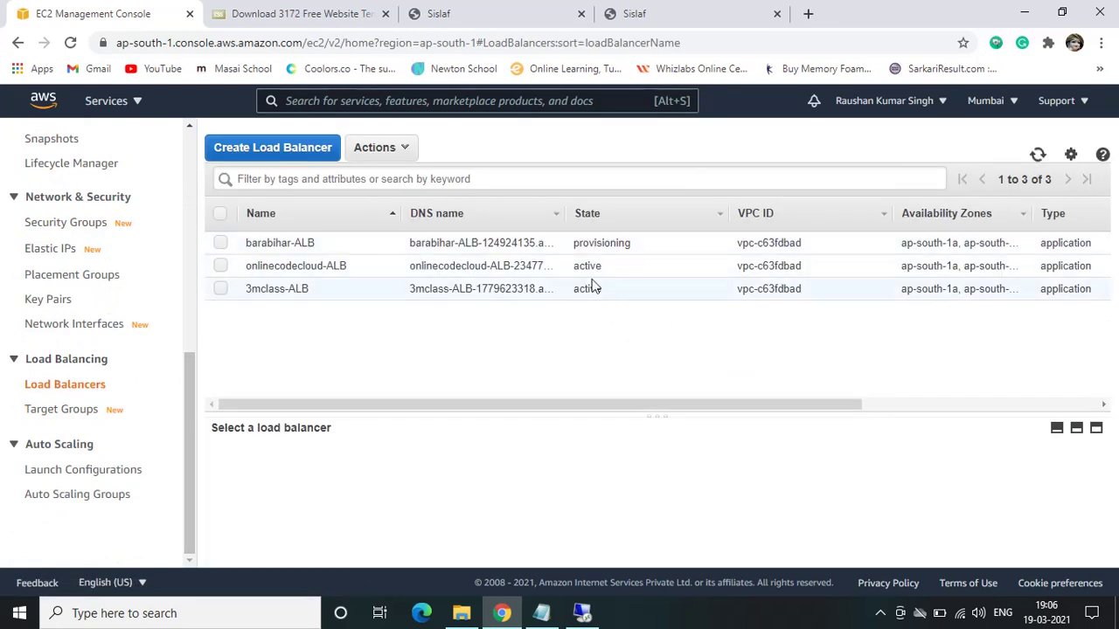
{"action": "right_click", "coordinate": [87, 10]}
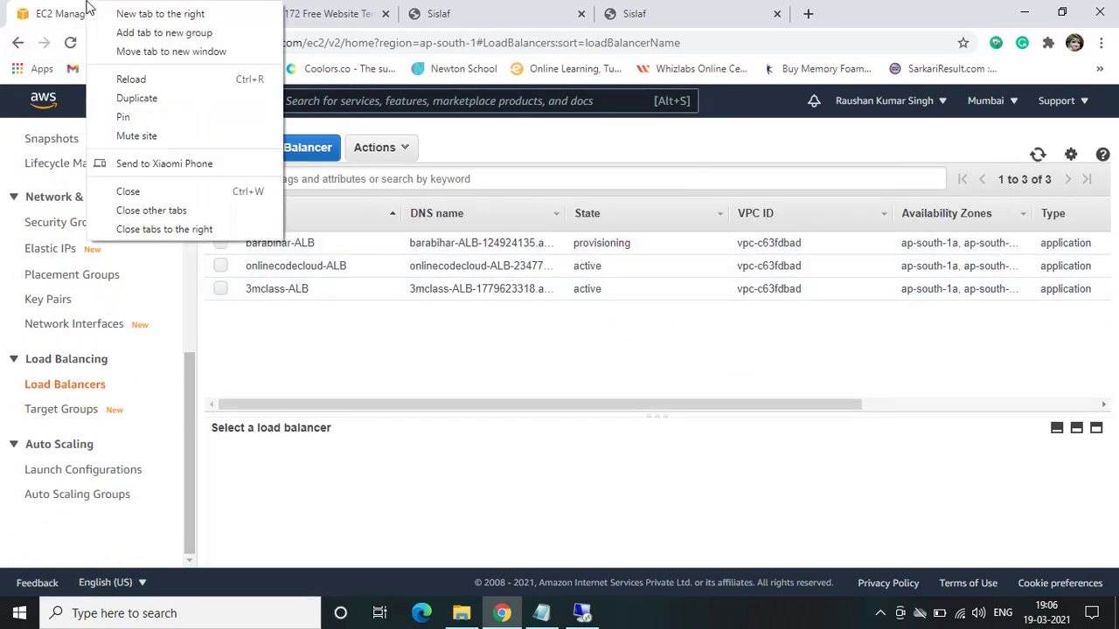
{"action": "left_click", "coordinate": [134, 96]}
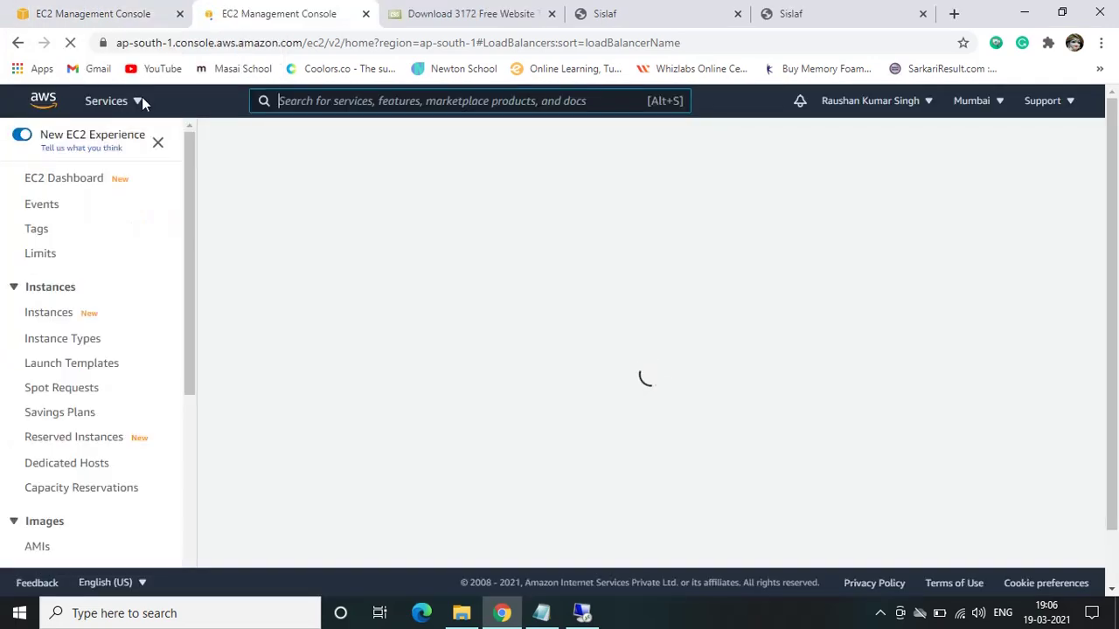
{"action": "left_click", "coordinate": [140, 99]}
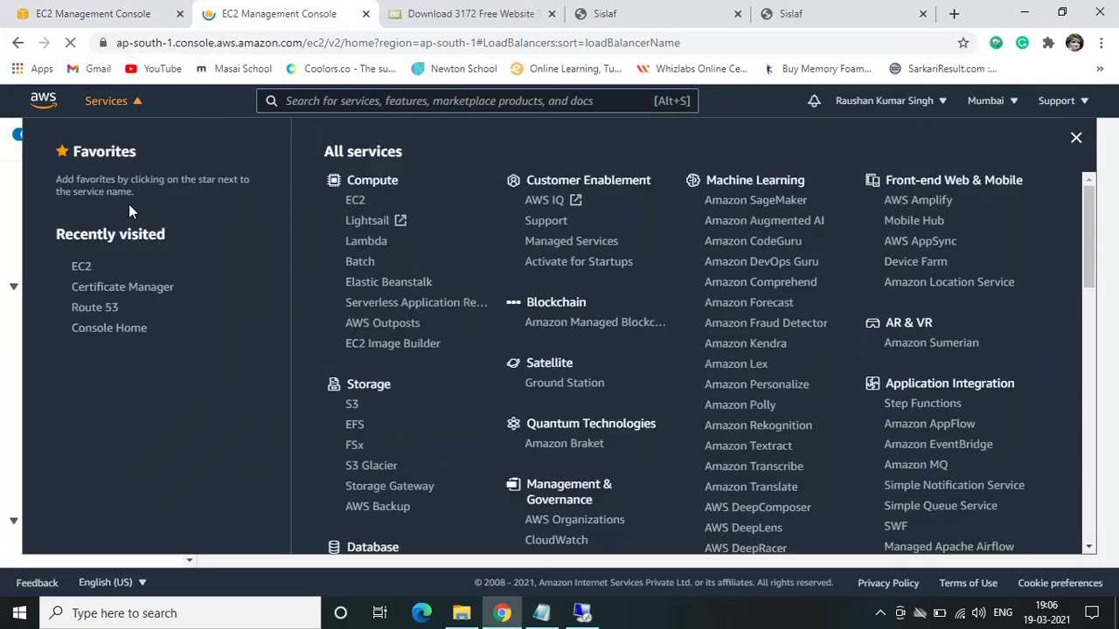
{"action": "left_click", "coordinate": [90, 308]}
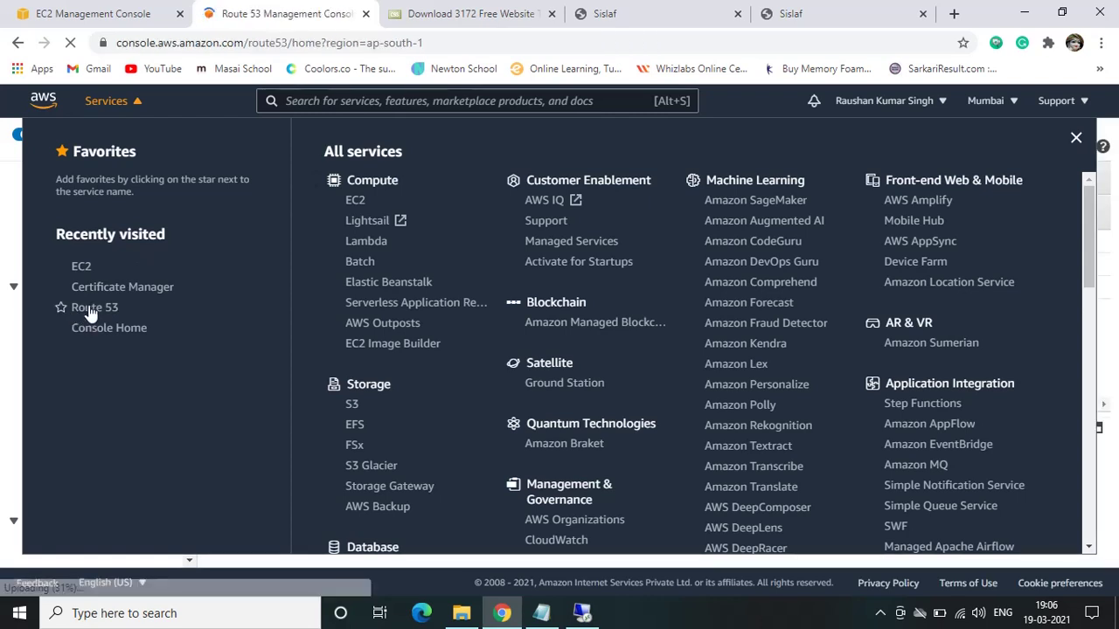
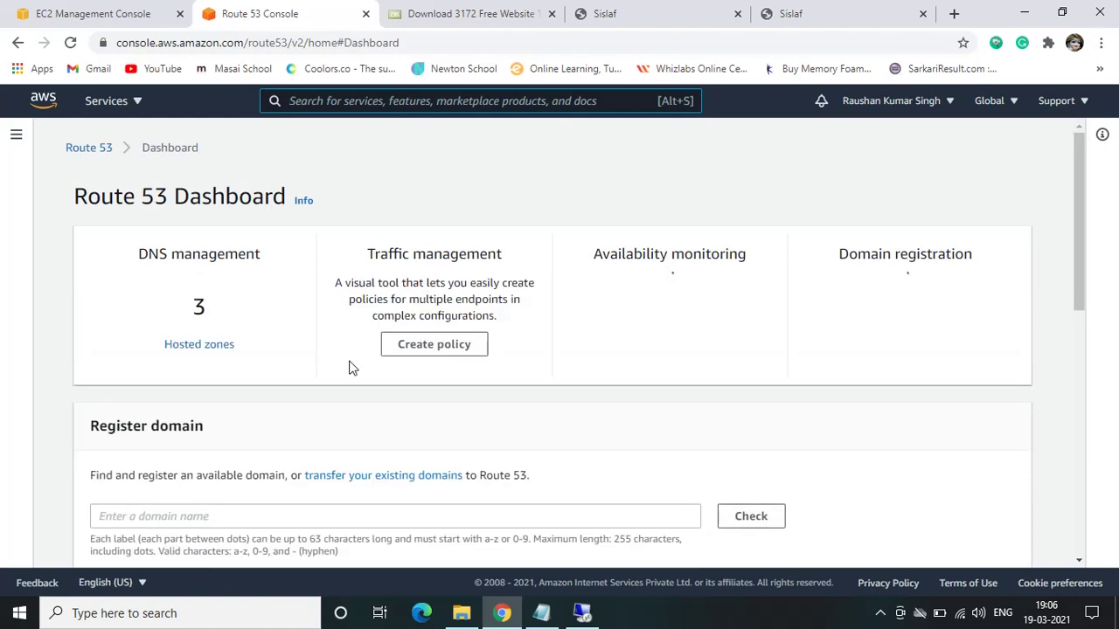
- Open the barabihar.com hosted zone and view its five records, including A records to 13.232.141.165
{"action": "left_click", "coordinate": [194, 349]}
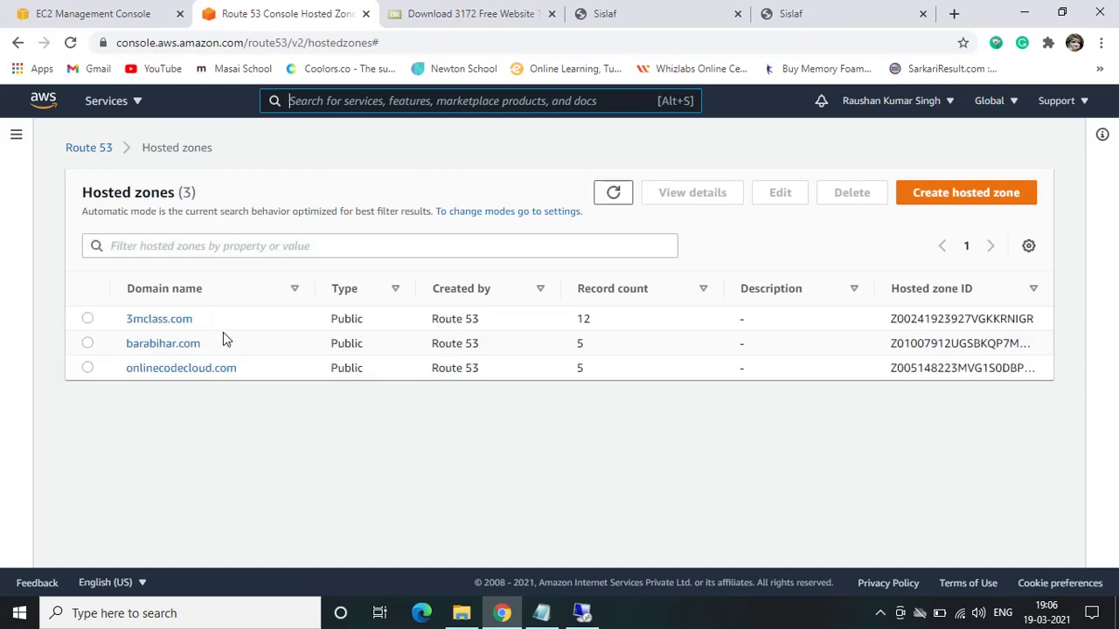
{"action": "left_click", "coordinate": [163, 345]}
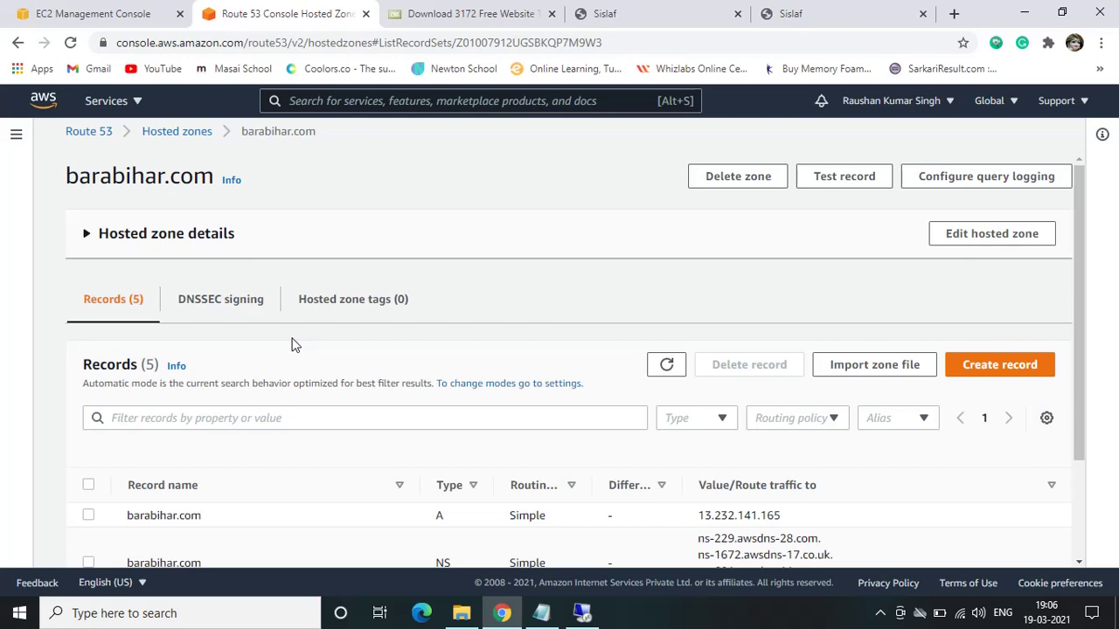
{"action": "scroll", "coordinate": [294, 345], "scroll_direction": "down", "scroll_amount": 2}
- Refresh the EC2 Load Balancers list until barabihar-ALB shows active, then go back to the Route 53 records
{"action": "left_click", "coordinate": [94, 13]}
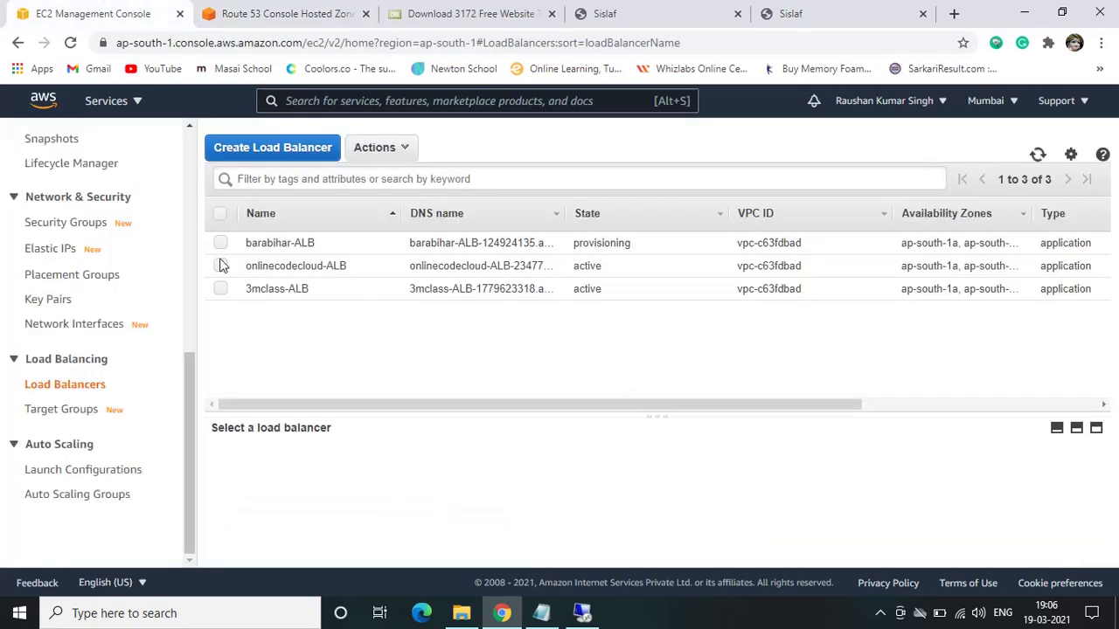
{"action": "left_click", "coordinate": [1038, 154]}
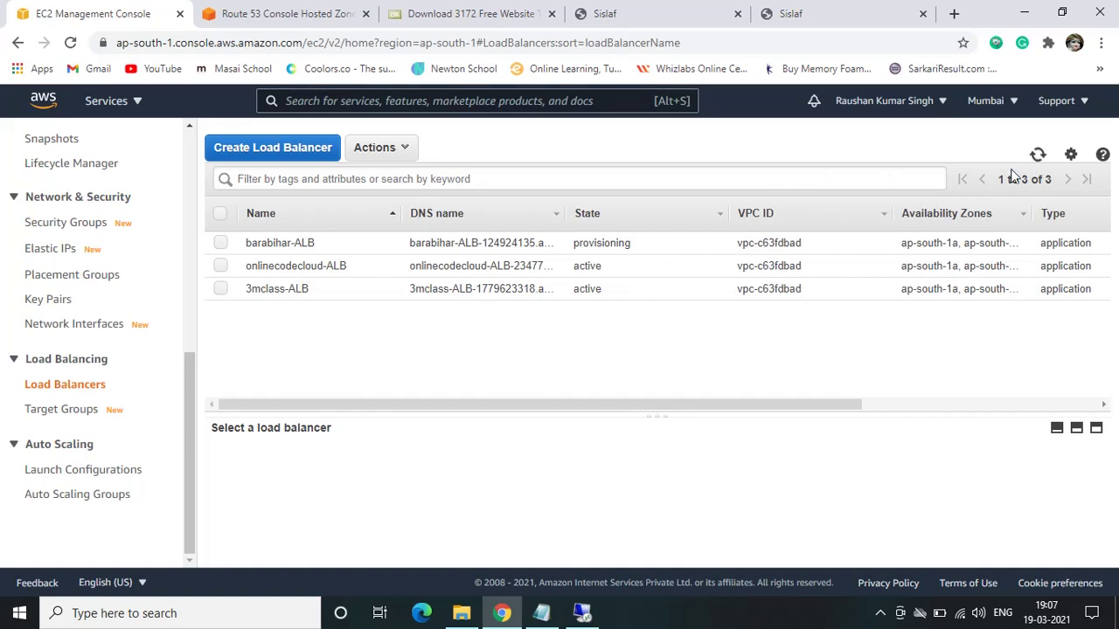
{"action": "left_click", "coordinate": [1037, 154]}
{"action": "left_click", "coordinate": [1038, 156]}
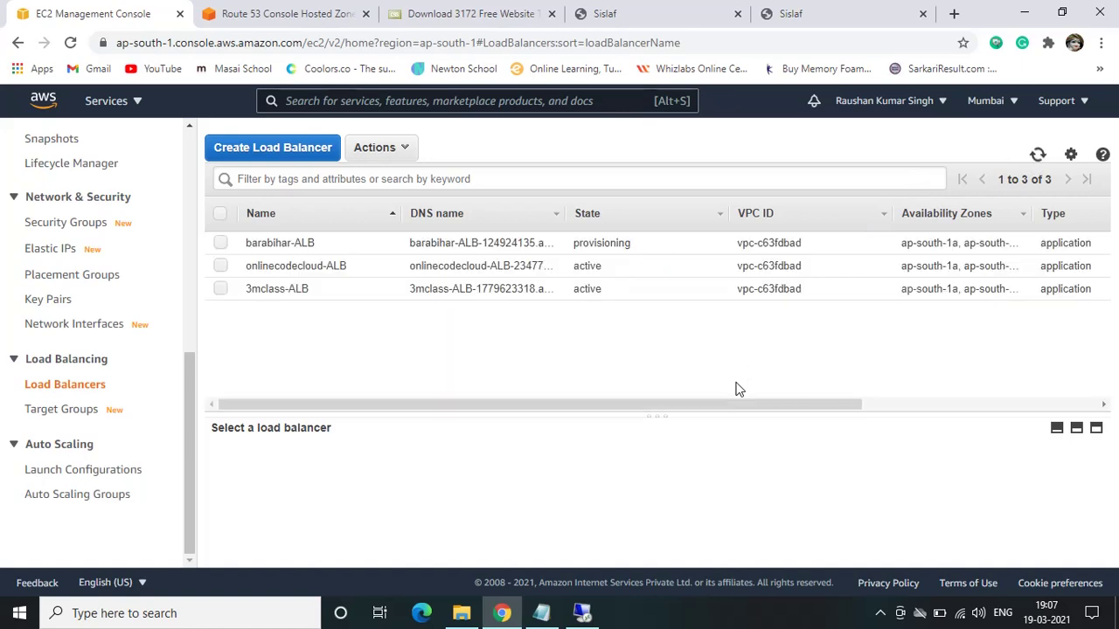
{"action": "left_click", "coordinate": [880, 613]}
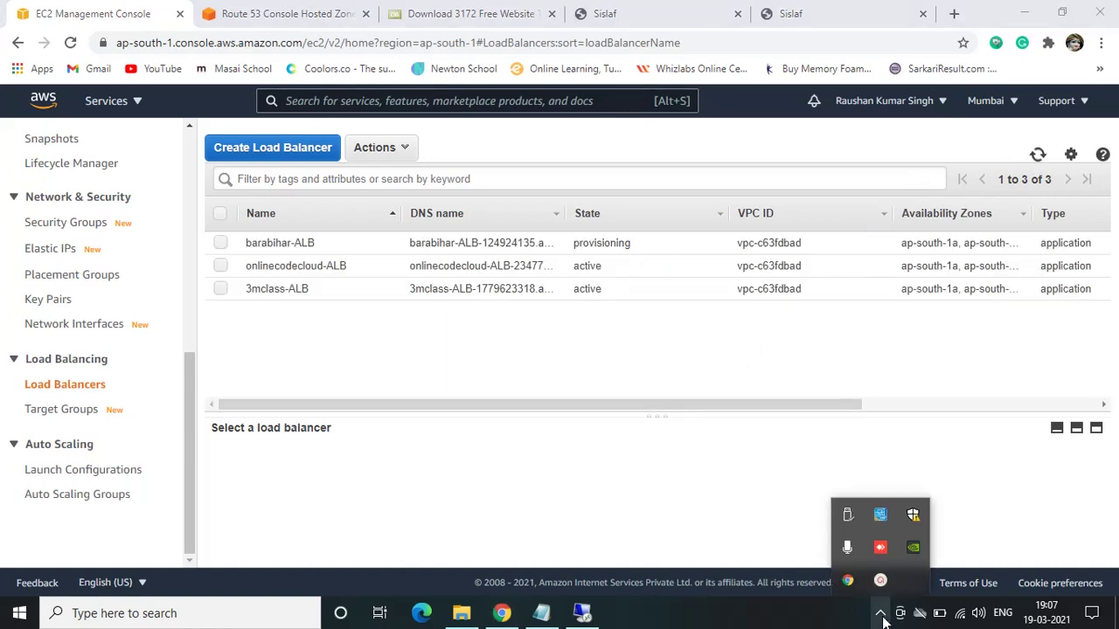
{"action": "left_click", "coordinate": [880, 559]}
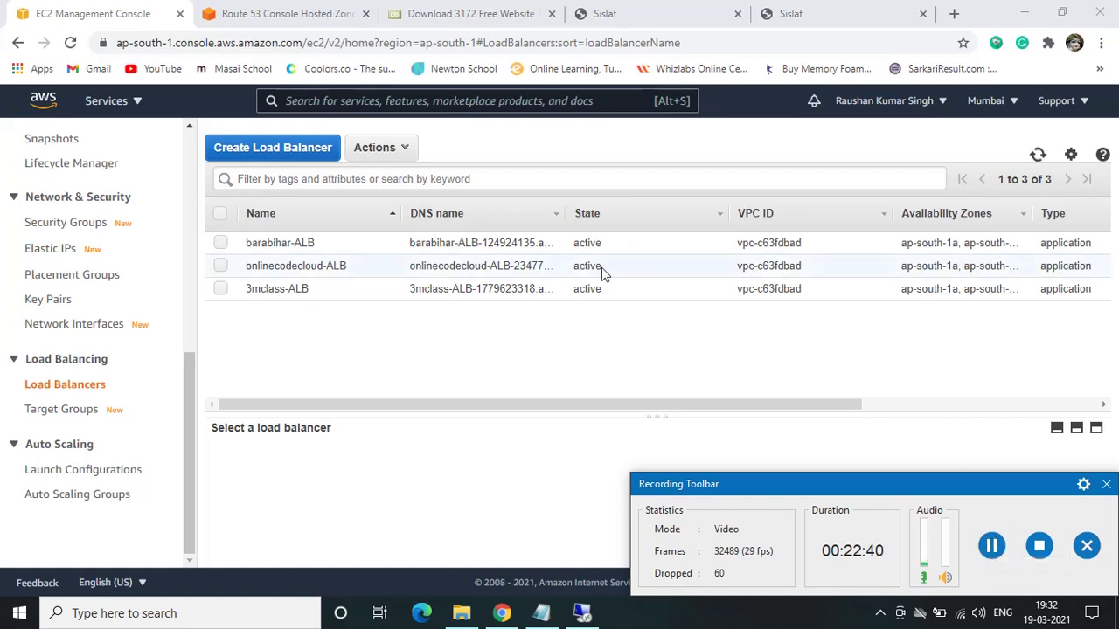
{"action": "left_click", "coordinate": [1106, 483]}
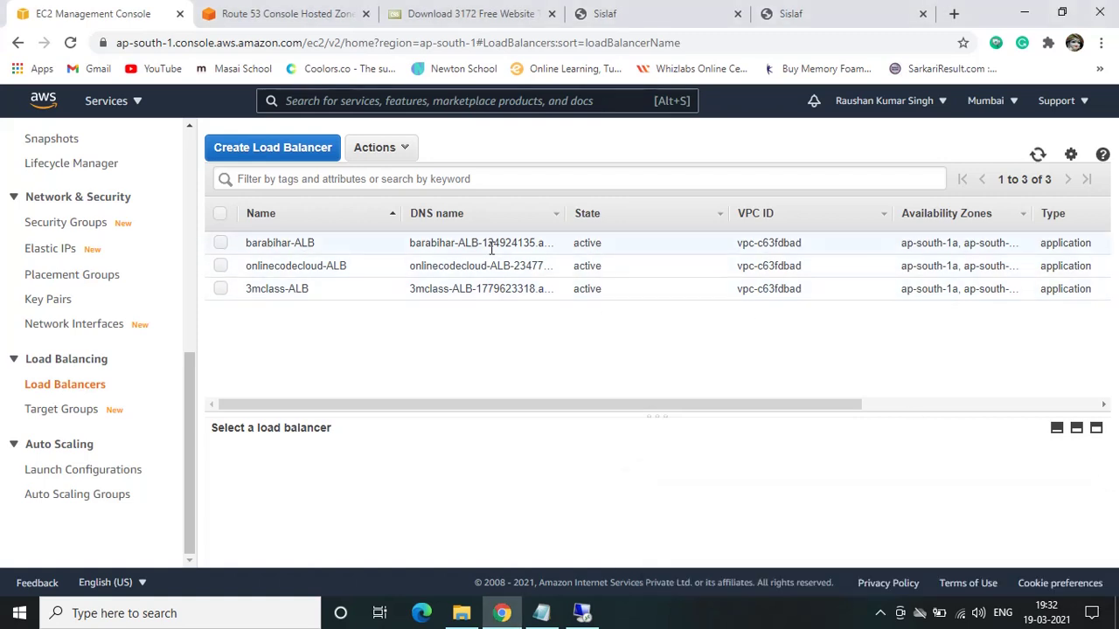
{"action": "left_click", "coordinate": [1038, 156]}
{"action": "key", "text": "ctrl+Tab"}
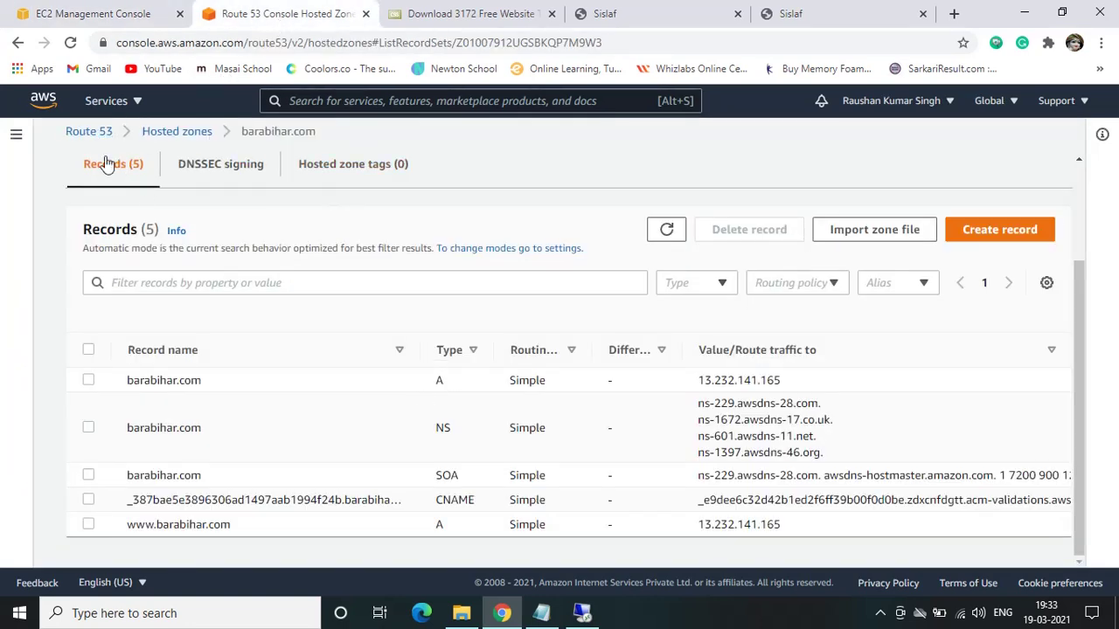
- Reload the barabihar.com records page and close the two Sislaf tabs and the template download tab
{"action": "left_click", "coordinate": [71, 42]}
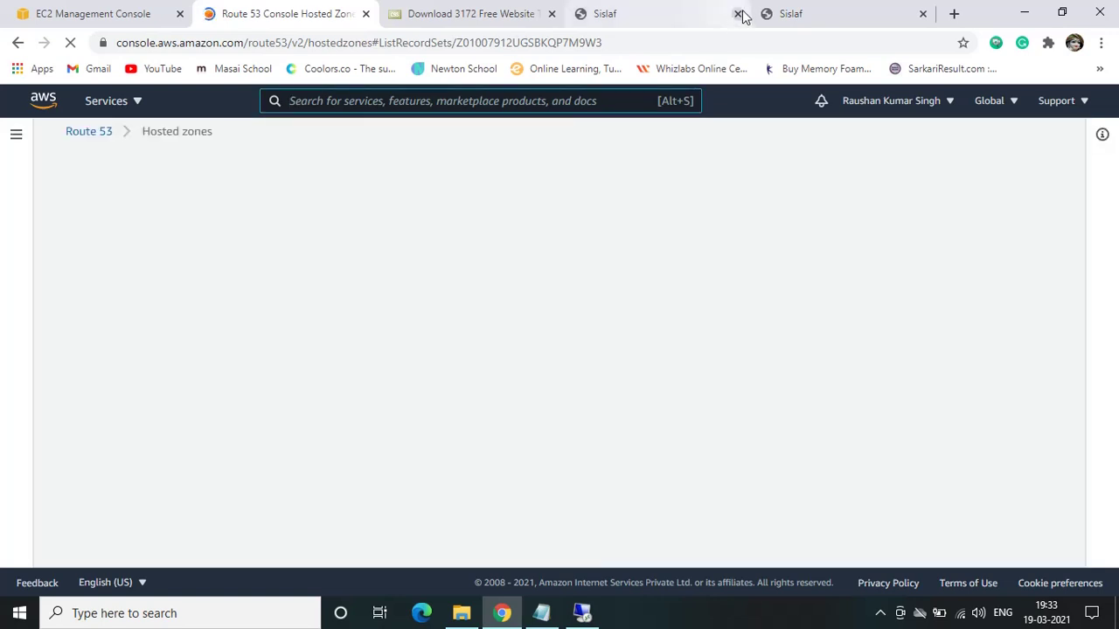
{"action": "left_click", "coordinate": [737, 14]}
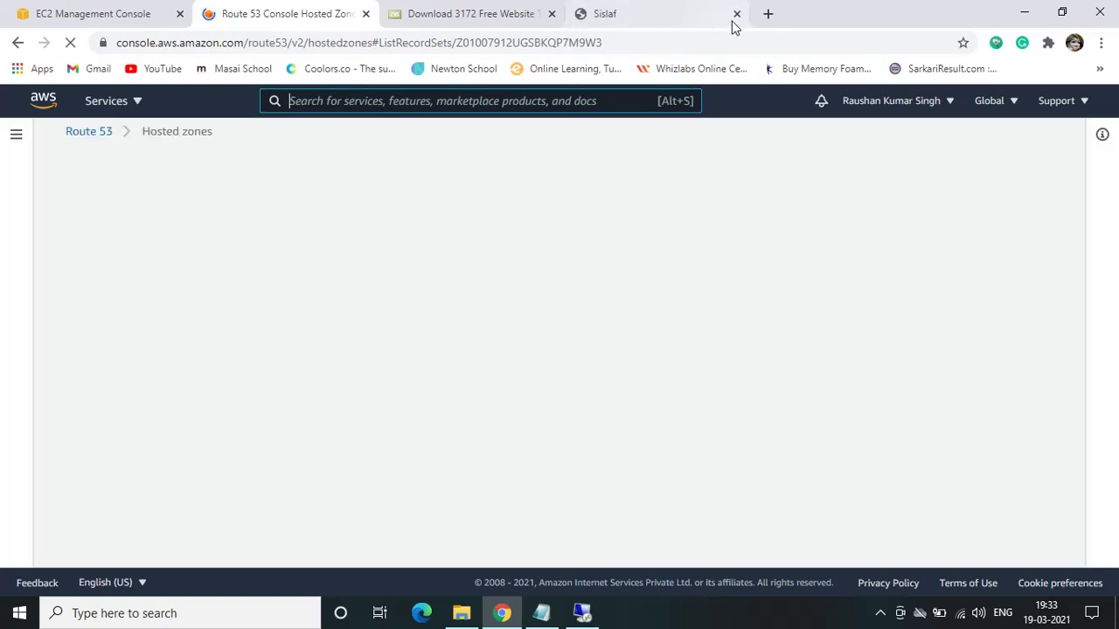
{"action": "left_click", "coordinate": [736, 15]}
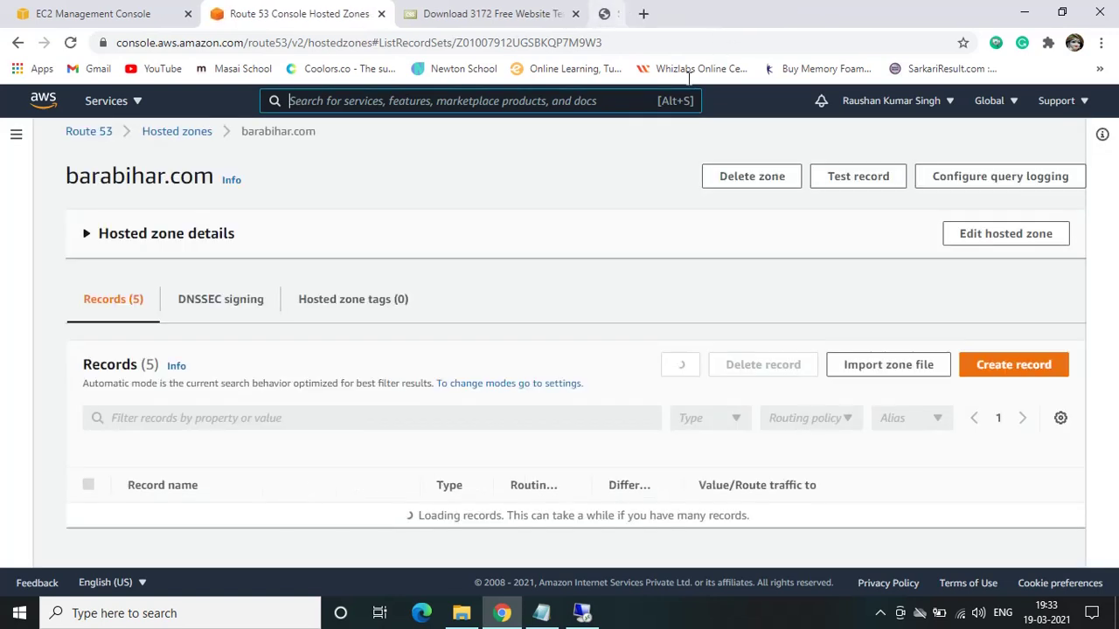
{"action": "left_click", "coordinate": [581, 14]}
{"action": "scroll", "coordinate": [680, 343], "scroll_direction": "down", "scroll_amount": 1}
{"action": "scroll", "coordinate": [680, 344], "scroll_direction": "down", "scroll_amount": 1}
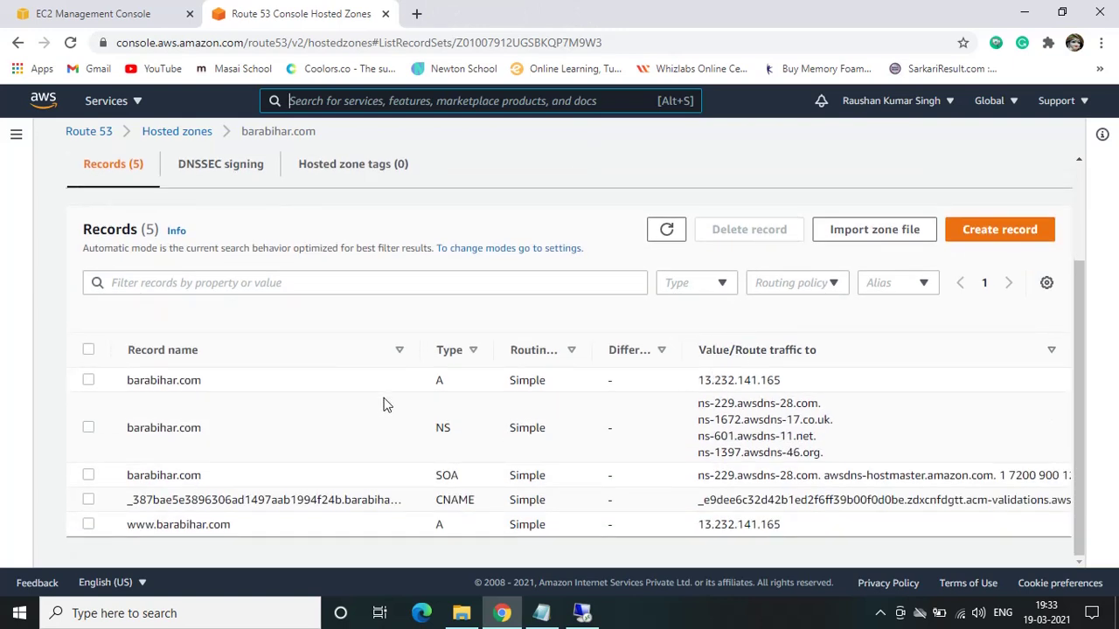
- Start a new alias record targeting the Application/Classic load balancer barabihar-ALB in Asia Pacific (Mumbai)
{"action": "left_click", "coordinate": [997, 232]}
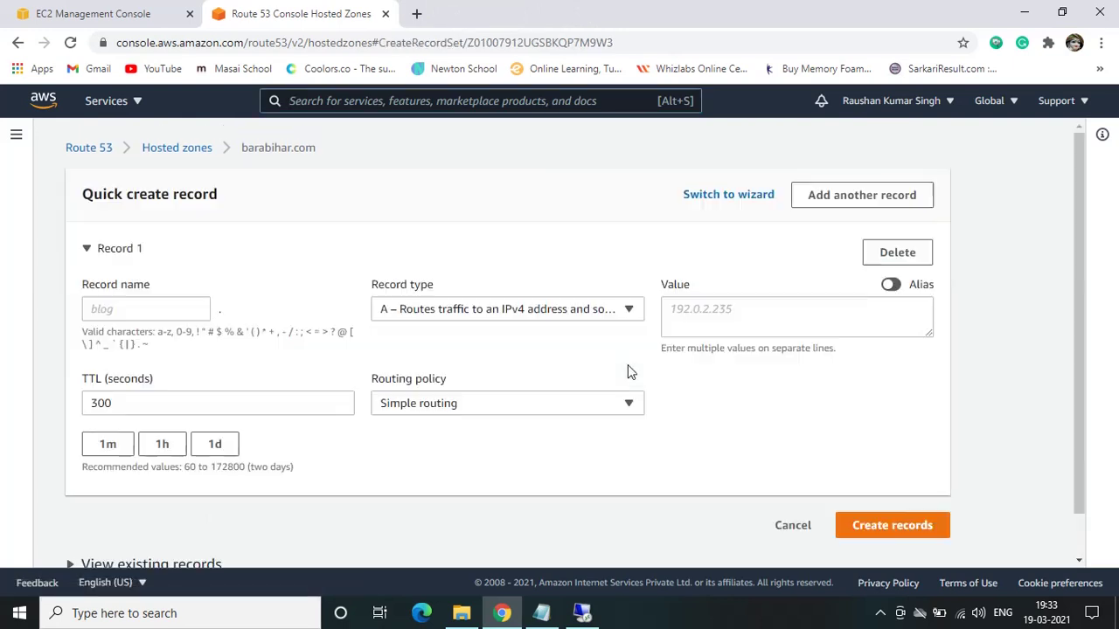
{"action": "left_click", "coordinate": [892, 289]}
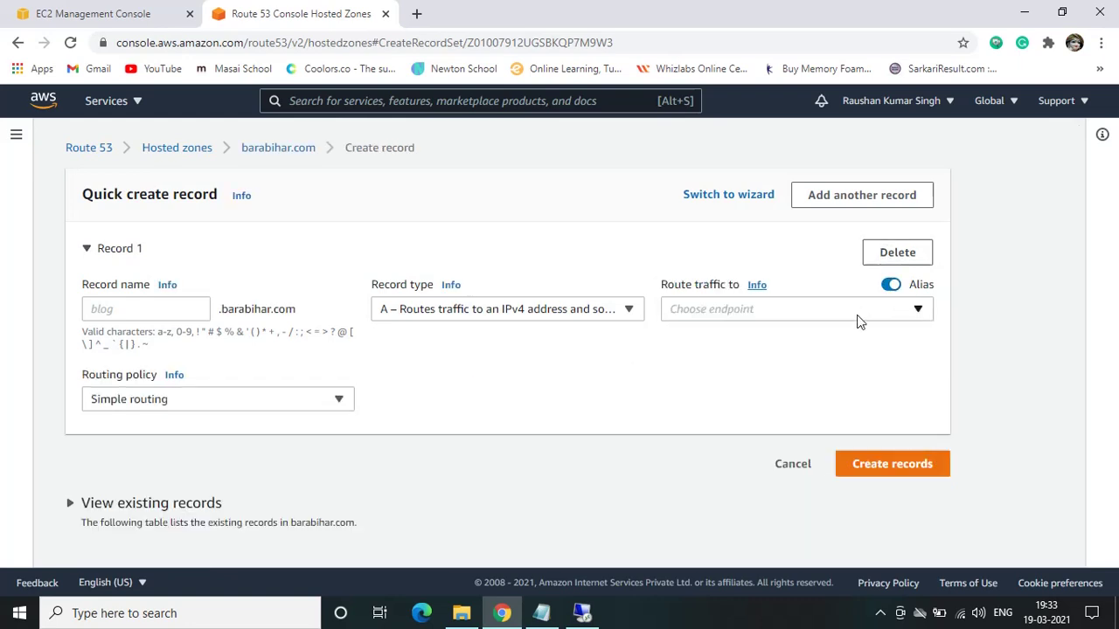
{"action": "left_click", "coordinate": [771, 312]}
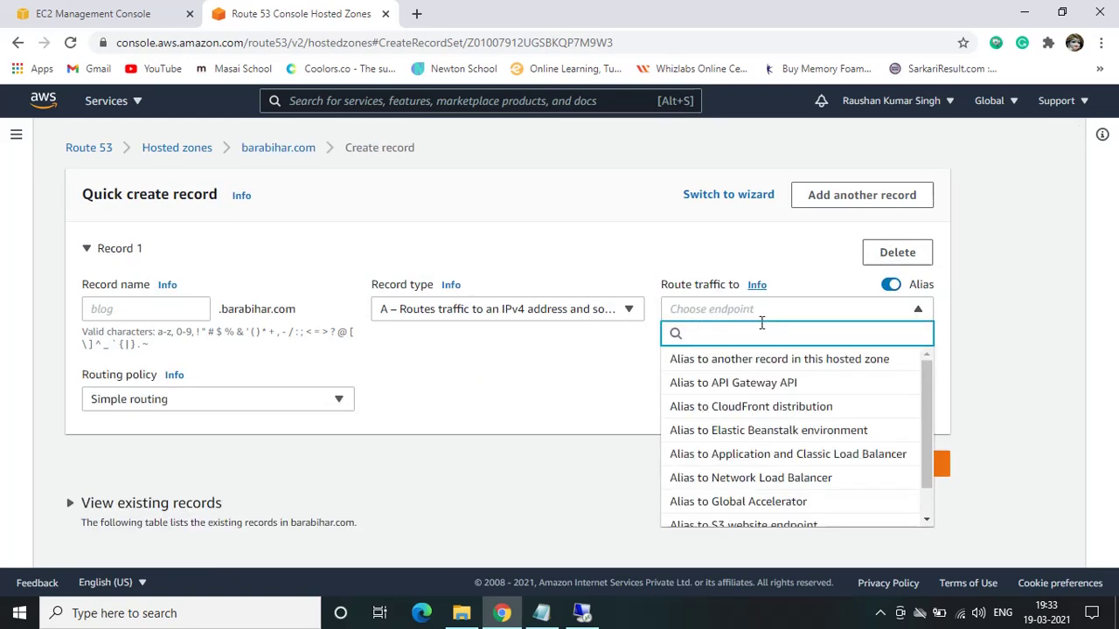
{"action": "left_click", "coordinate": [787, 454]}
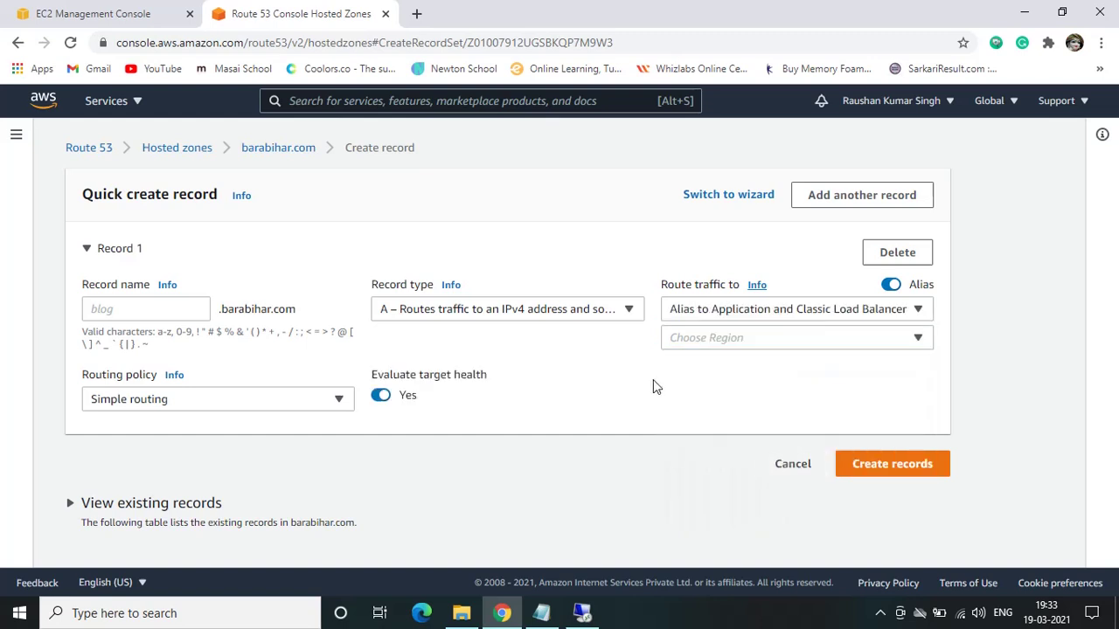
{"action": "left_click", "coordinate": [740, 341]}
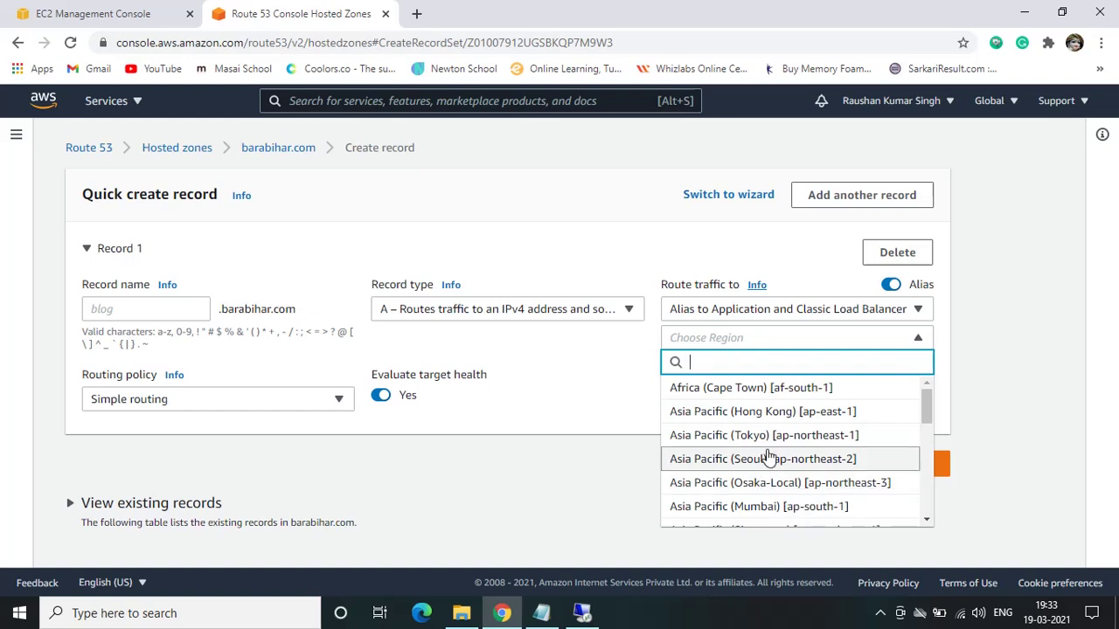
{"action": "scroll", "coordinate": [765, 452], "scroll_direction": "down", "scroll_amount": 1}
{"action": "left_click", "coordinate": [771, 427]}
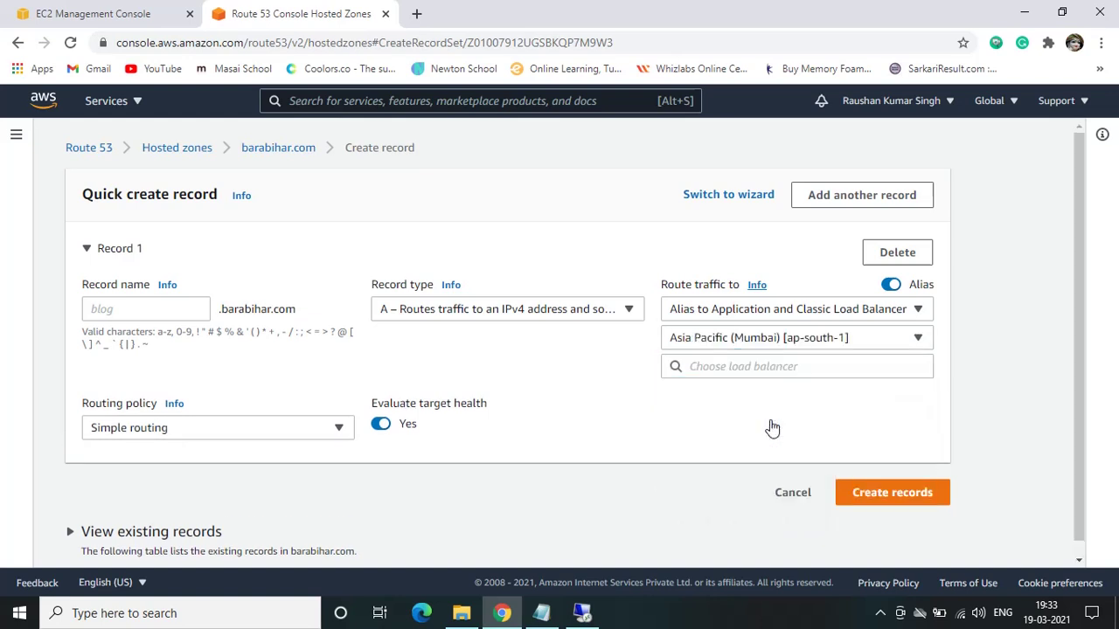
{"action": "left_click", "coordinate": [749, 366]}
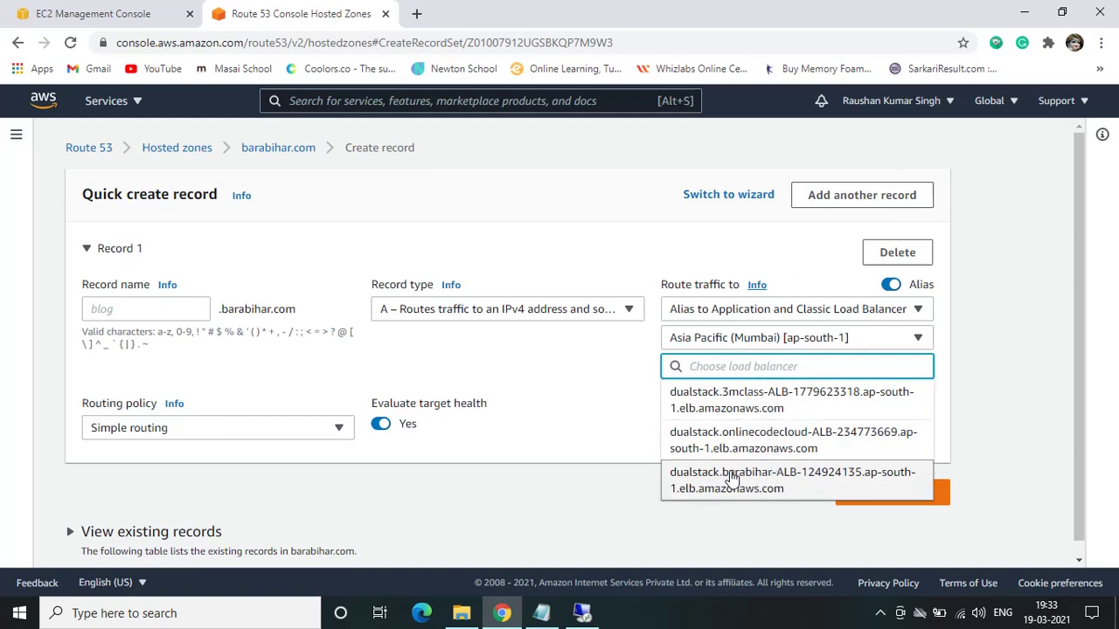
{"action": "left_click", "coordinate": [765, 481]}
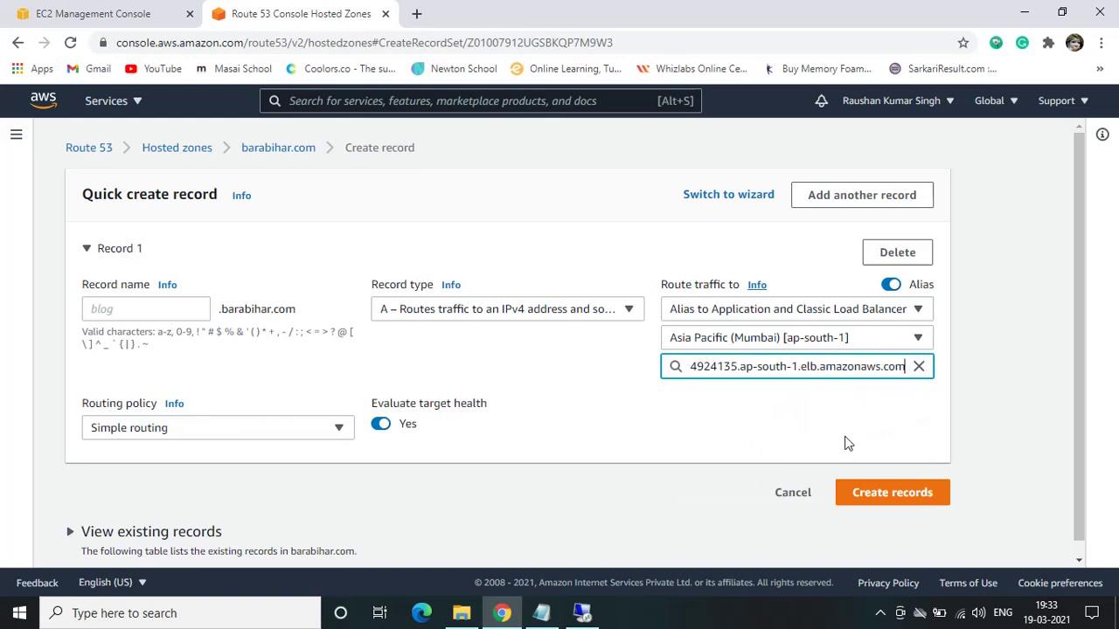
- Submit the alias record, dismiss the record-already-exists error, and return to the records list
{"action": "left_click", "coordinate": [885, 498]}
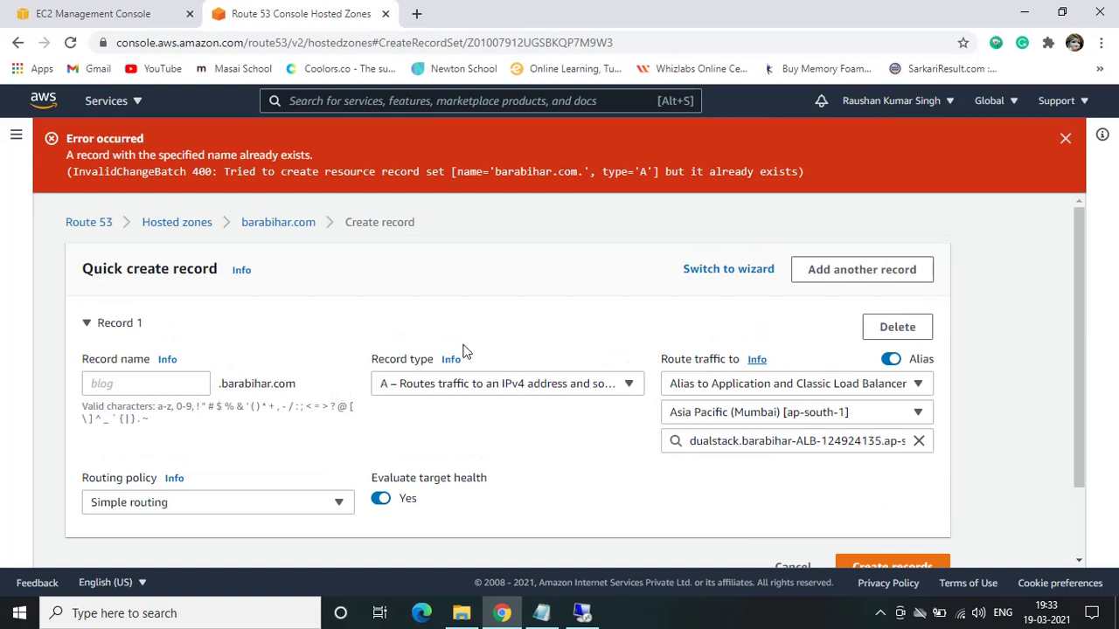
{"action": "left_click", "coordinate": [1065, 139]}
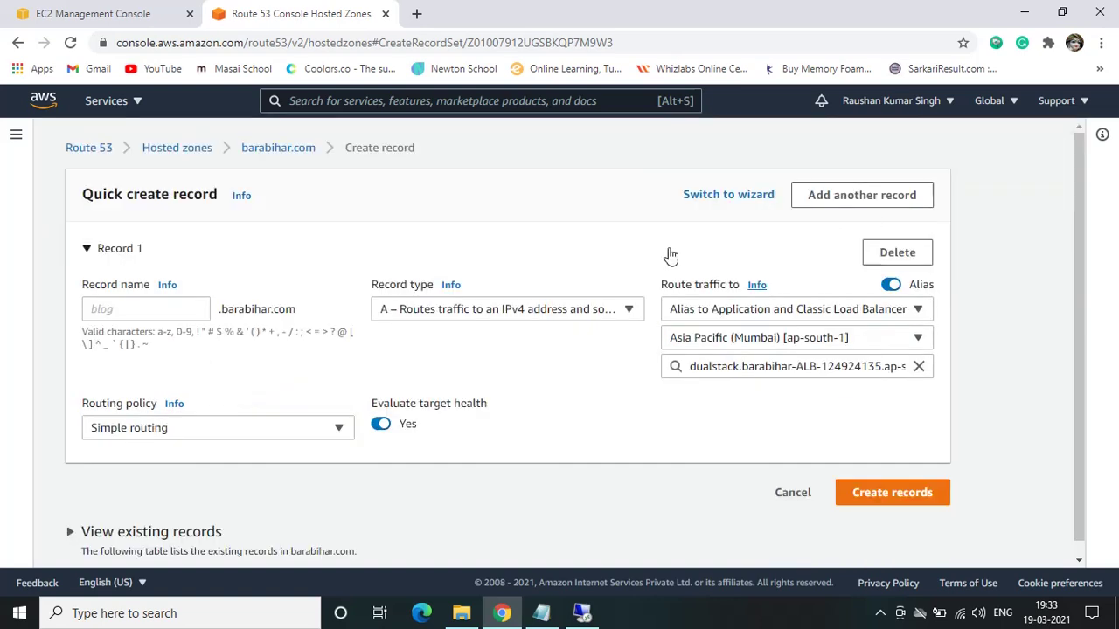
{"action": "left_click", "coordinate": [272, 150]}
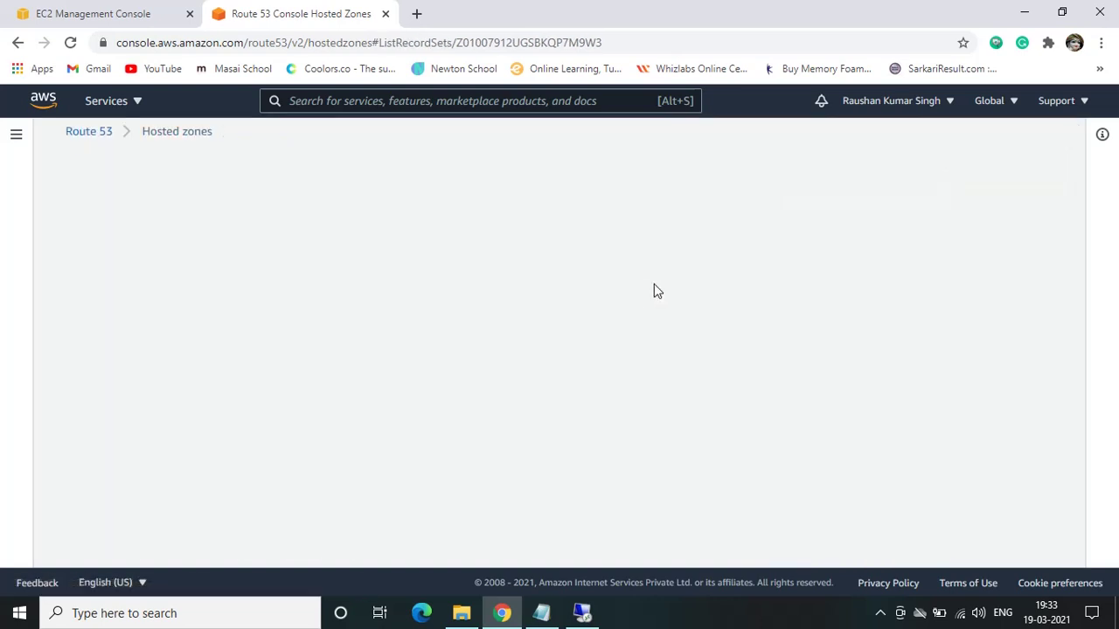
{"action": "scroll", "coordinate": [652, 413], "scroll_direction": "down", "scroll_amount": 3}
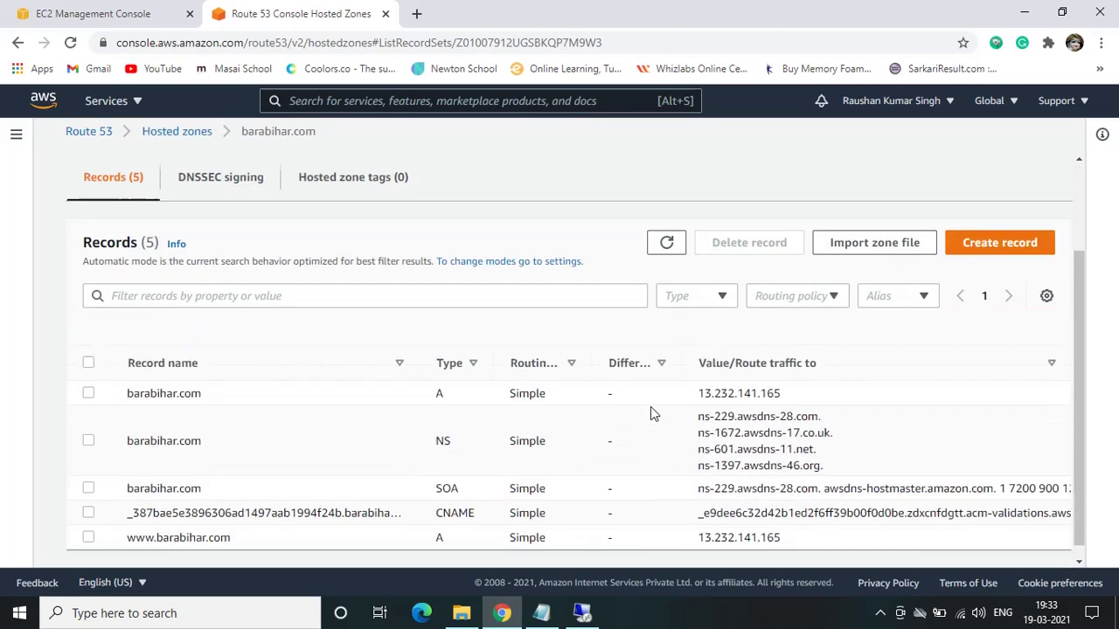
{"action": "left_click", "coordinate": [95, 384]}
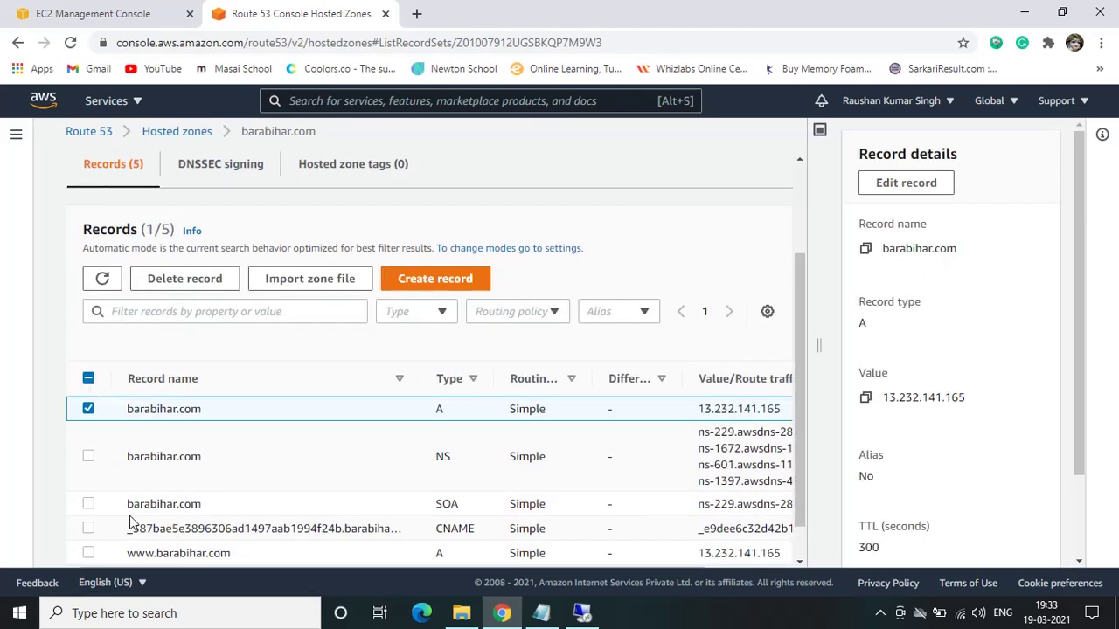
{"action": "scroll", "coordinate": [174, 492], "scroll_direction": "down", "scroll_amount": 1}
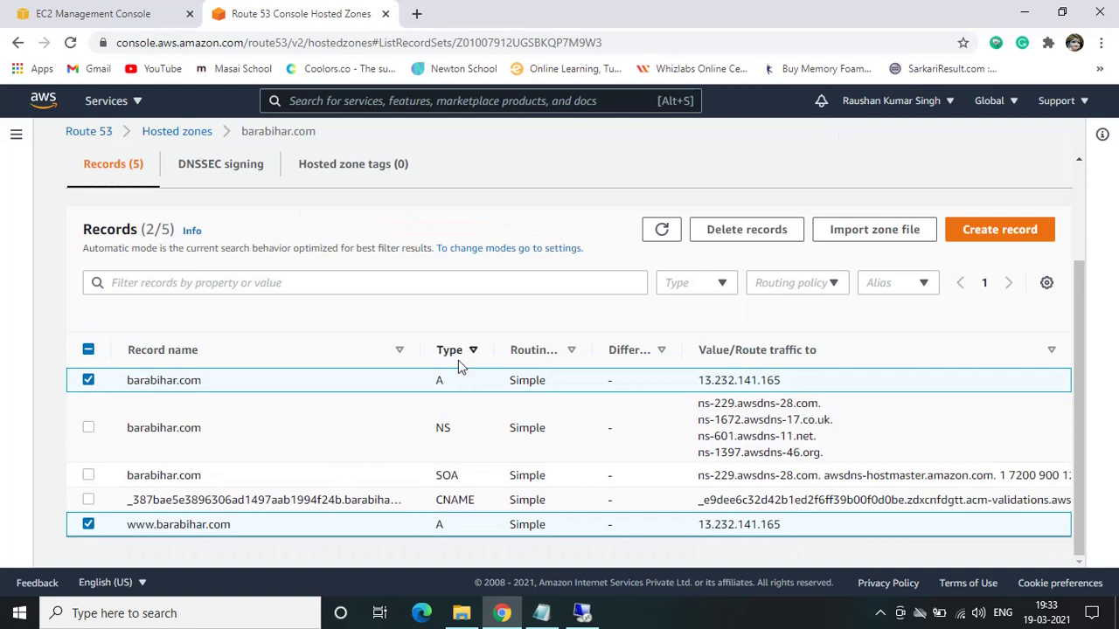
{"action": "left_click", "coordinate": [770, 236]}
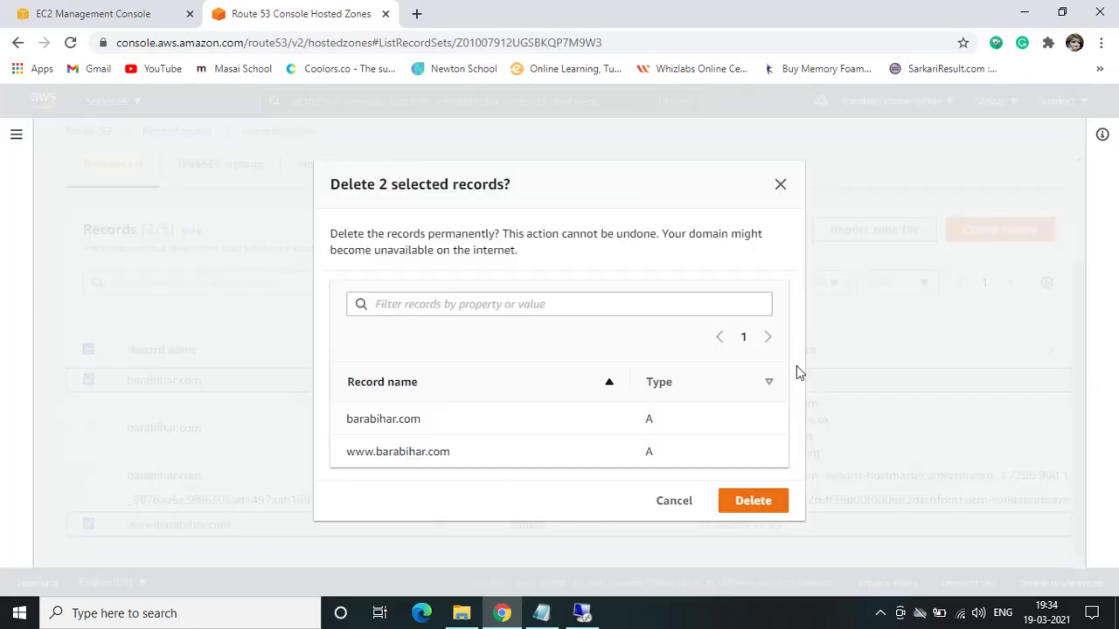
{"action": "left_click", "coordinate": [754, 498]}
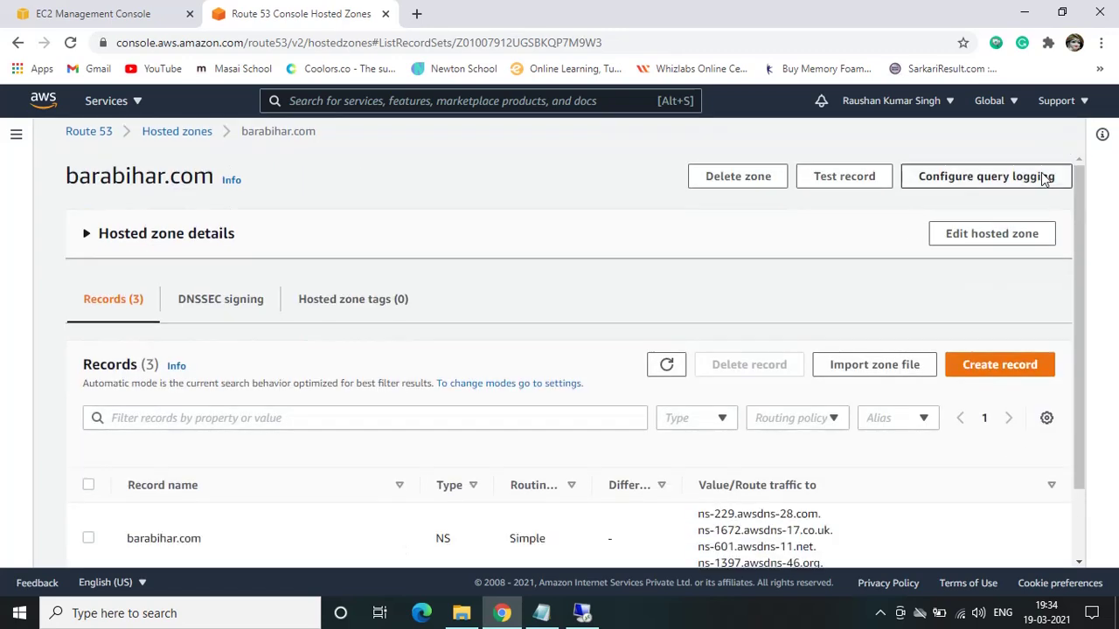
{"action": "scroll", "coordinate": [849, 459], "scroll_direction": "down", "scroll_amount": 2}
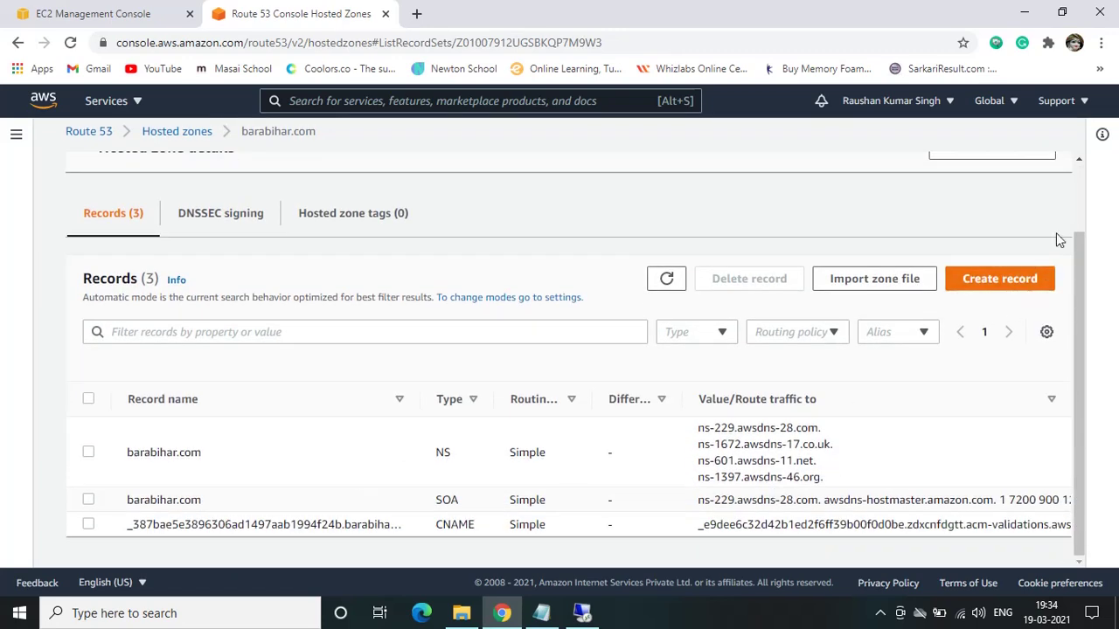
- Create a barabihar.com A alias record to the Application/Classic load balancer barabihar-ALB in Asia Pacific (Mumbai)
{"action": "left_click", "coordinate": [1017, 287]}
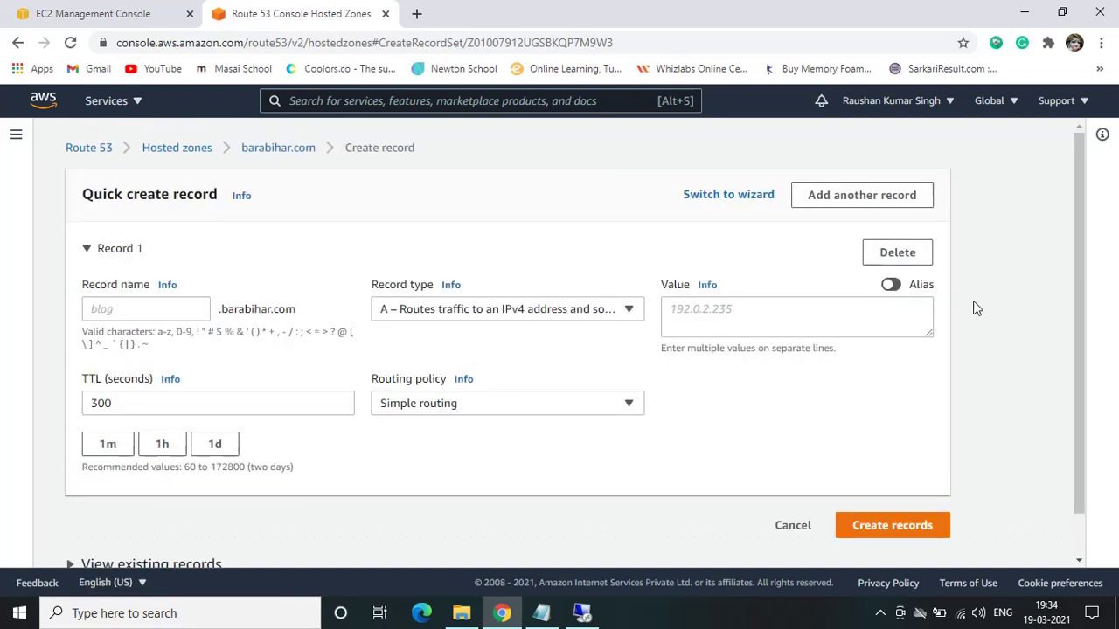
{"action": "left_click", "coordinate": [892, 285]}
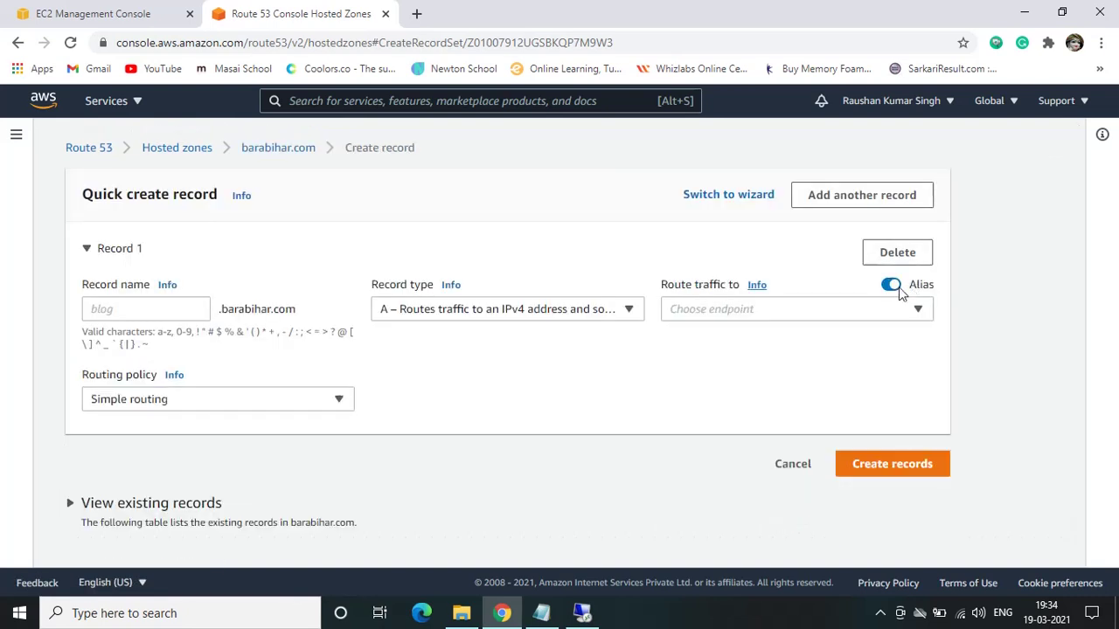
{"action": "left_click", "coordinate": [726, 309]}
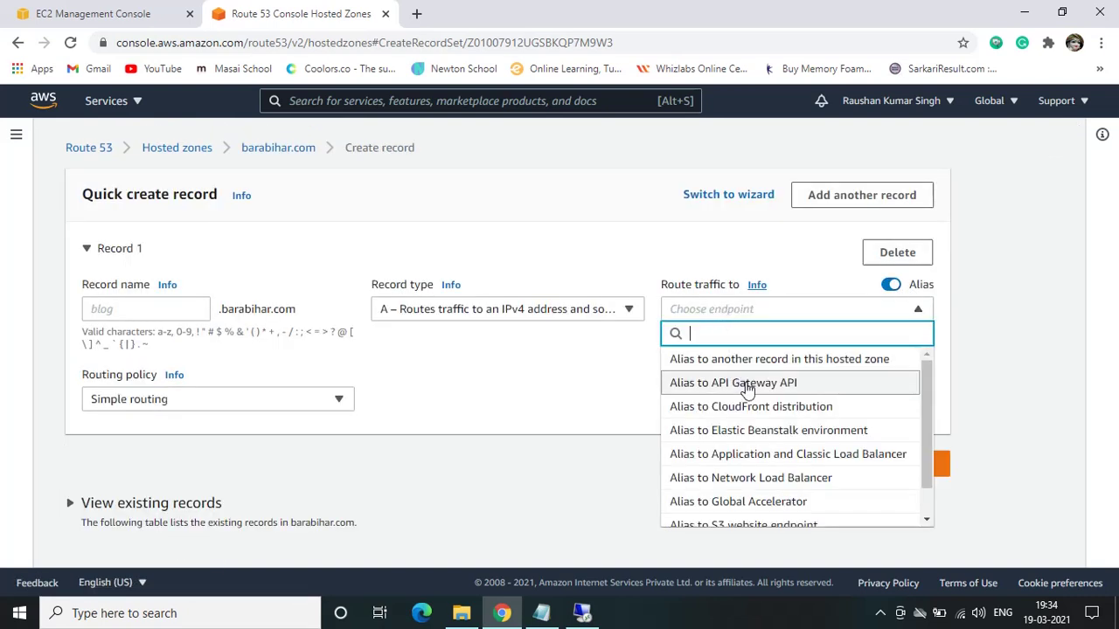
{"action": "left_click", "coordinate": [769, 454]}
{"action": "left_click", "coordinate": [775, 337]}
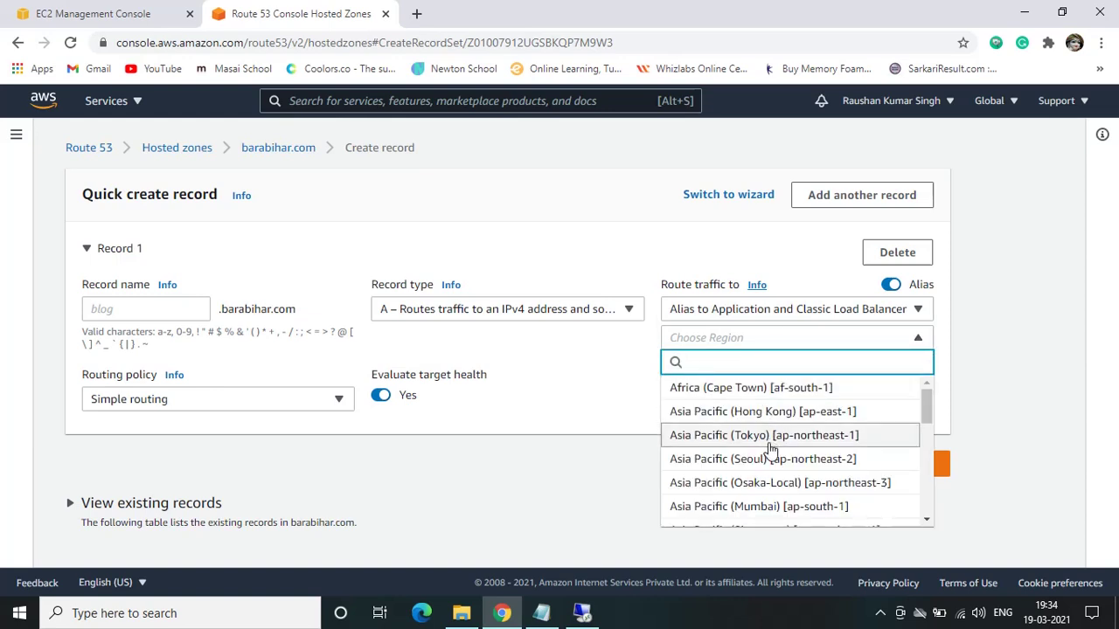
{"action": "left_click", "coordinate": [768, 509]}
{"action": "left_click", "coordinate": [757, 366]}
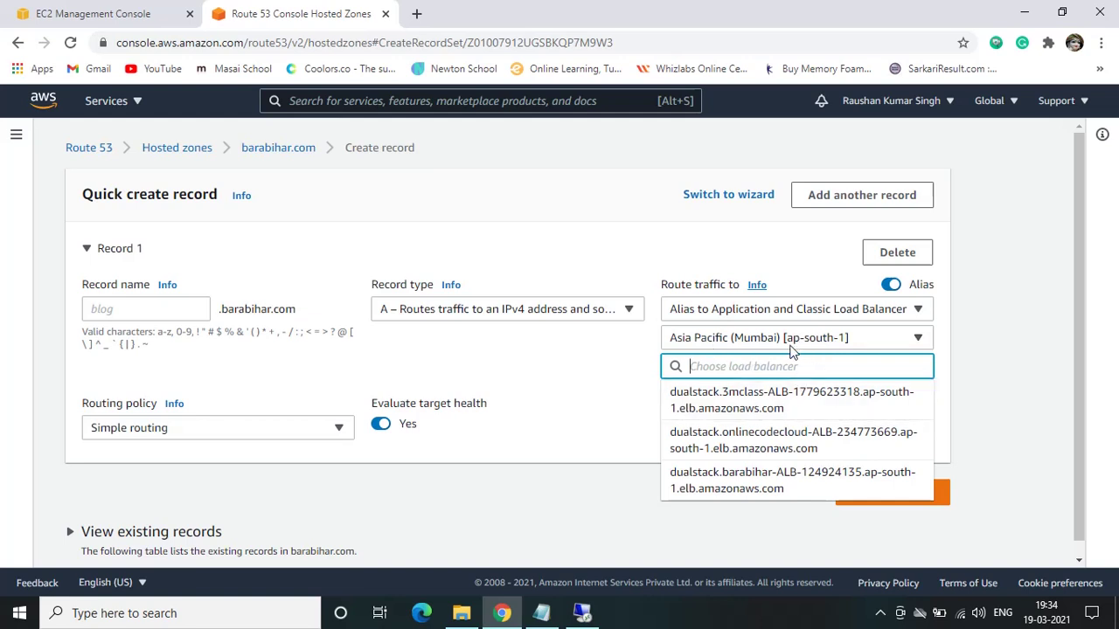
{"action": "left_click", "coordinate": [775, 481]}
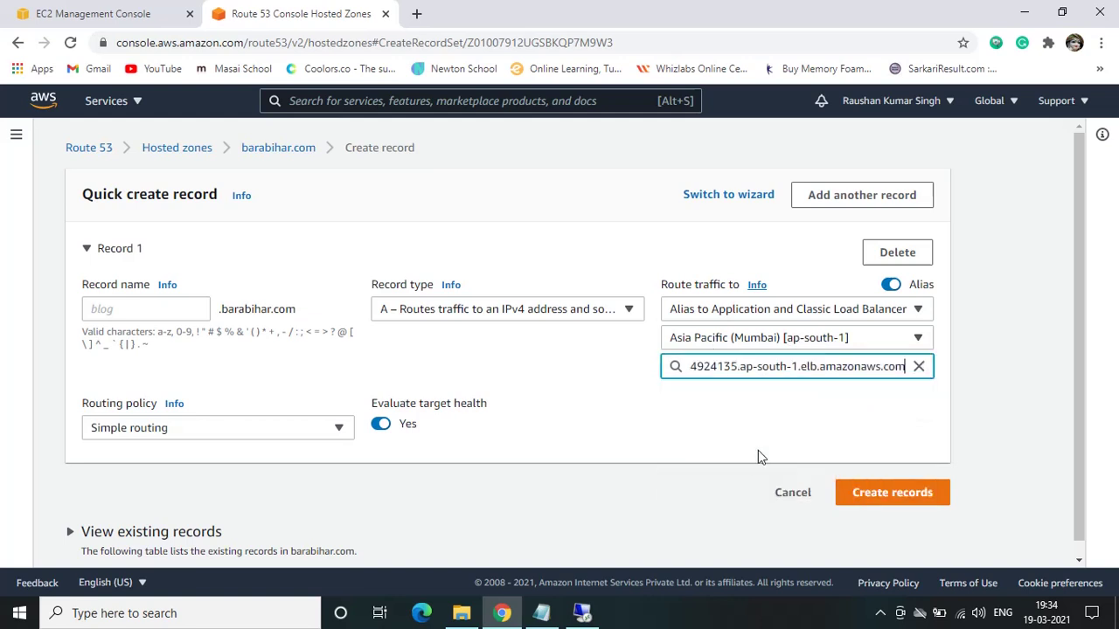
{"action": "left_click", "coordinate": [892, 493]}
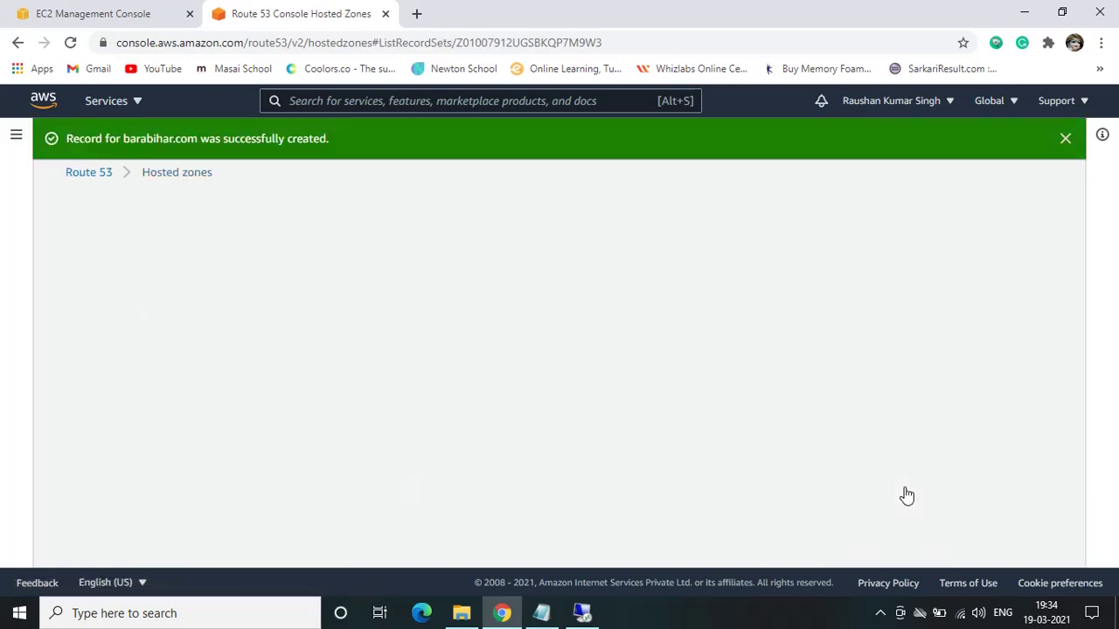
{"action": "scroll", "coordinate": [650, 350], "scroll_direction": "down", "scroll_amount": 1}
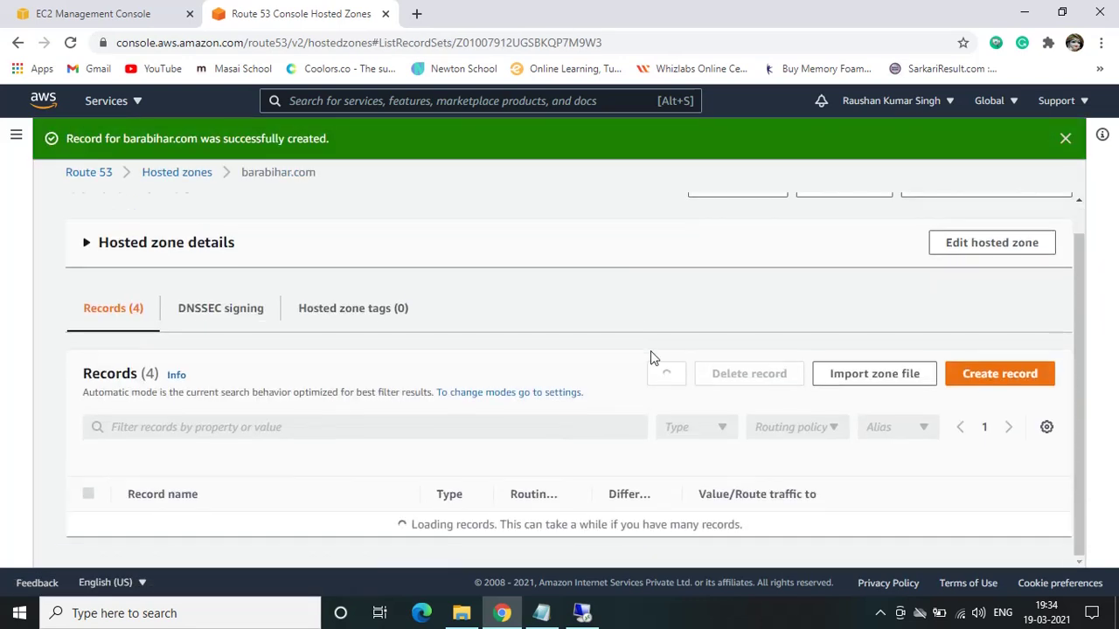
{"action": "scroll", "coordinate": [517, 408], "scroll_direction": "down", "scroll_amount": 2}
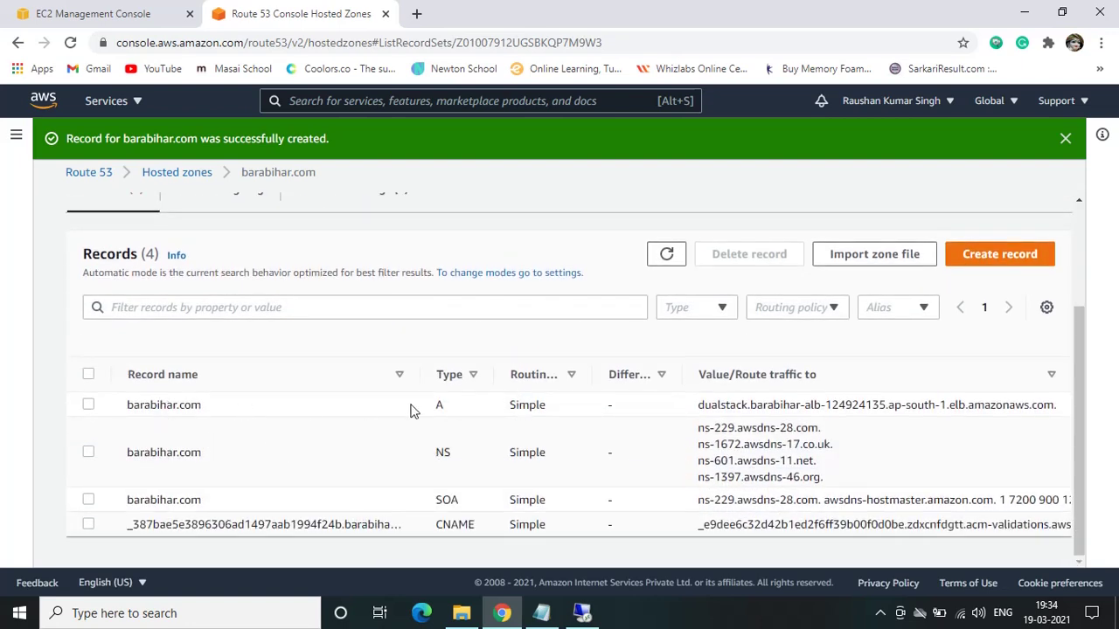
- Start another A record aliased to the Mumbai Application/Classic load balancer barabihar-ALB
{"action": "left_click", "coordinate": [976, 254]}
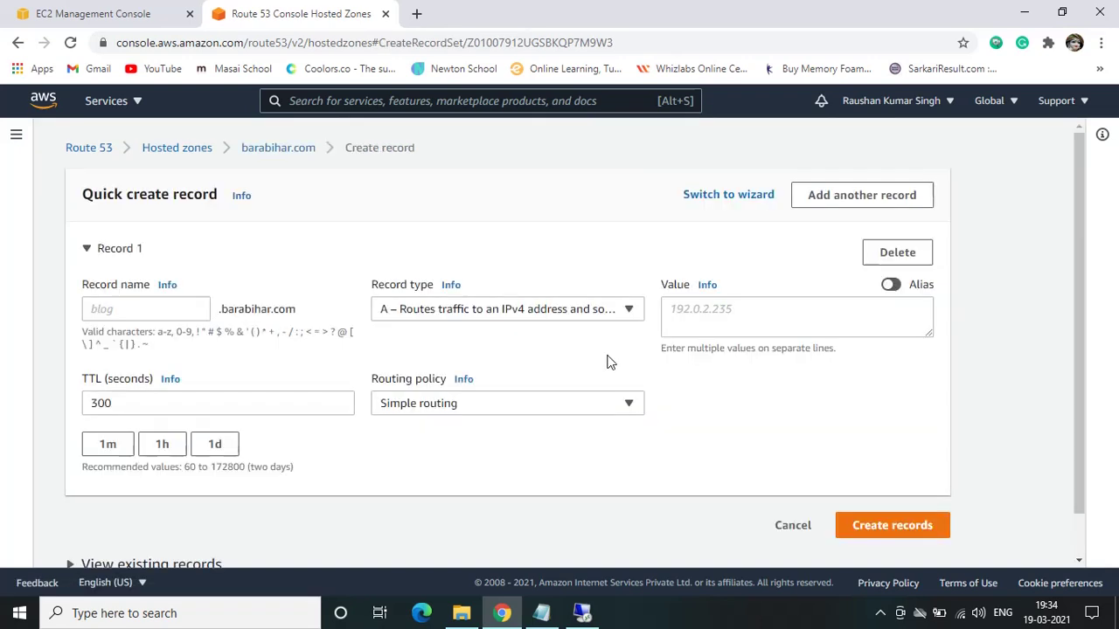
{"action": "left_click", "coordinate": [576, 310]}
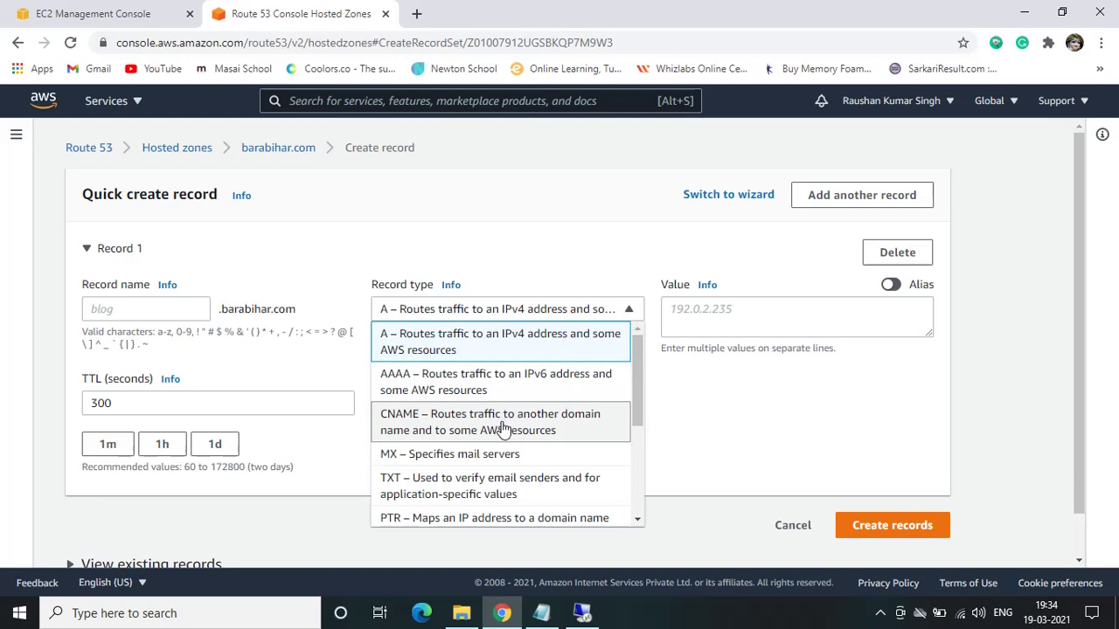
{"action": "left_click", "coordinate": [764, 311]}
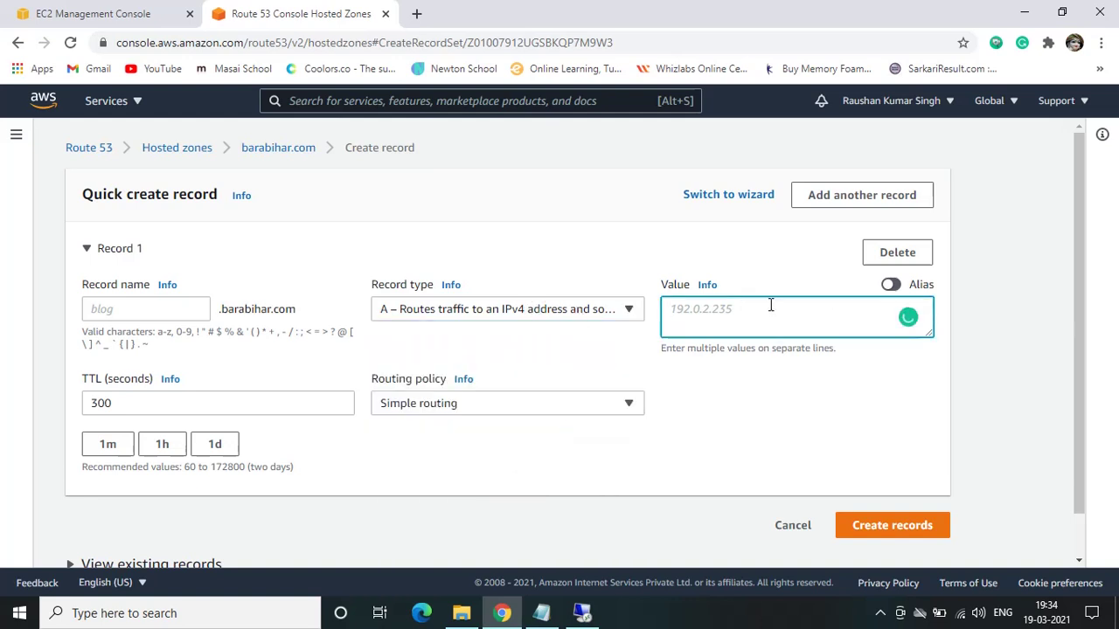
{"action": "left_click", "coordinate": [893, 285]}
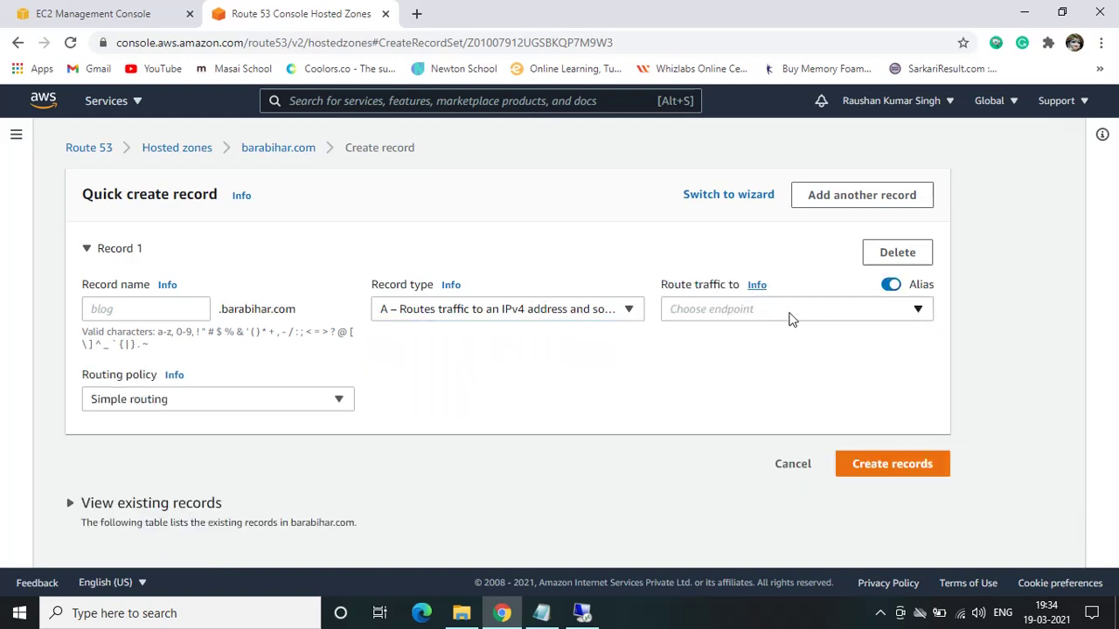
{"action": "left_click", "coordinate": [779, 316]}
{"action": "left_click", "coordinate": [774, 455]}
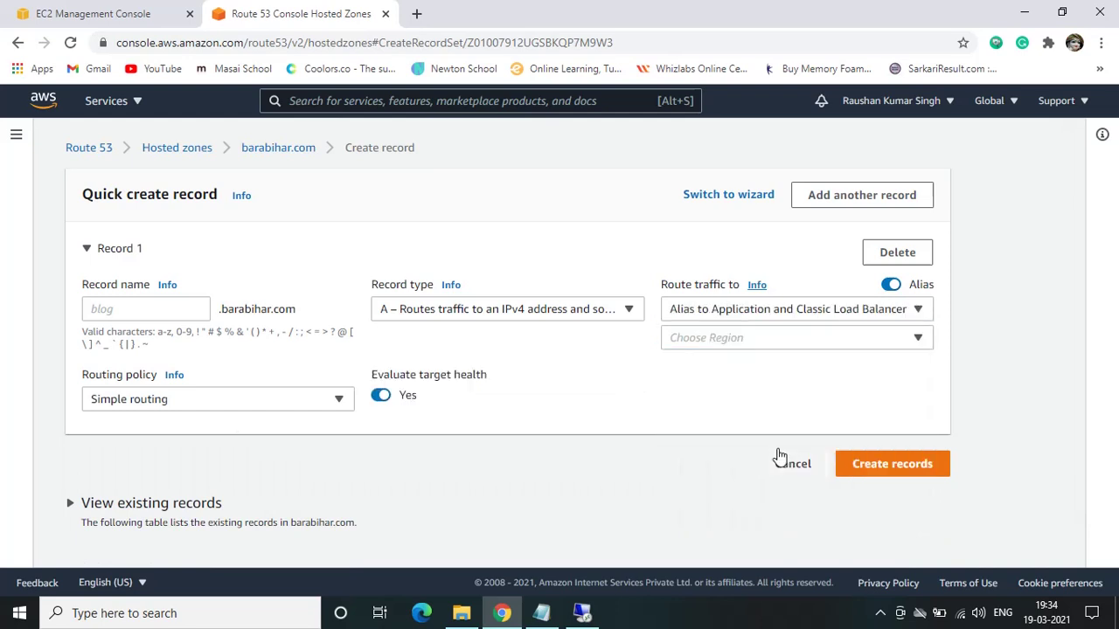
{"action": "left_click", "coordinate": [752, 343]}
{"action": "left_click", "coordinate": [743, 506]}
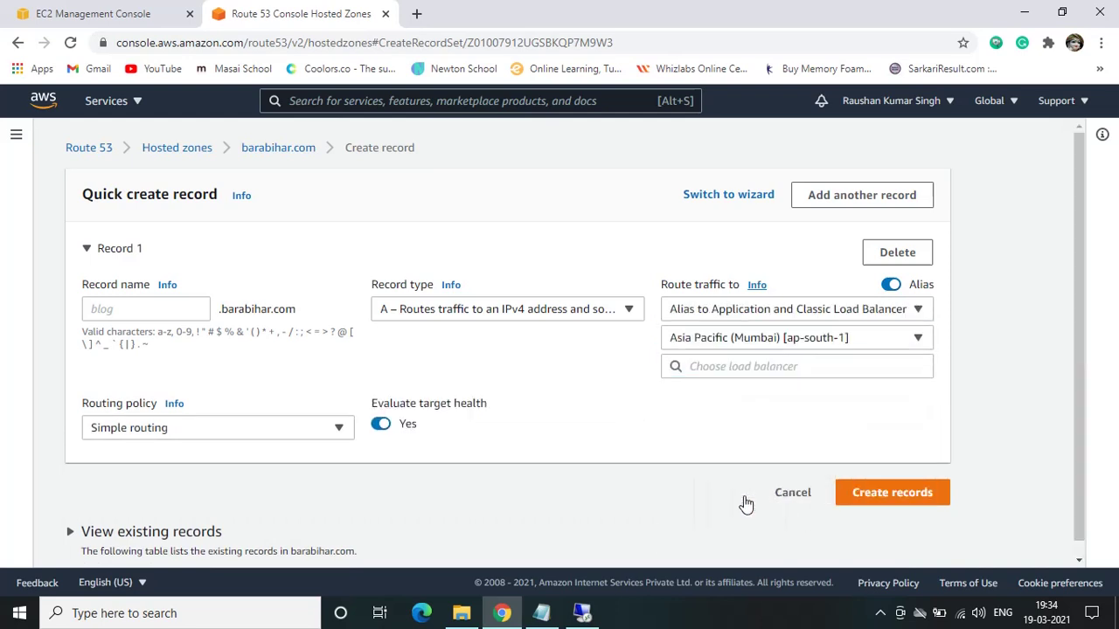
{"action": "left_click", "coordinate": [714, 367]}
{"action": "left_click", "coordinate": [722, 479]}
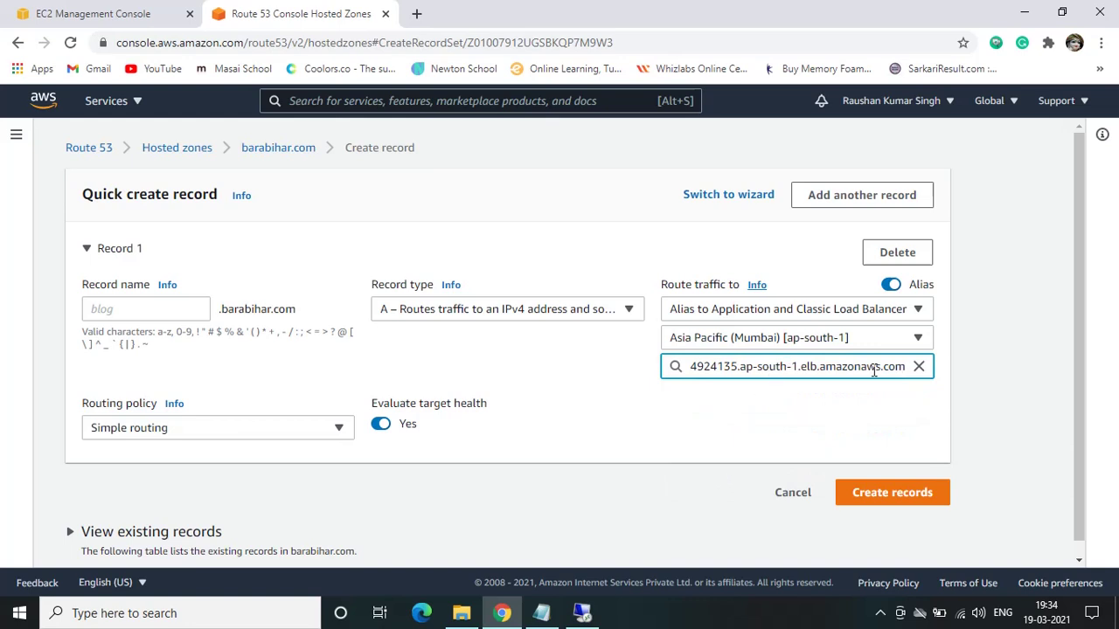
- Reselect barabihar-ALB, name the record www, create it, and dismiss the success message
{"action": "left_click", "coordinate": [919, 366]}
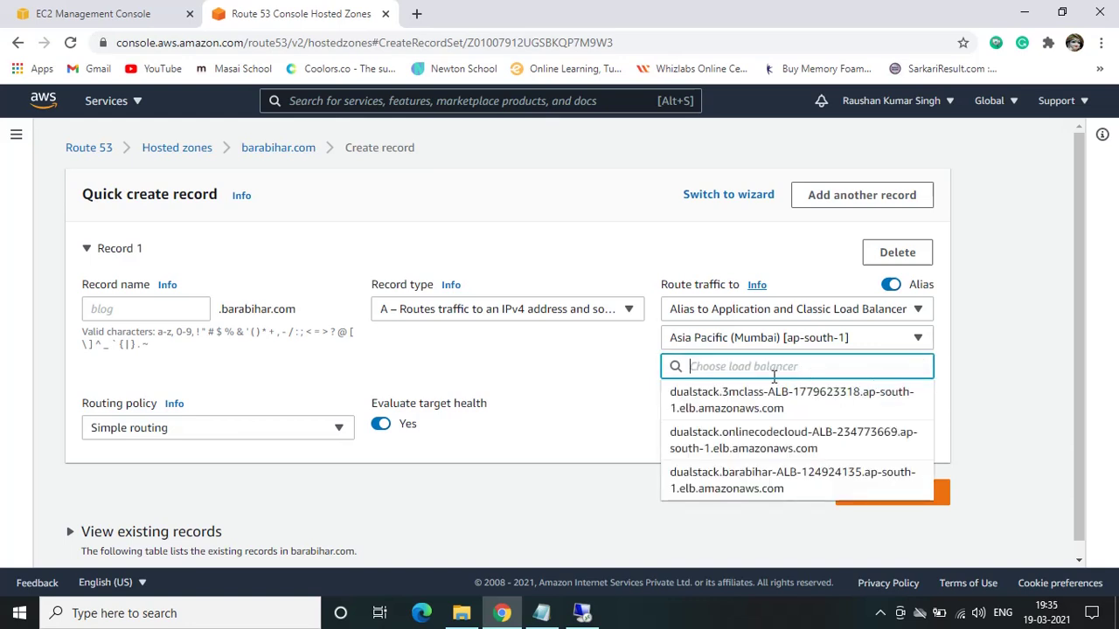
{"action": "left_click", "coordinate": [750, 492]}
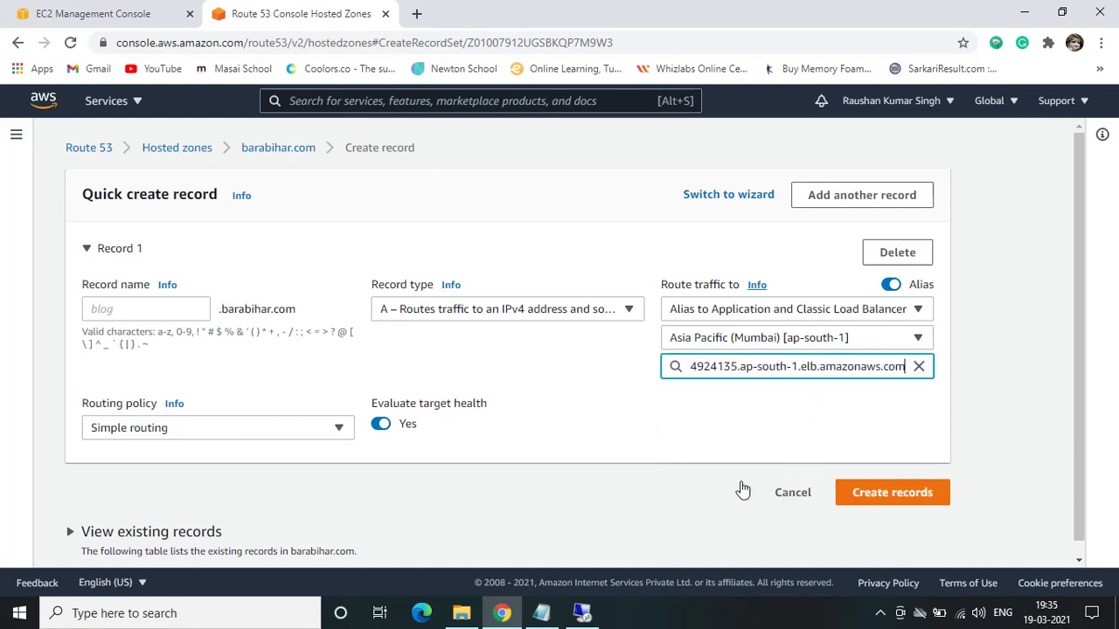
{"action": "left_click", "coordinate": [166, 313]}
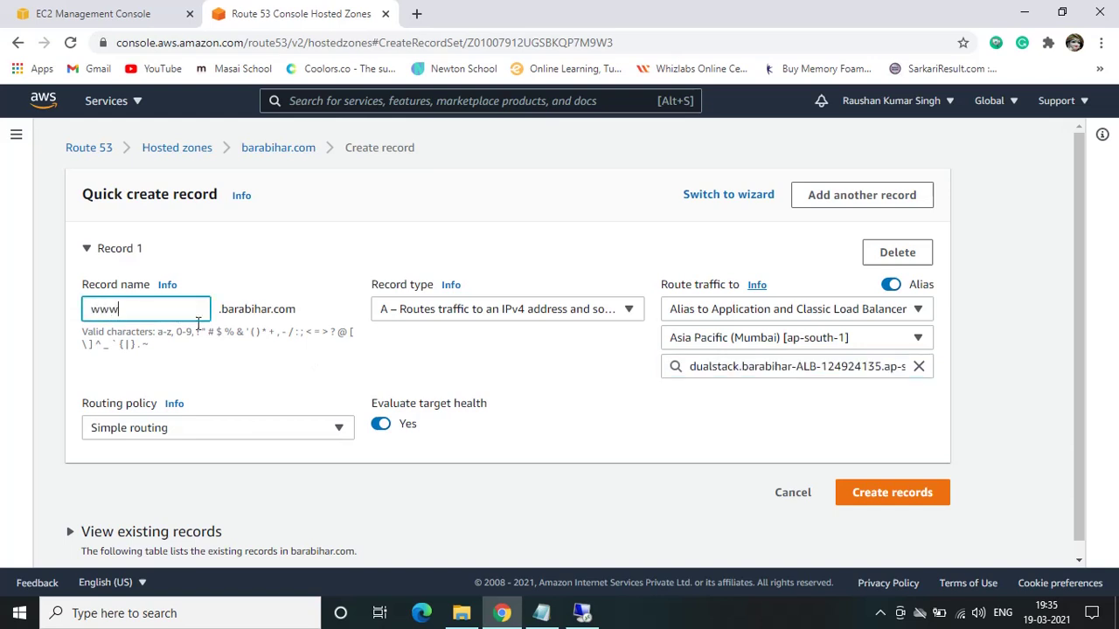
{"action": "left_click", "coordinate": [914, 504]}
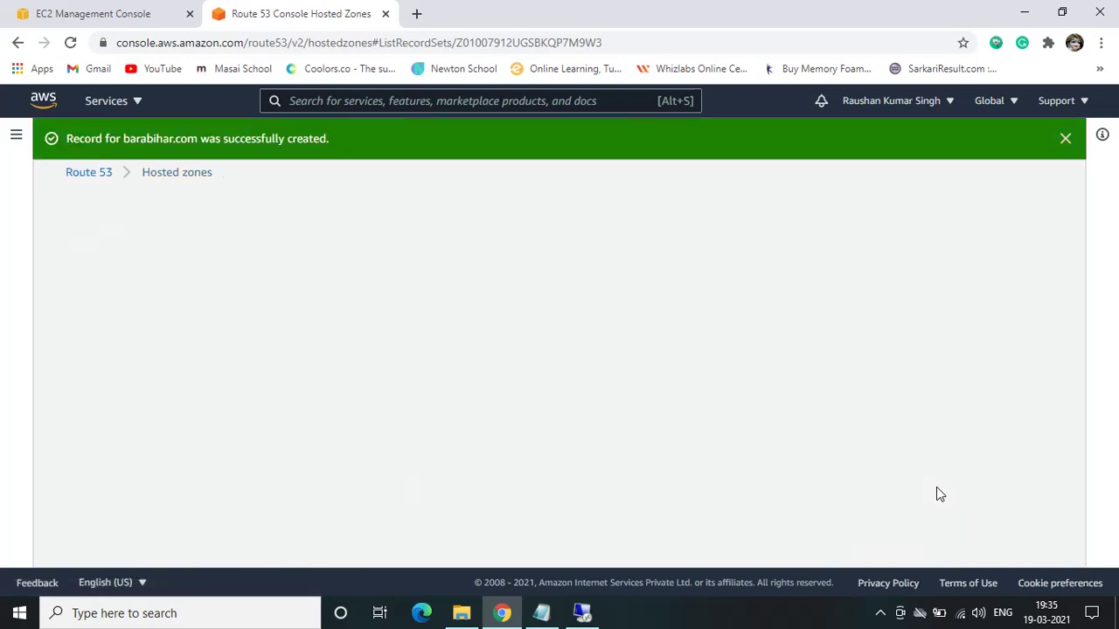
{"action": "left_click", "coordinate": [1065, 140]}
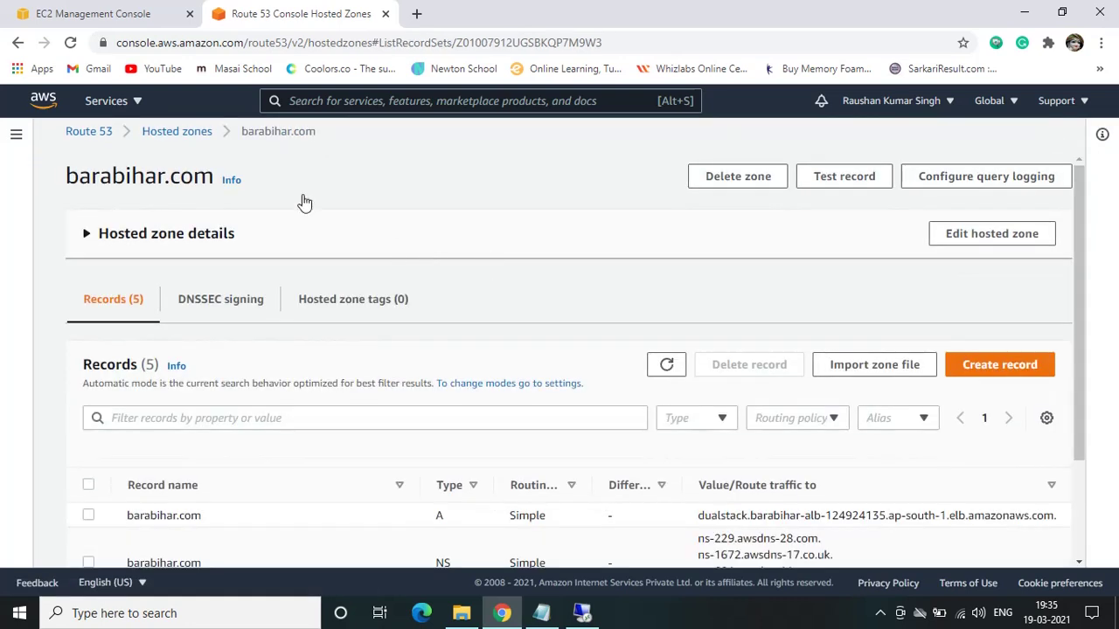
{"action": "left_click", "coordinate": [416, 13]}
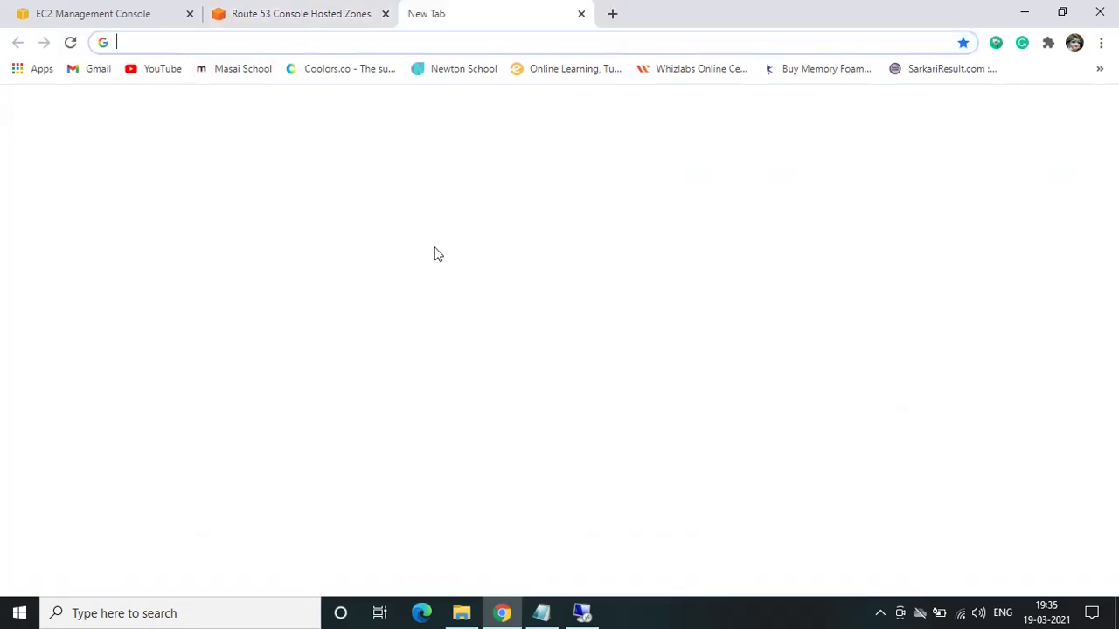
{"action": "type", "text": "www."}
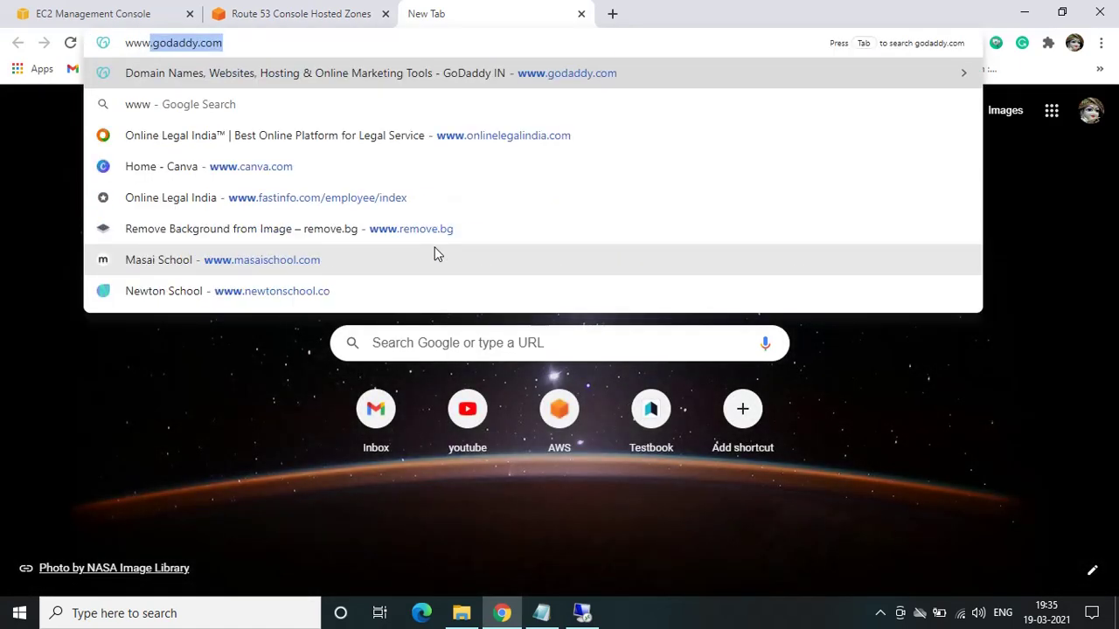
{"action": "type", "text": "bara"}
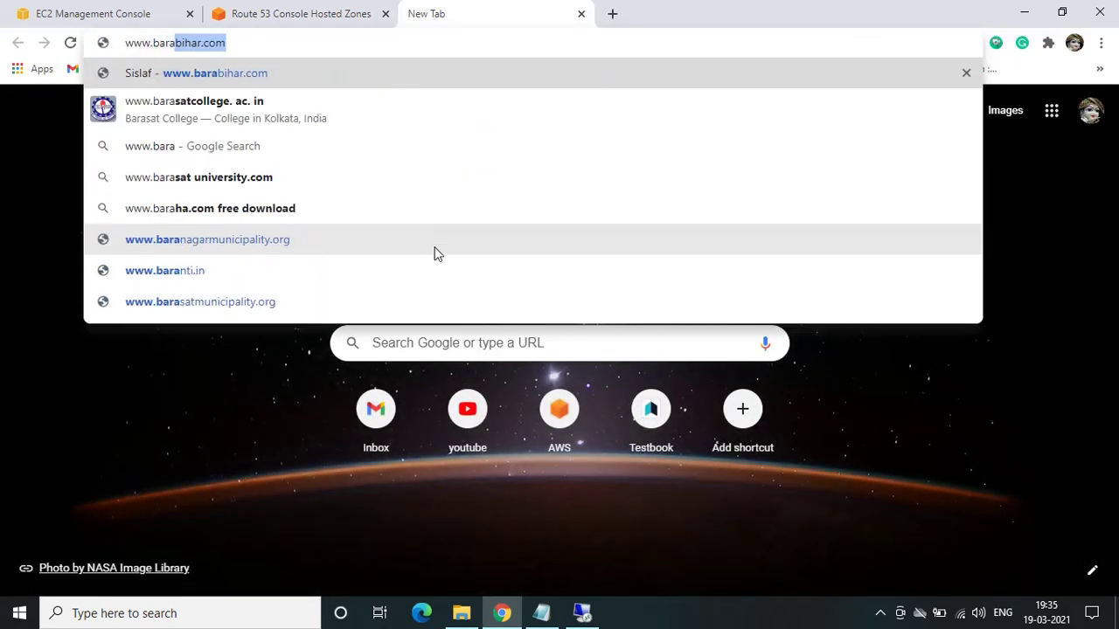
{"action": "key", "text": "Right"}
{"action": "key", "text": "Return"}
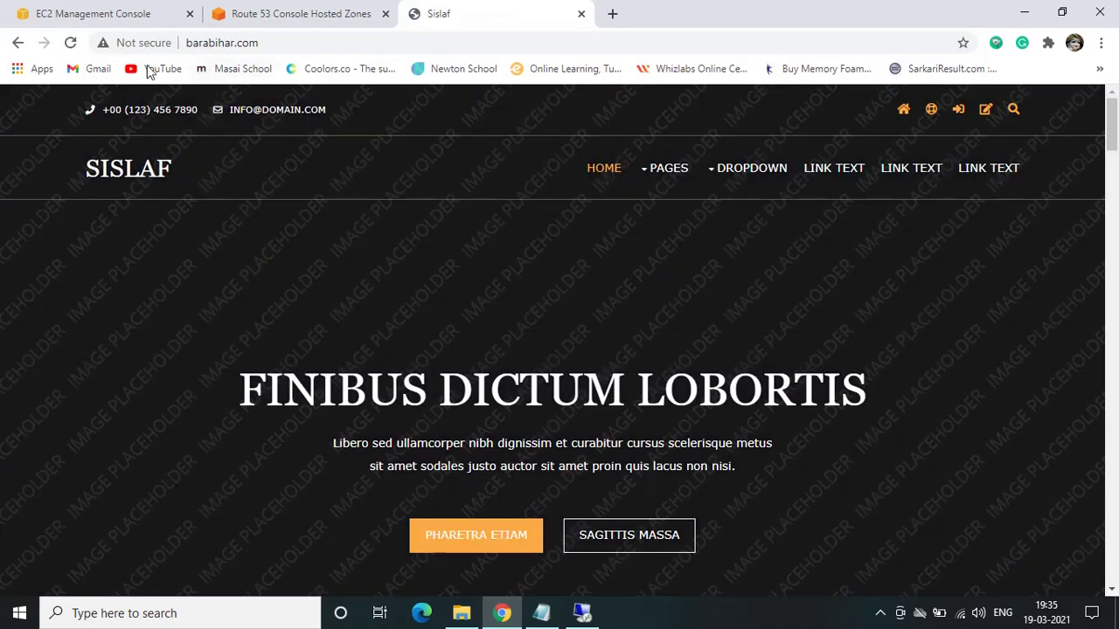
{"action": "left_click", "coordinate": [189, 43]}
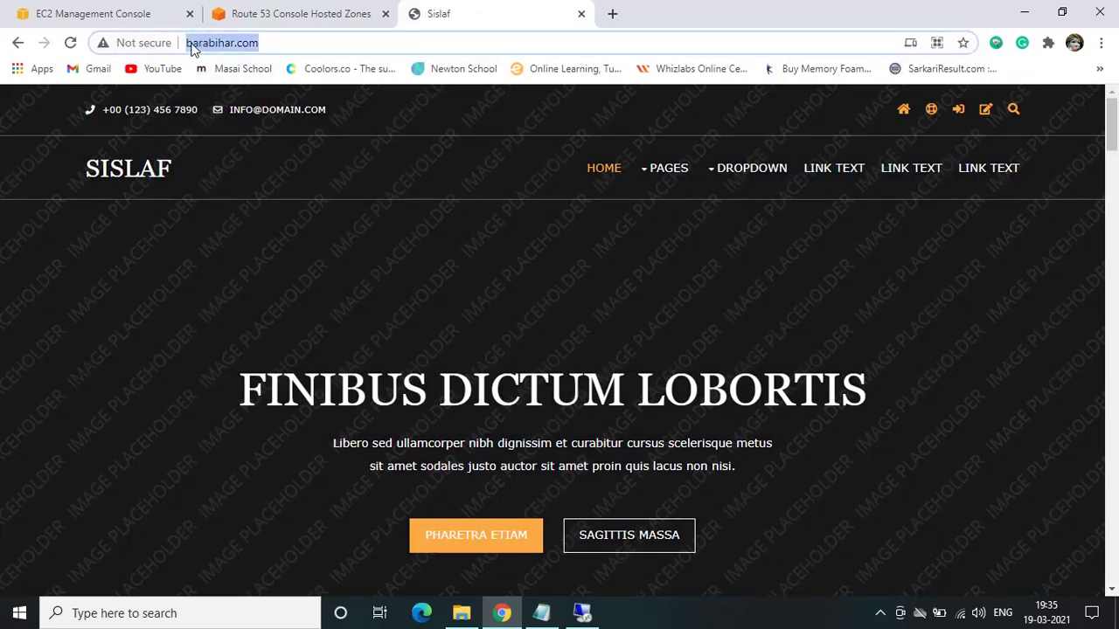
{"action": "double_click", "coordinate": [192, 45]}
{"action": "triple_click", "coordinate": [195, 46]}
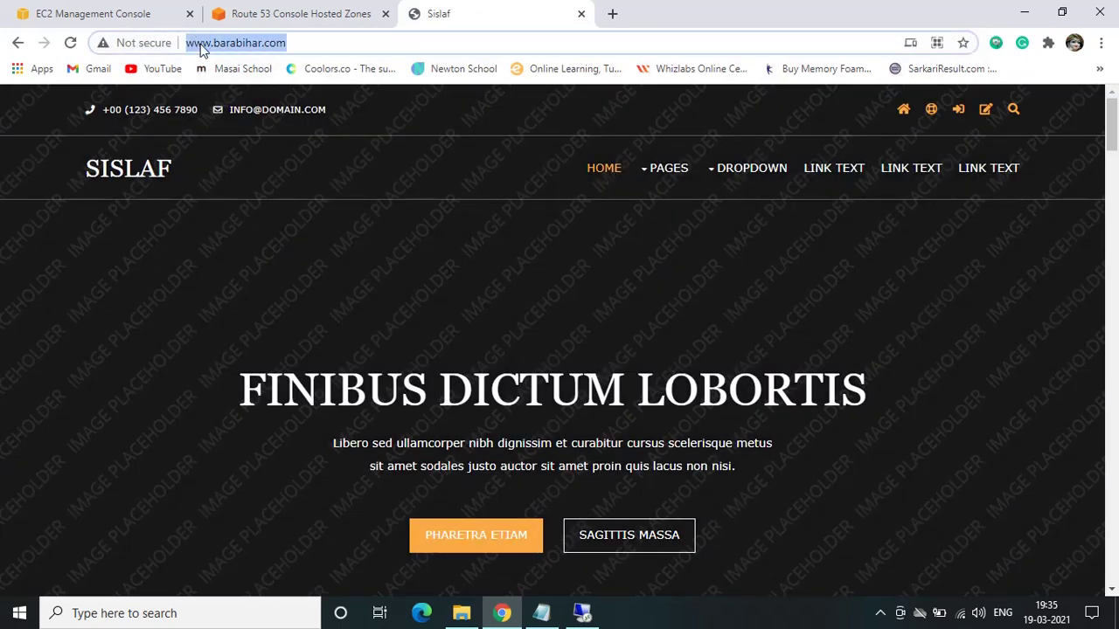
{"action": "left_click", "coordinate": [330, 42]}
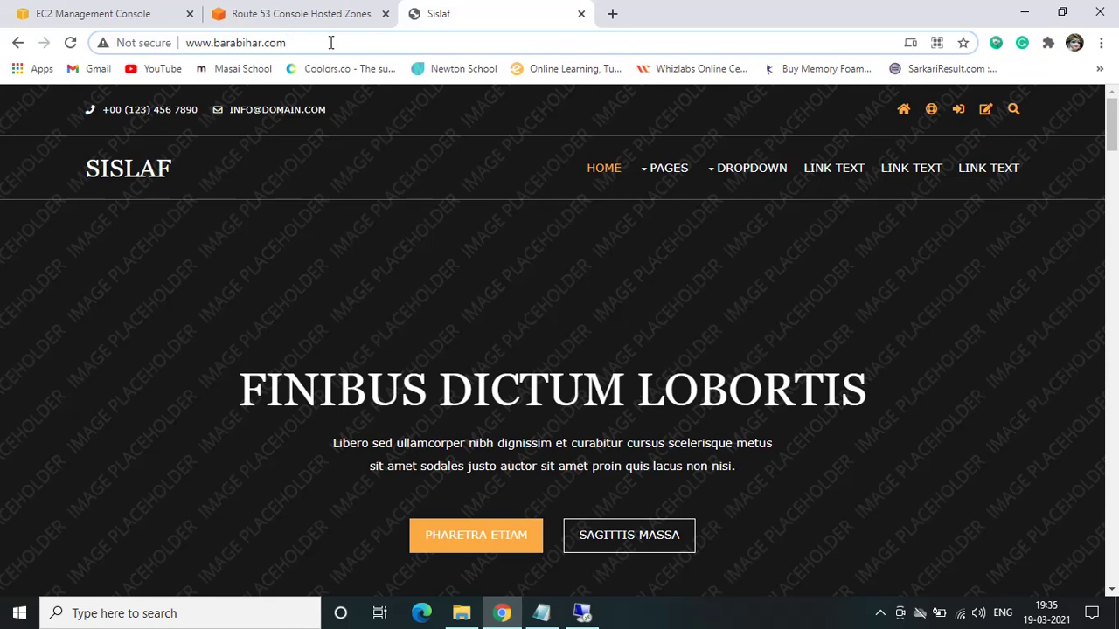
{"action": "triple_click", "coordinate": [329, 43]}
{"action": "key", "text": "ctrl+c"}
- Open the copied address over HTTPS in a new tab and close the older site tab
{"action": "left_click", "coordinate": [612, 14]}
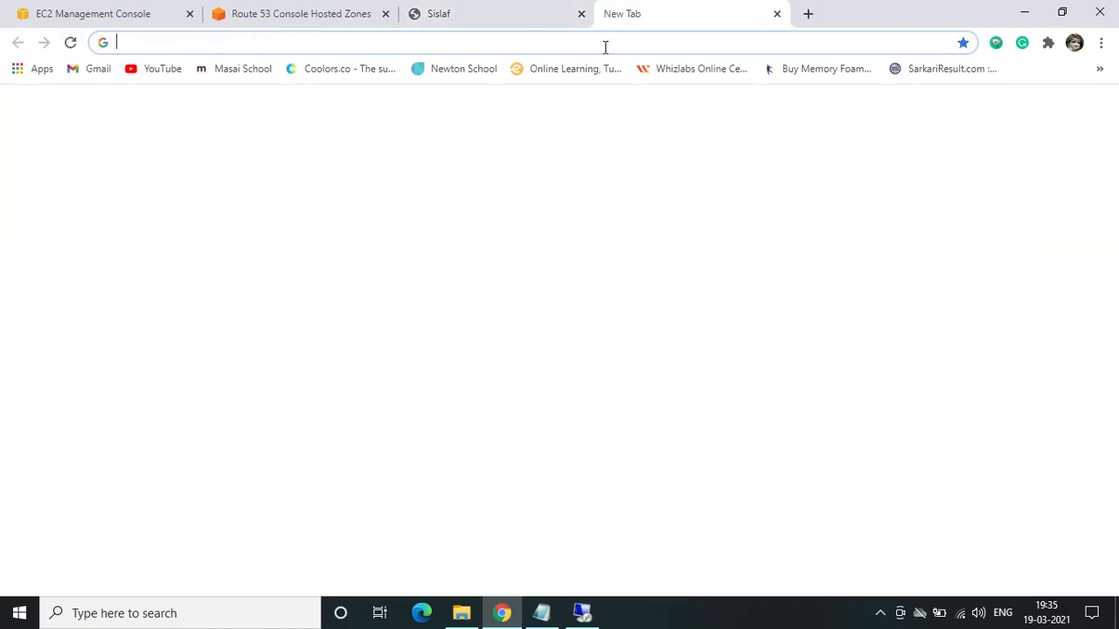
{"action": "key", "text": "ctrl+v"}
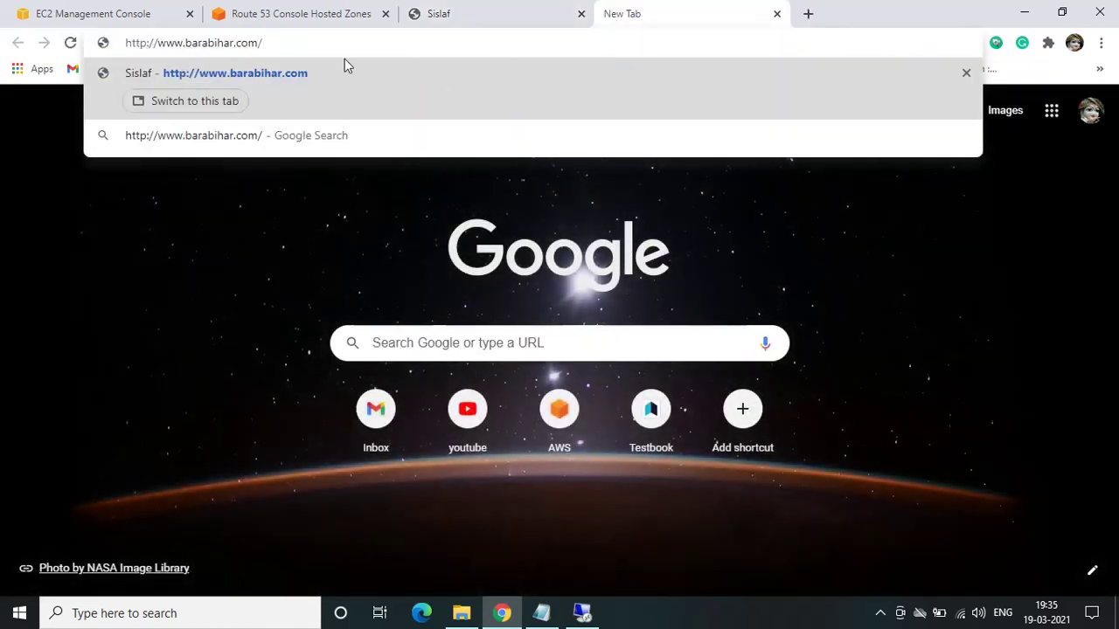
{"action": "type", "text": "s"}
{"action": "key", "text": "Return"}
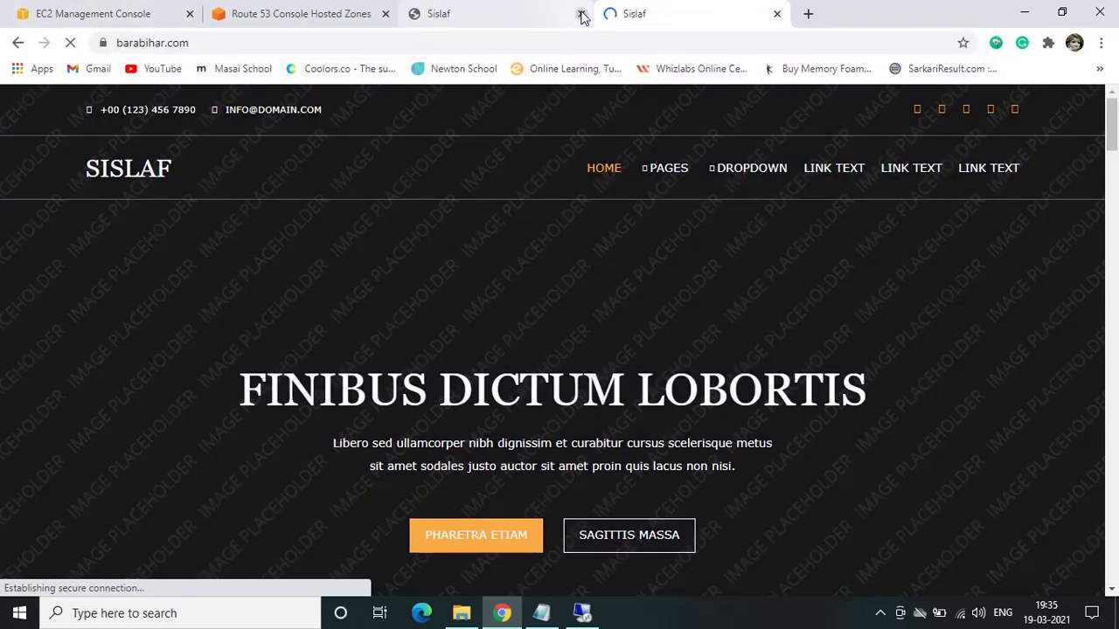
{"action": "left_click", "coordinate": [581, 14]}
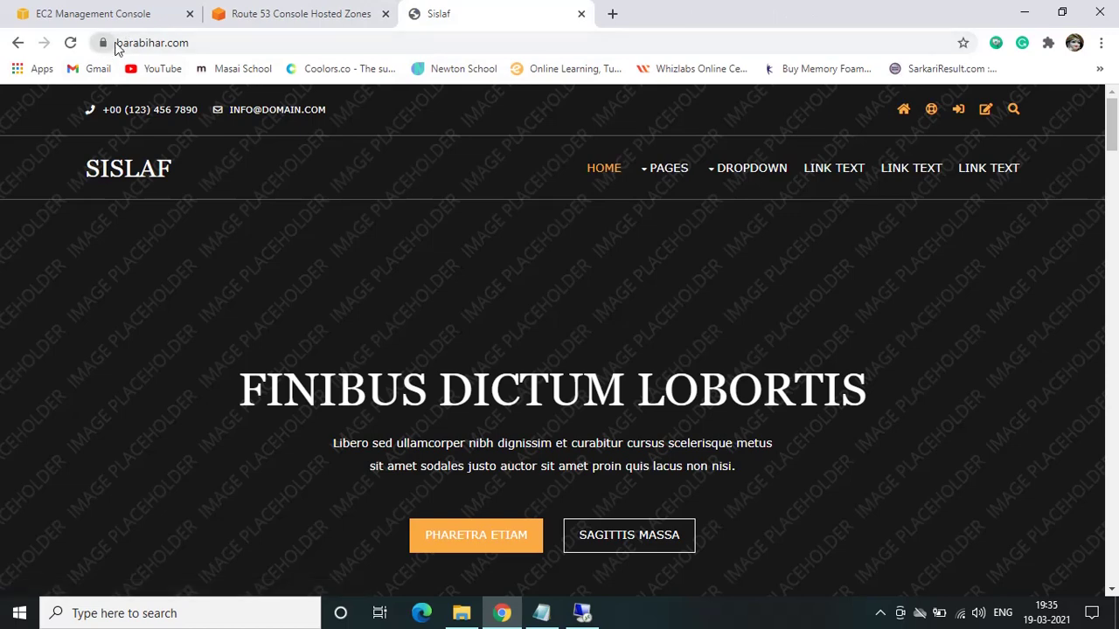
- Load plain barabihar.com, view its Not secure connection details, and return to Route 53
{"action": "left_click", "coordinate": [615, 14]}
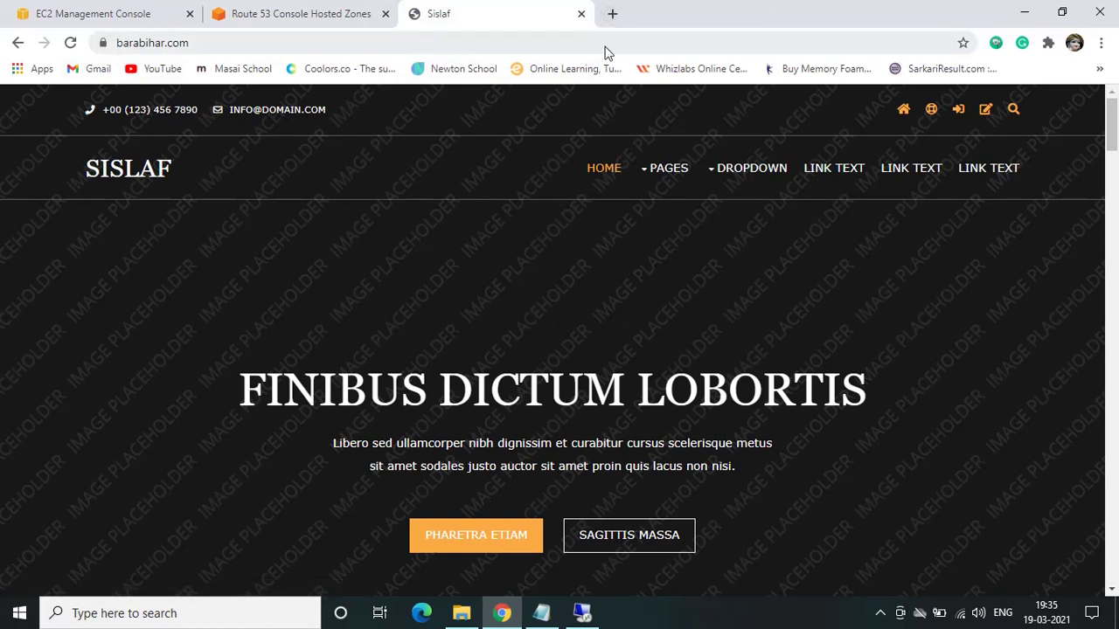
{"action": "type", "text": "bara"}
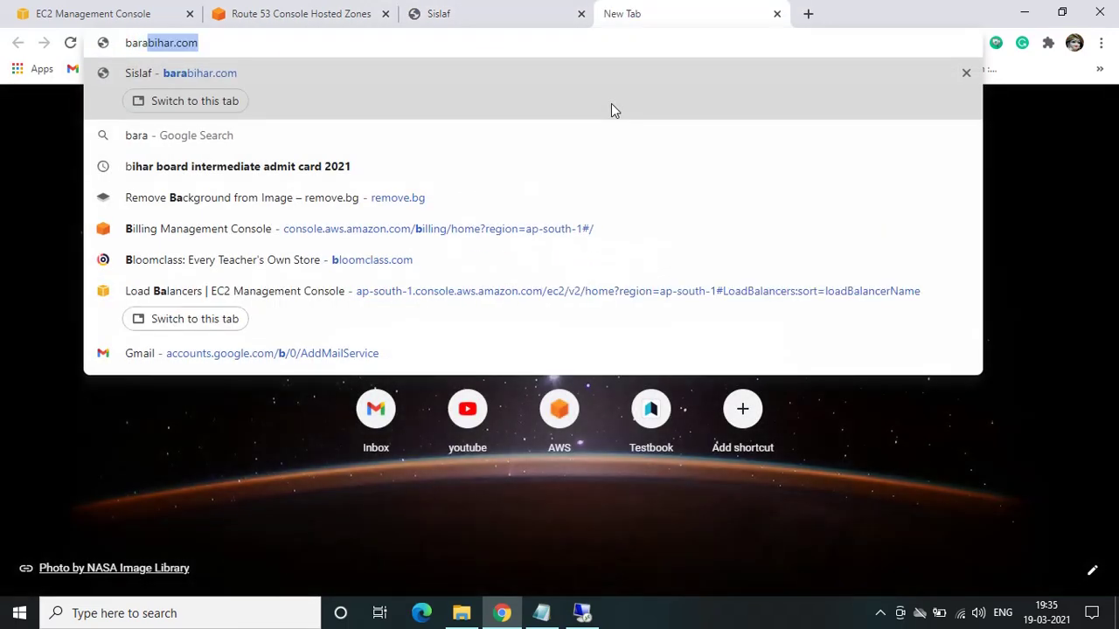
{"action": "type", "text": "bihar.com"}
{"action": "key", "text": "Return"}
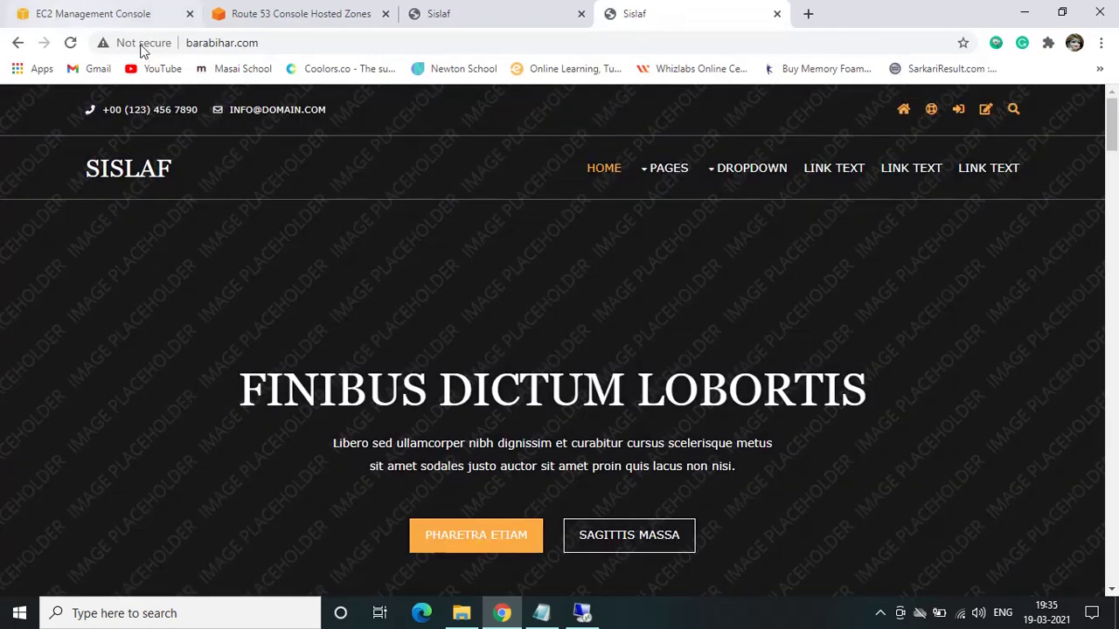
{"action": "left_click", "coordinate": [145, 43]}
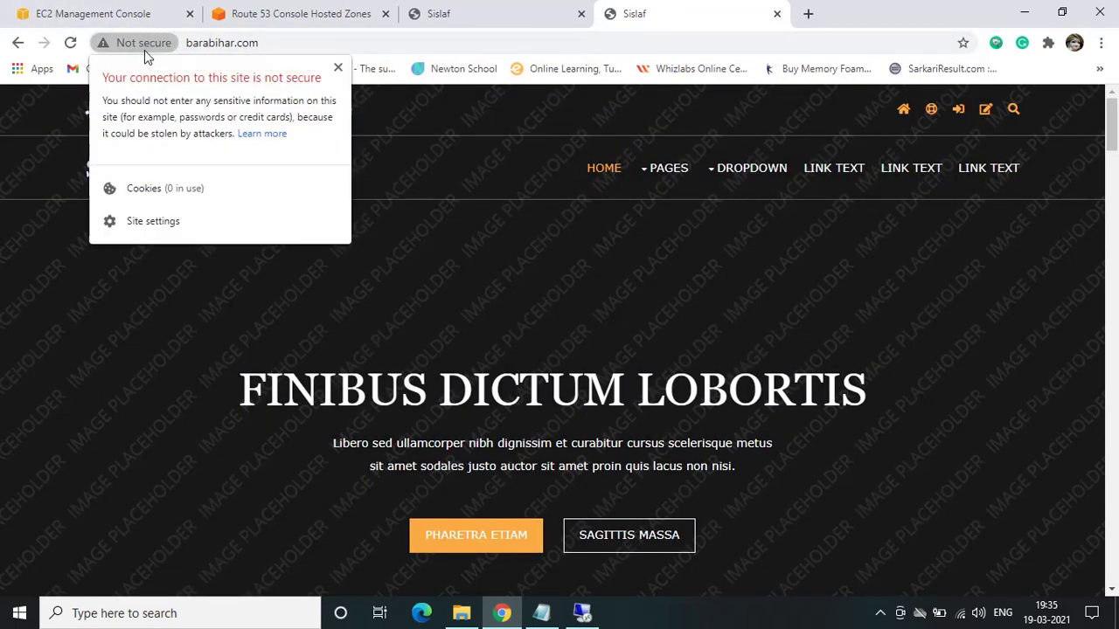
{"action": "left_click", "coordinate": [337, 69]}
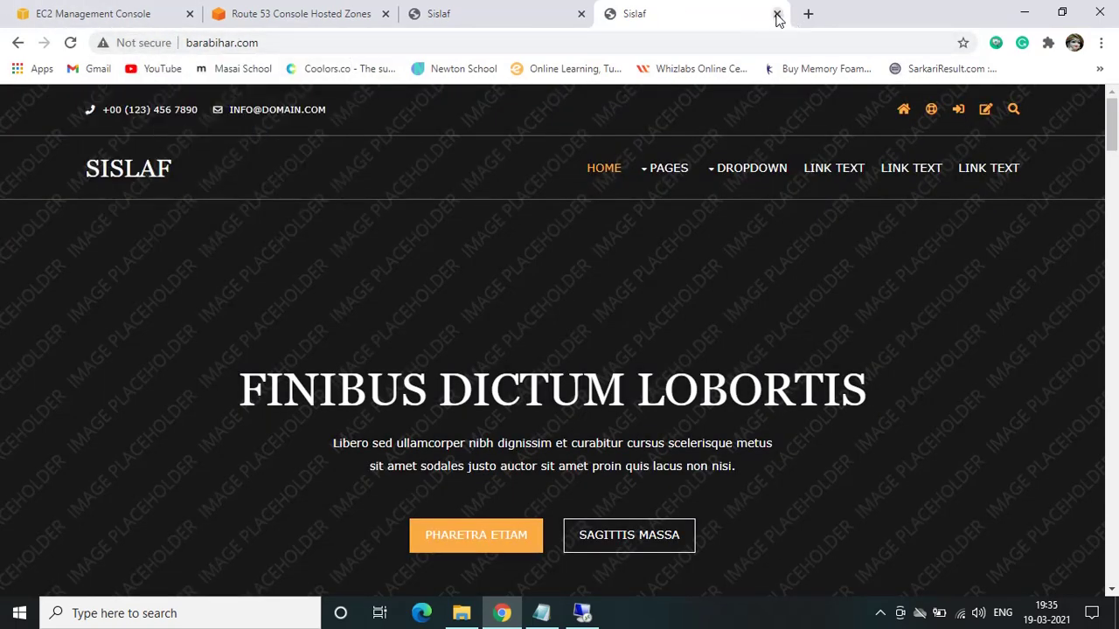
{"action": "left_click", "coordinate": [276, 15]}
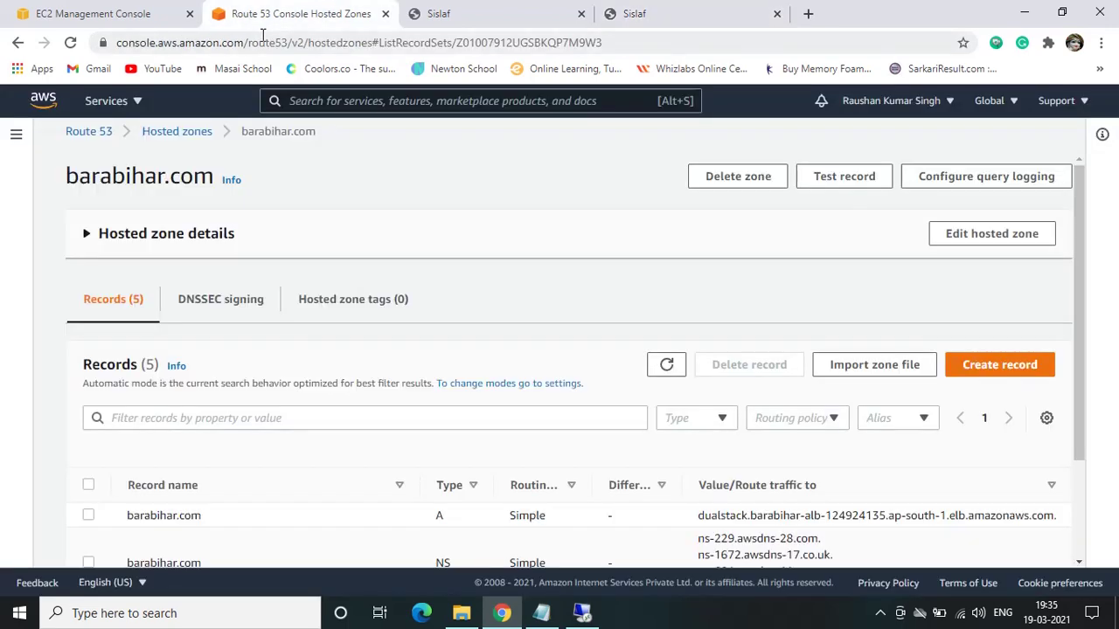
{"action": "left_click", "coordinate": [779, 15]}
{"action": "left_click", "coordinate": [614, 13]}
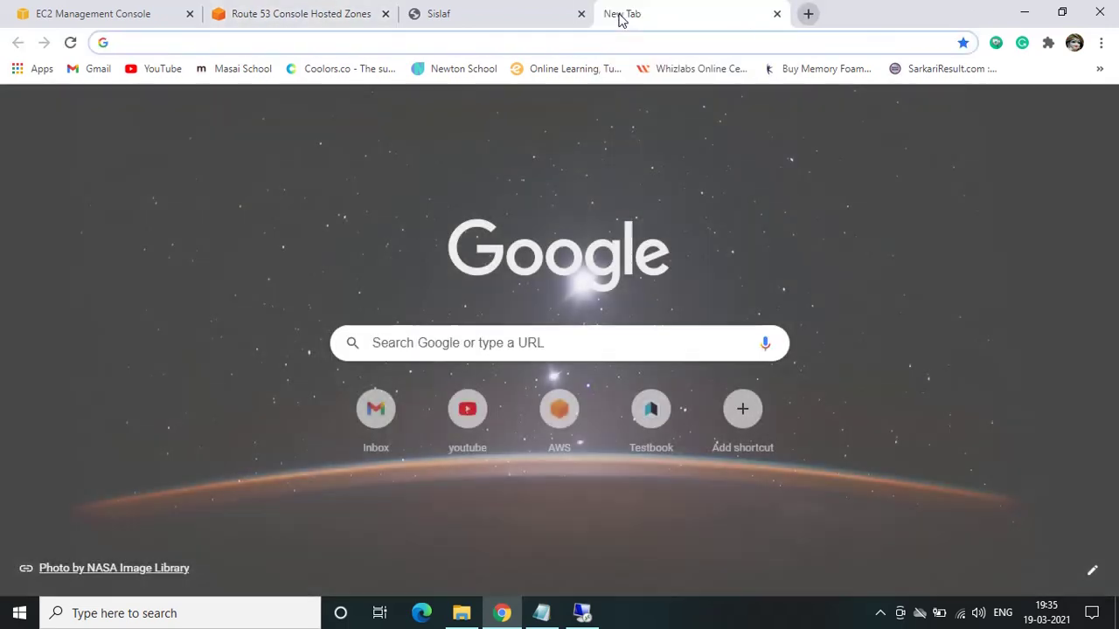
{"action": "type", "text": "htp"}
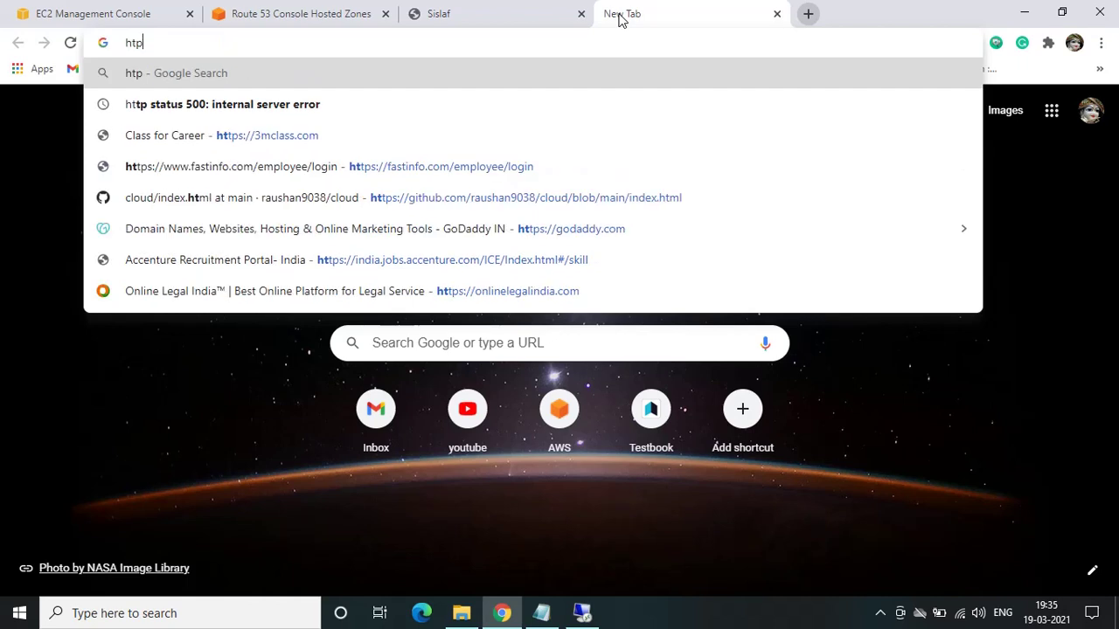
{"action": "key", "text": "BackSpace"}
{"action": "type", "text": "tps"}
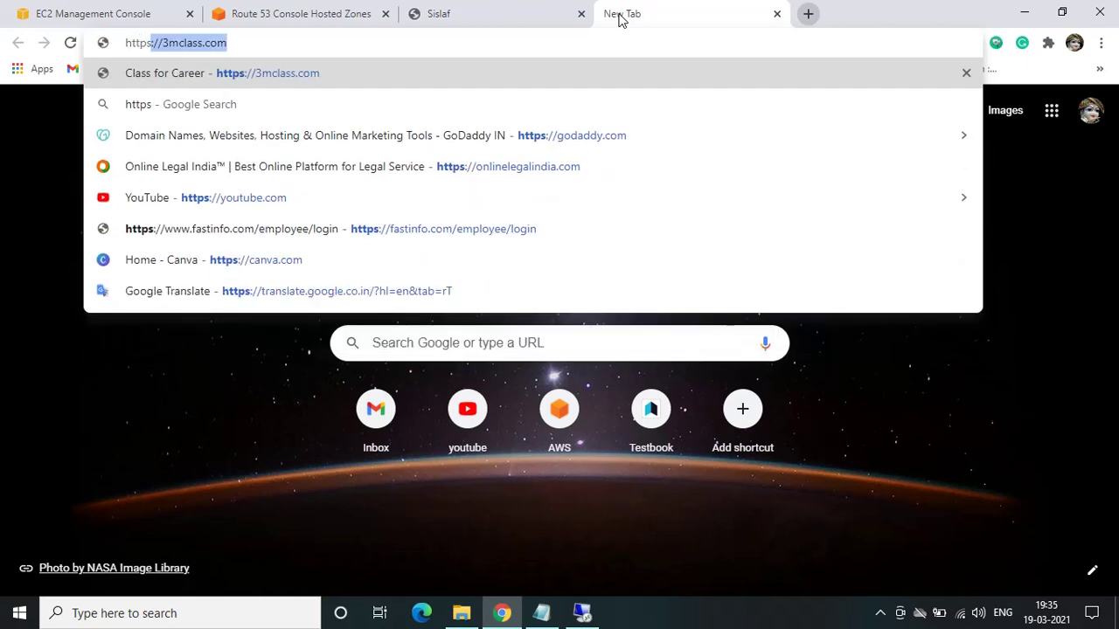
{"action": "type", "text": "://"}
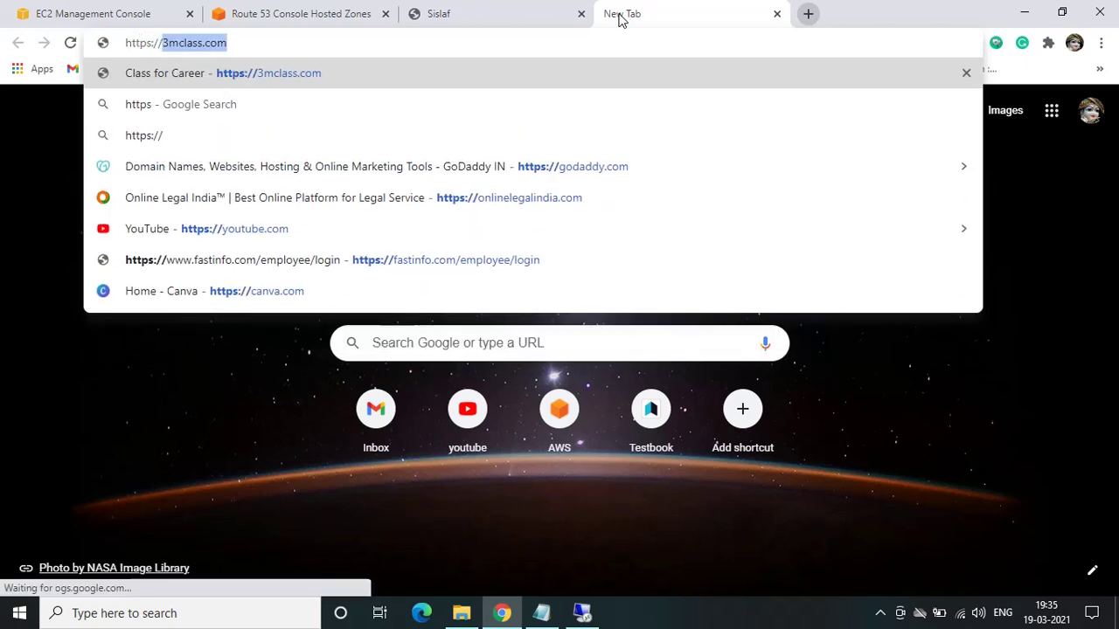
{"action": "type", "text": "bara"}
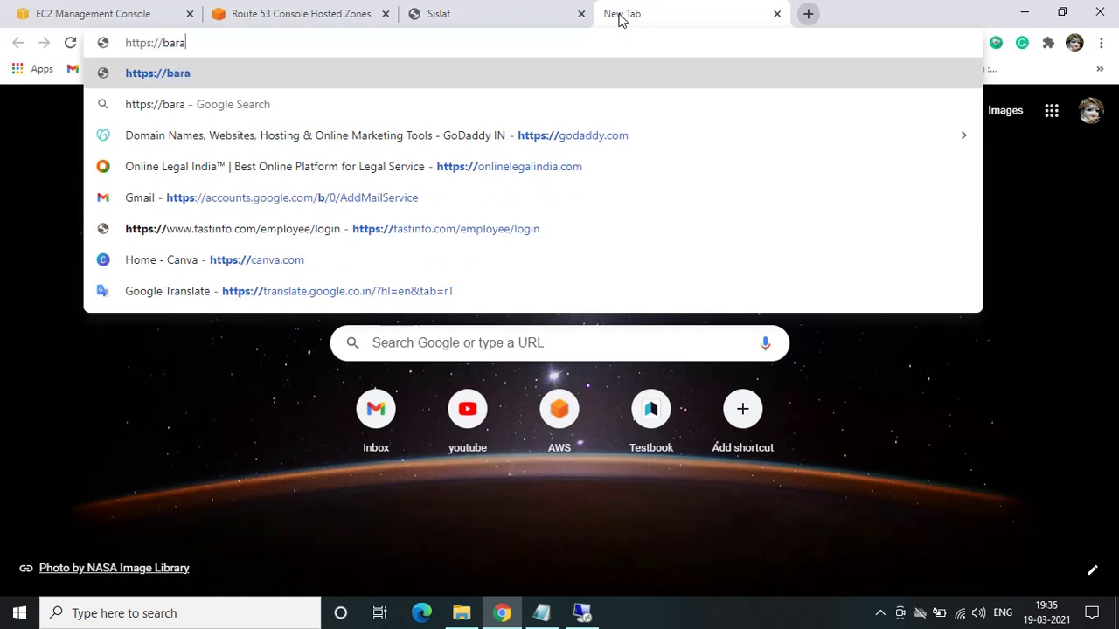
{"action": "type", "text": "bihar"}
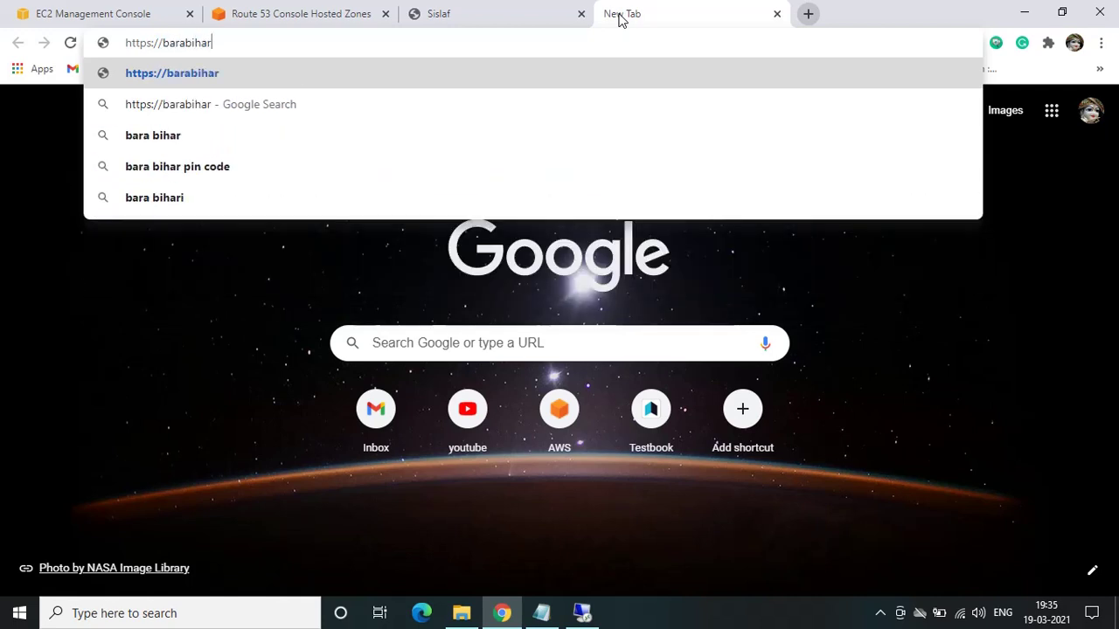
{"action": "type", "text": ".com"}
{"action": "key", "text": "Return"}
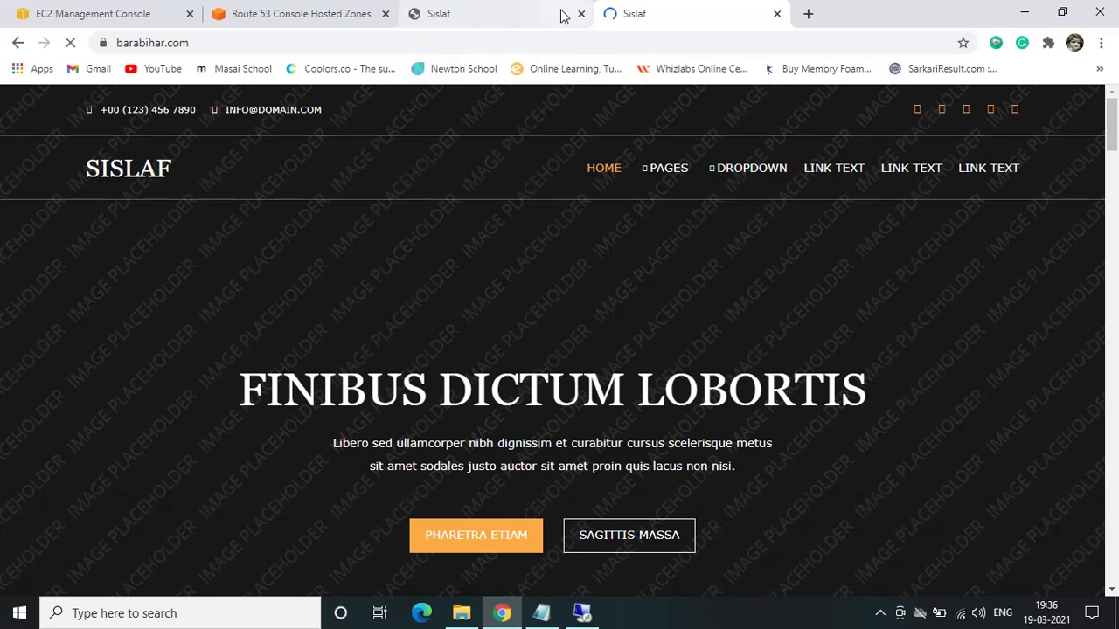
{"action": "left_click", "coordinate": [562, 16]}
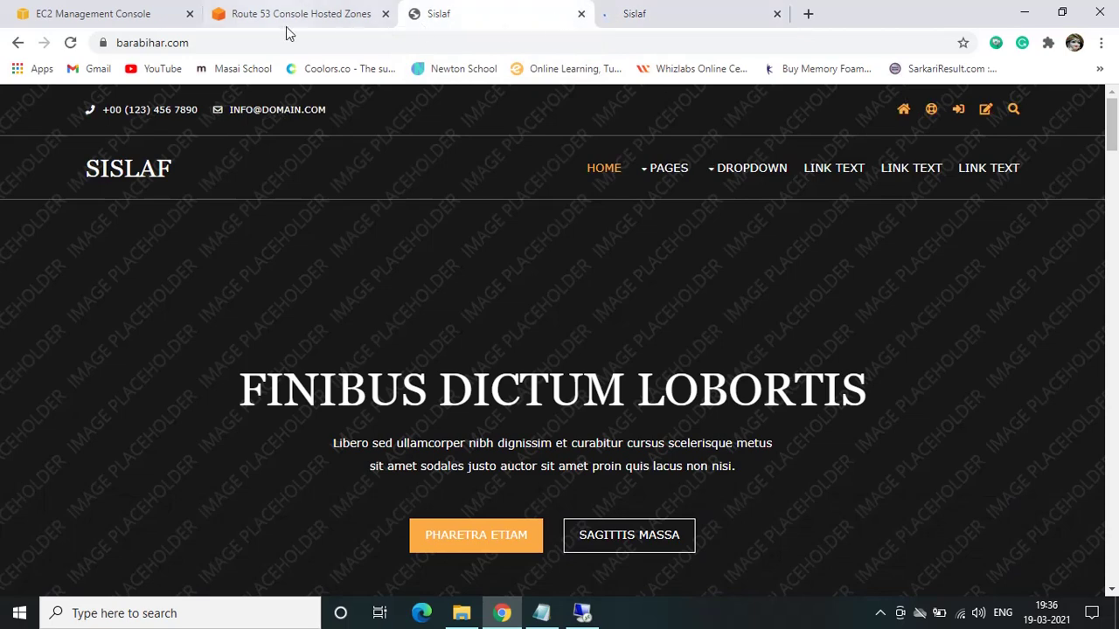
{"action": "left_click", "coordinate": [777, 14]}
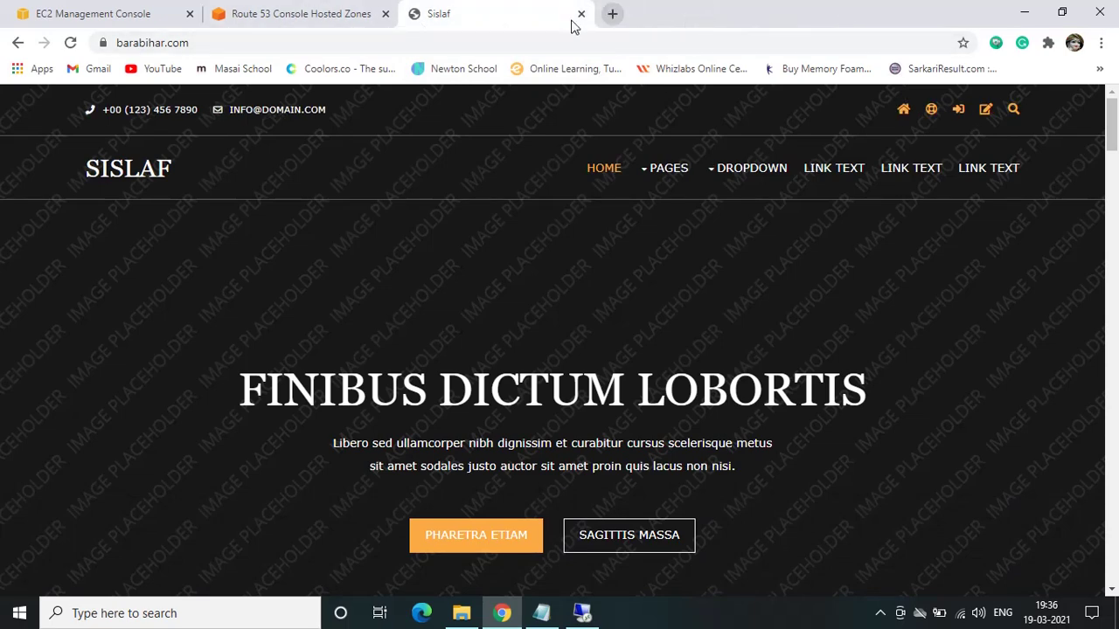
{"action": "left_click", "coordinate": [581, 14]}
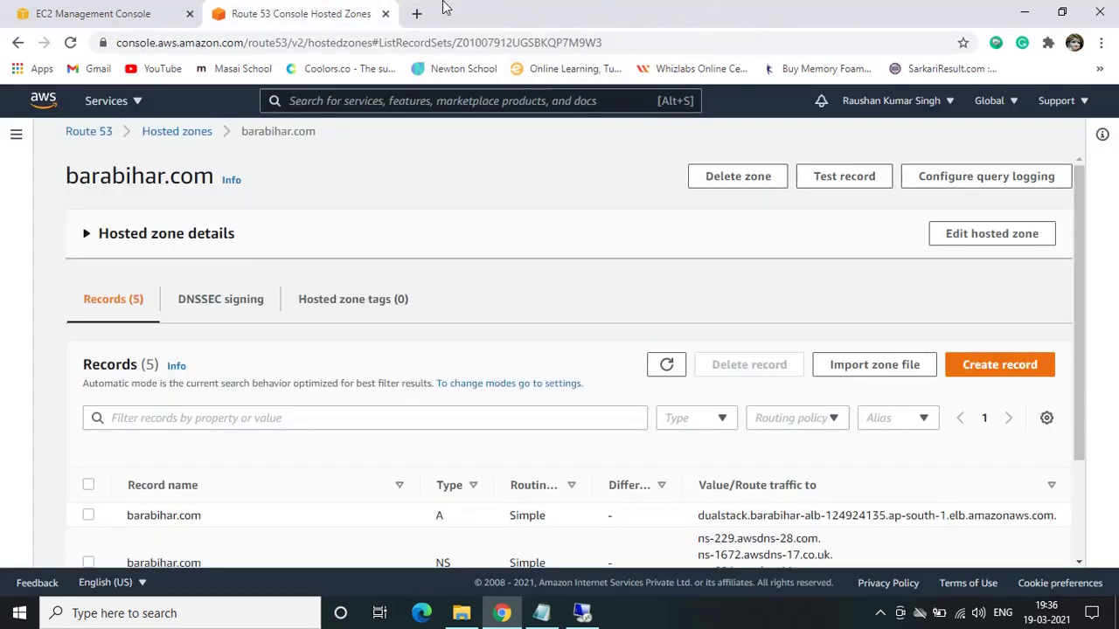
- Load barabihar.com again in a new tab, then close that tab
{"action": "left_click", "coordinate": [417, 13]}
{"action": "type", "text": "baar"}
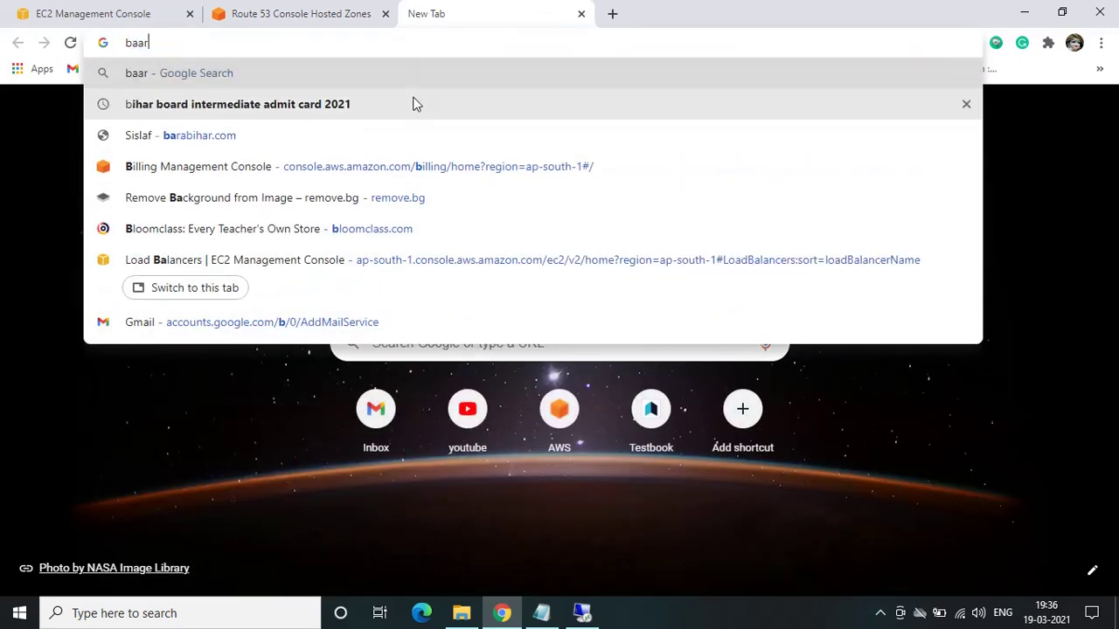
{"action": "key", "text": "BackSpace"}
{"action": "key", "text": "BackSpace"}
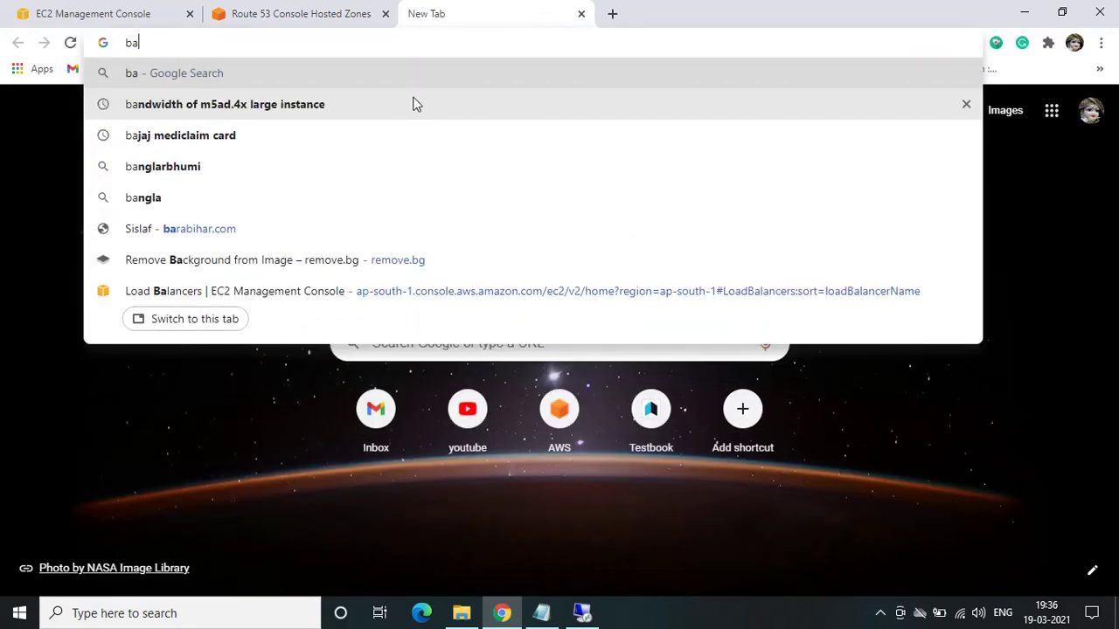
{"action": "type", "text": "ra"}
{"action": "key", "text": "Right"}
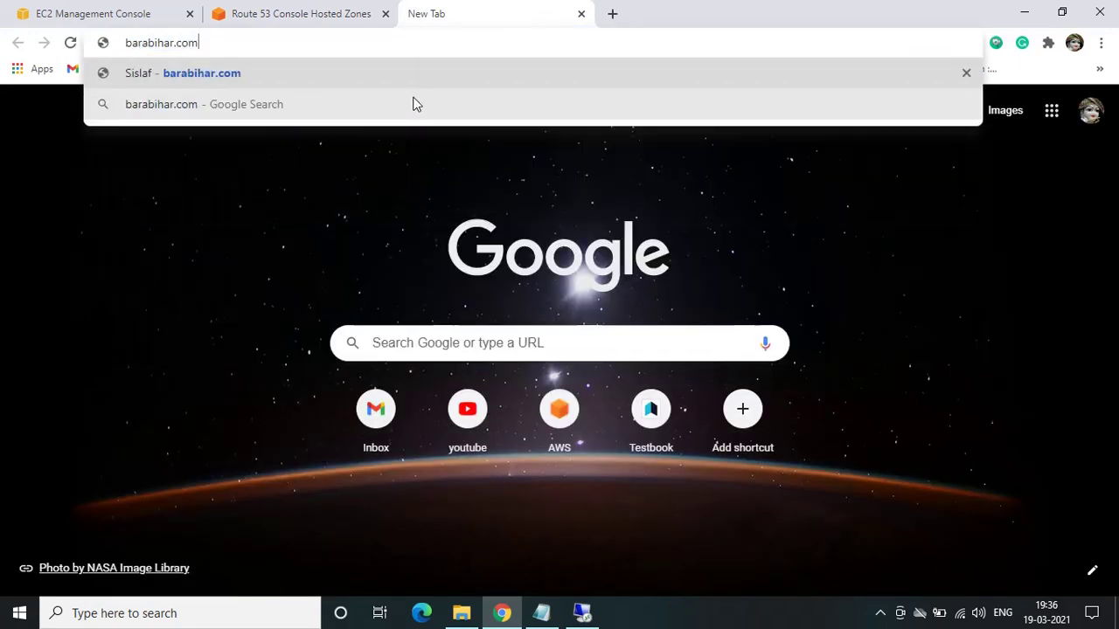
{"action": "key", "text": "Return"}
{"action": "left_click", "coordinate": [209, 45]}
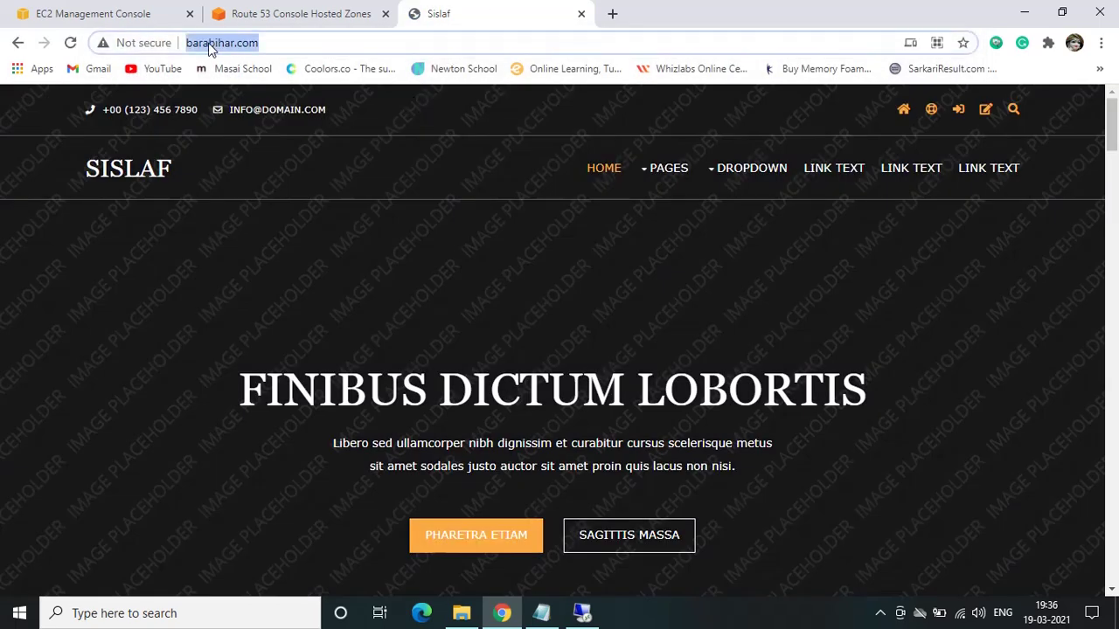
{"action": "left_click", "coordinate": [582, 14]}
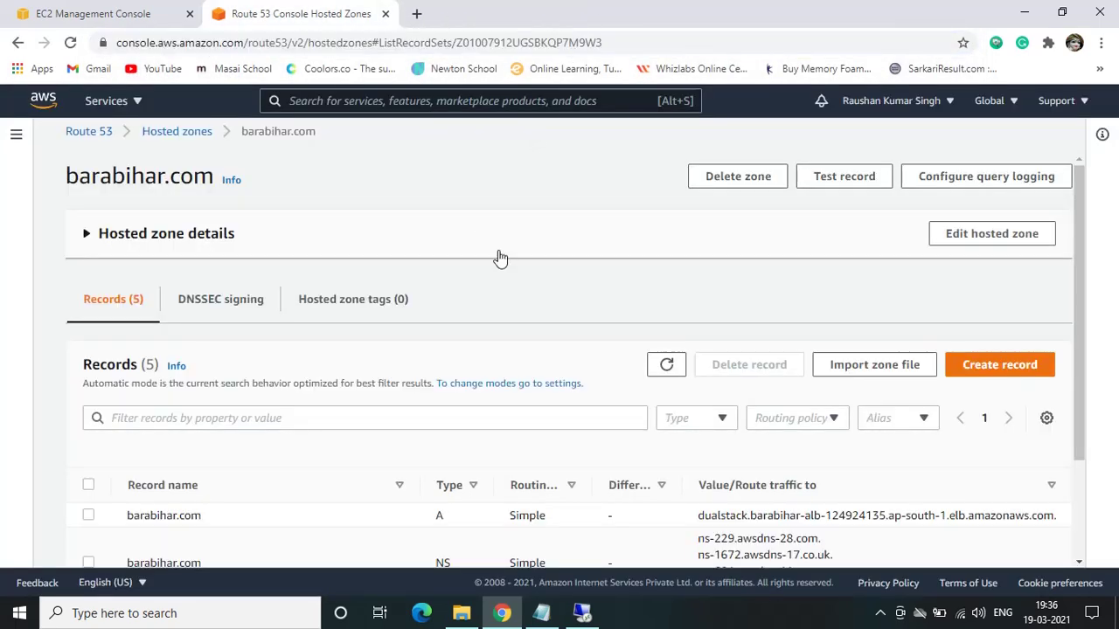
- Open an incognito window and enter barabihar.com as the address
{"action": "key", "text": "ctrl+shift+n"}
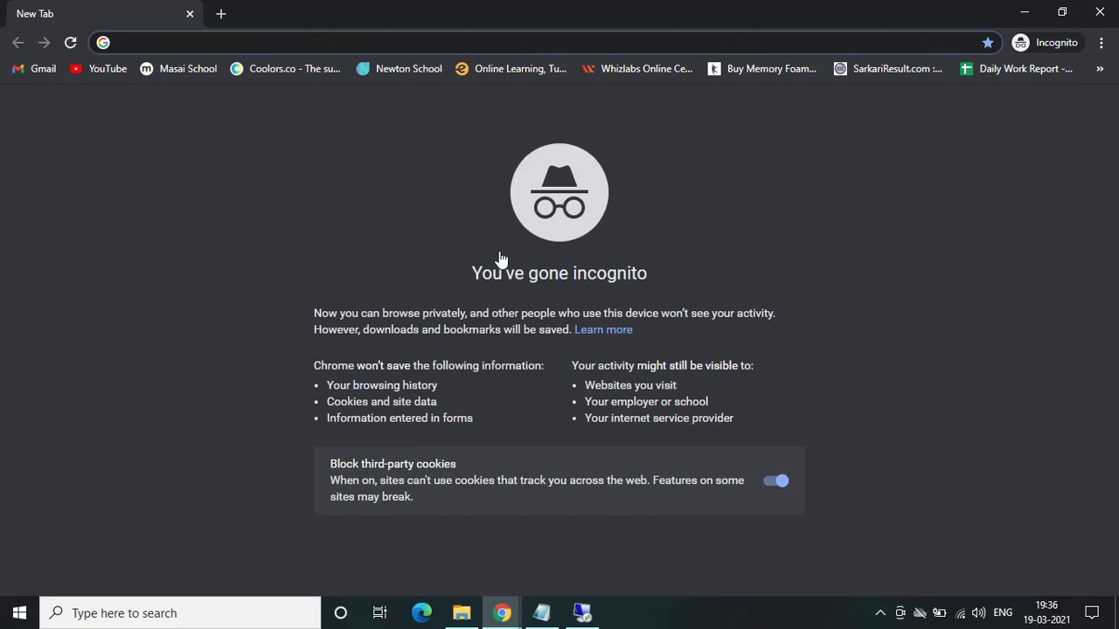
{"action": "type", "text": "baa"}
{"action": "key", "text": "BackSpace"}
{"action": "type", "text": "rabihar.com"}
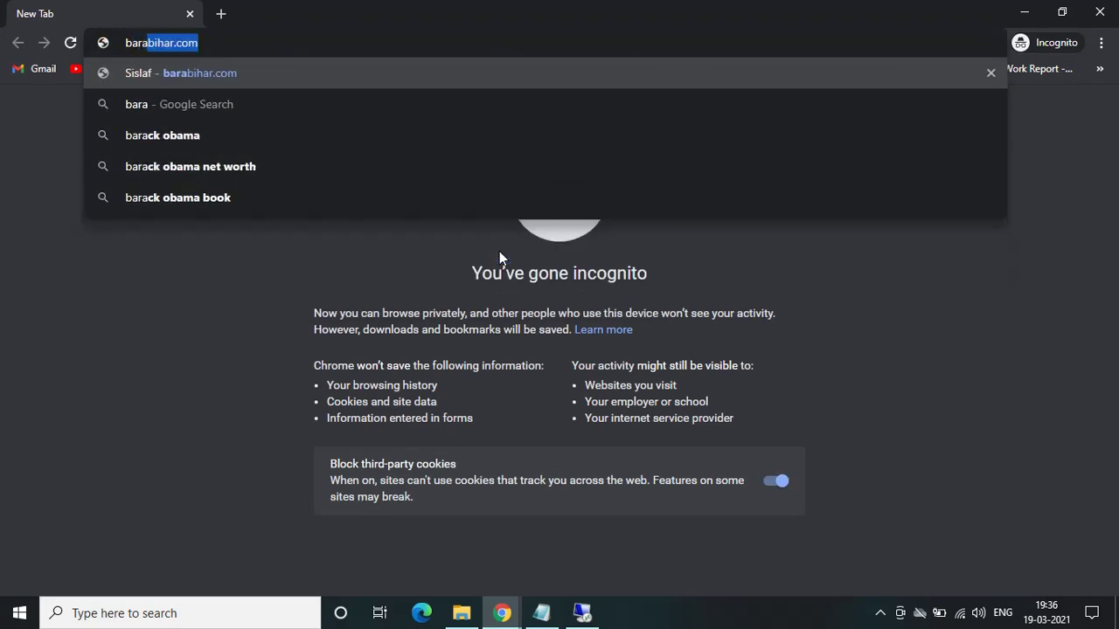